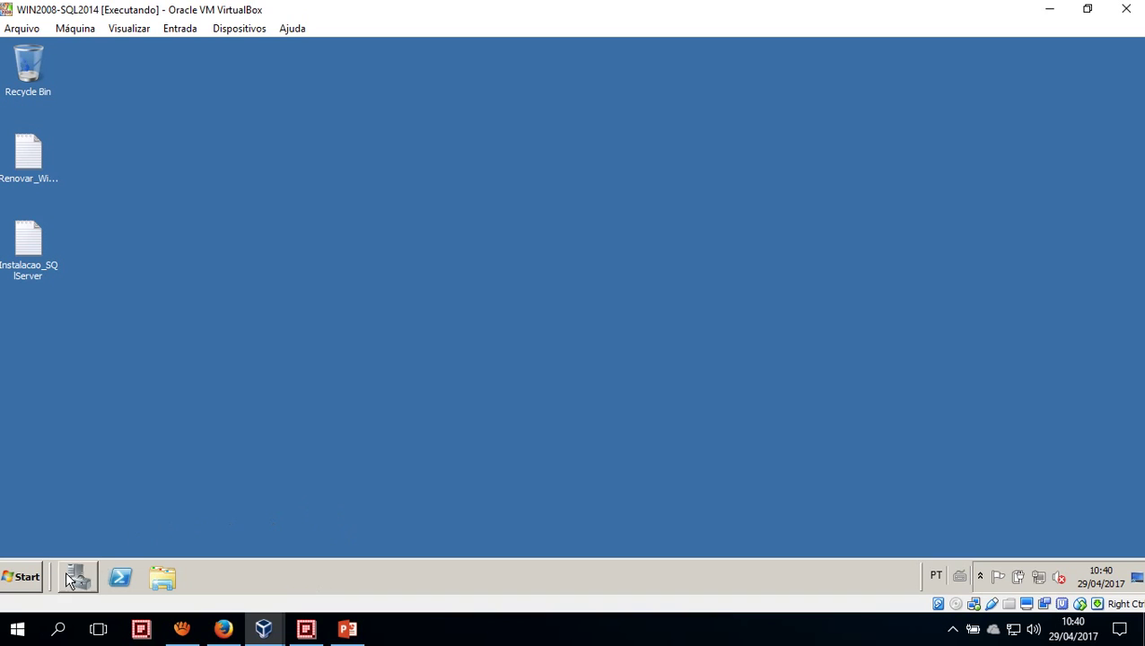
# Open a maximized Explorer window in the guest and expand Computer to list its drives
pyautogui.click(31, 581)
pyautogui.click(34, 583)
pyautogui.click(173, 580)
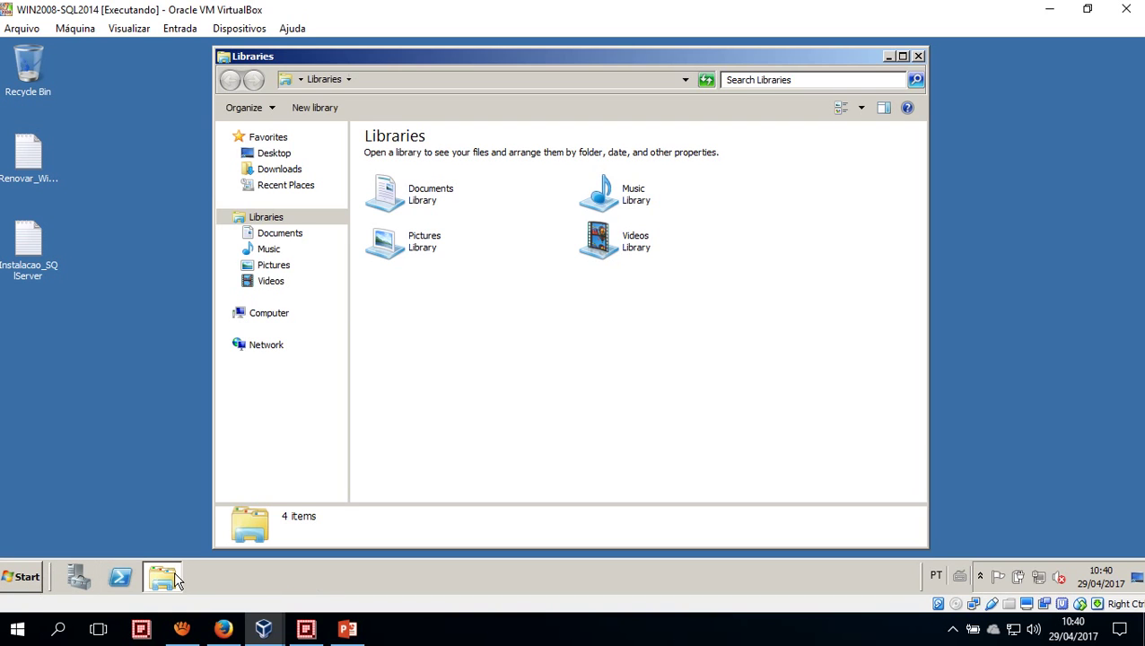
pyautogui.doubleClick(335, 56)
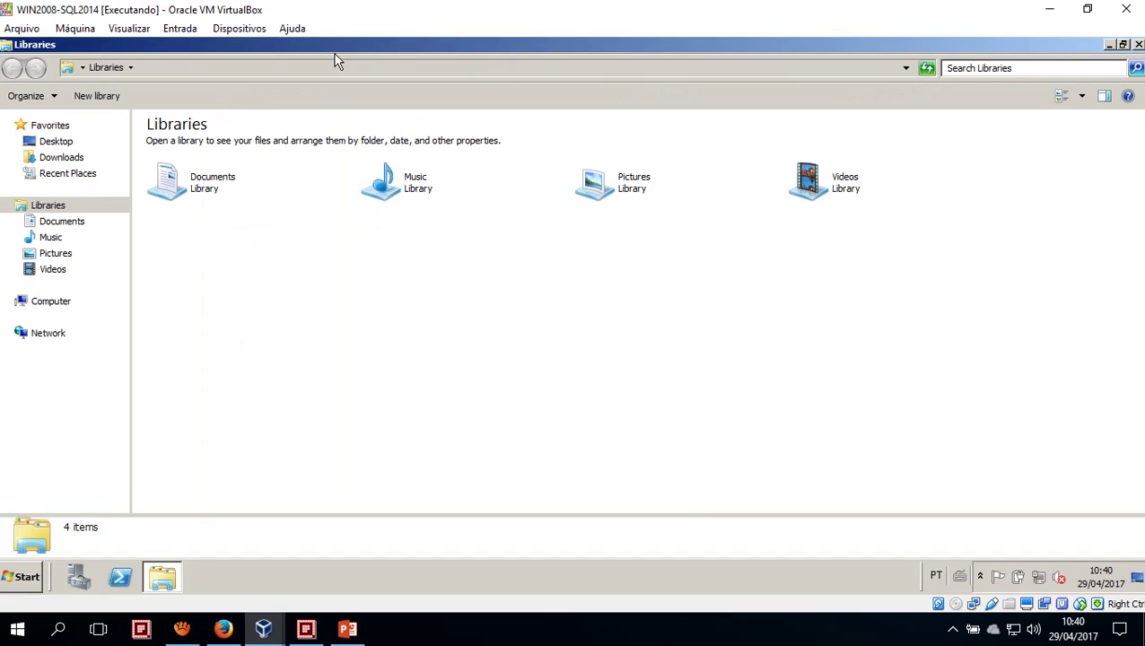
pyautogui.click(52, 305)
pyautogui.click(8, 302)
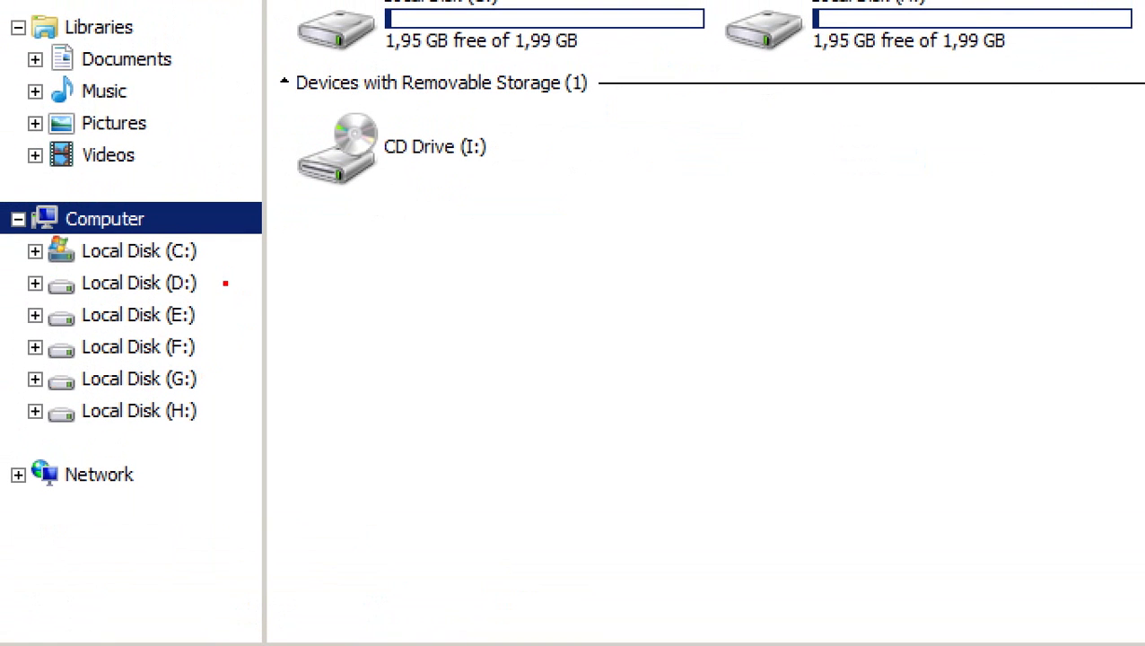
# Draw arrows at Local Disks D: through H:, then select Local Disk (C:) to show its space
pyautogui.moveTo(225, 283); pyautogui.dragTo(386, 304)
pyautogui.moveTo(206, 314); pyautogui.dragTo(361, 377)
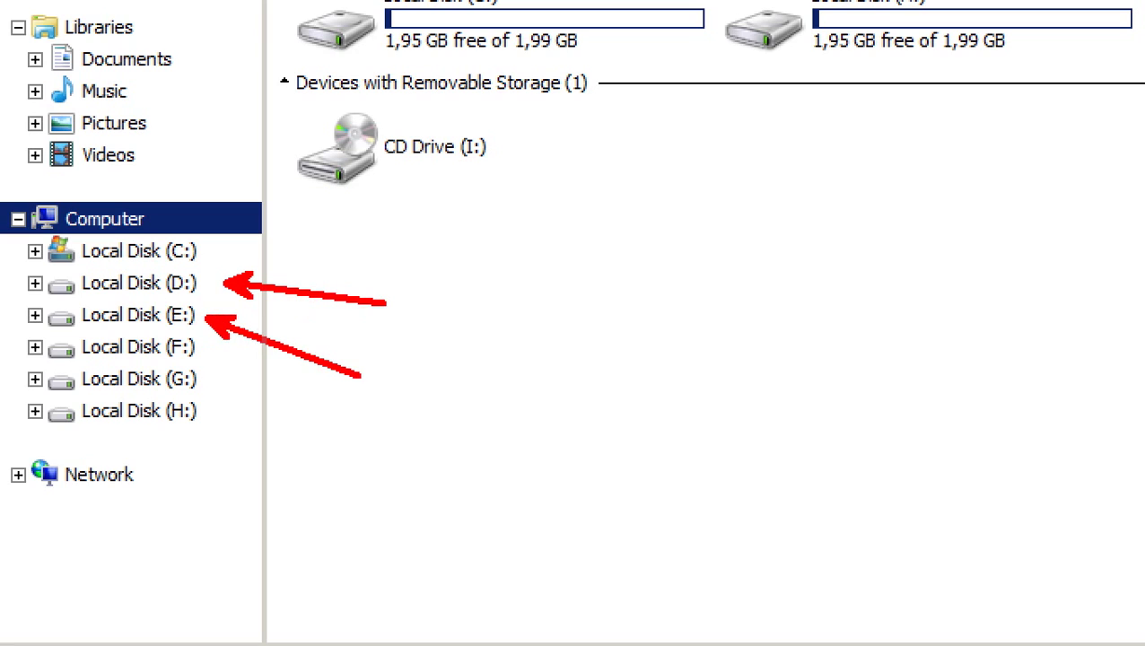
pyautogui.moveTo(208, 350); pyautogui.dragTo(305, 391)
pyautogui.moveTo(199, 381); pyautogui.dragTo(327, 437)
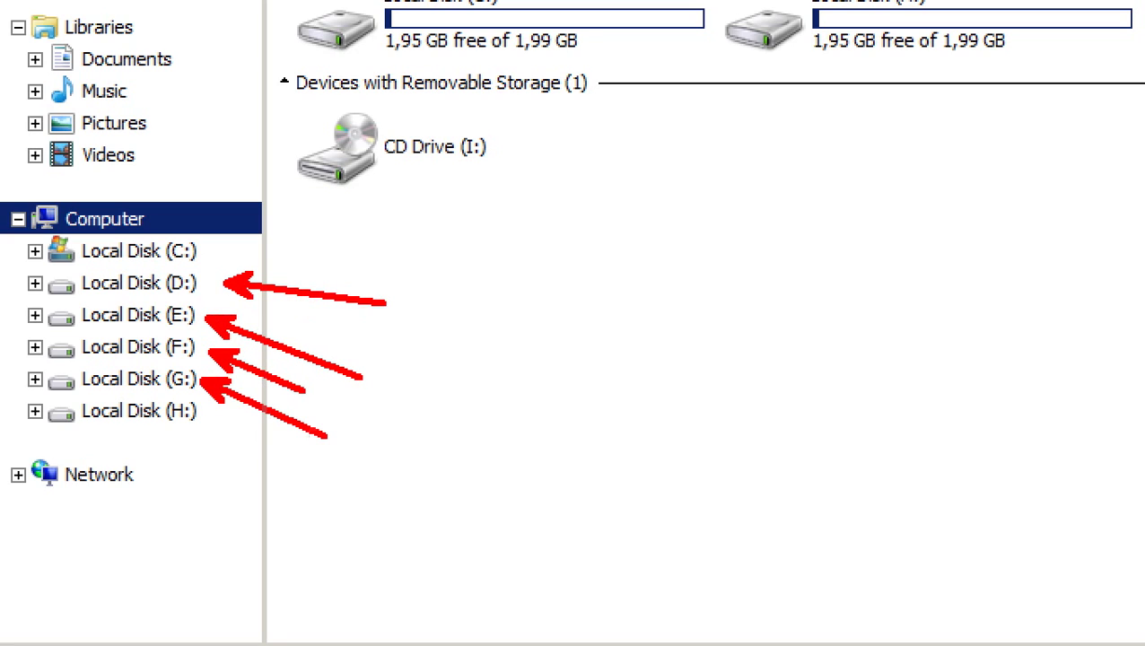
pyautogui.moveTo(215, 415); pyautogui.dragTo(428, 496)
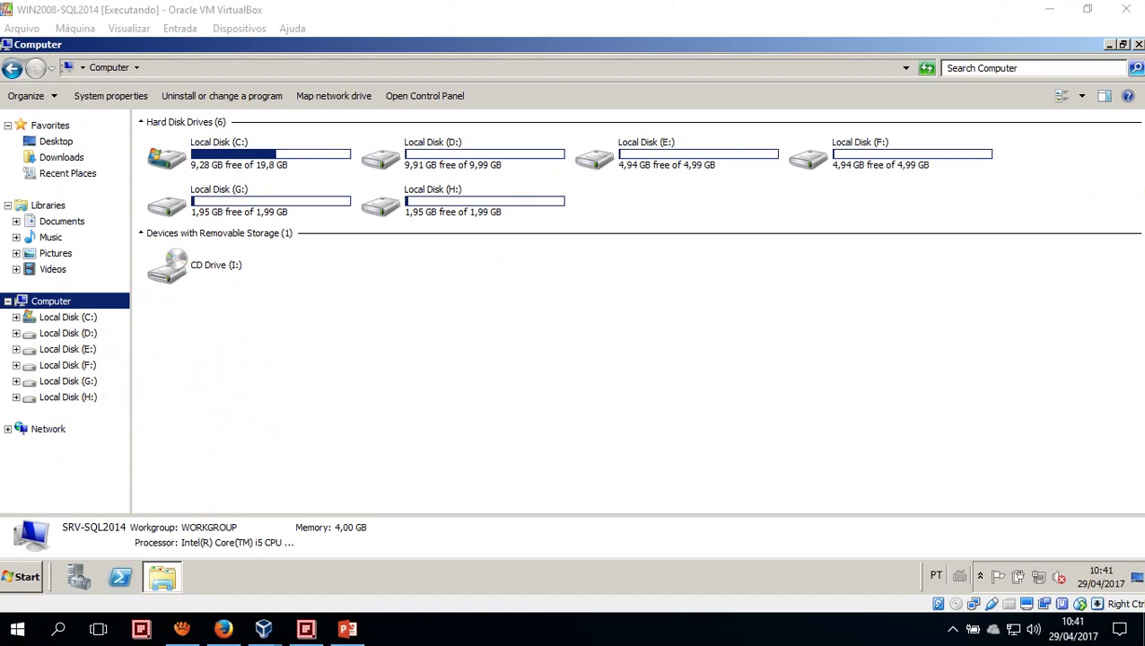
pyautogui.click(220, 164)
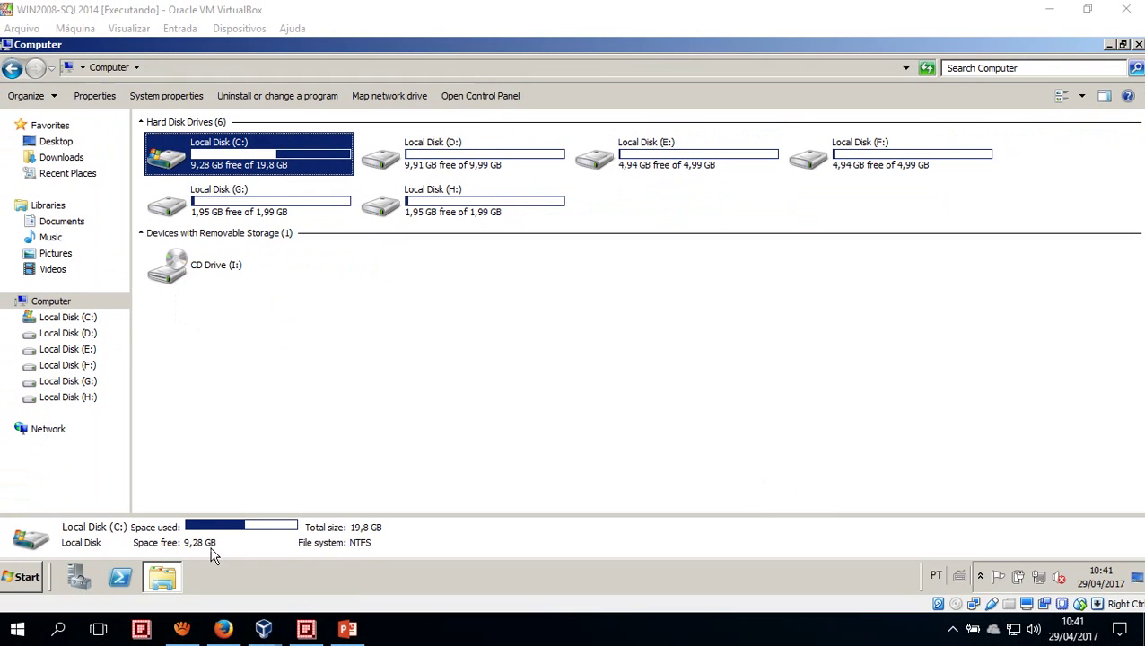
pyautogui.click(27, 574)
pyautogui.write('u')
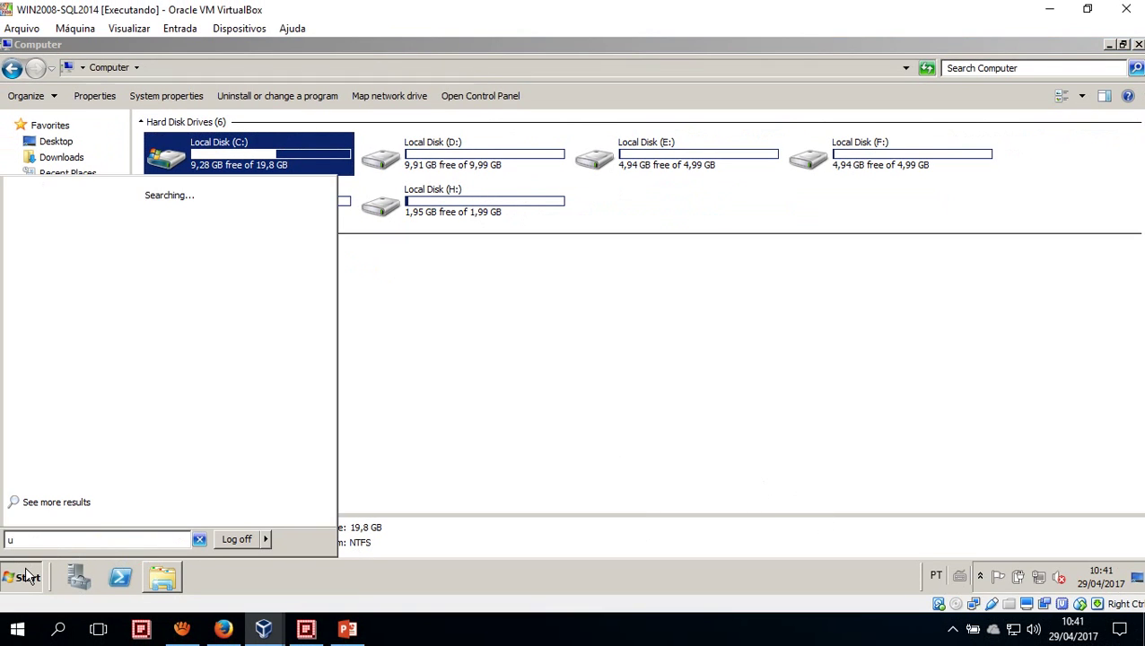
pyautogui.write('pdate')
pyautogui.click(63, 208)
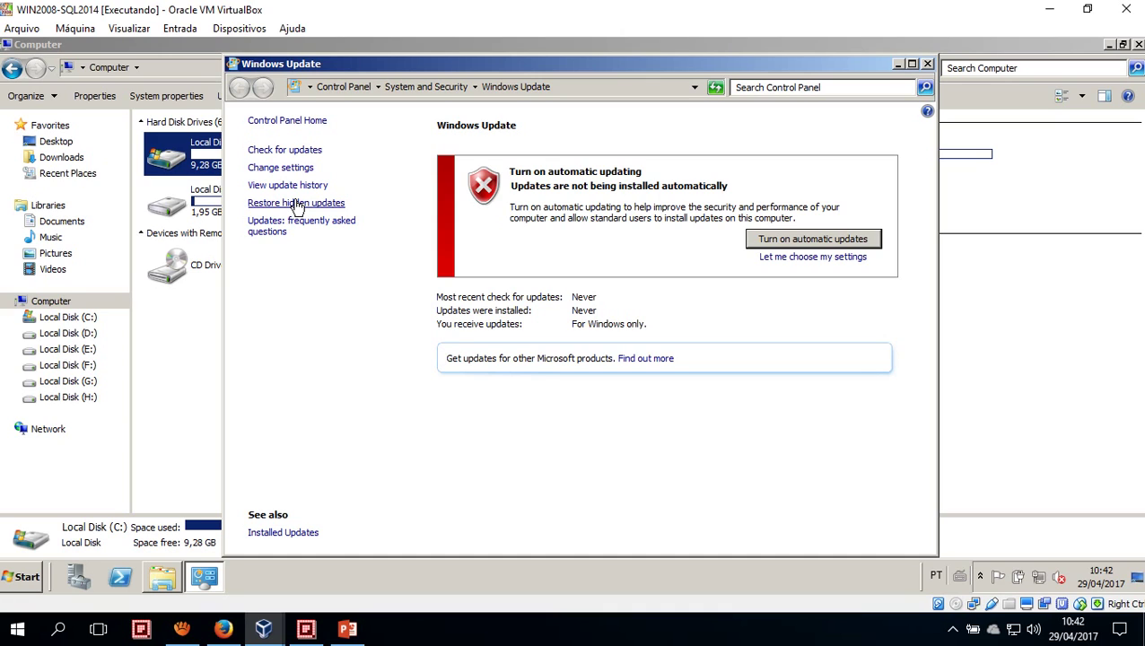
pyautogui.click(927, 64)
pyautogui.click(520, 283)
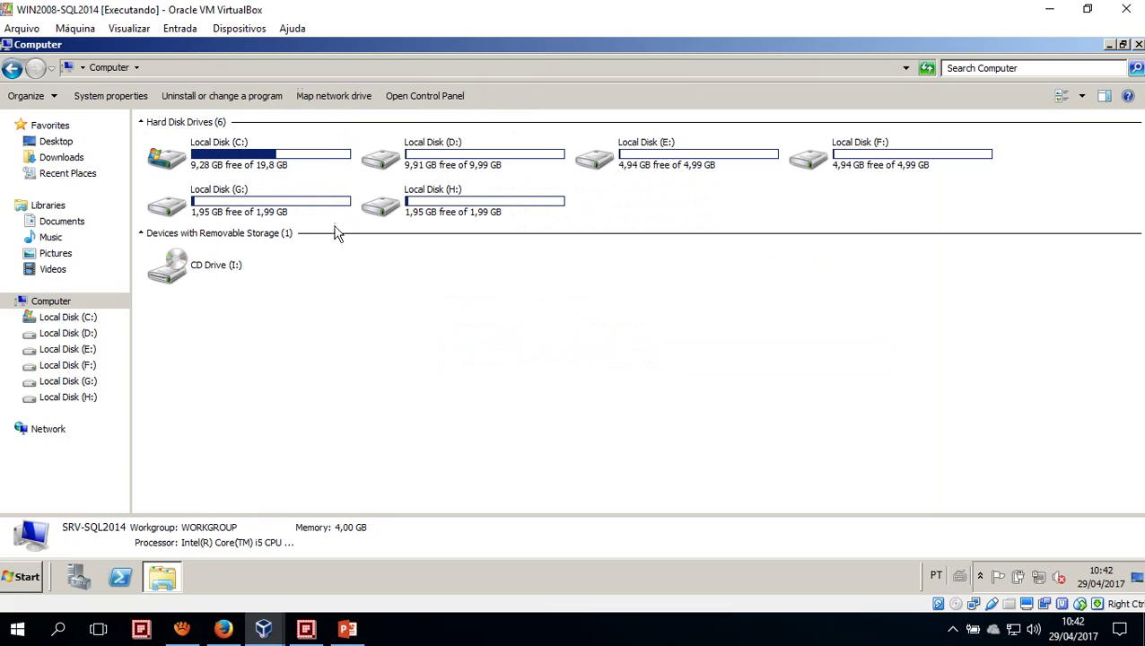
pyautogui.click(258, 159)
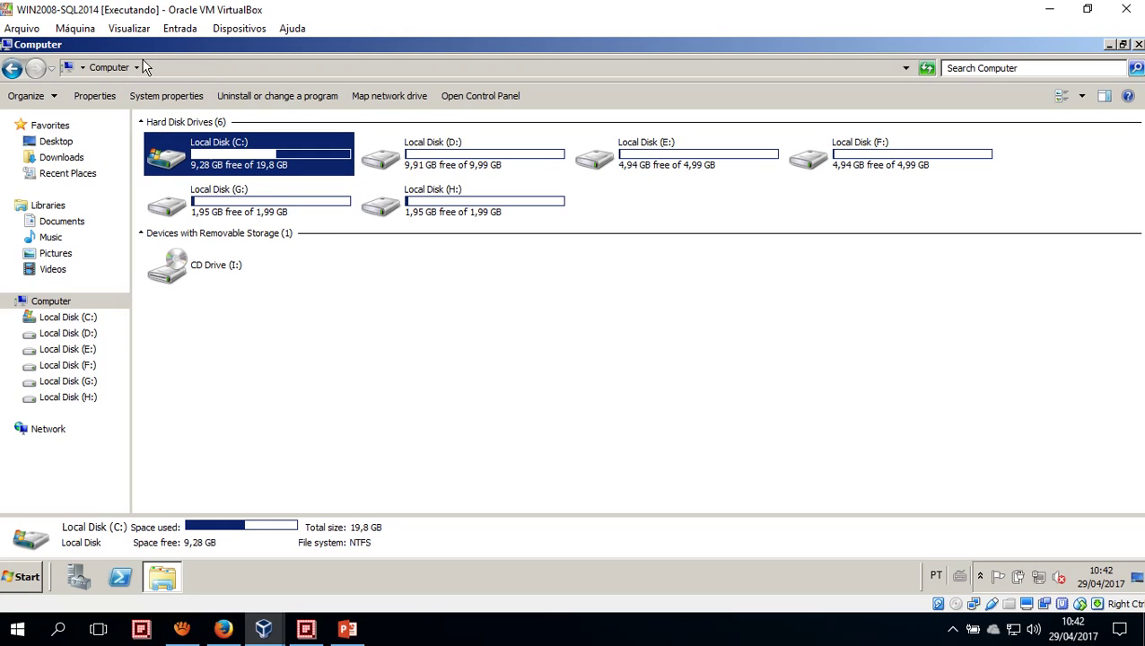
# Shrink and reposition the guest's Computer window, and restore the VM window from full screen
pyautogui.moveTo(141, 46); pyautogui.dragTo(246, 83)
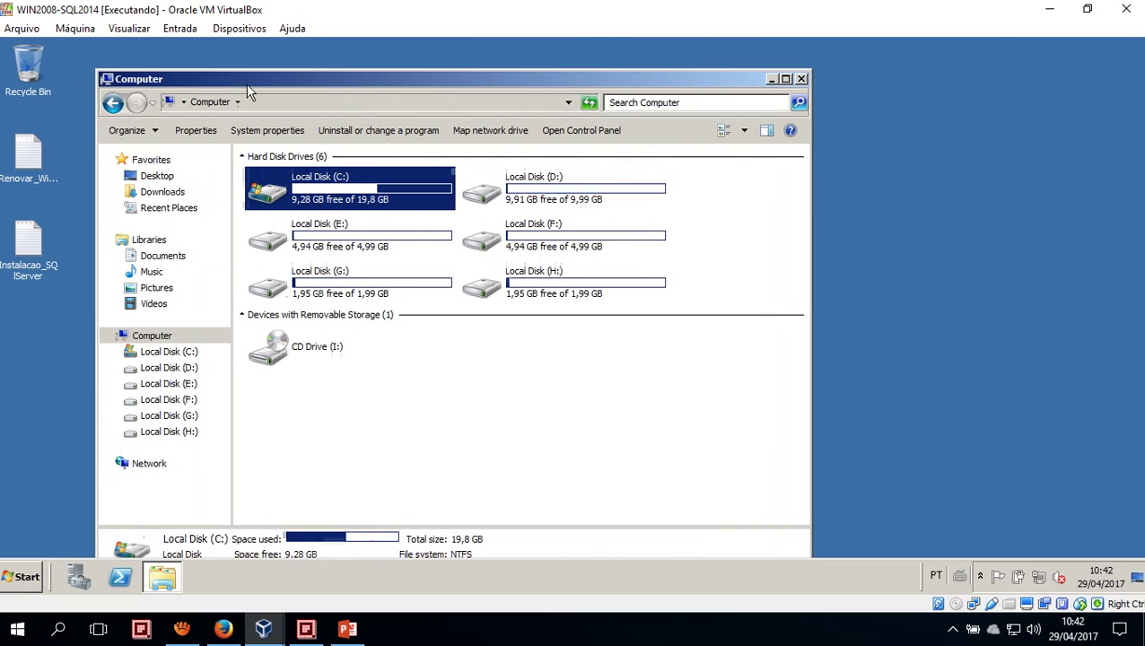
pyautogui.moveTo(368, 83); pyautogui.dragTo(428, 54)
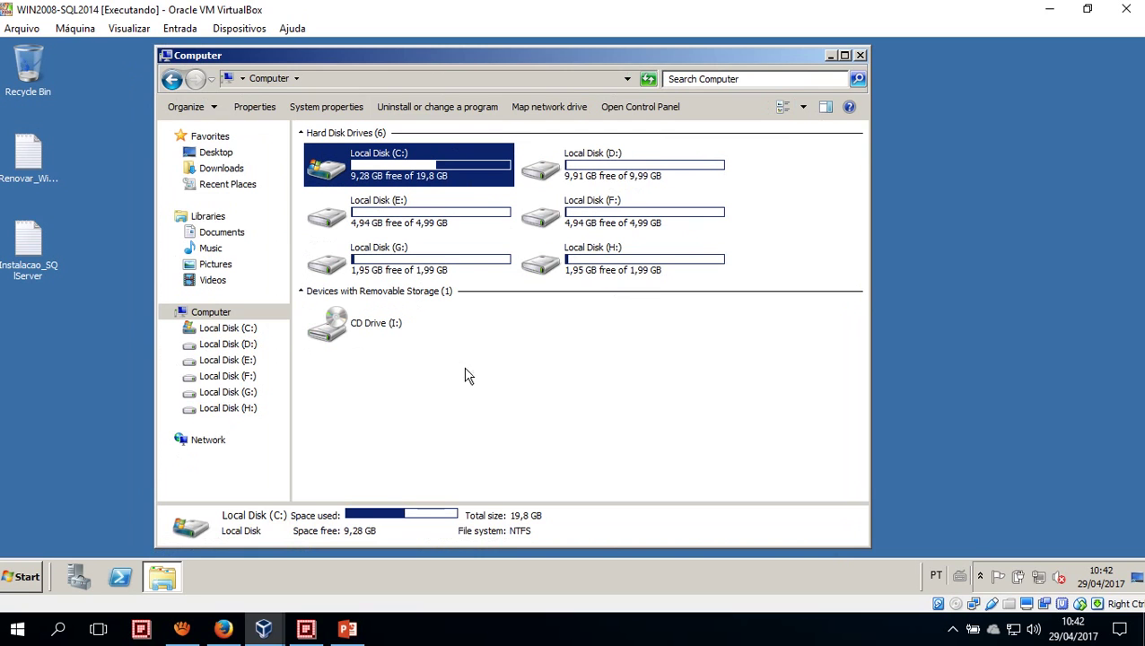
pyautogui.doubleClick(90, 11)
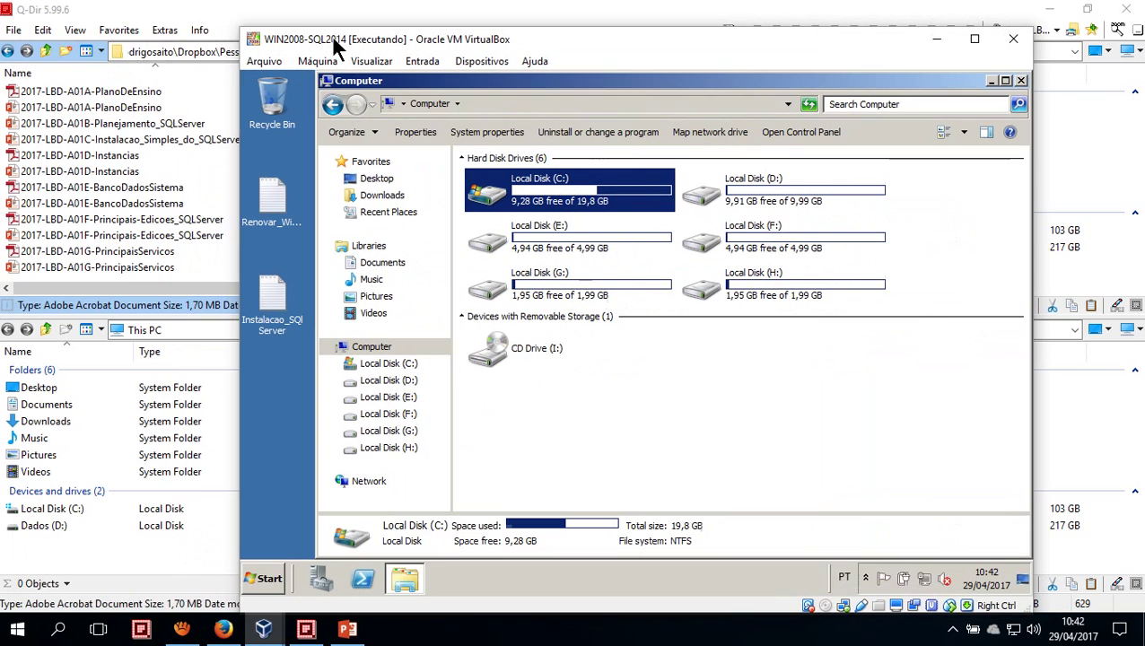
# Switch to VirtualBox Manager and open WIN2008-SQL2014's Configurações dialog
pyautogui.moveTo(253, 610)
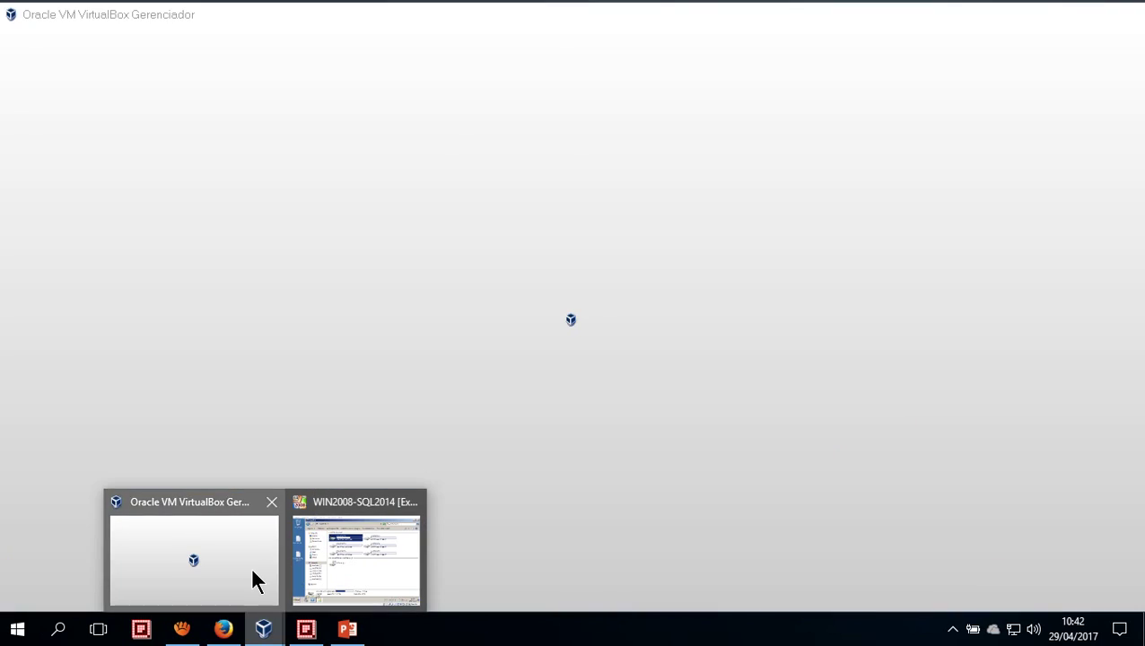
pyautogui.click(252, 581)
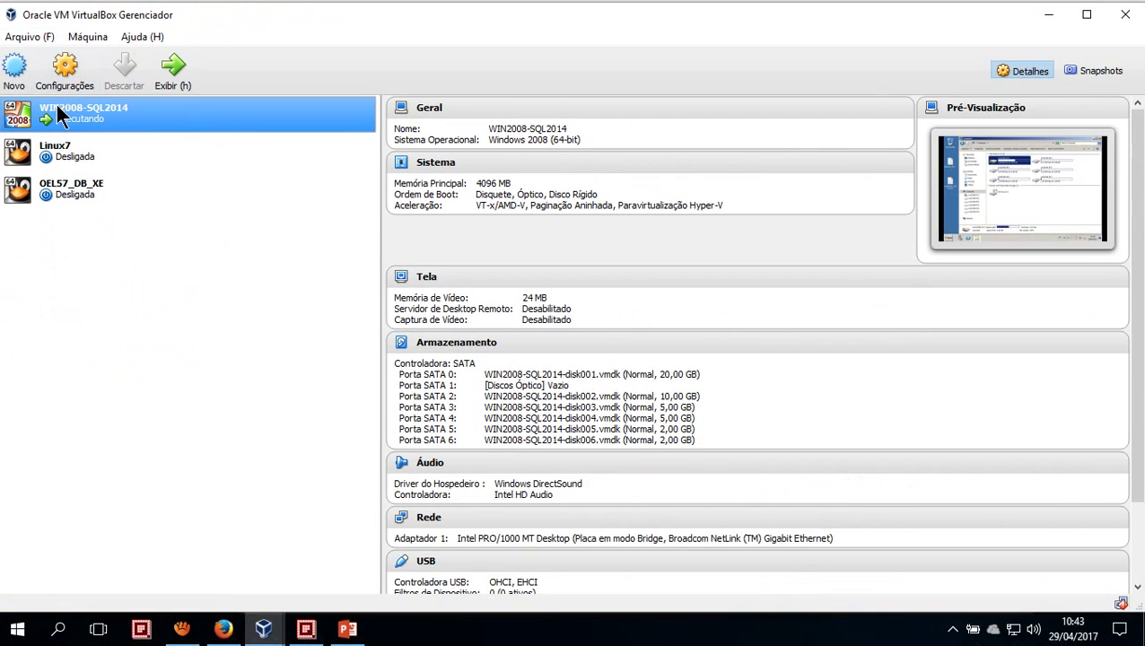
pyautogui.click(78, 72)
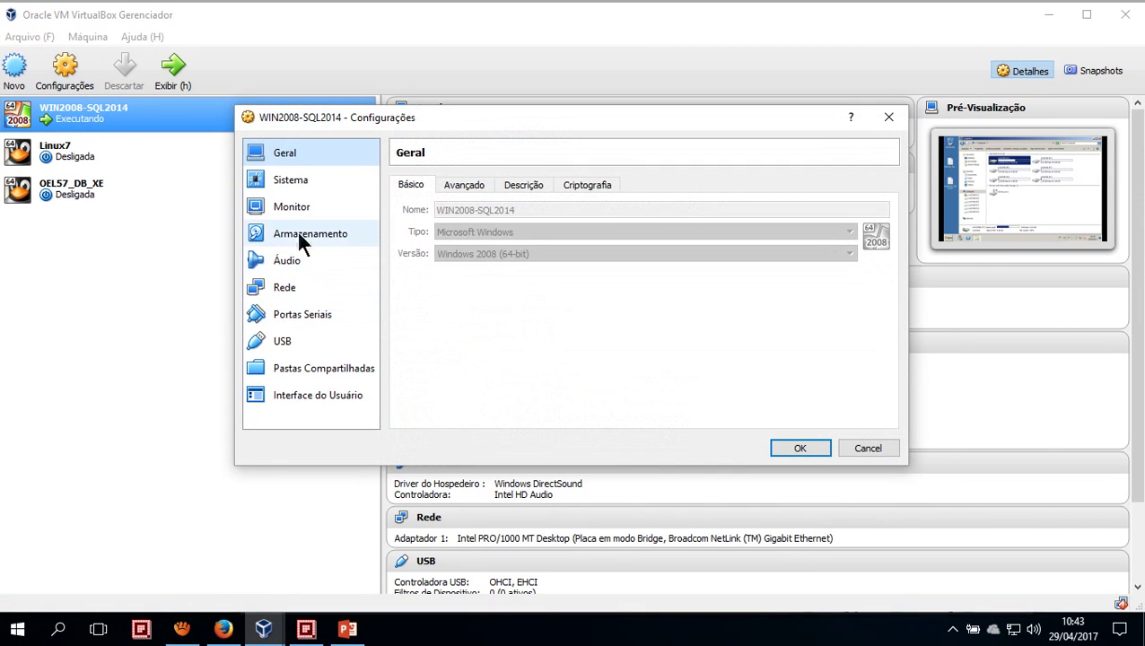
# Load SQLServer2014SP1-FullSlipstream-x64-ENU.iso into the empty optical drive under Storage and save the settings
pyautogui.click(301, 235)
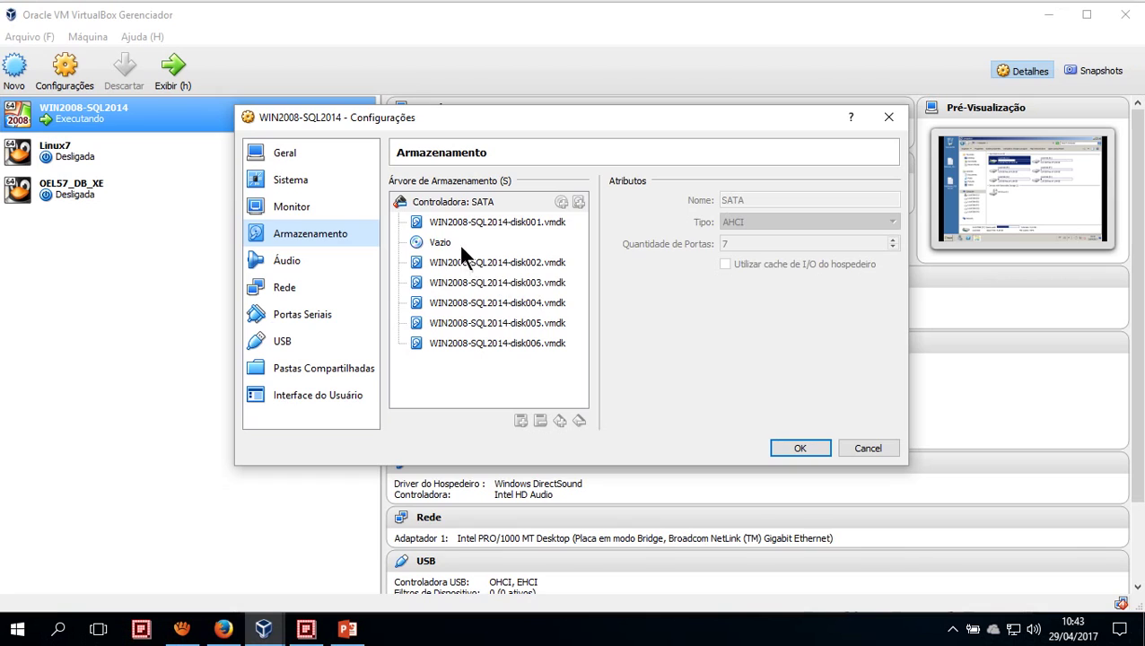
pyautogui.click(475, 253)
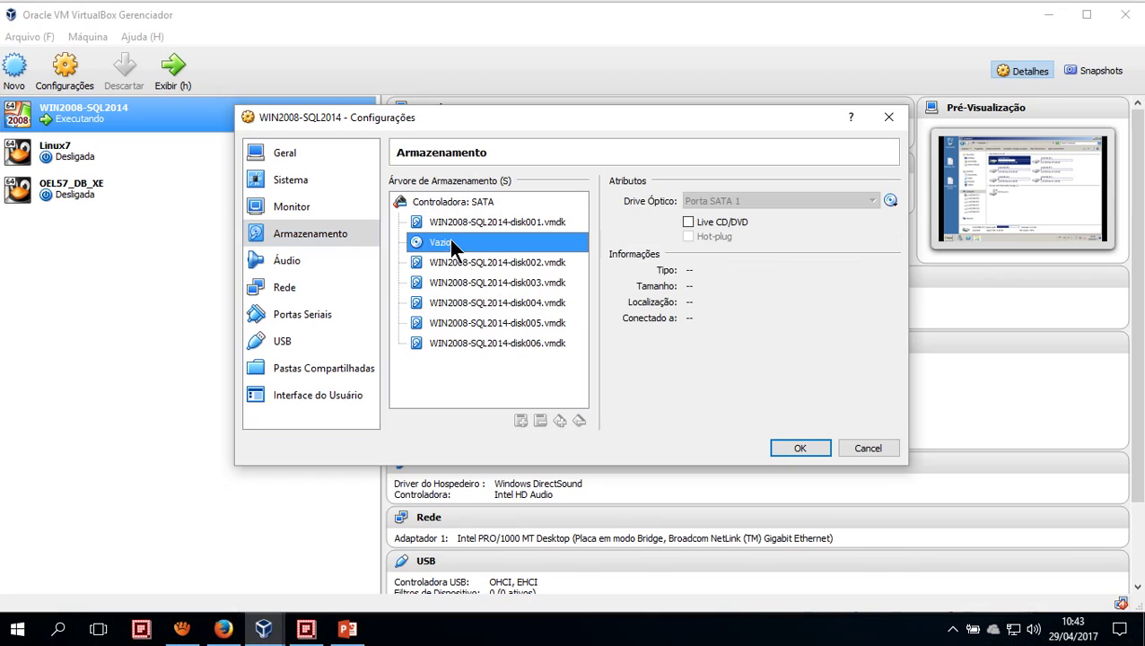
pyautogui.click(891, 200)
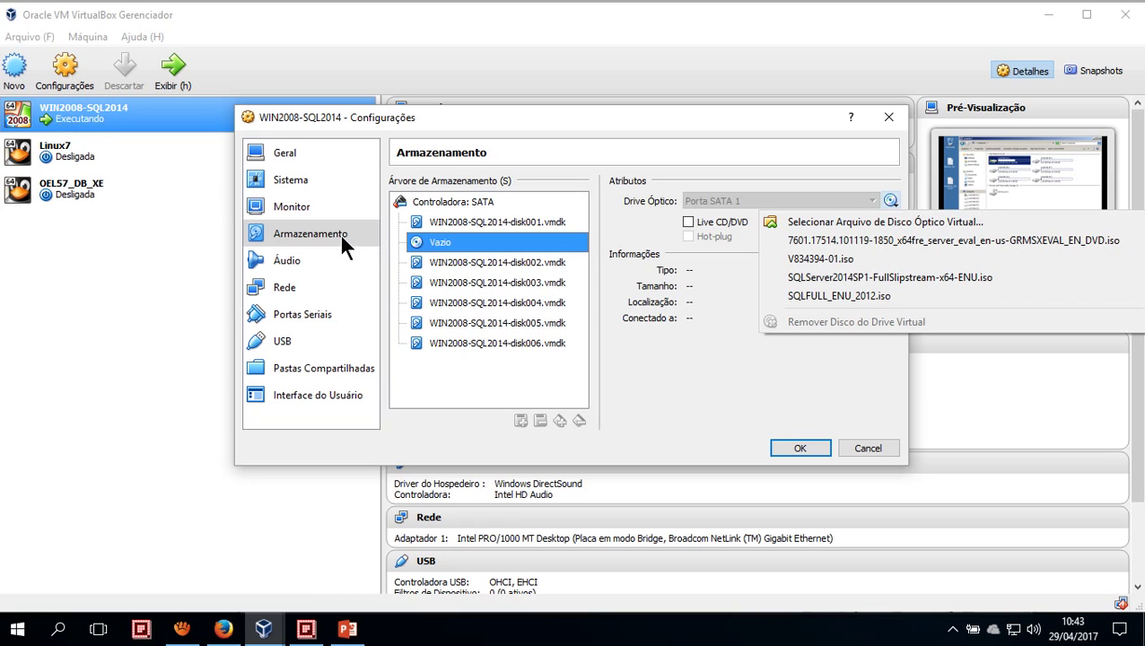
pyautogui.click(890, 202)
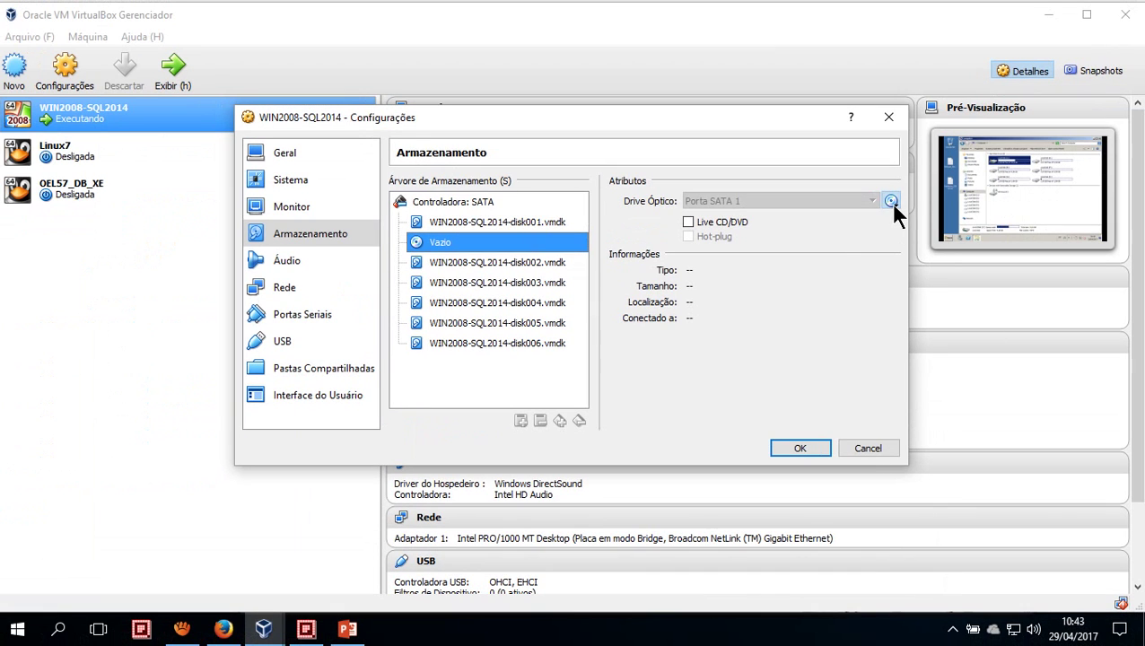
pyautogui.click(890, 202)
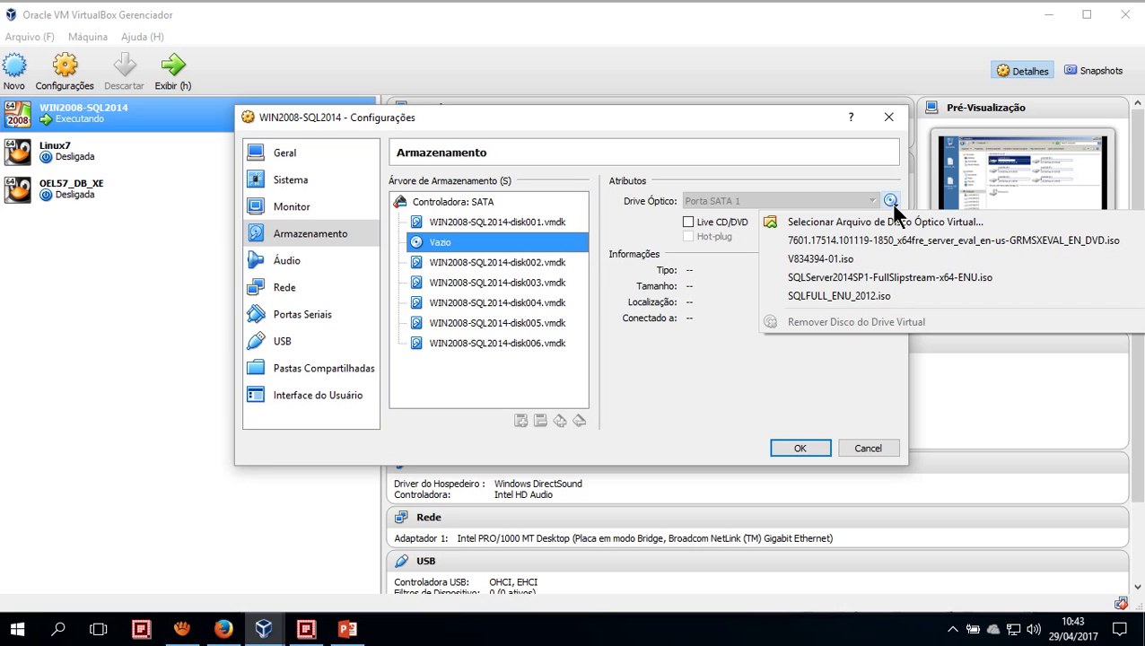
pyautogui.click(892, 206)
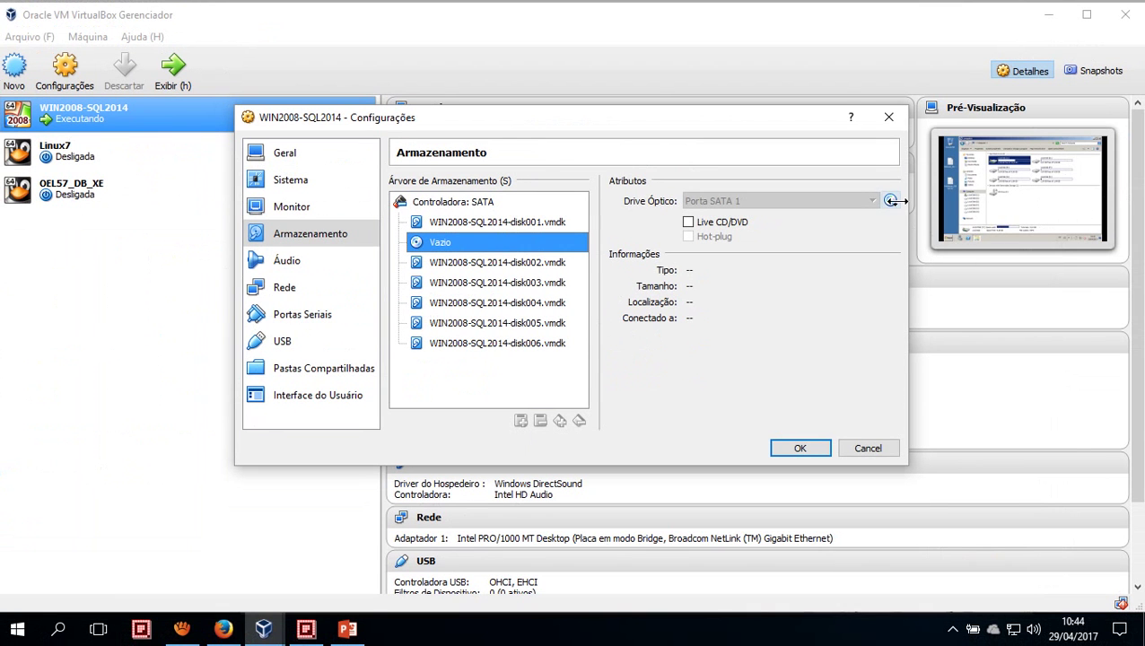
pyautogui.click(1096, 140)
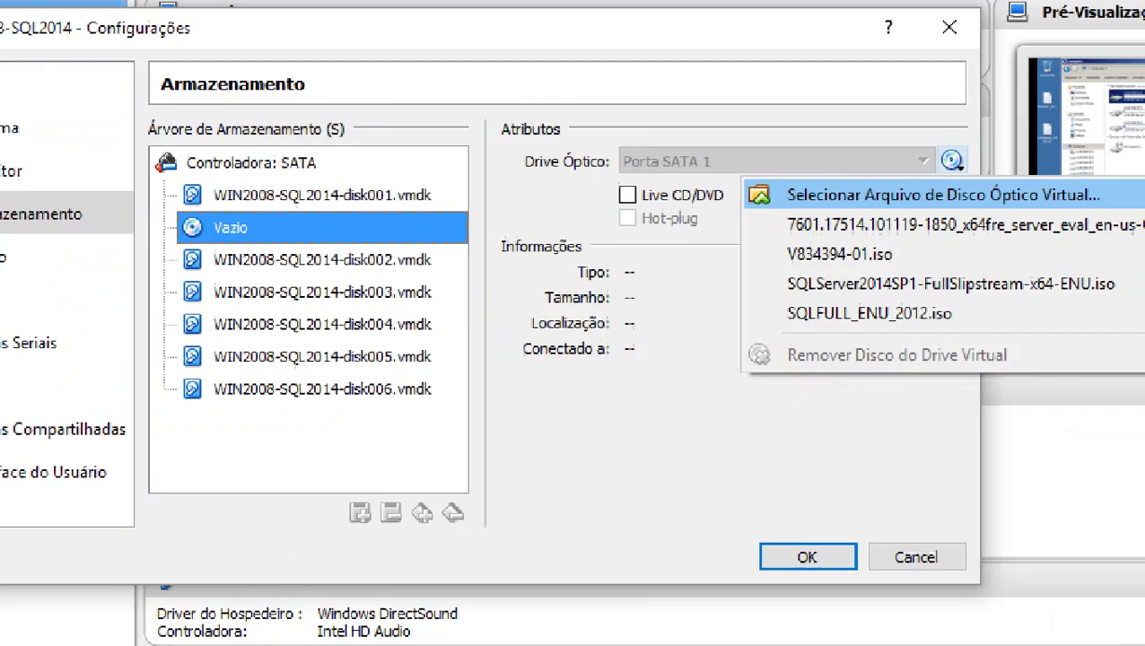
pyautogui.press('Escape')
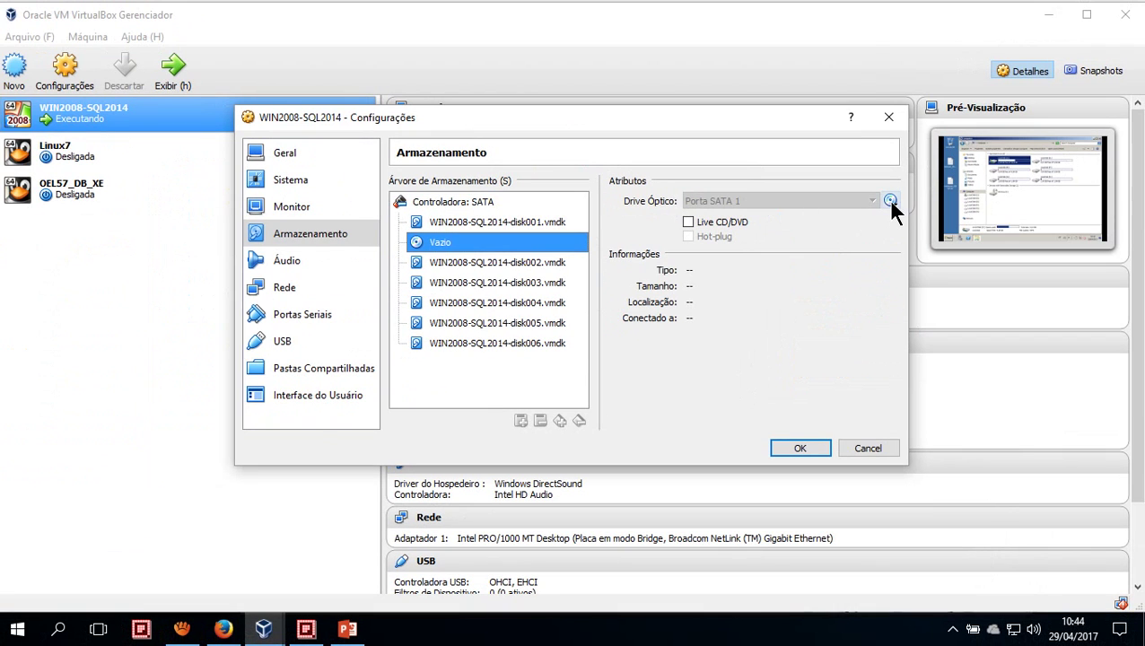
pyautogui.click(890, 201)
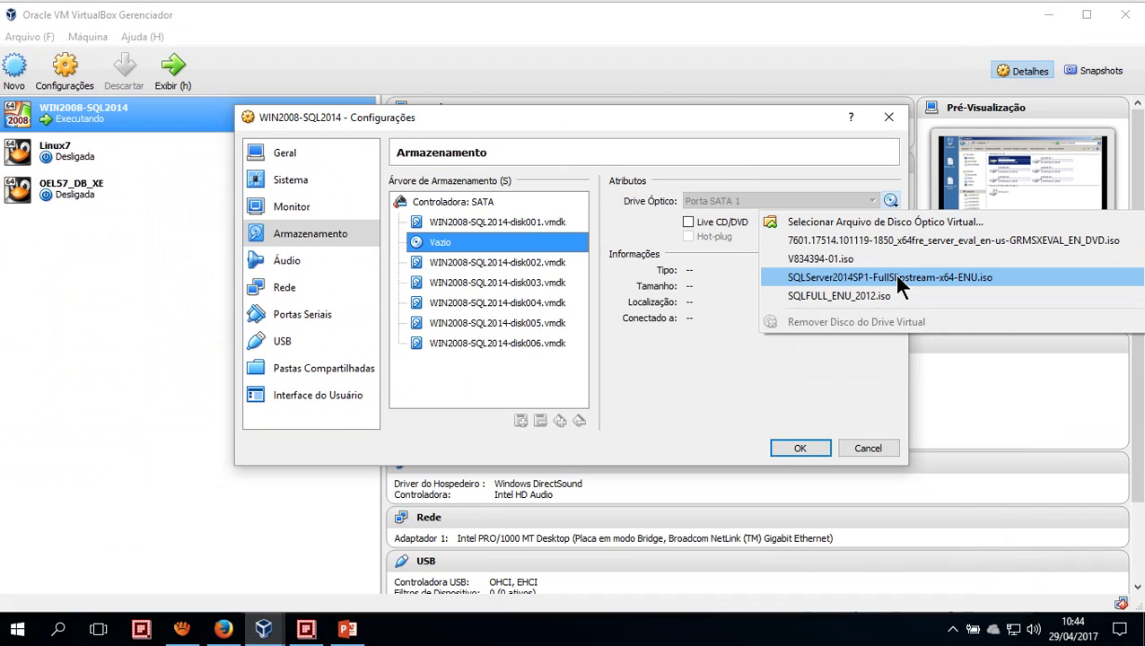
pyautogui.click(897, 278)
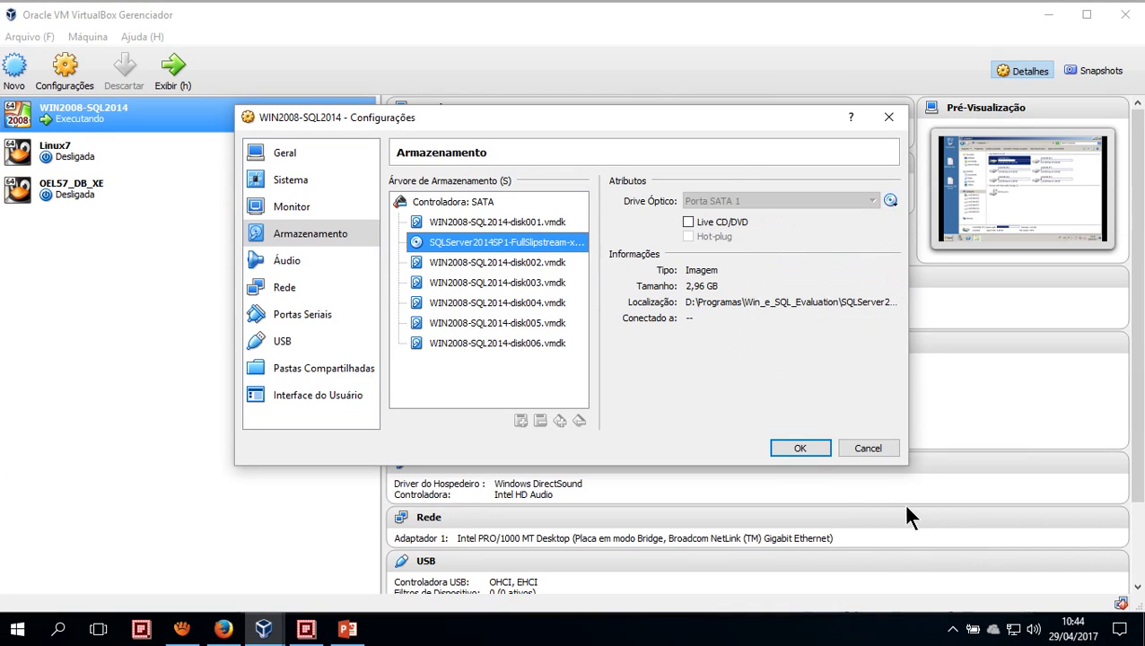
pyautogui.click(800, 448)
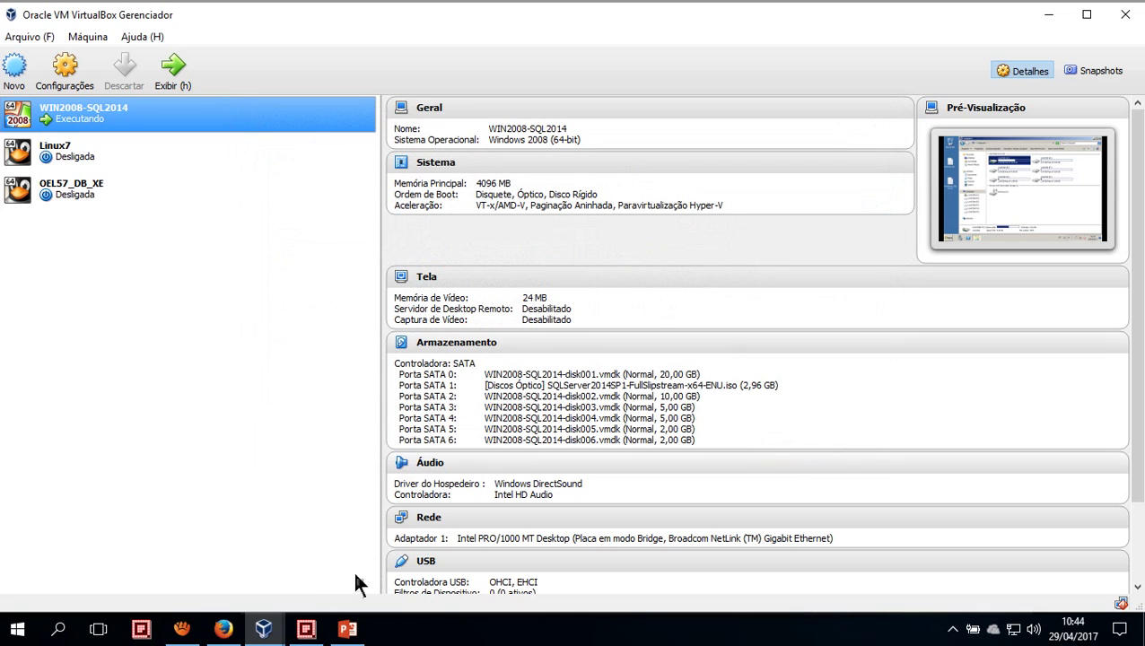
# Bring the WIN2008-SQL2014 VM forward full screen and move its SQL2014 AutoPlay prompt to the right
pyautogui.moveTo(269, 628)
pyautogui.click(305, 575)
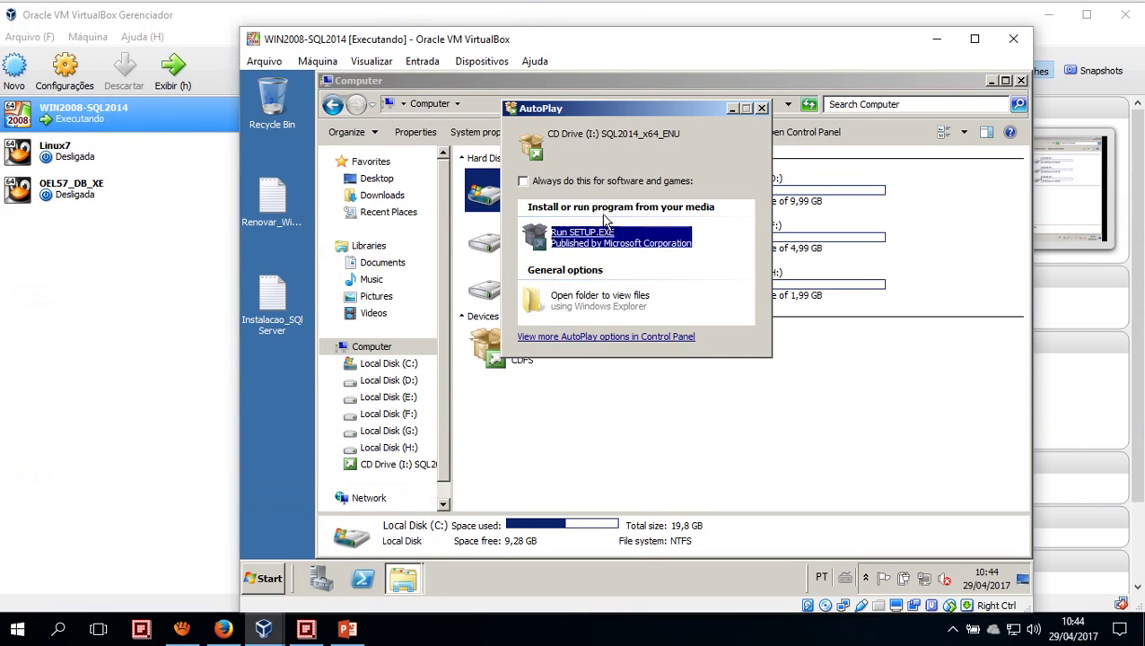
pyautogui.doubleClick(449, 38)
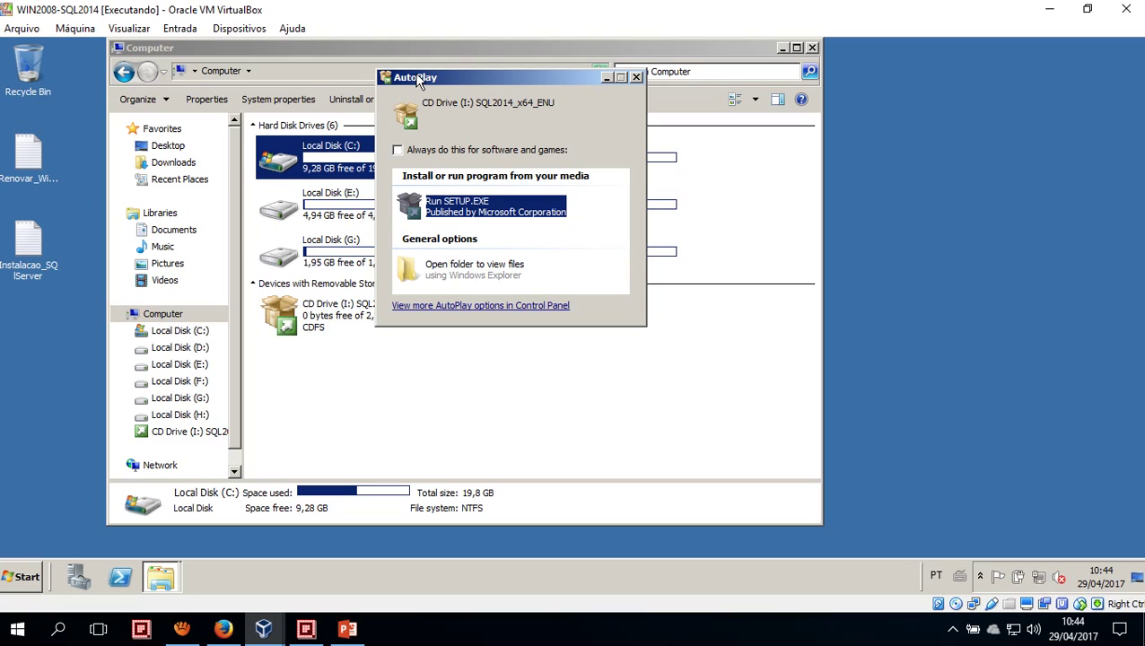
pyautogui.click(8, 578)
pyautogui.click(8, 578)
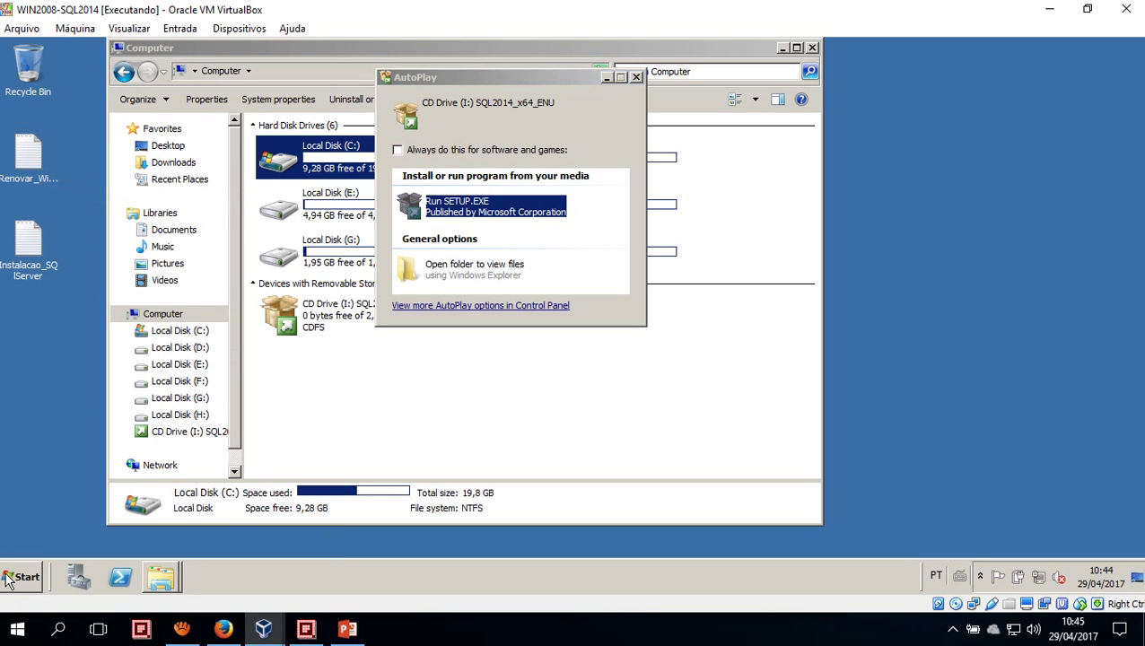
pyautogui.click(8, 579)
pyautogui.click(8, 579)
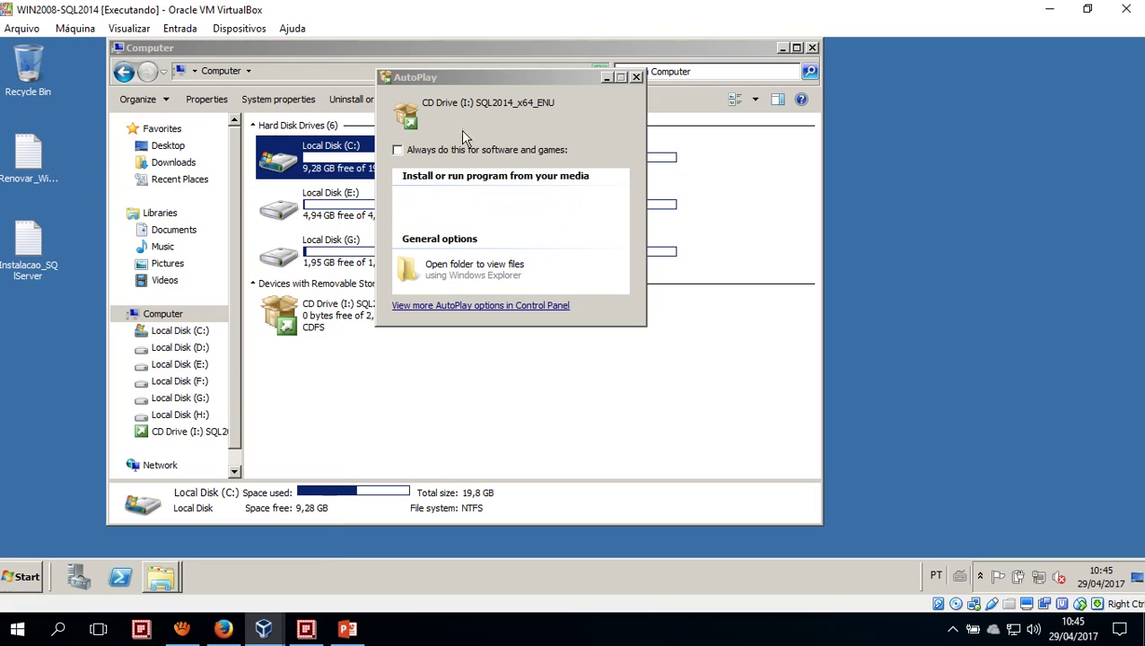
pyautogui.moveTo(479, 76); pyautogui.dragTo(765, 112)
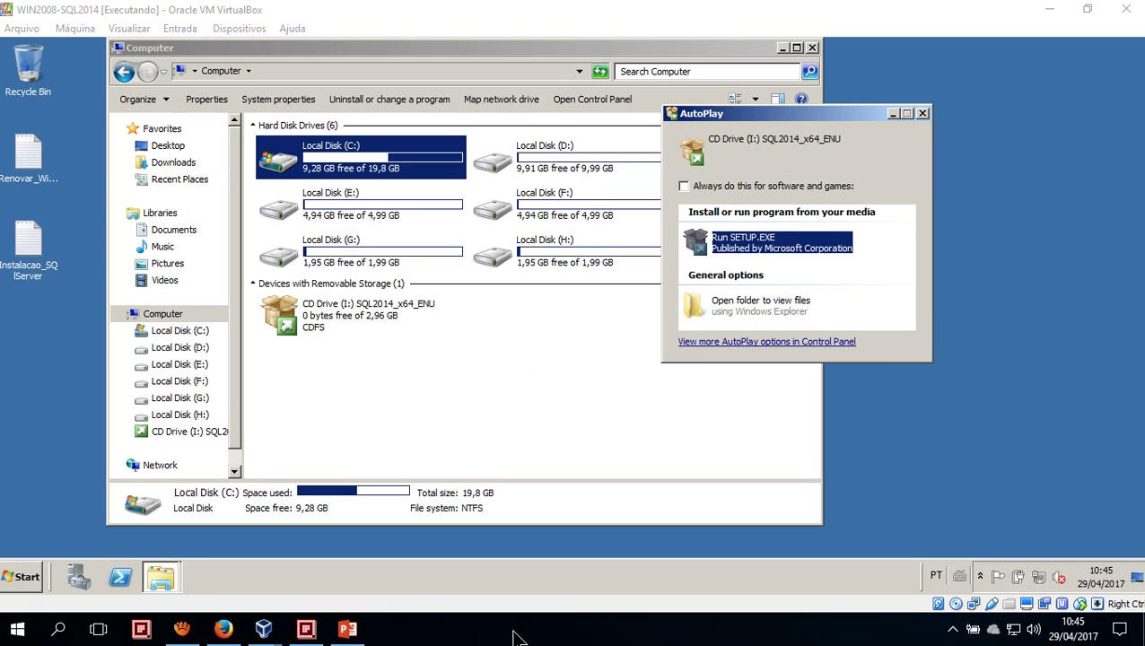
# Browse to H:\SQL Server and select the SQL Server 2014 SP1 ISO, widening the Name column
pyautogui.press('super+e')
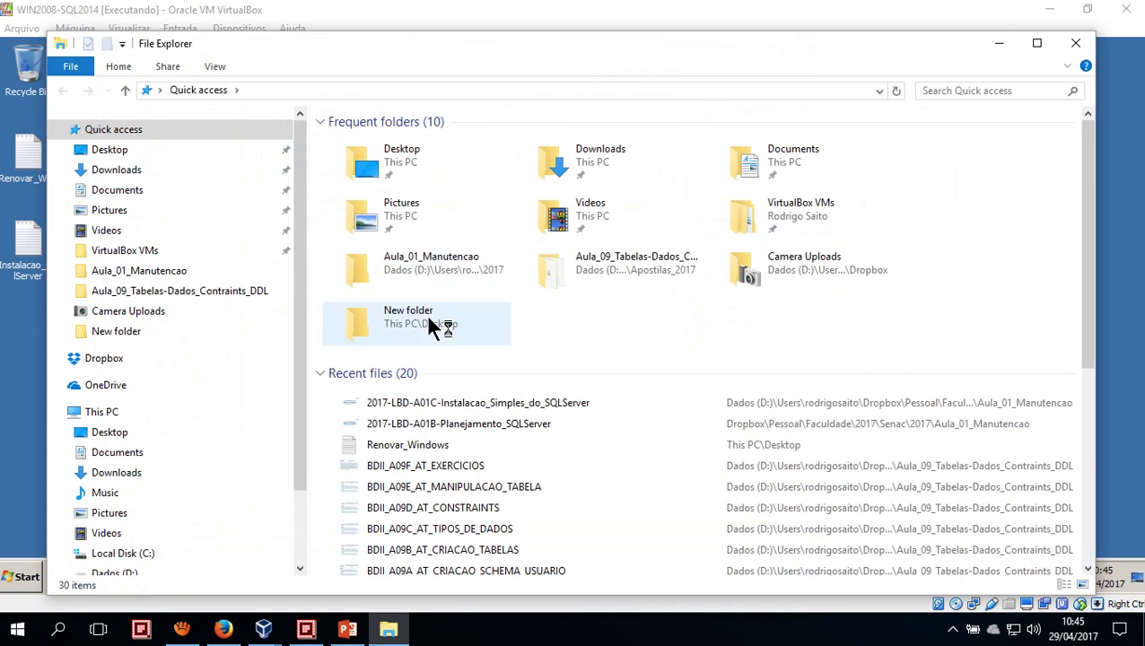
pyautogui.scroll(-2, 139, 520)
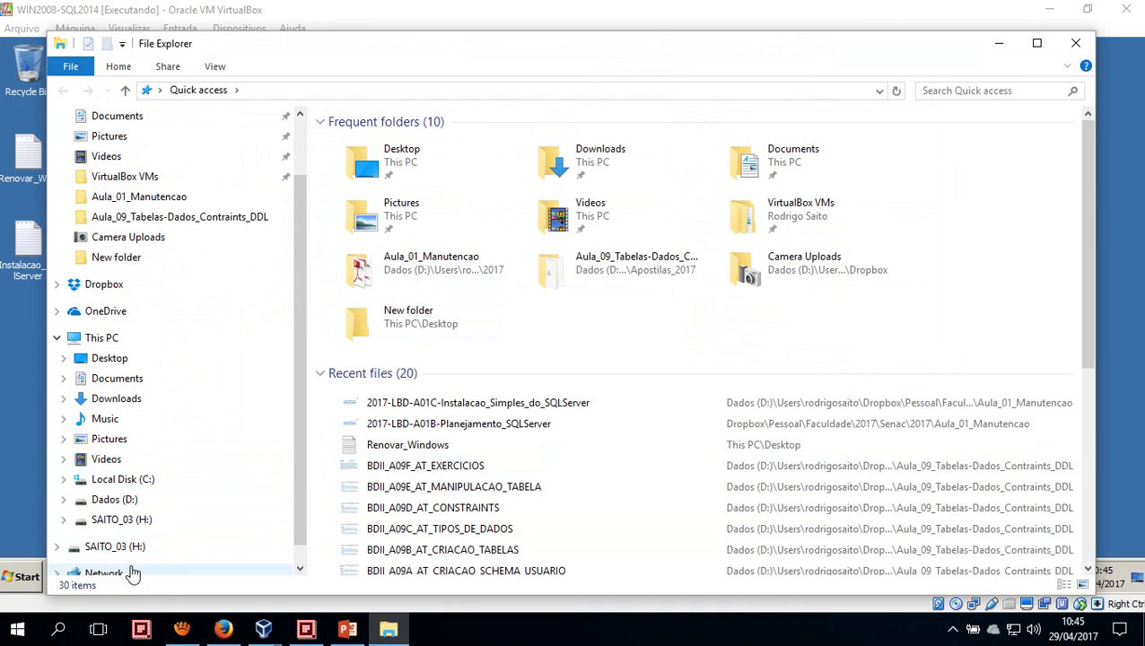
pyautogui.click(126, 520)
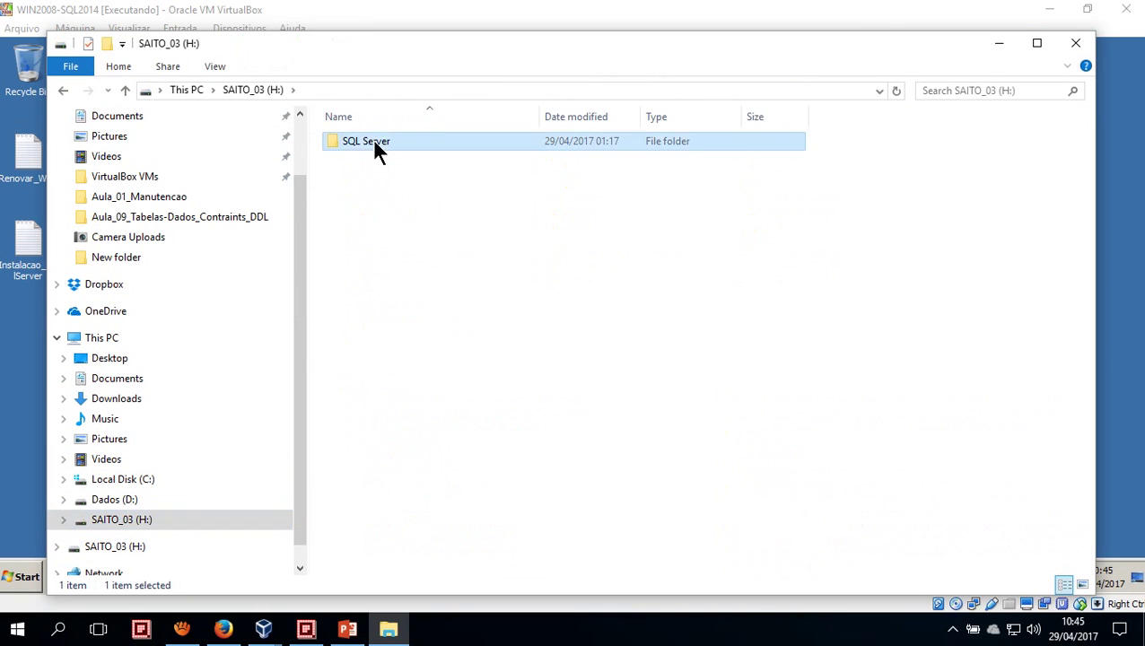
pyautogui.doubleClick(373, 141)
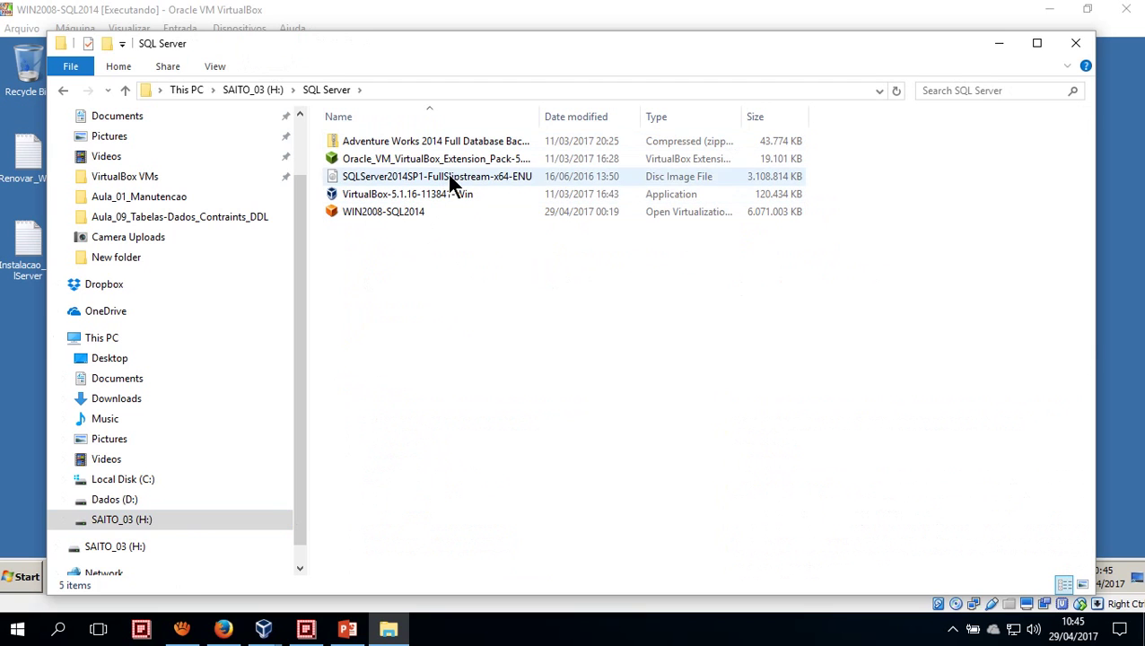
pyautogui.click(520, 182)
pyautogui.moveTo(540, 115); pyautogui.dragTo(624, 119)
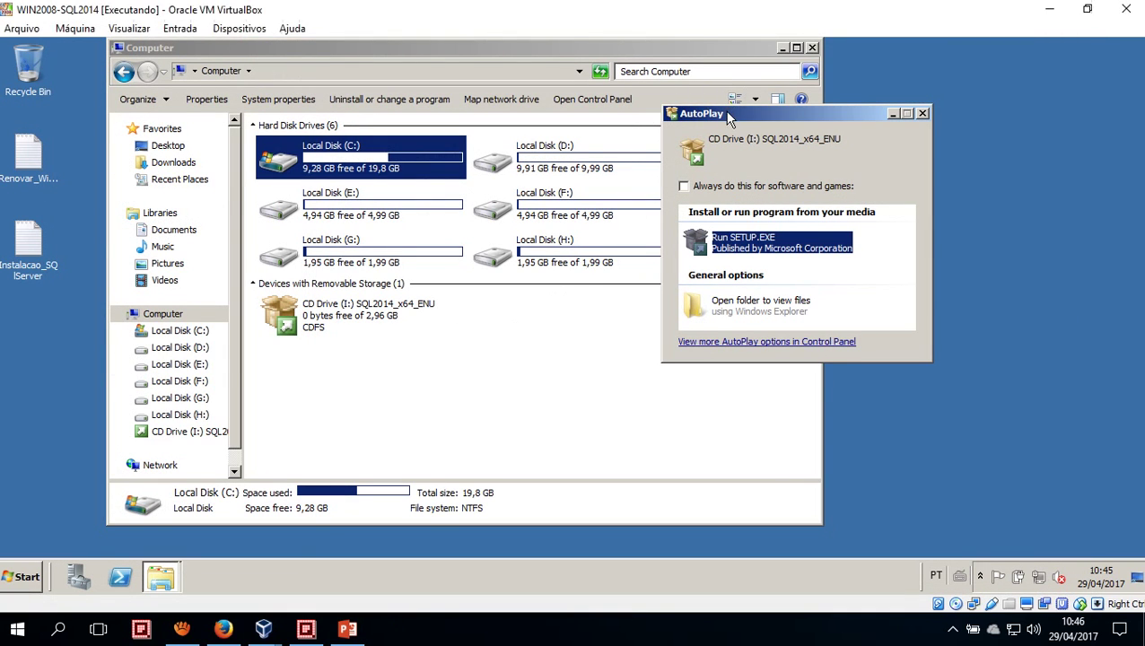
pyautogui.moveTo(730, 118); pyautogui.dragTo(403, 165)
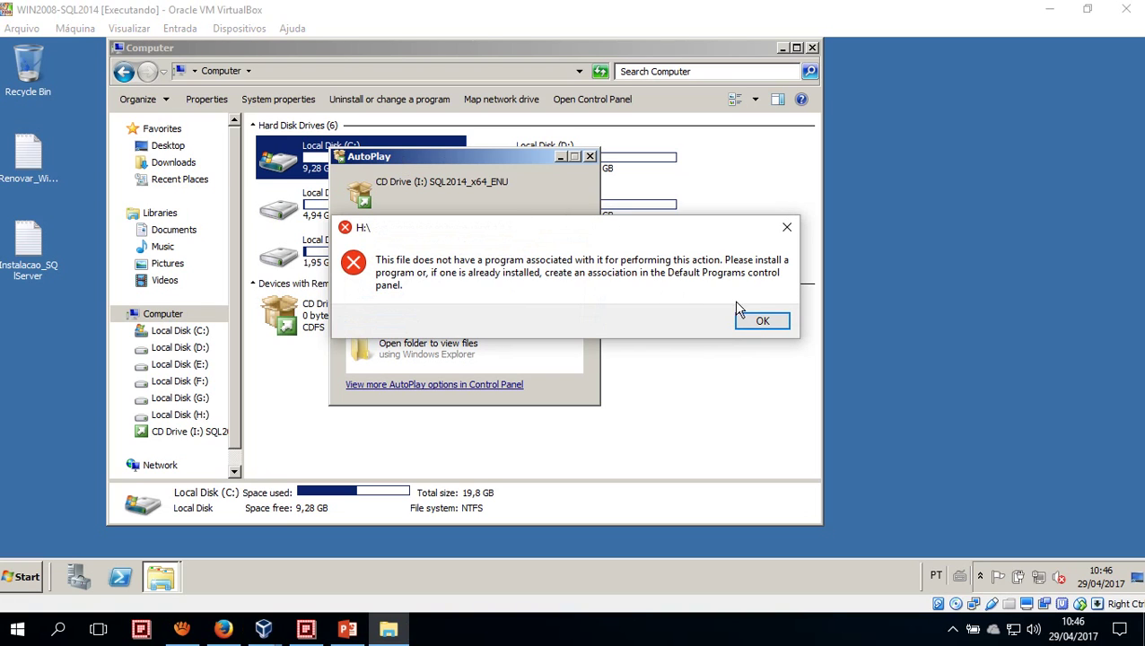
pyautogui.click(754, 320)
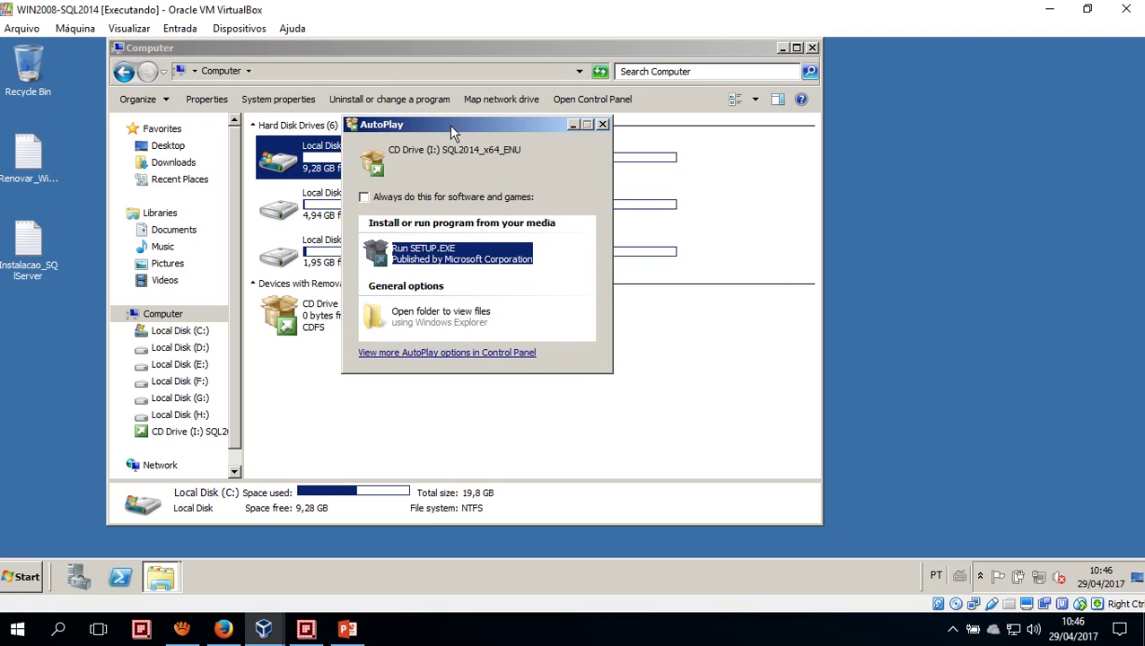
pyautogui.moveTo(448, 125); pyautogui.dragTo(510, 133)
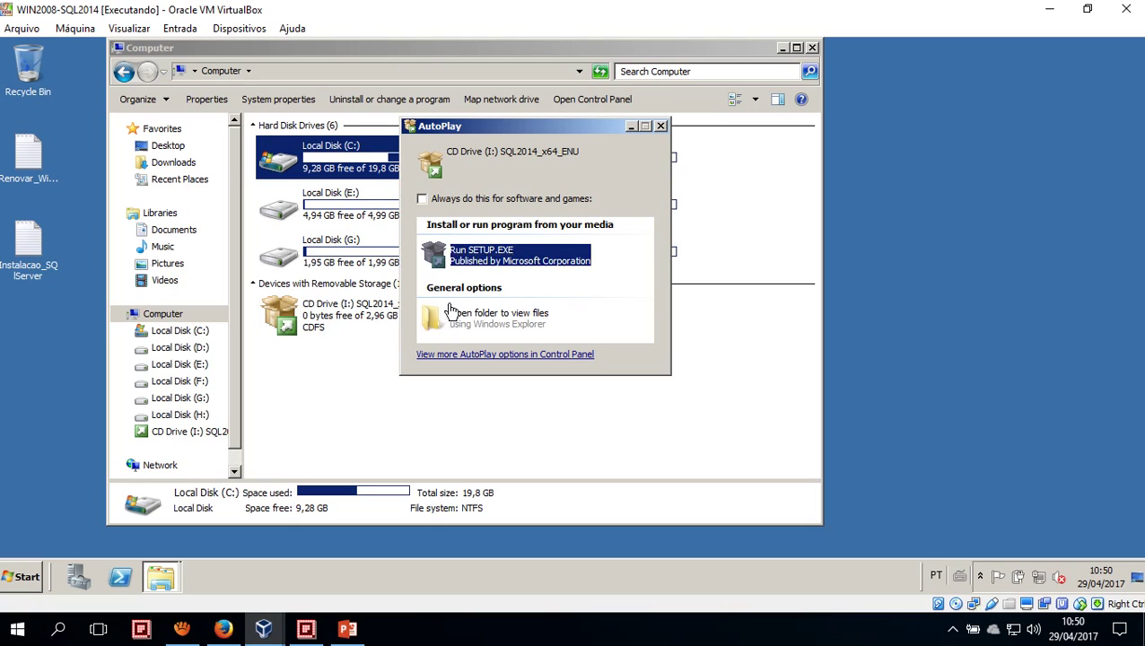
# Place the AutoPlay prompt beside the Computer window, then switch to the PowerPoint presentation
pyautogui.click(173, 583)
pyautogui.moveTo(466, 129); pyautogui.dragTo(680, 160)
pyautogui.moveTo(353, 54); pyautogui.dragTo(333, 69)
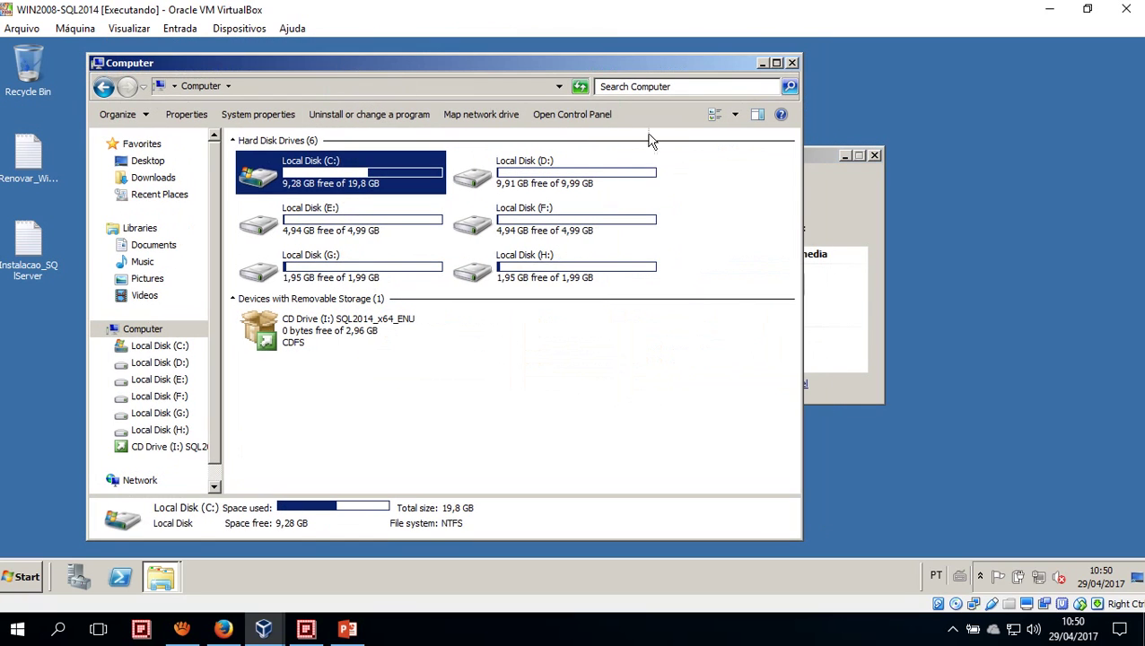
pyautogui.moveTo(824, 160); pyautogui.dragTo(814, 156)
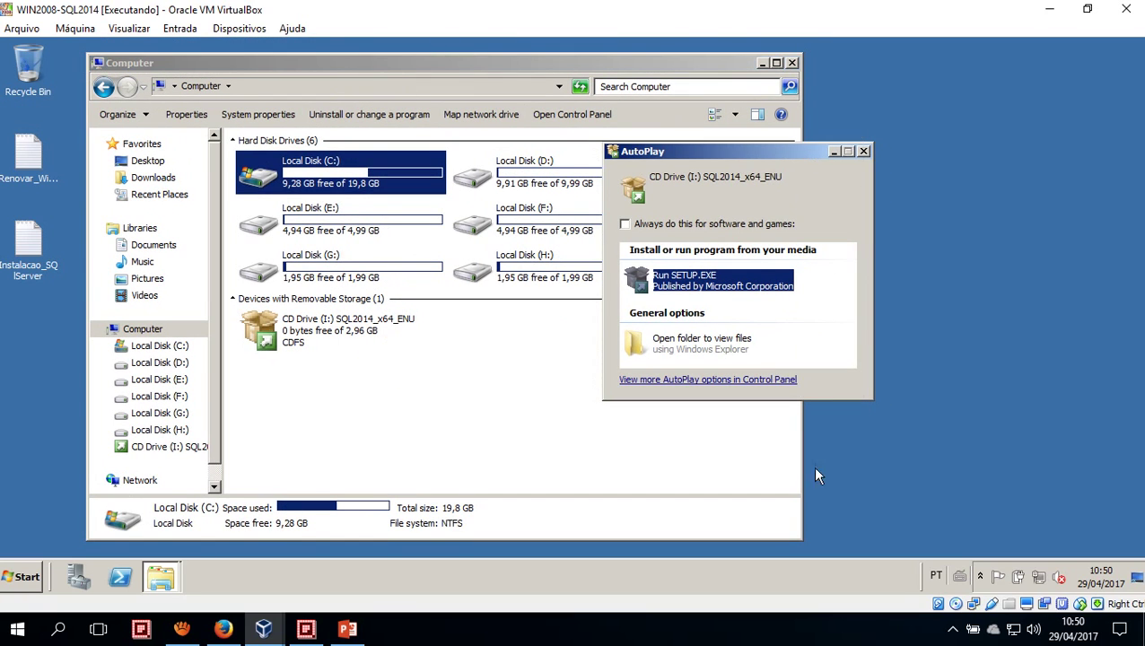
pyautogui.click(171, 580)
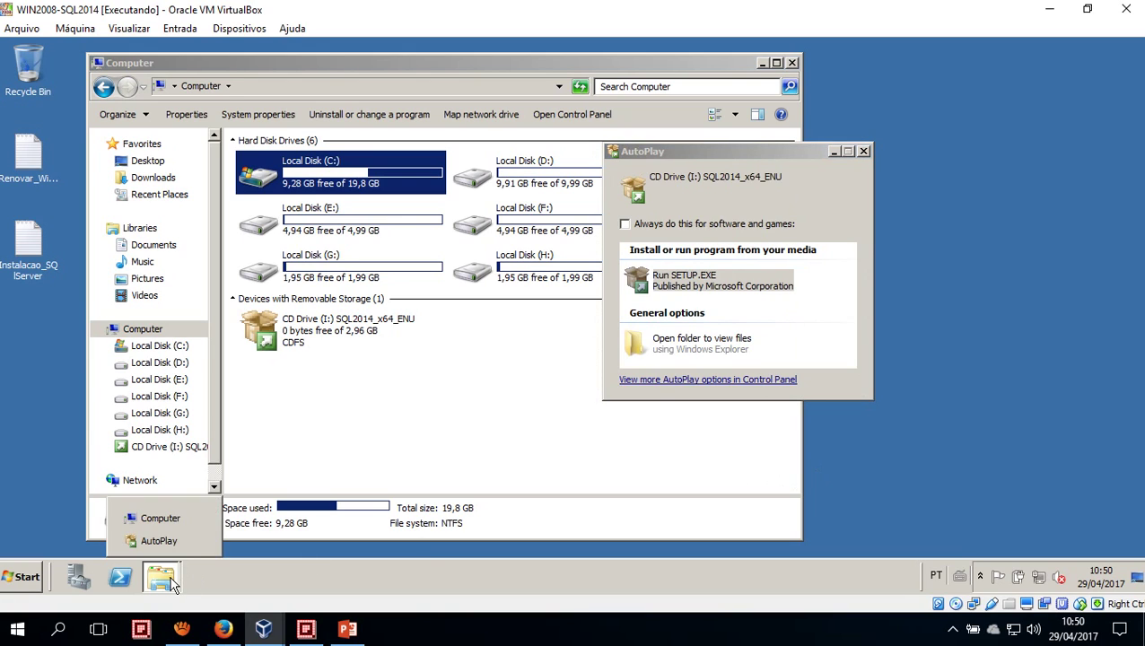
pyautogui.click(719, 148)
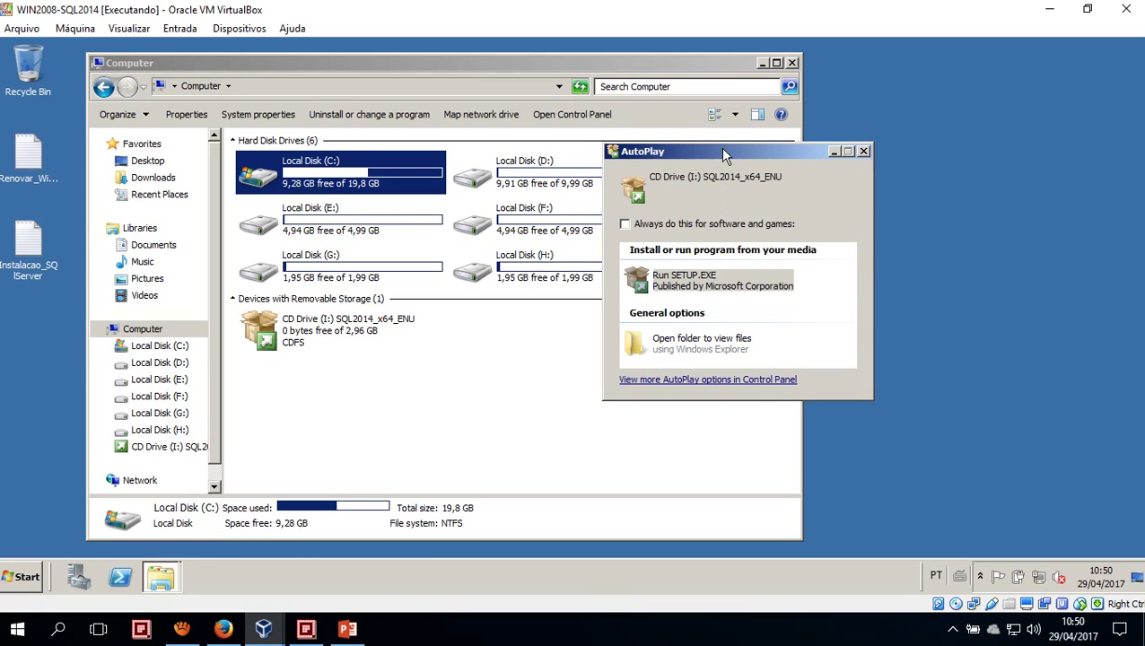
pyautogui.click(357, 631)
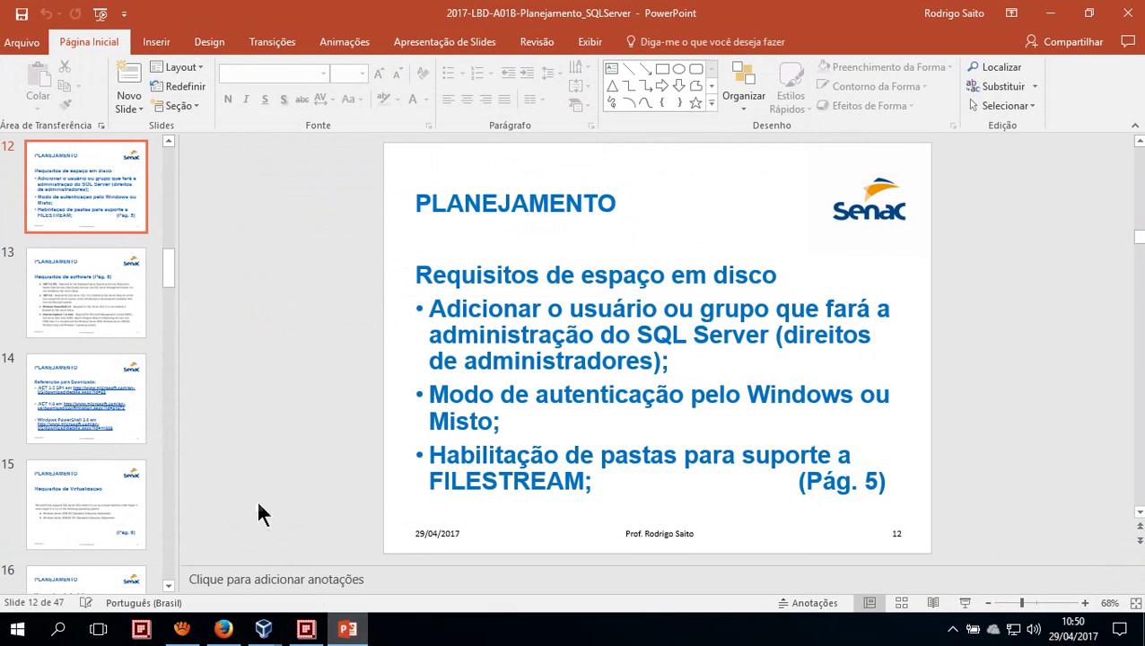
# Scroll the thumbnails down to slide 47, then jump back to slide 1
pyautogui.moveTo(169, 269); pyautogui.dragTo(199, 157)
pyautogui.click(110, 543)
pyautogui.click(112, 178)
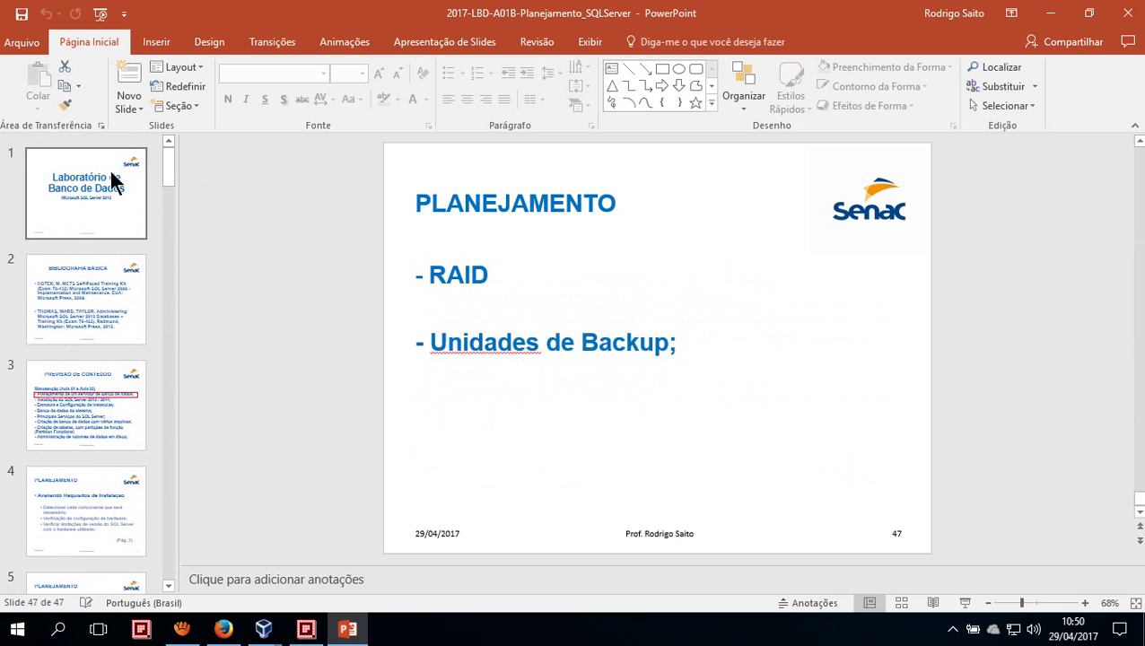
# Put PowerPoint away and bring the AutoPlay dialog in front, beside the Computer drive list
pyautogui.click(1045, 15)
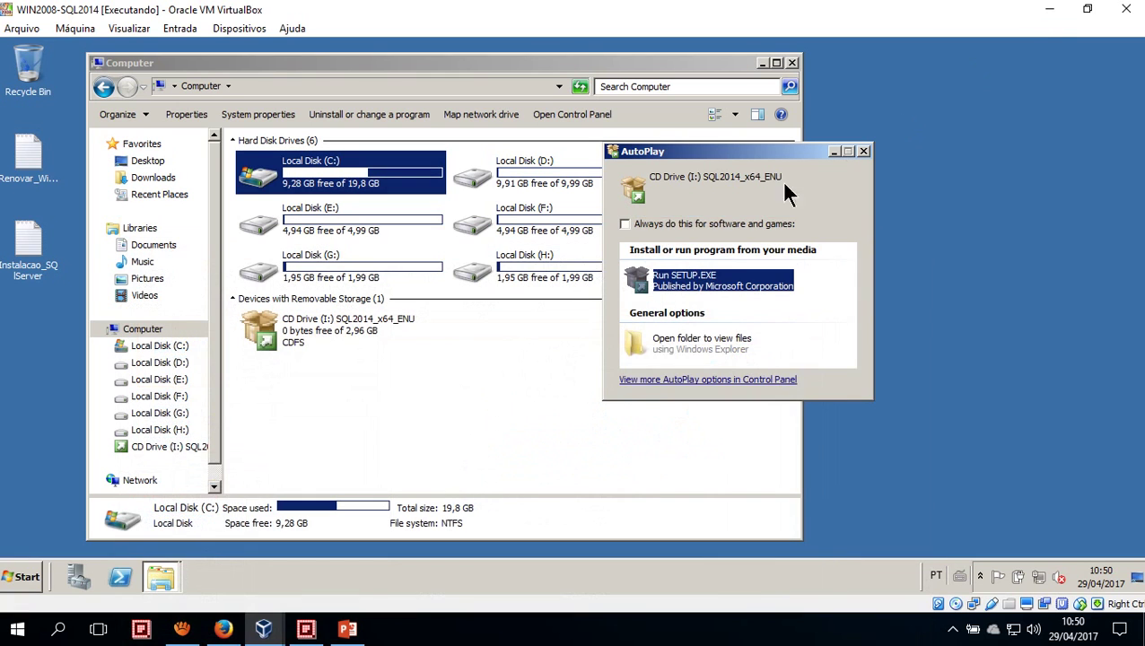
pyautogui.moveTo(694, 149); pyautogui.dragTo(536, 155)
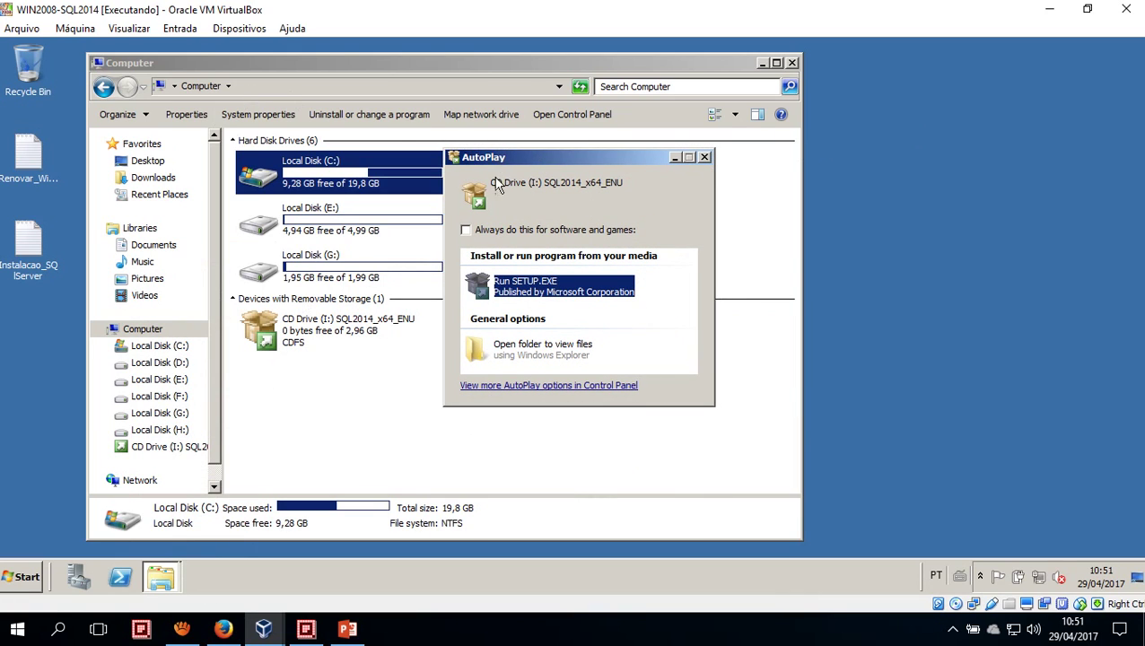
pyautogui.click(13, 578)
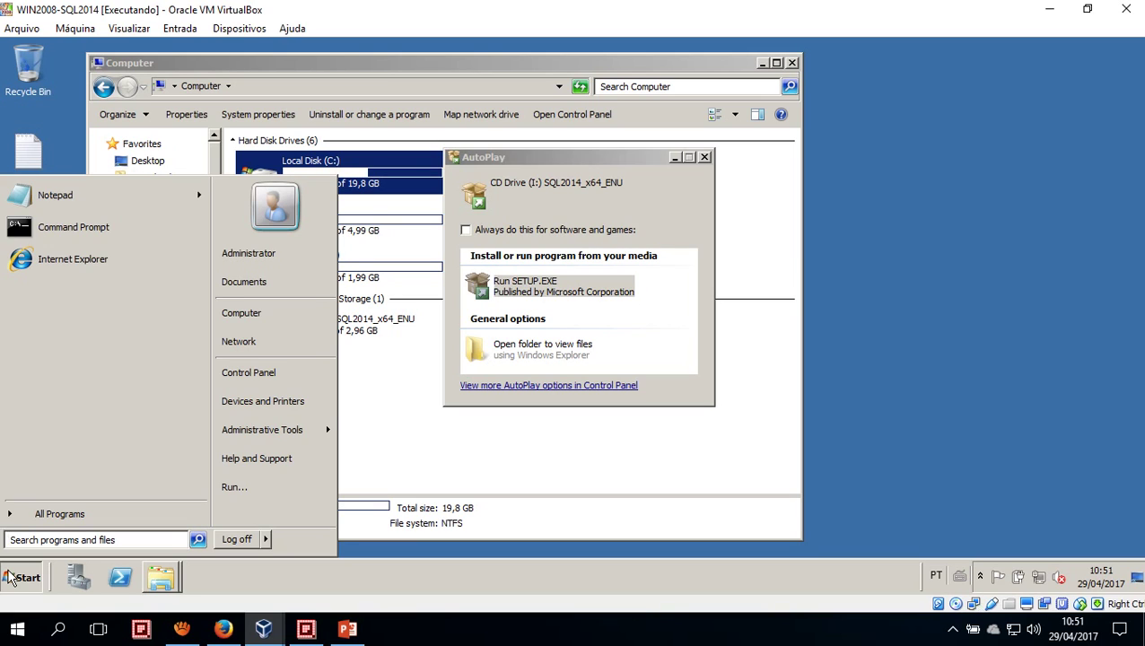
pyautogui.click(10, 577)
pyautogui.click(171, 574)
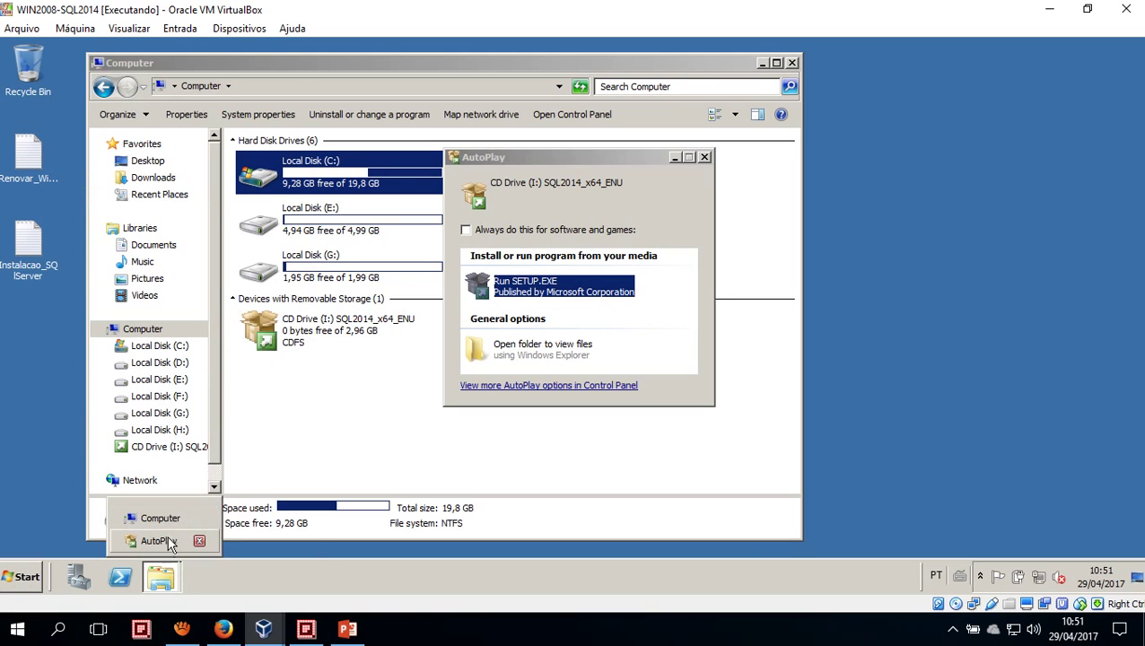
pyautogui.click(160, 518)
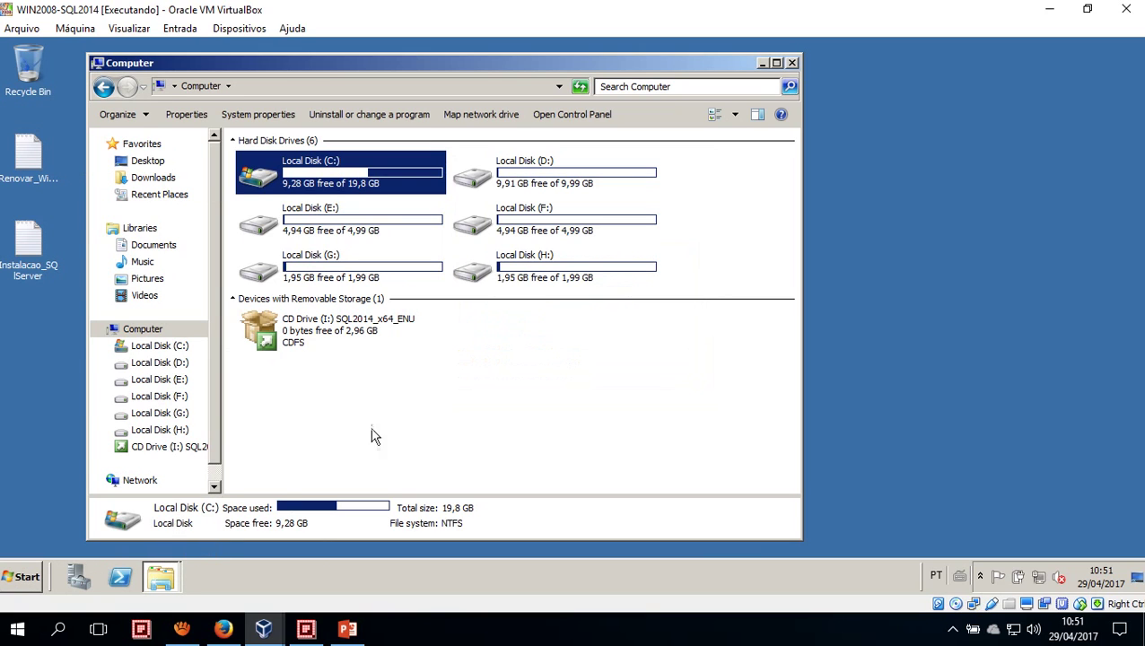
pyautogui.click(155, 578)
pyautogui.click(161, 544)
pyautogui.moveTo(506, 168); pyautogui.dragTo(688, 161)
# Switch to the Firefox tutorial and scroll to the Server Manager Add Features screenshot for .NET 3.5
pyautogui.click(223, 627)
pyautogui.scroll(5, 242, 386)
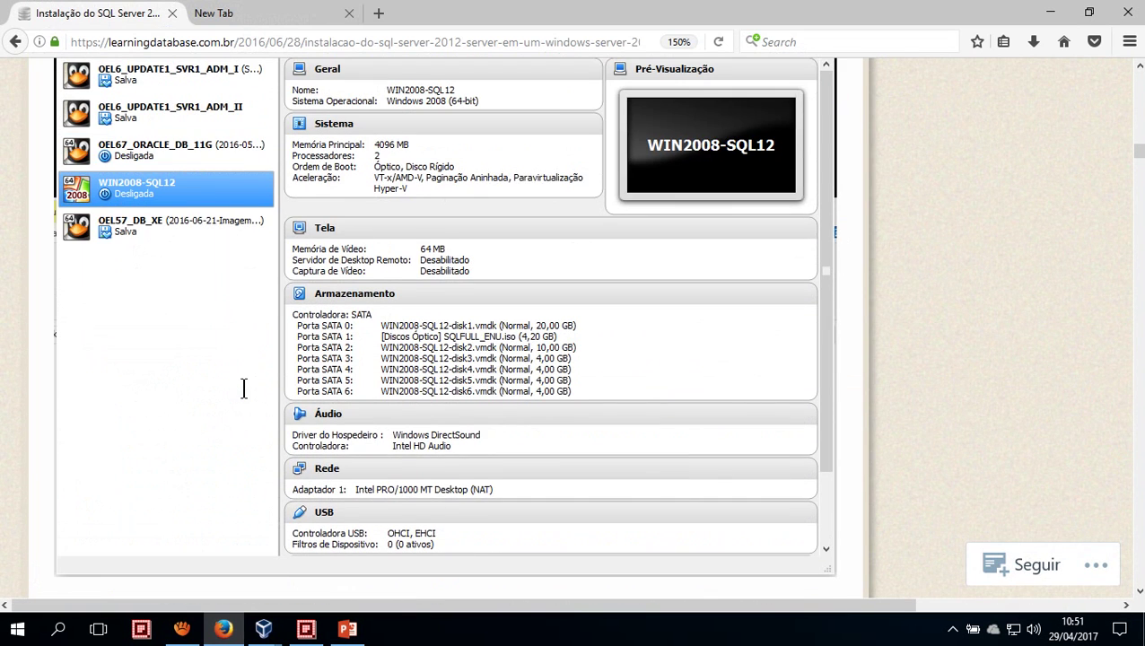
pyautogui.scroll(-6, 244, 396)
pyautogui.scroll(-8, 244, 398)
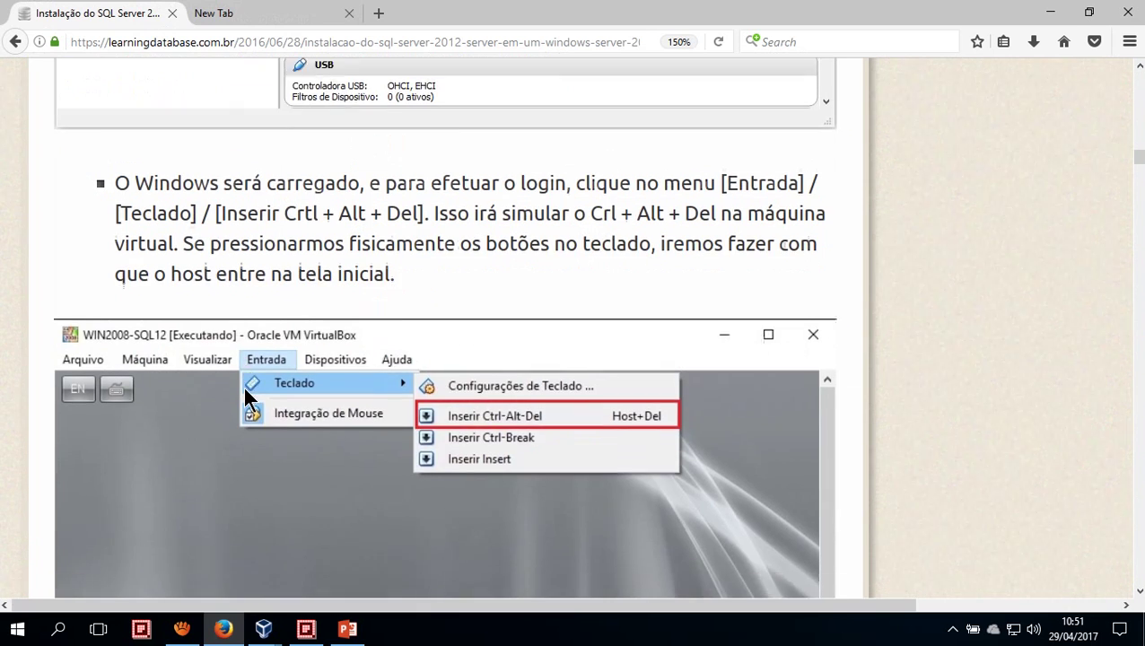
pyautogui.scroll(-8, 244, 389)
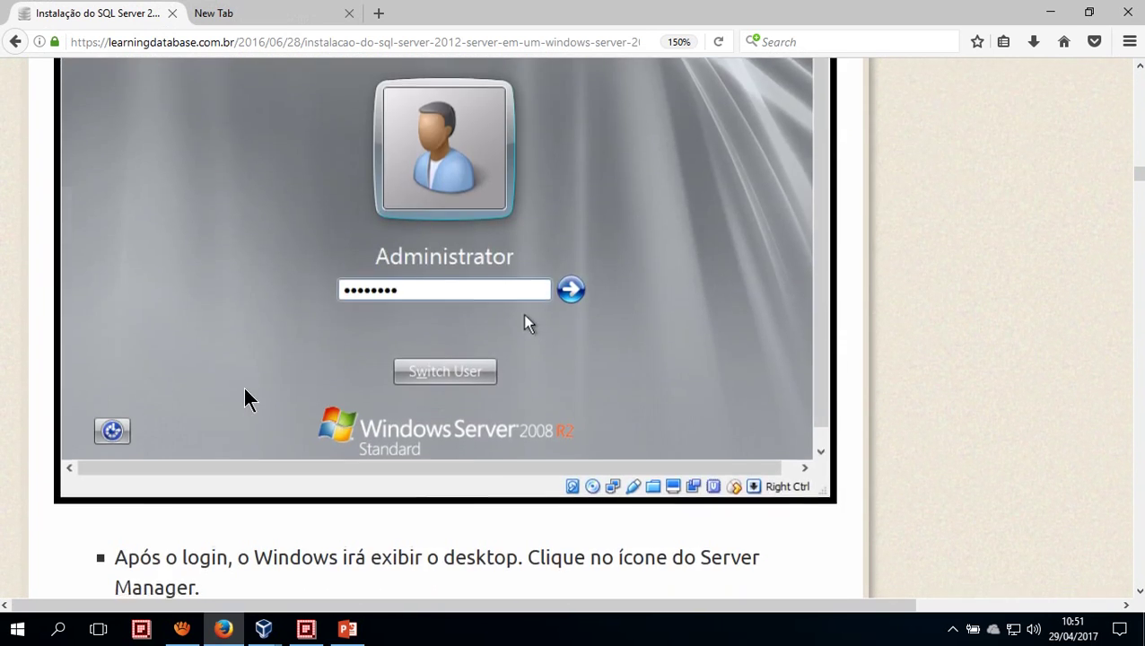
pyautogui.scroll(-6, 242, 385)
pyautogui.scroll(4, 242, 385)
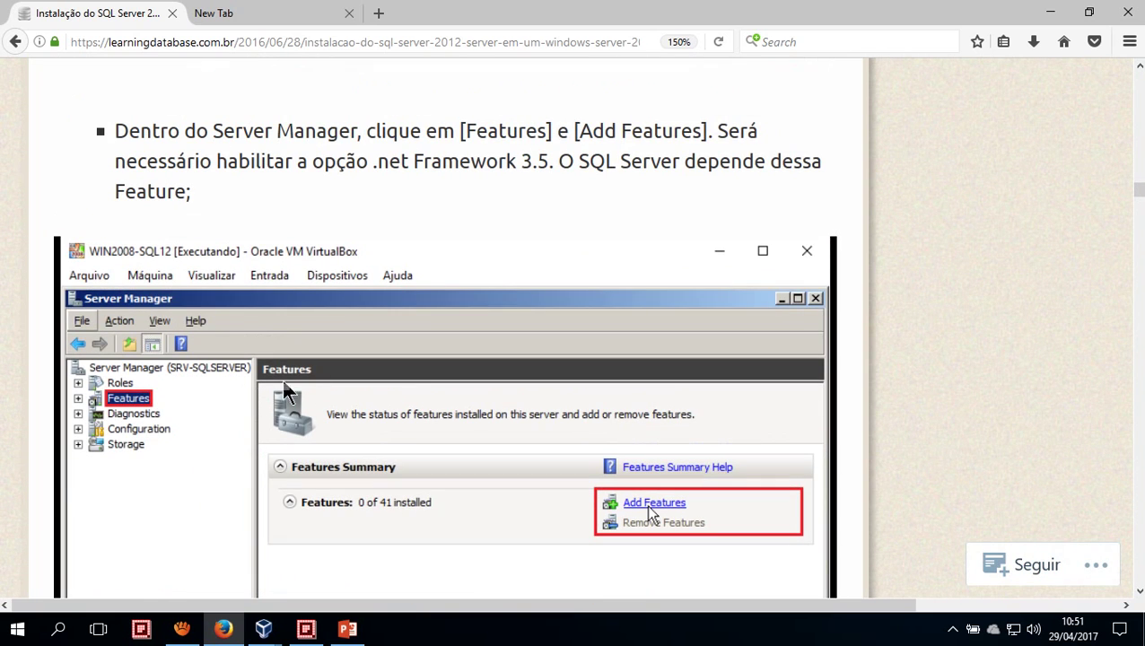
pyautogui.scroll(-10, 437, 405)
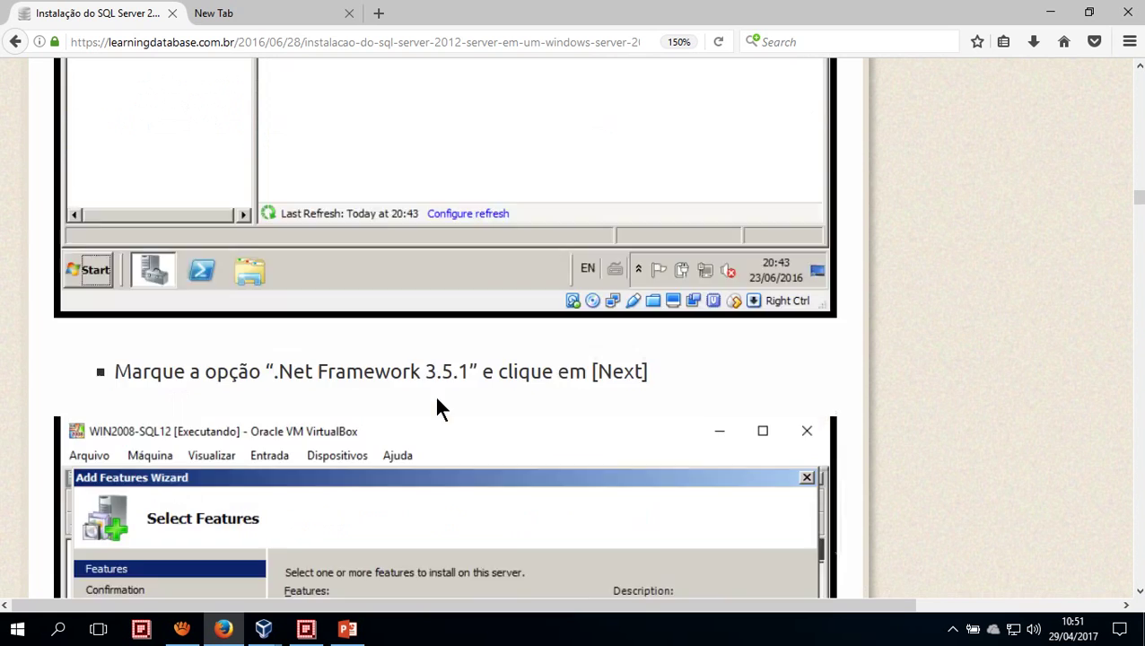
pyautogui.scroll(7, 437, 409)
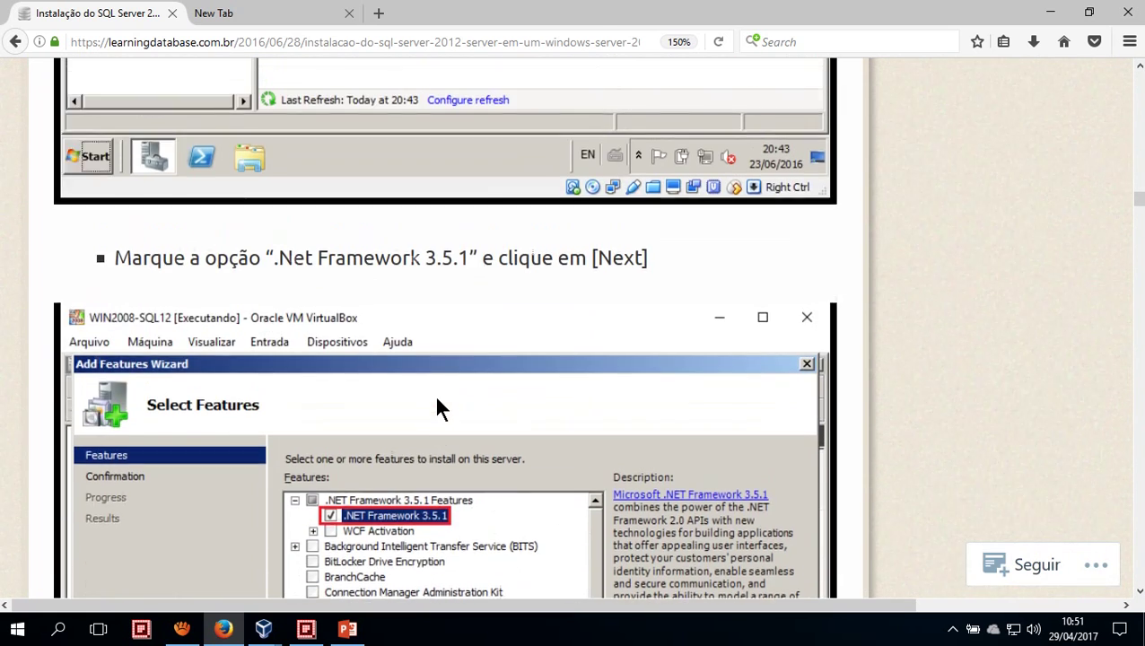
pyautogui.scroll(4, 438, 408)
pyautogui.scroll(-2, 438, 406)
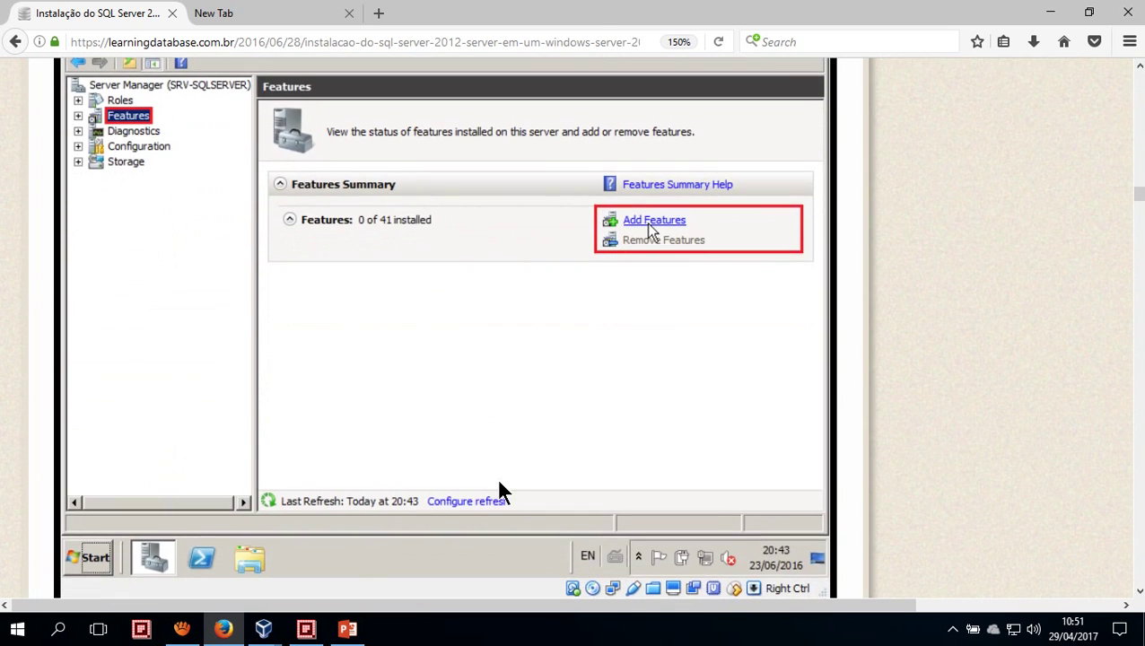
# Return to the VM, reposition the AutoPlay dialog, and minimize the Computer window
pyautogui.moveTo(263, 628)
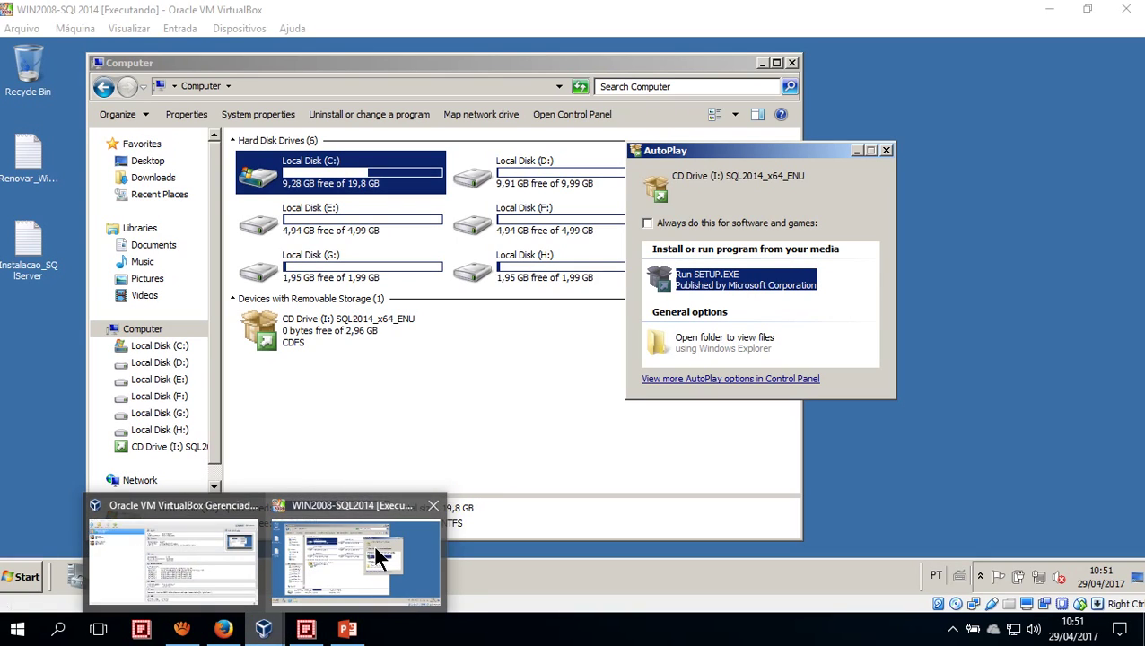
pyautogui.click(377, 551)
pyautogui.moveTo(672, 150); pyautogui.dragTo(441, 130)
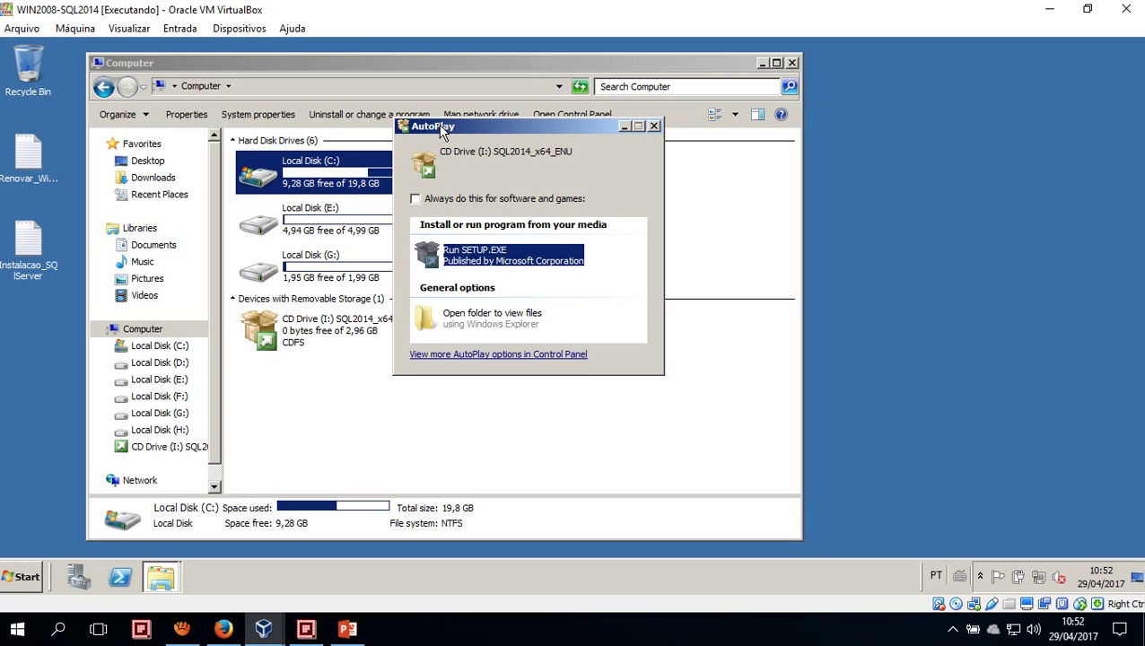
pyautogui.moveTo(442, 131); pyautogui.dragTo(623, 123)
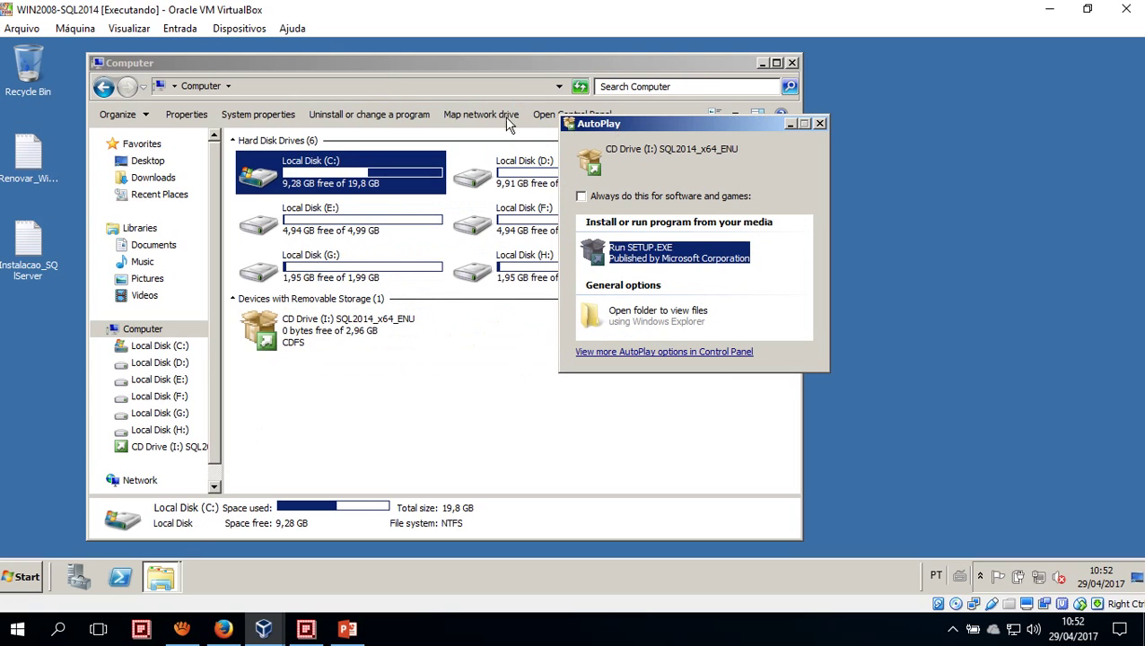
pyautogui.click(382, 64)
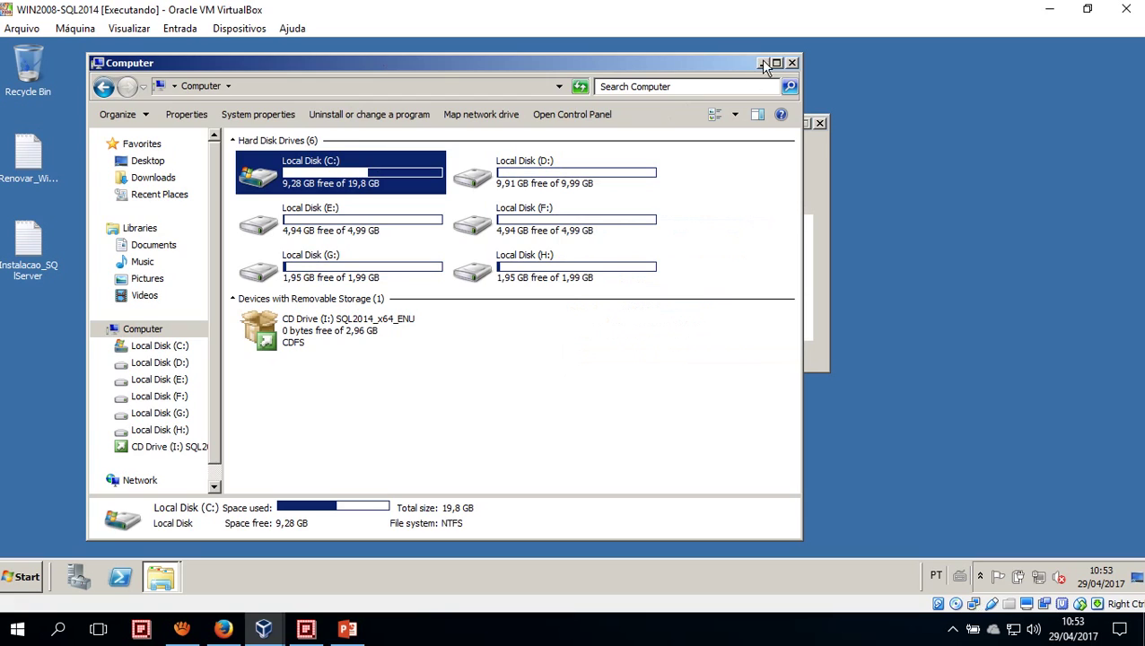
pyautogui.click(762, 64)
pyautogui.moveTo(708, 120); pyautogui.dragTo(811, 89)
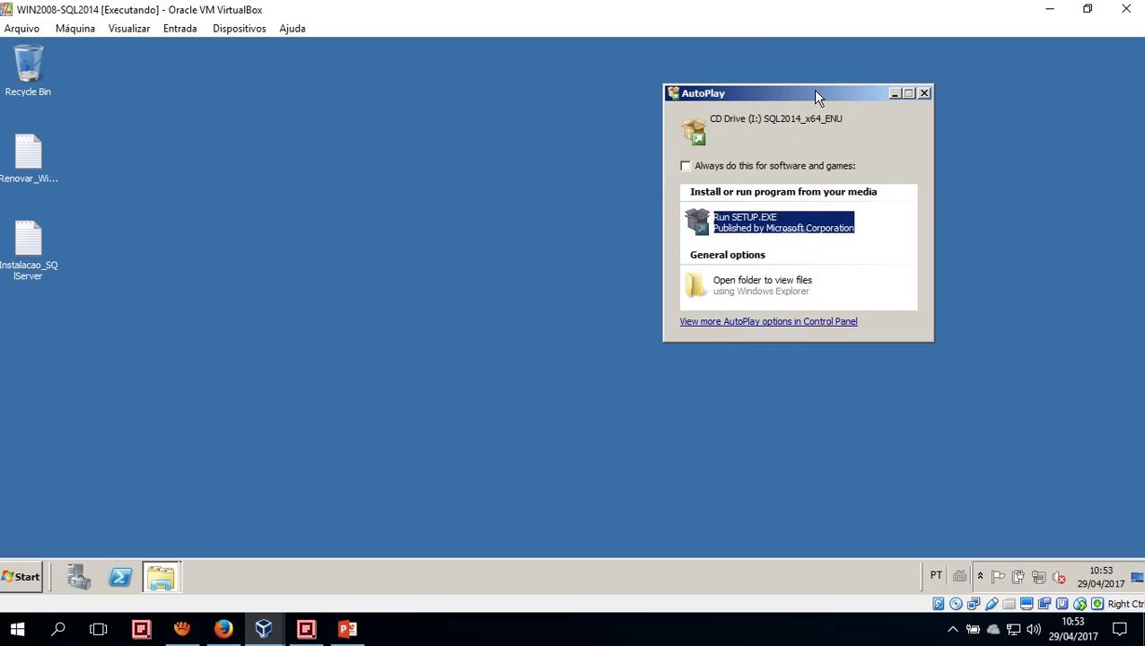
pyautogui.click(428, 296)
pyautogui.click(760, 92)
pyautogui.click(484, 296)
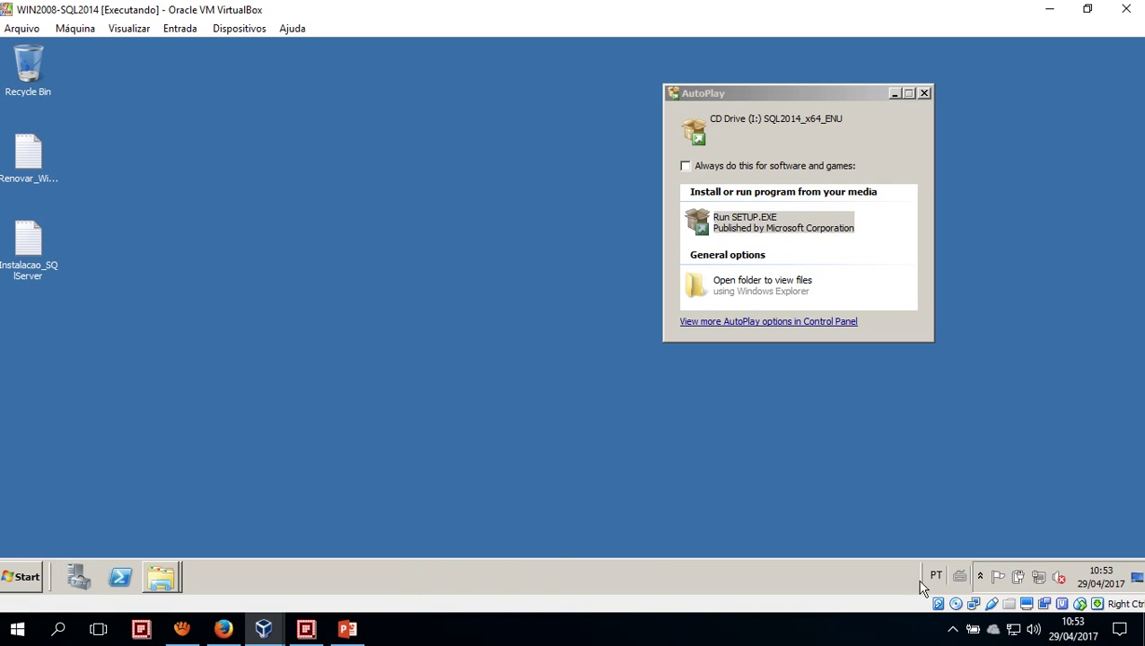
# Check the guest's hidden notification-area icons and reactivate the AutoPlay dialog
pyautogui.click(980, 577)
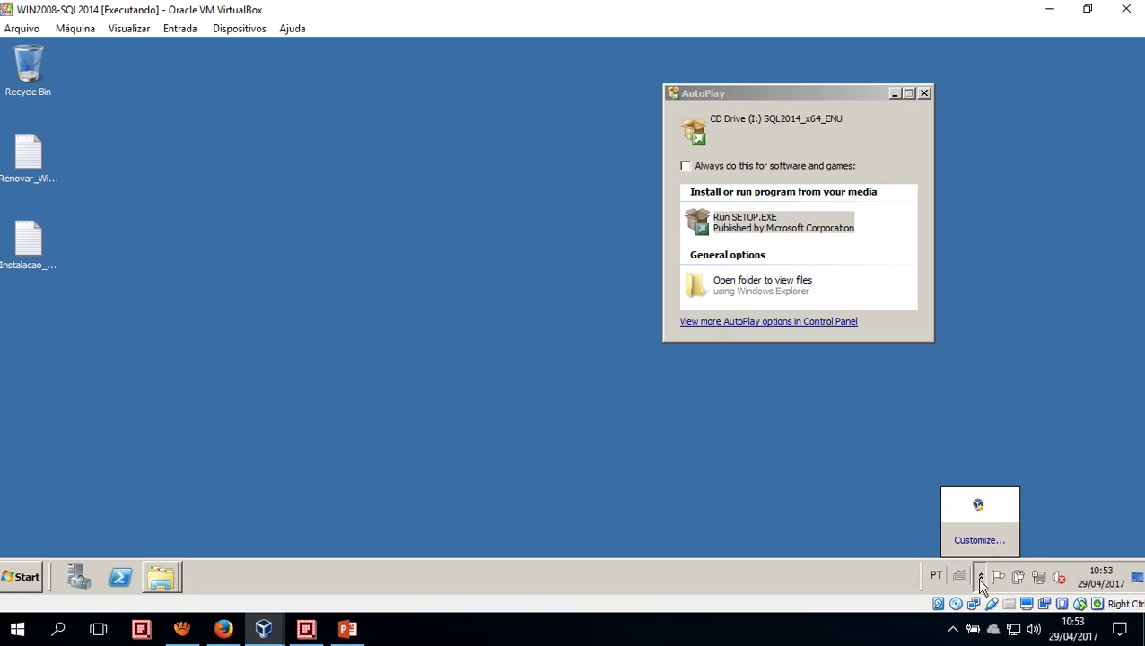
pyautogui.click(980, 579)
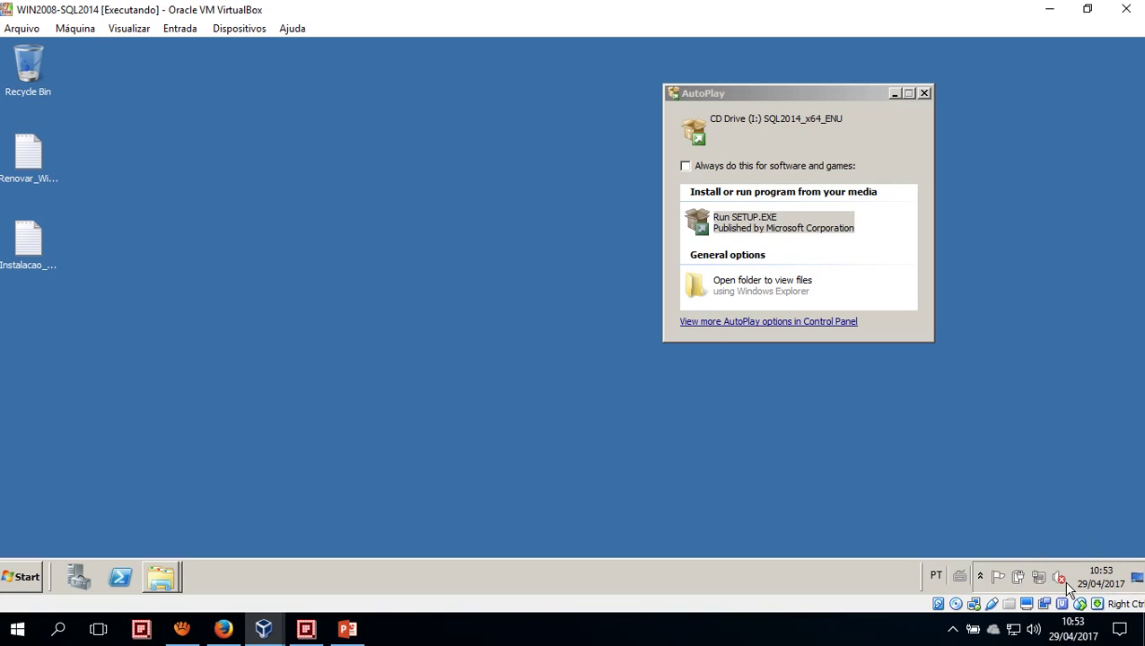
pyautogui.click(980, 578)
pyautogui.click(976, 573)
pyautogui.moveTo(728, 94); pyautogui.dragTo(723, 95)
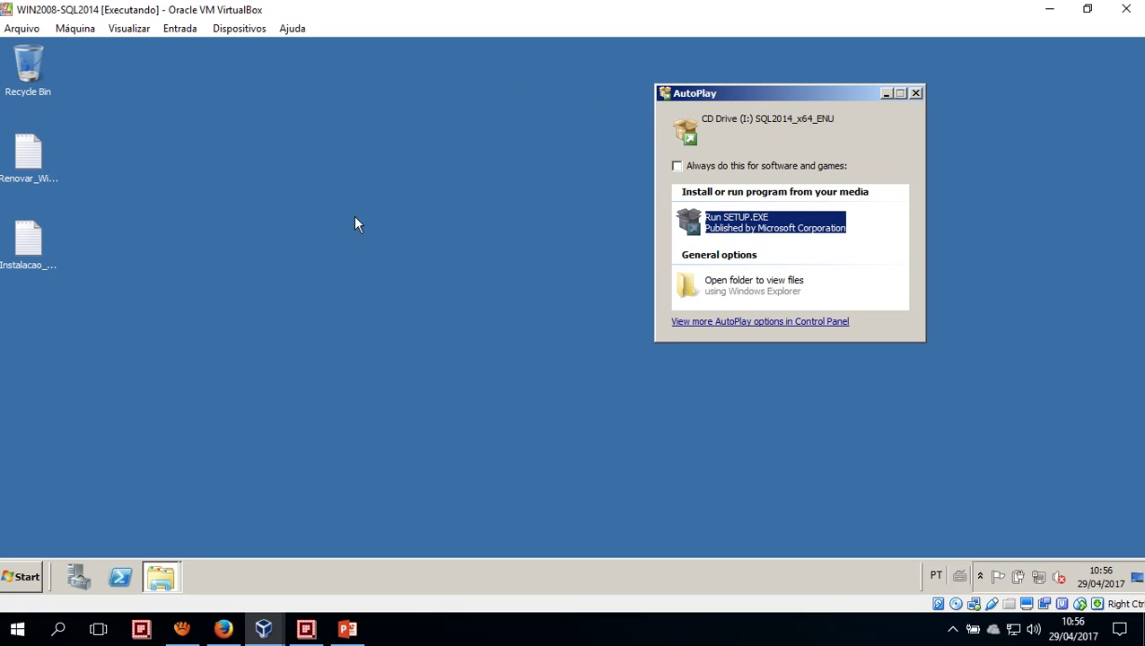
# Glance at the course presentation, then nudge the guest's AutoPlay dialog slightly
pyautogui.click(348, 629)
pyautogui.click(349, 629)
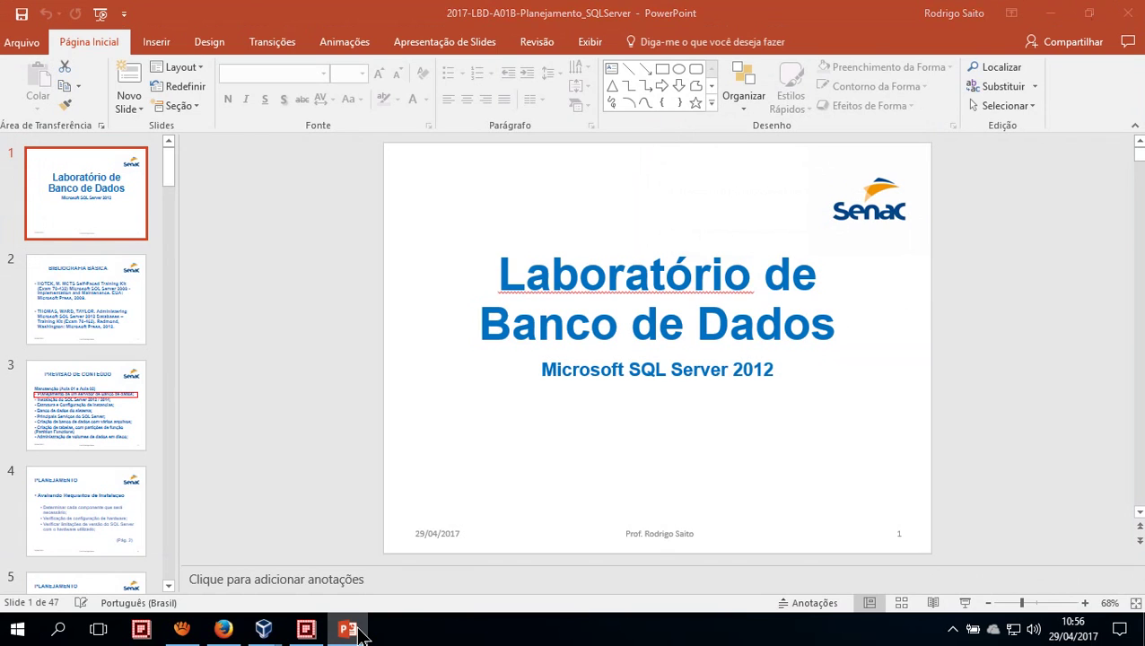
pyautogui.click(171, 439)
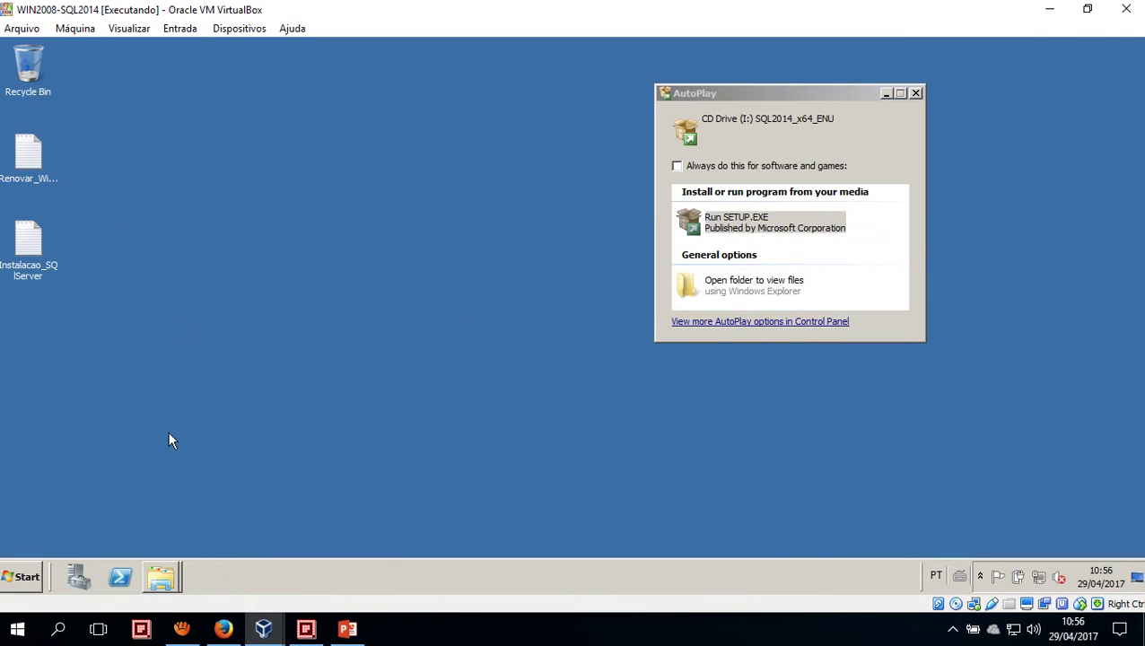
pyautogui.moveTo(720, 102); pyautogui.dragTo(715, 105)
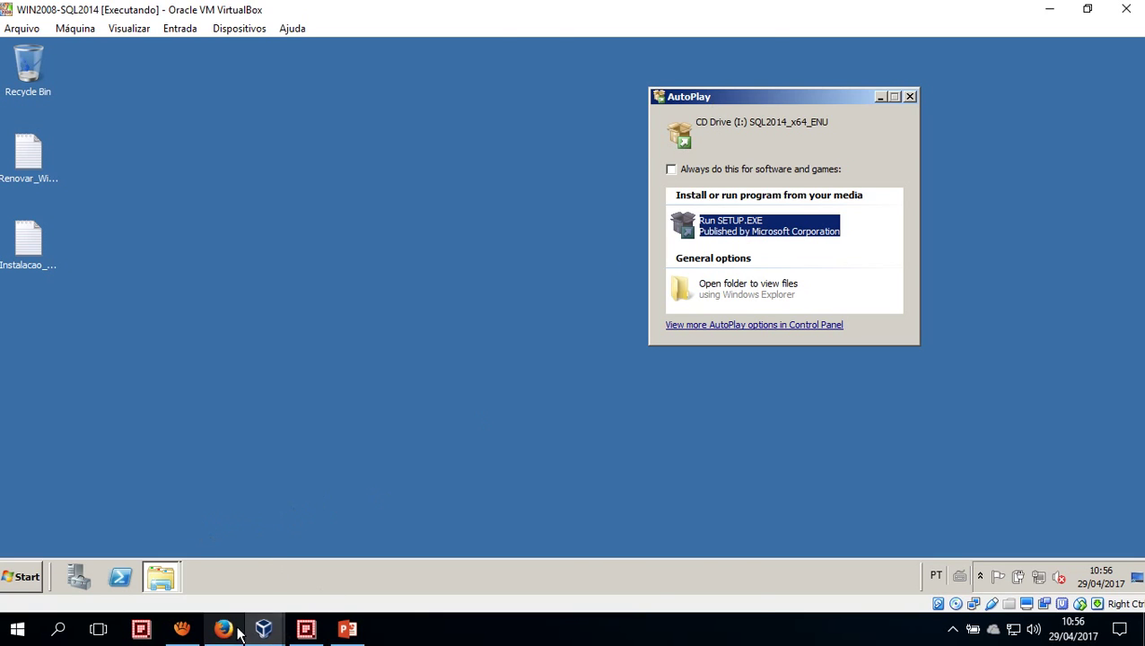
# Scroll the tutorial to the 'Dentro do Server Manager' step about Features and Add Features
pyautogui.click(231, 630)
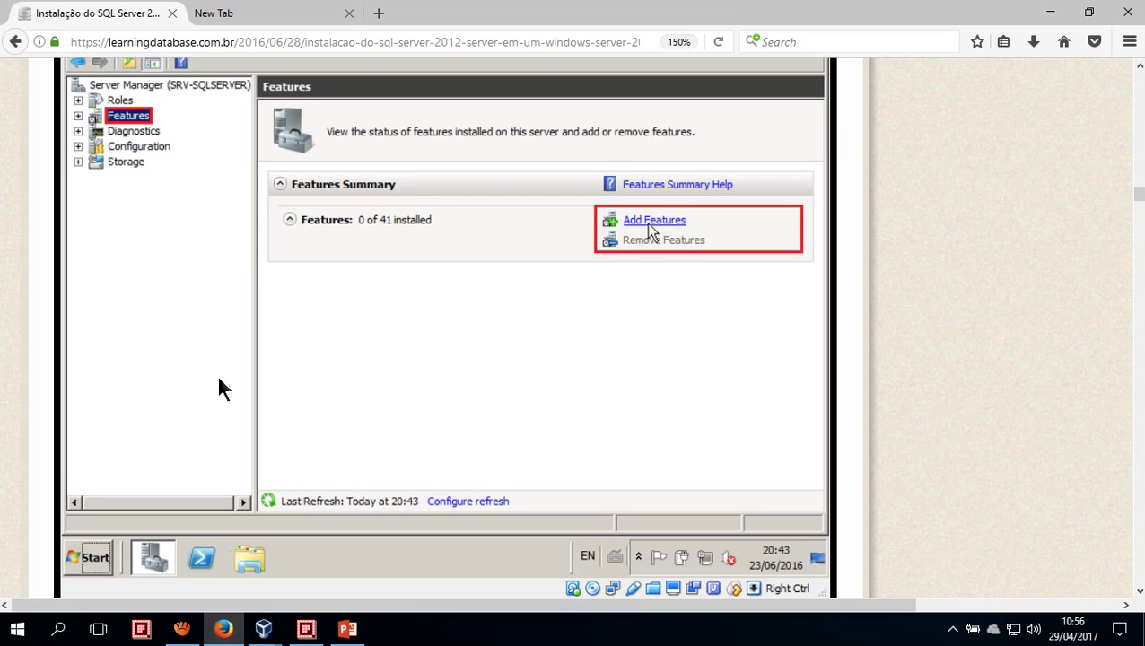
pyautogui.scroll(3, 219, 393)
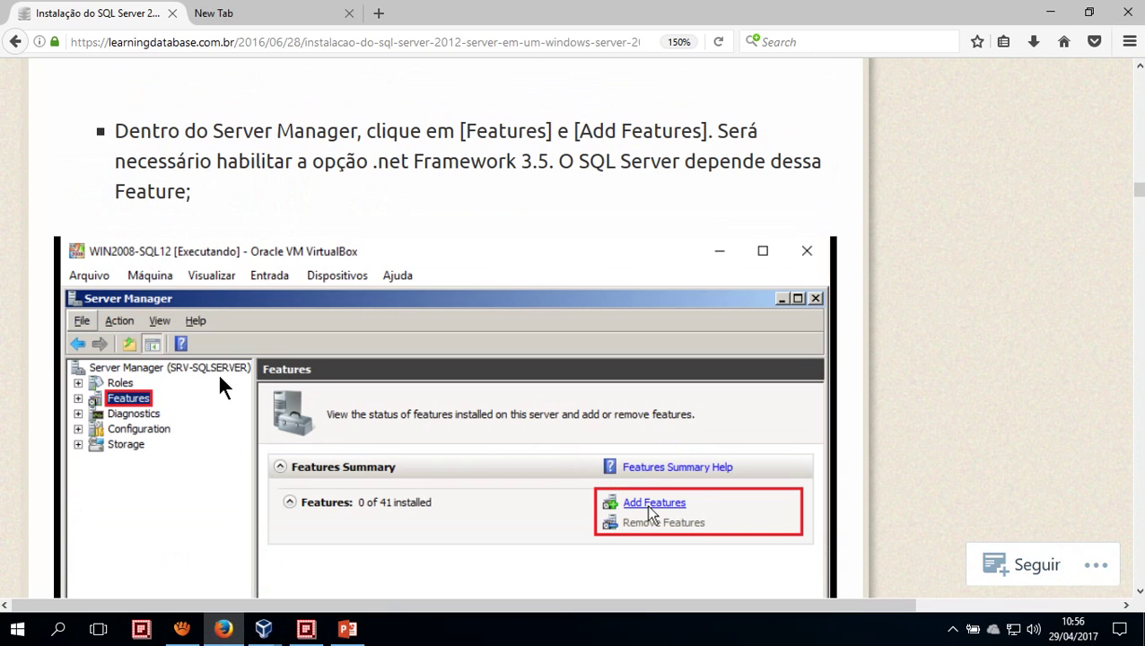
pyautogui.scroll(7, 220, 376)
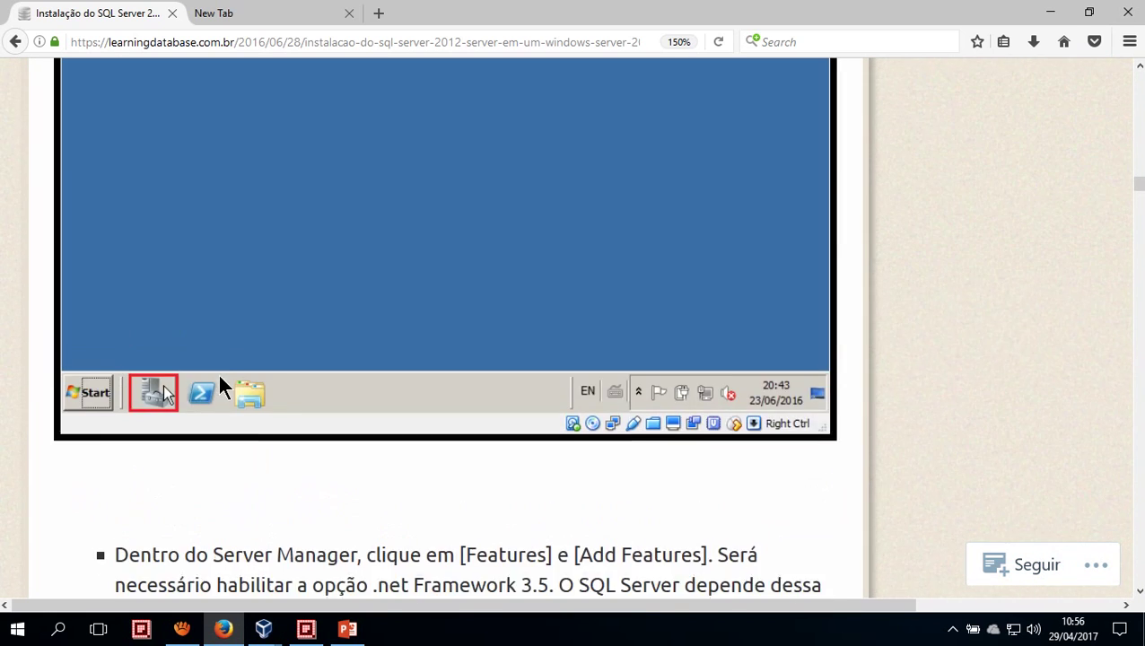
pyautogui.scroll(2, 224, 388)
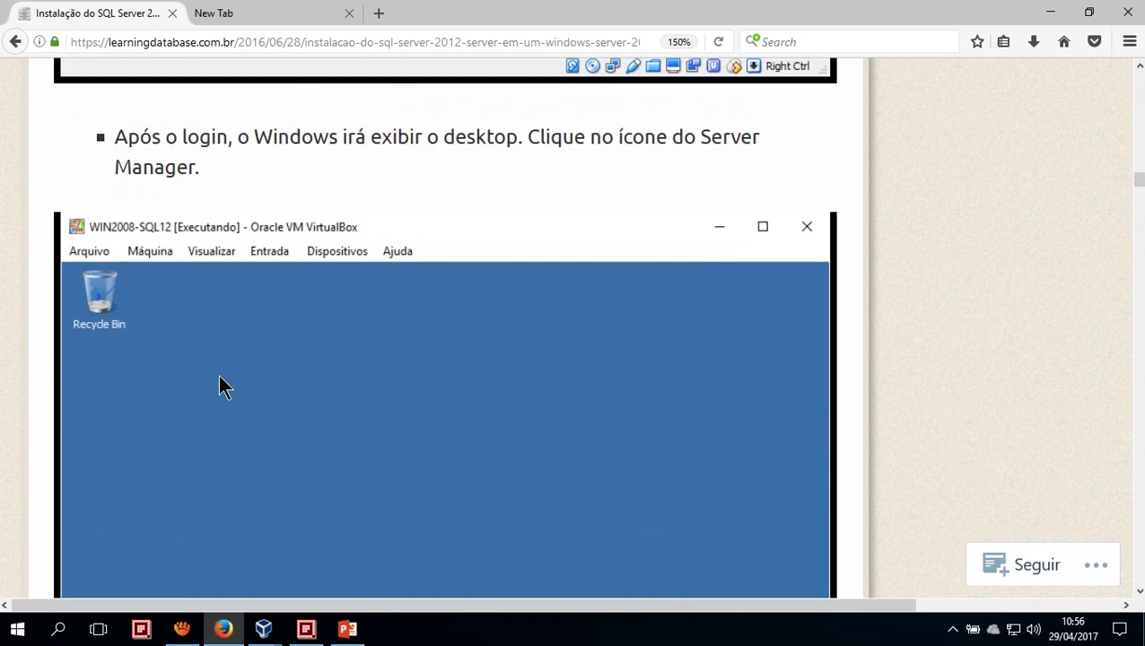
pyautogui.scroll(5, 224, 387)
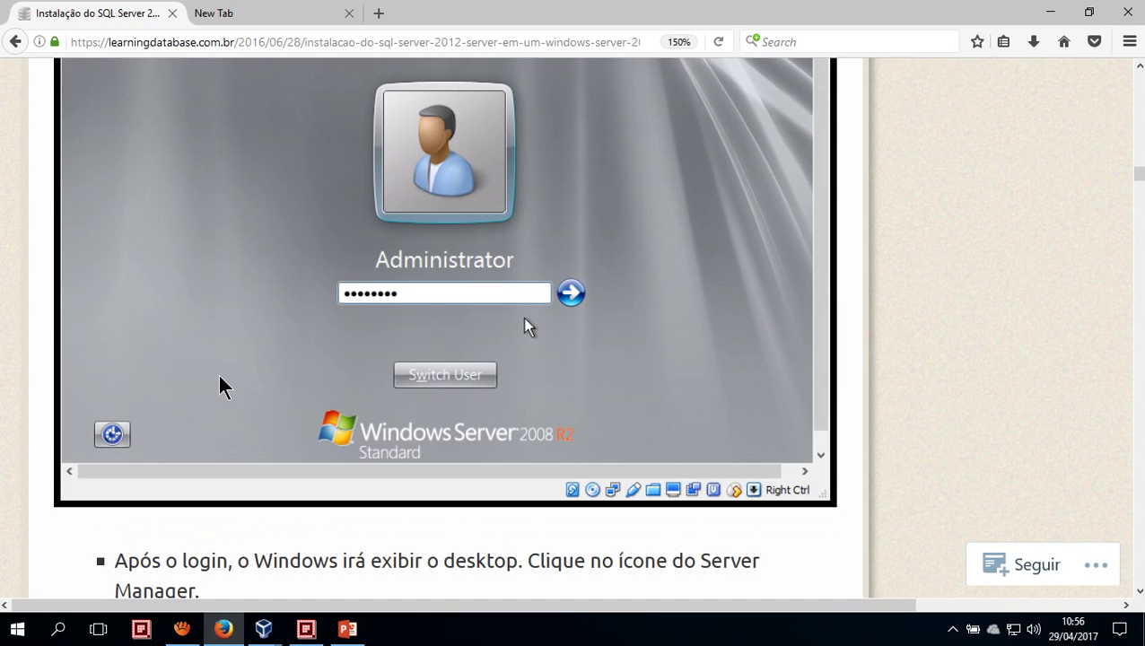
pyautogui.scroll(-6, 219, 375)
pyautogui.scroll(5, 218, 375)
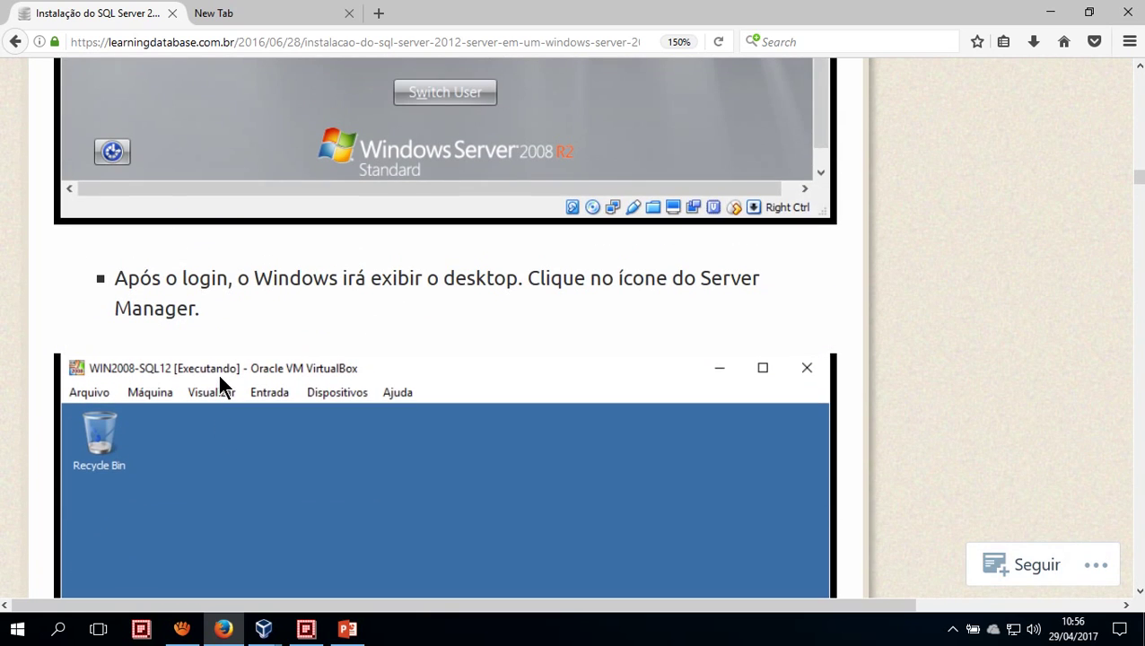
pyautogui.scroll(-5, 217, 371)
pyautogui.scroll(2, 218, 375)
pyautogui.scroll(-10, 220, 380)
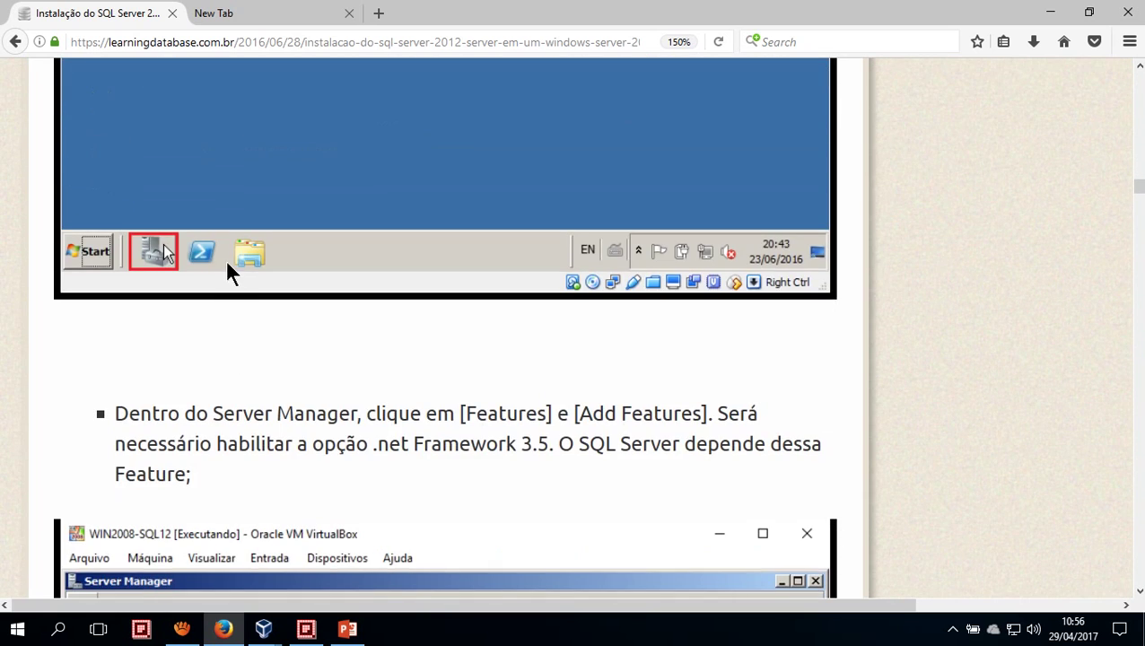
pyautogui.scroll(10, 223, 260)
pyautogui.scroll(-5, 245, 199)
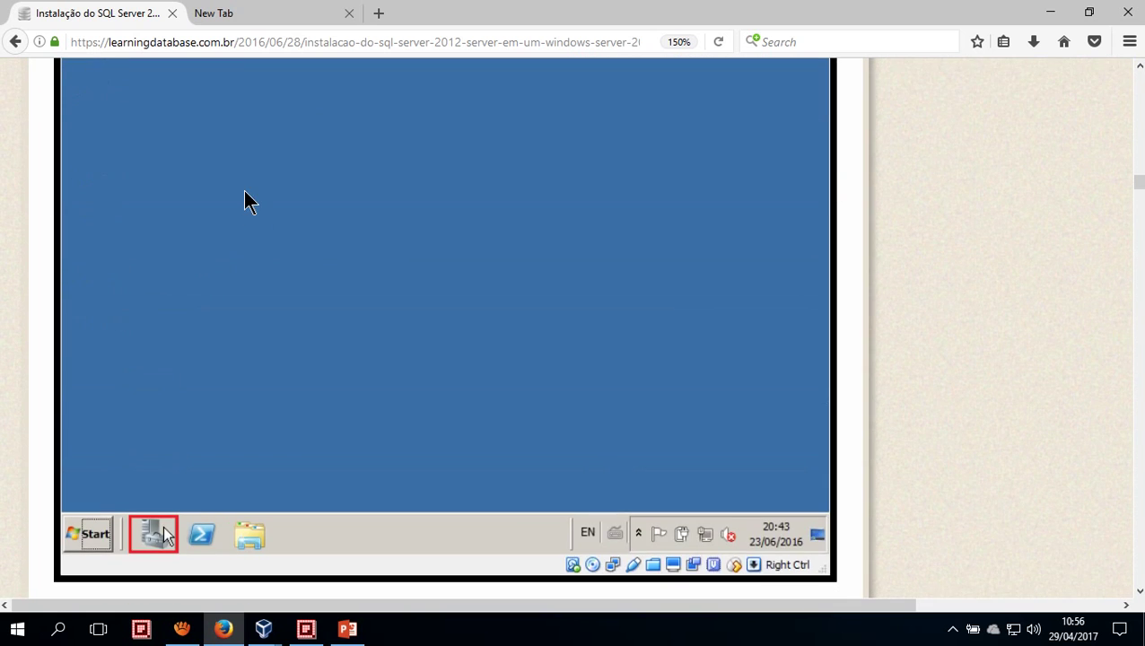
pyautogui.scroll(-5, 249, 201)
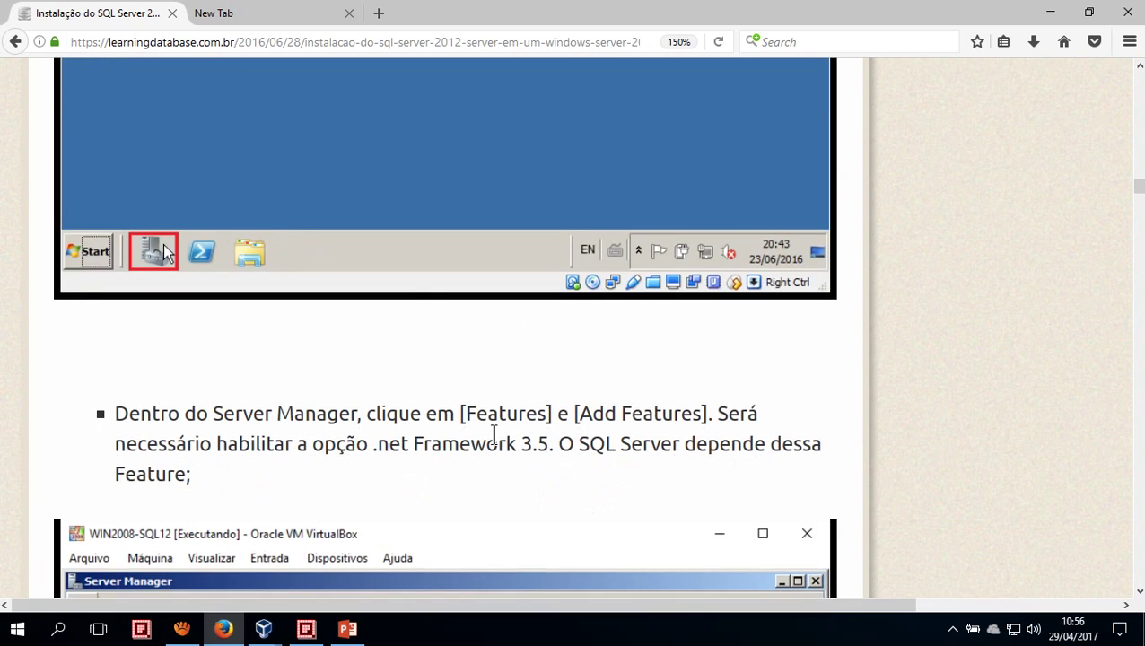
pyautogui.scroll(3, 444, 296)
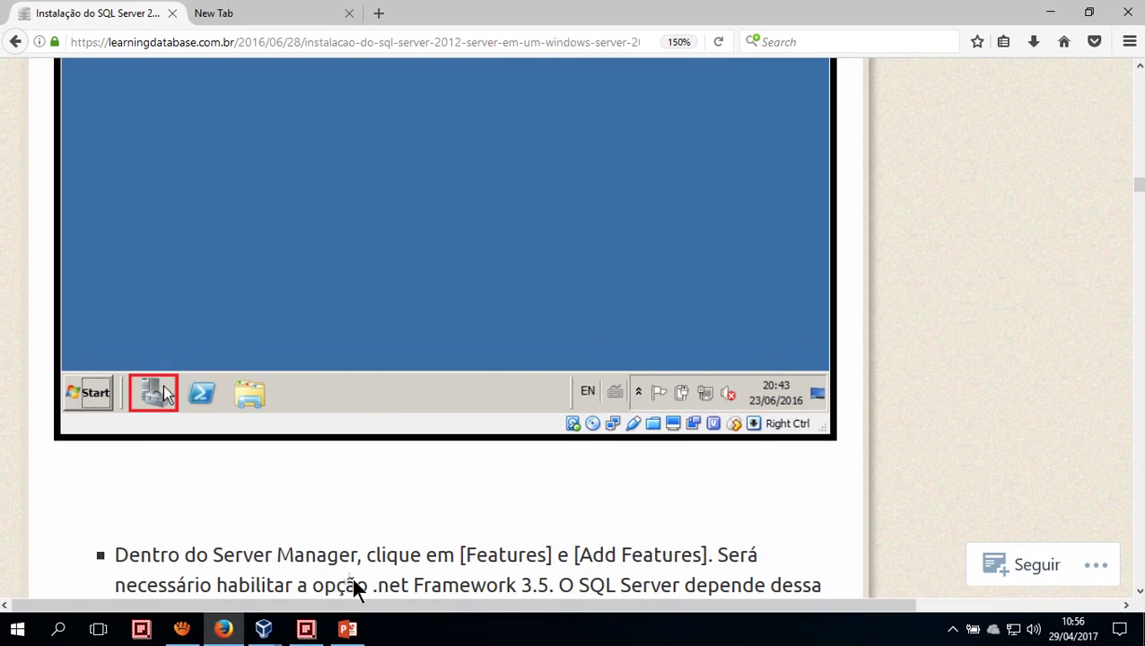
# Switch to the WIN2008-SQL2014 VM and show the server overview in Server Manager
pyautogui.moveTo(262, 629)
pyautogui.click(359, 548)
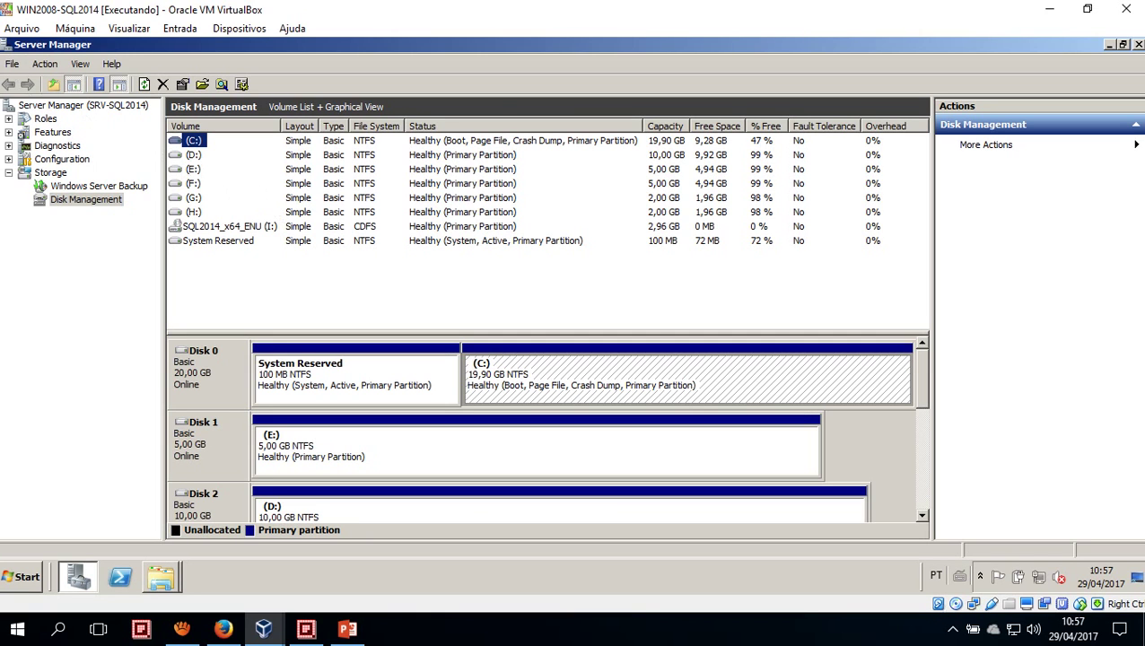
pyautogui.doubleClick(4, 49)
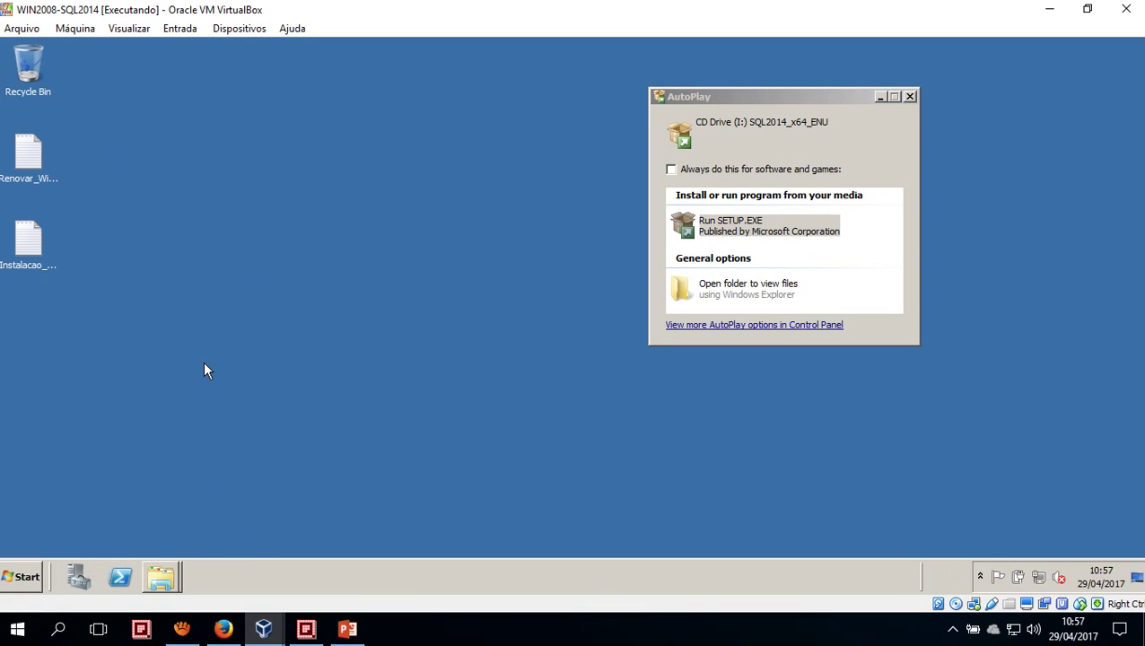
pyautogui.hotkey('alt', 'Tab')
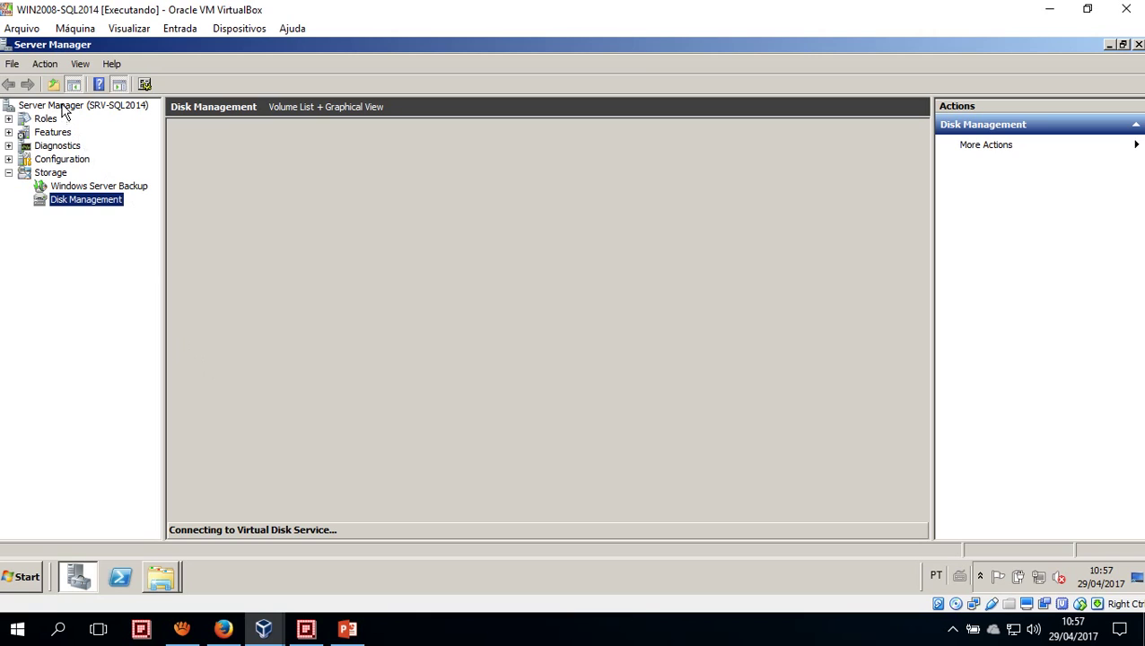
pyautogui.click(63, 106)
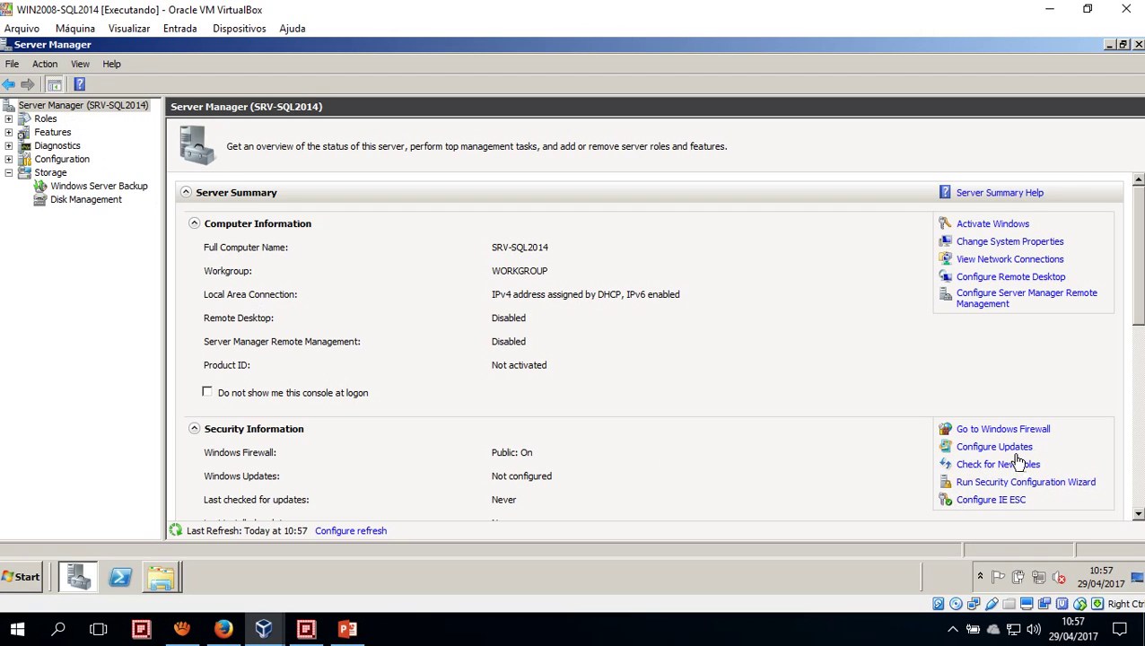
# Recheck the tutorial, then open Server Manager's Features page showing 0 of 41 installed
pyautogui.click(223, 628)
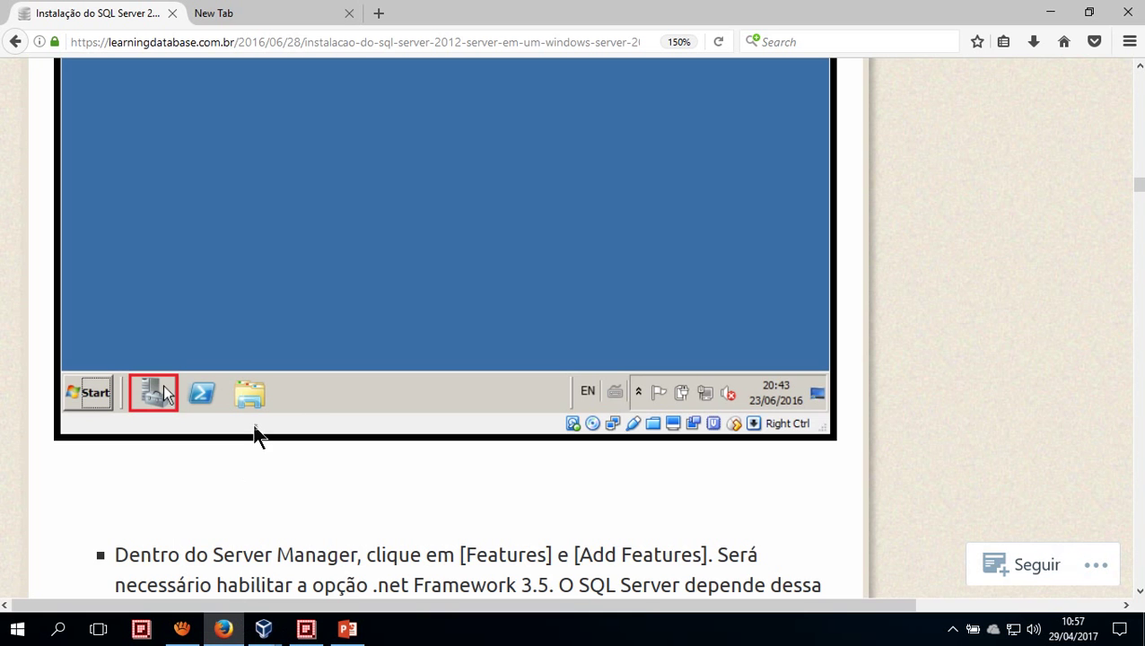
pyautogui.scroll(-6, 389, 453)
pyautogui.scroll(3, 409, 440)
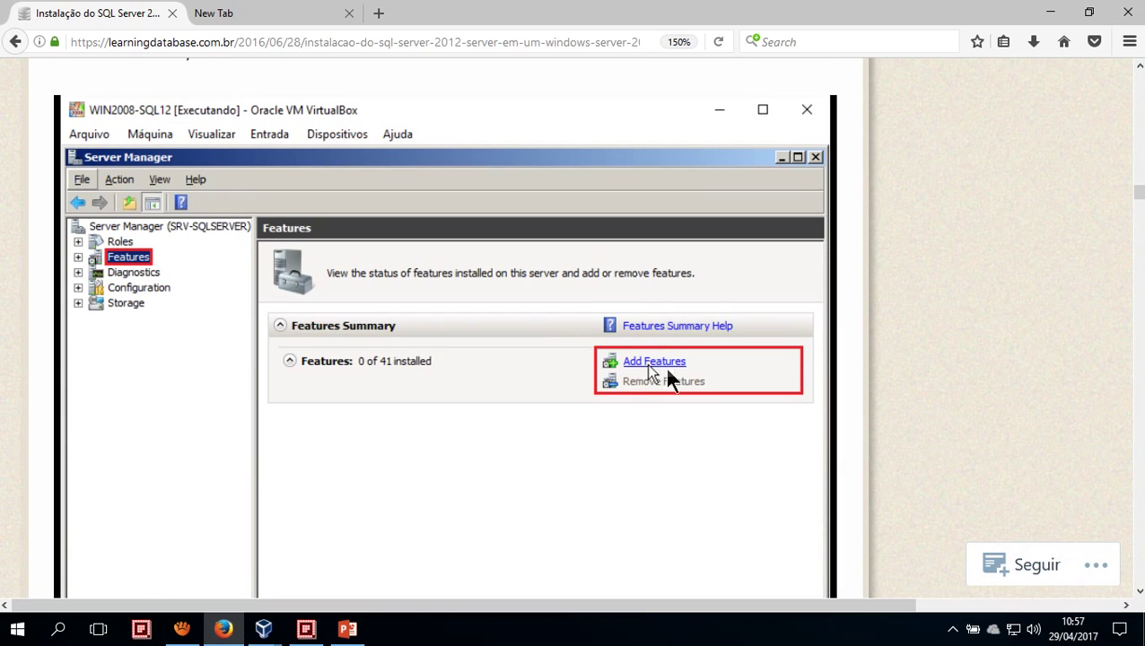
pyautogui.hotkey('alt', 'Tab')
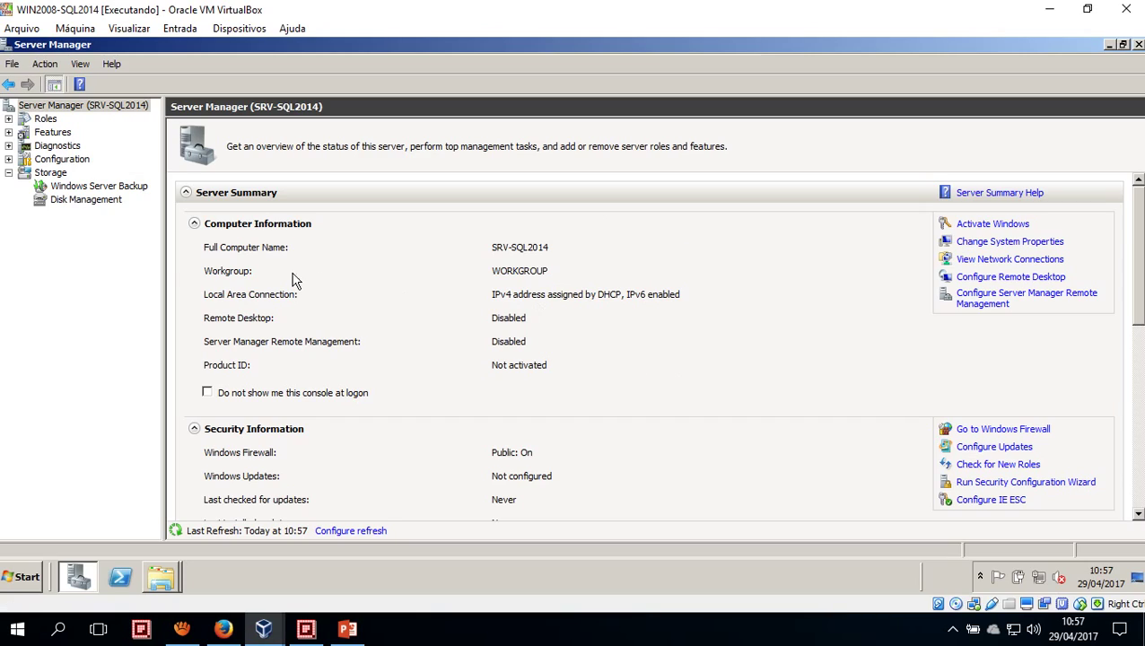
pyautogui.click(41, 136)
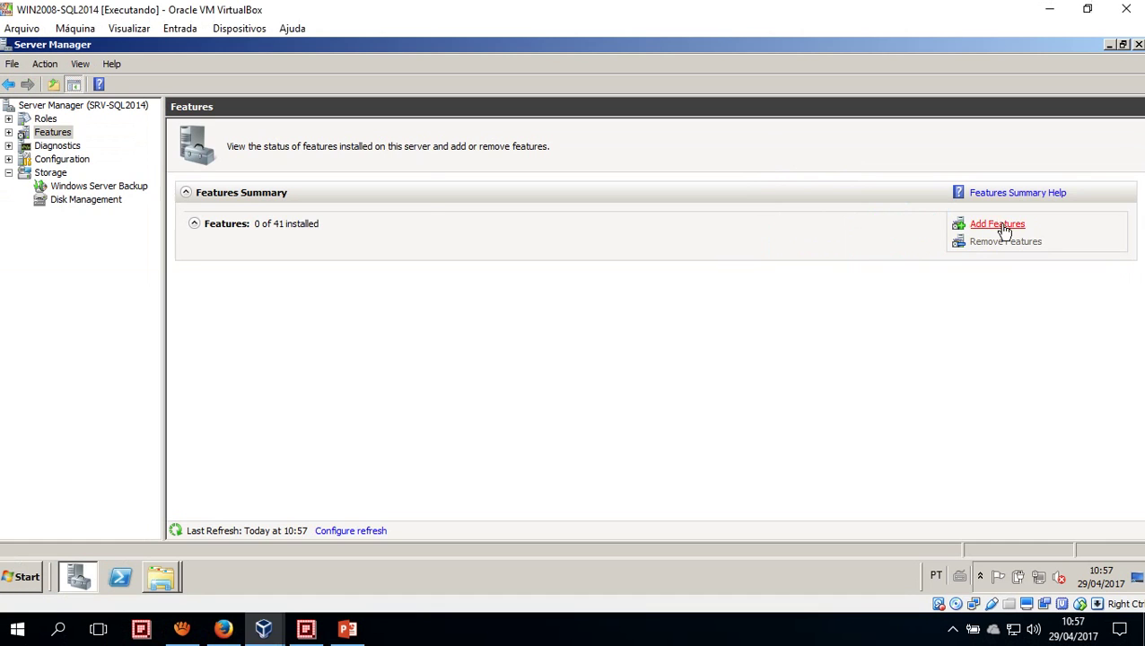
# Add and install the .NET Framework 3.5.1 feature through Add Features, then close the wizard
pyautogui.click(1000, 229)
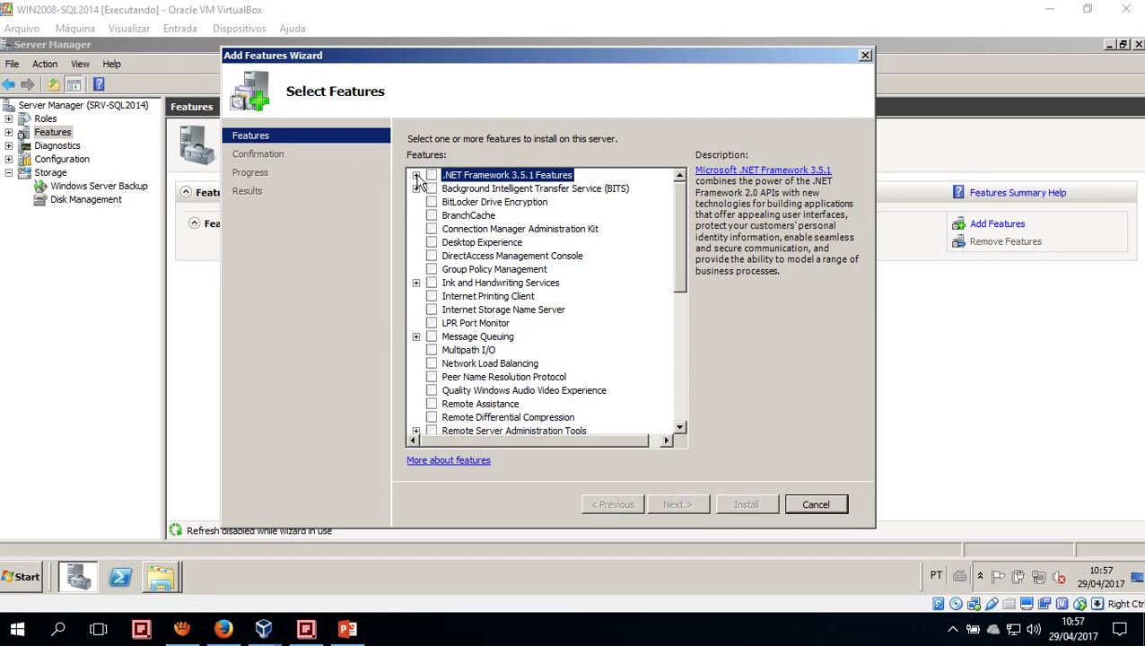
pyautogui.click(400, 156)
pyautogui.click(447, 188)
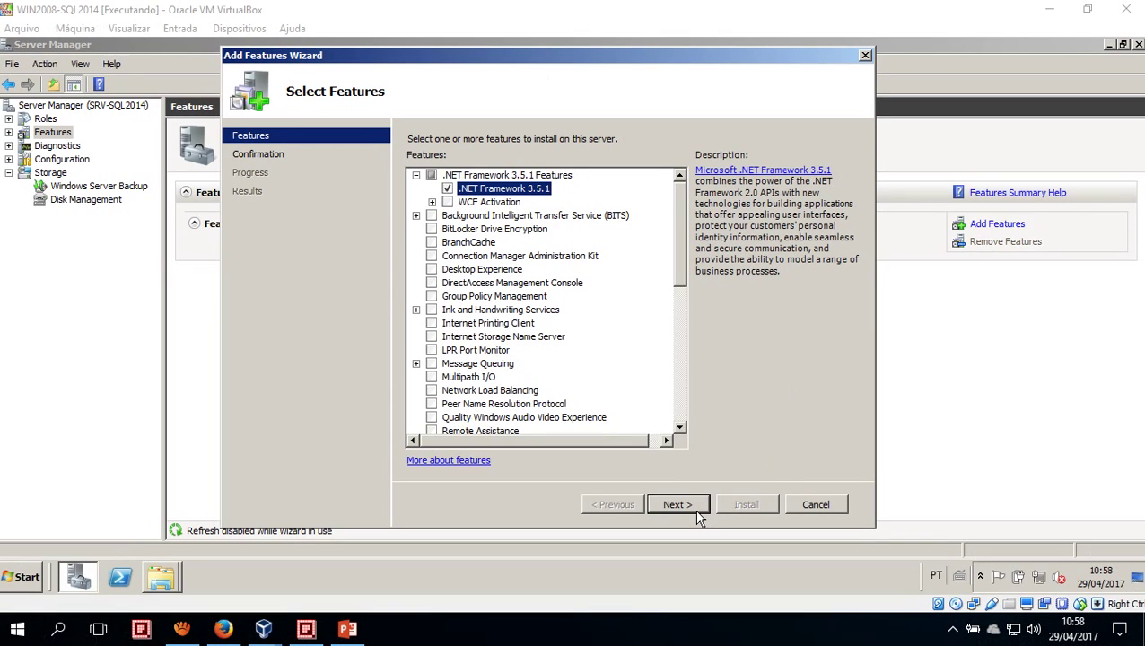
pyautogui.click(695, 508)
pyautogui.click(747, 508)
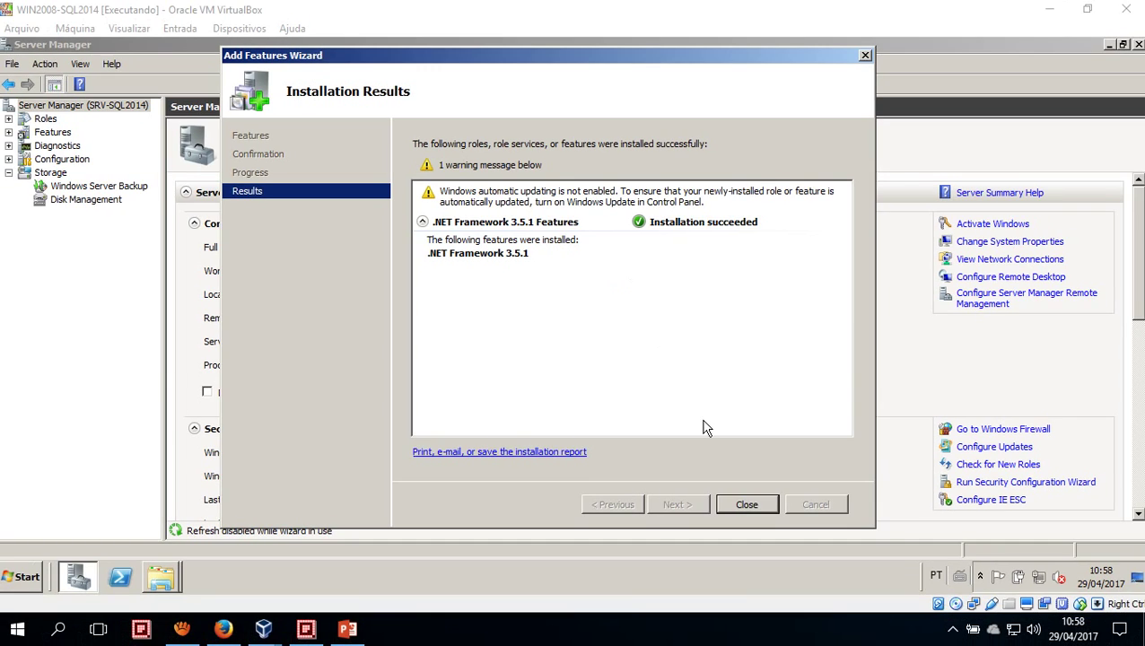
pyautogui.click(747, 504)
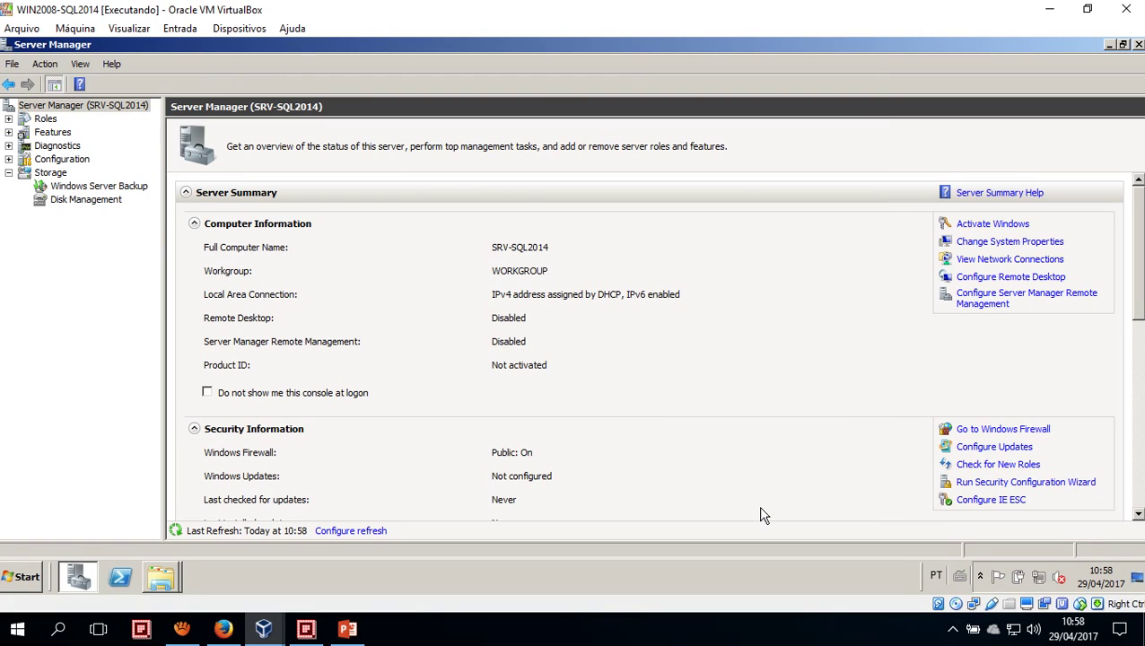
pyautogui.click(19, 579)
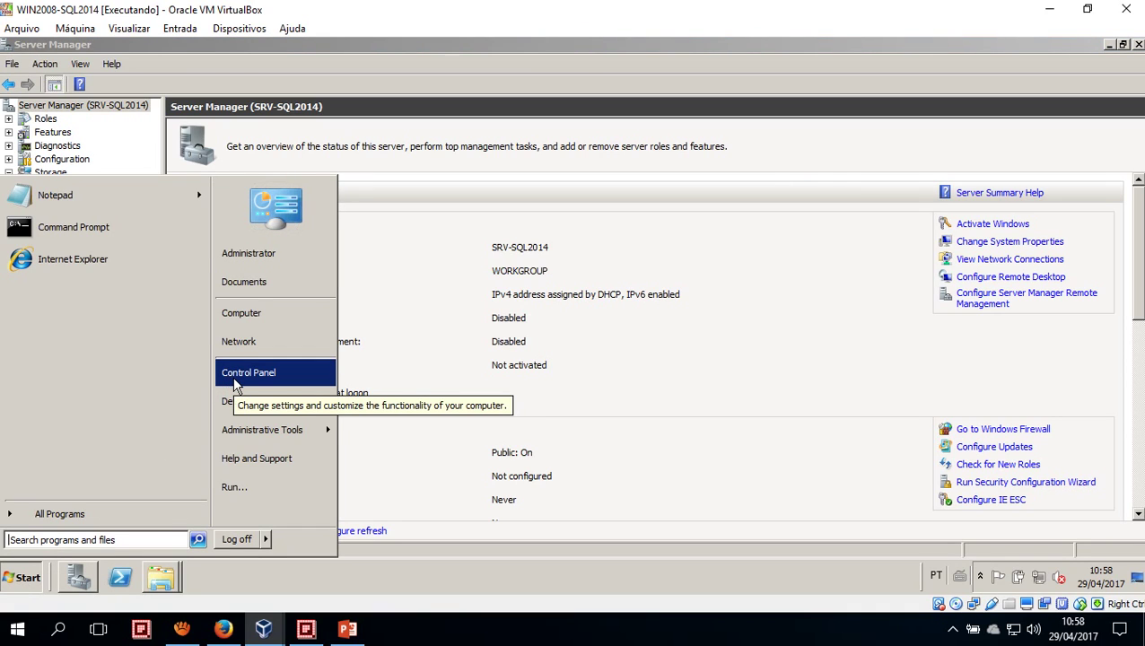
pyautogui.click(236, 375)
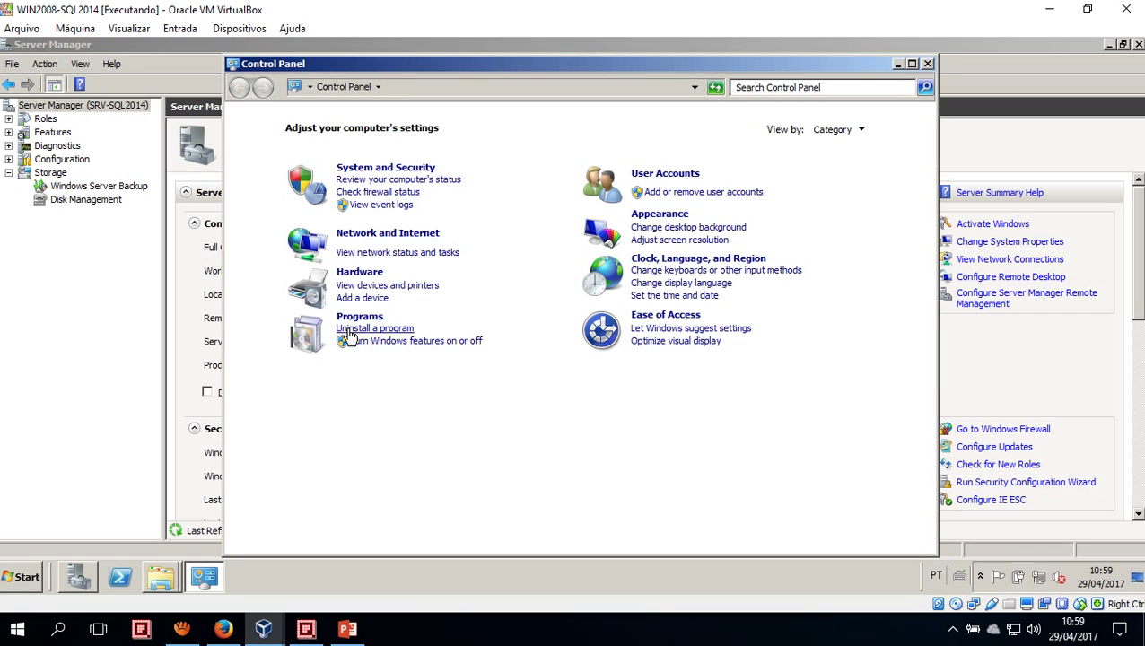
pyautogui.click(348, 332)
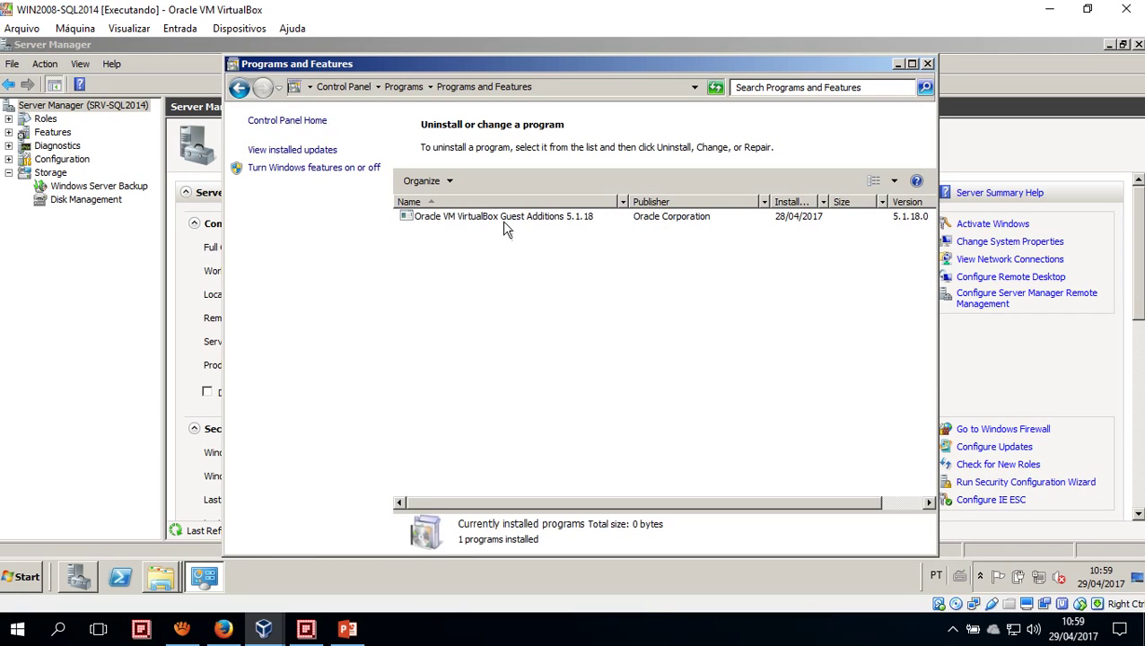
pyautogui.moveTo(533, 65); pyautogui.dragTo(446, 72)
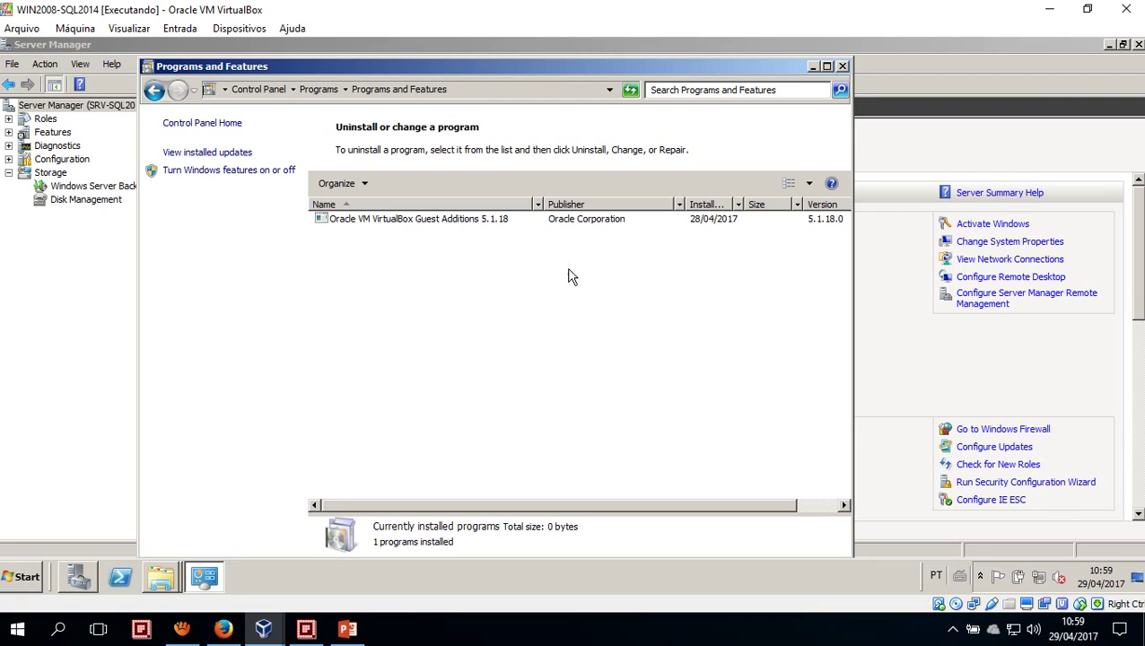
pyautogui.click(843, 66)
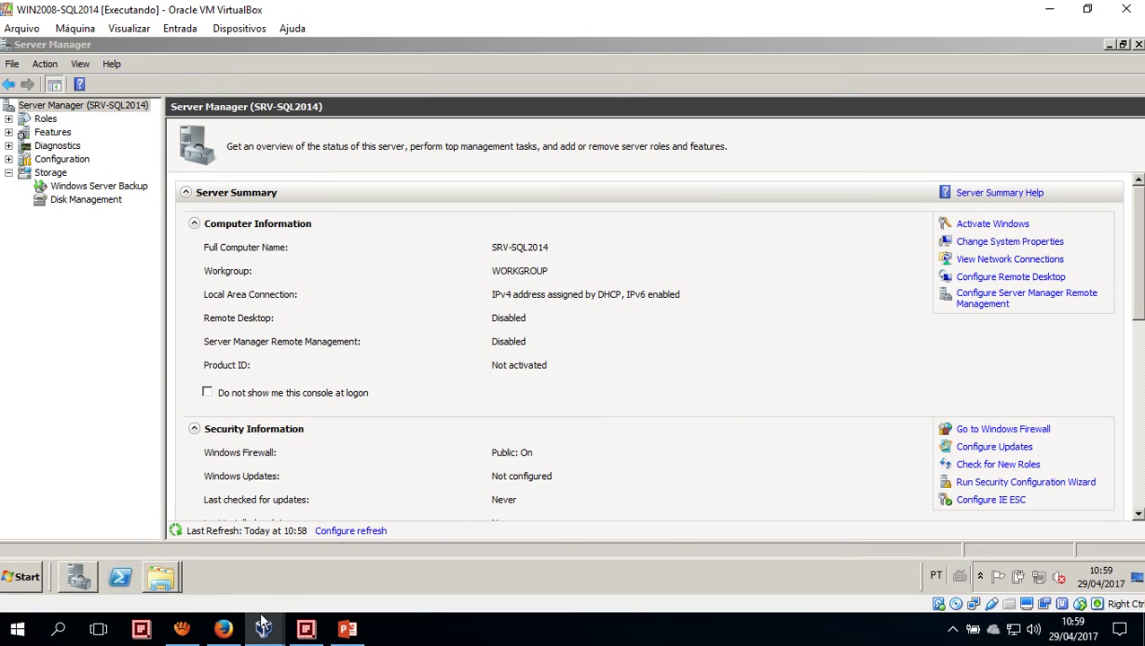
# Scroll the tutorial down to the CD Drive (I:) screenshot and the 'Na tela de abertura' step
pyautogui.click(221, 631)
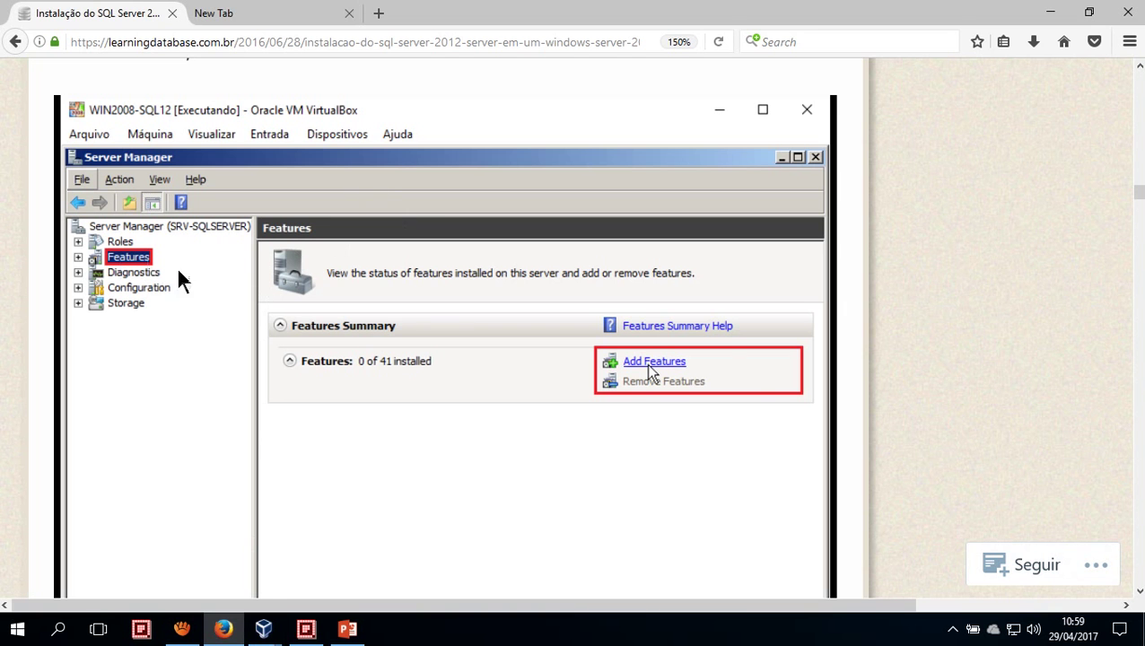
pyautogui.scroll(-15, 565, 359)
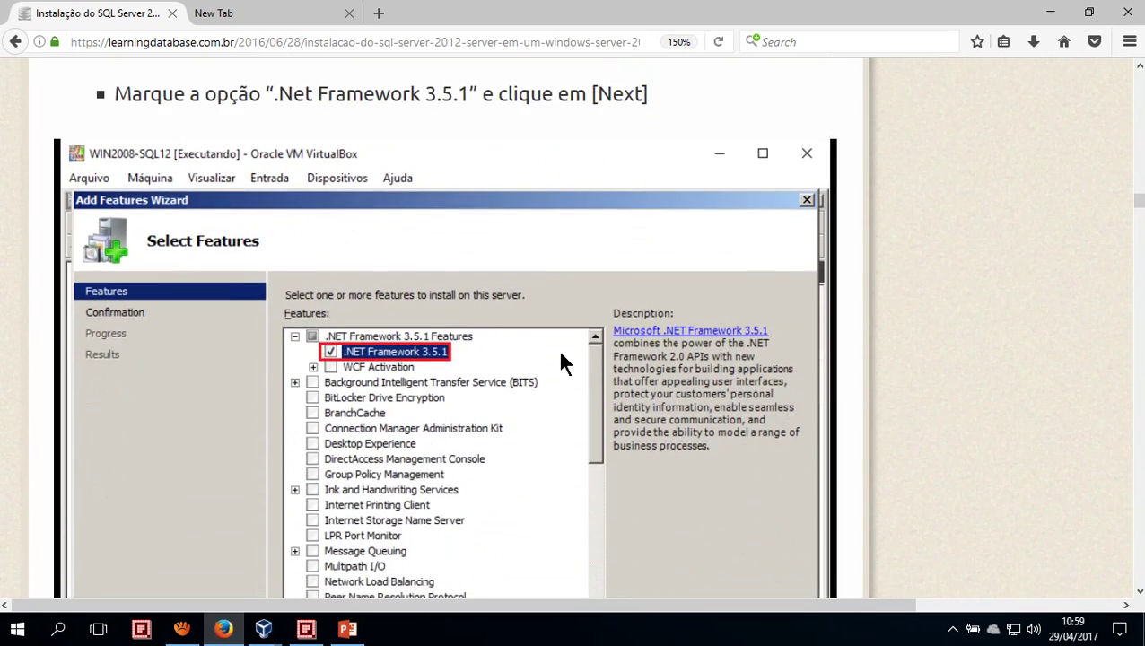
pyautogui.scroll(-5, 561, 354)
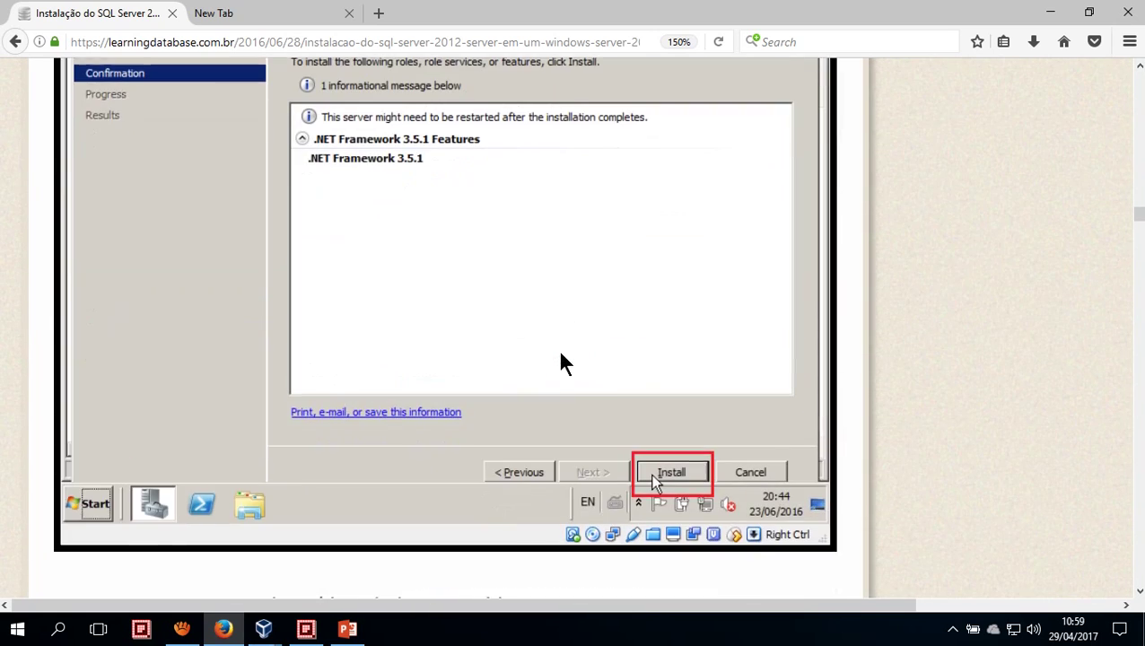
pyautogui.scroll(12, 561, 353)
pyautogui.scroll(-15, 561, 362)
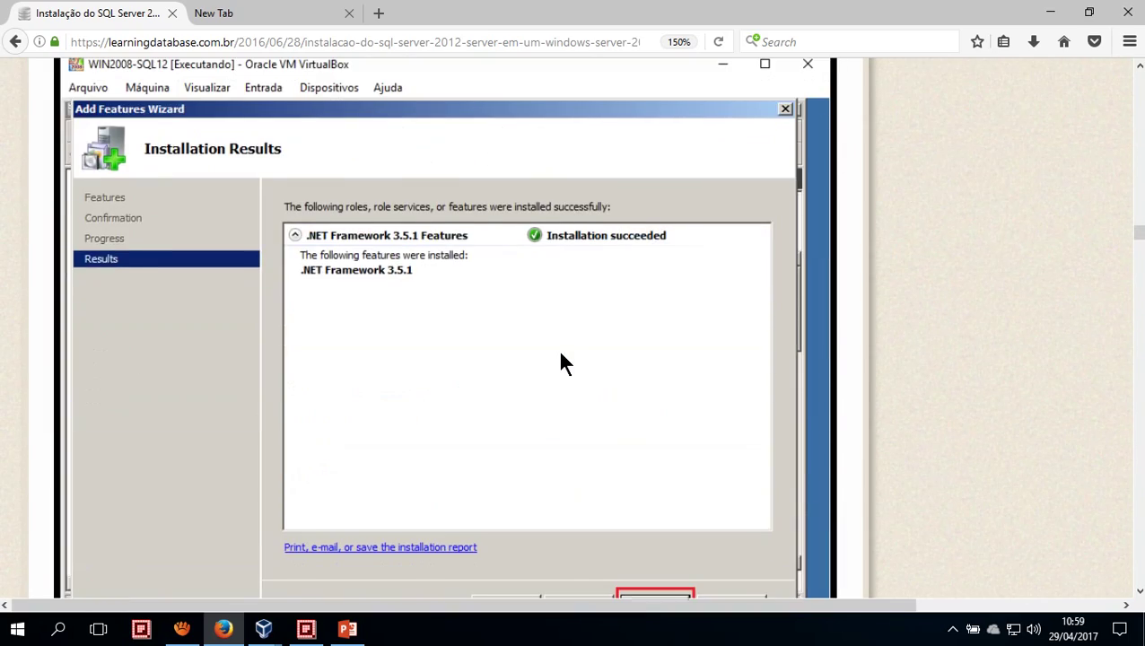
pyautogui.scroll(-5, 561, 363)
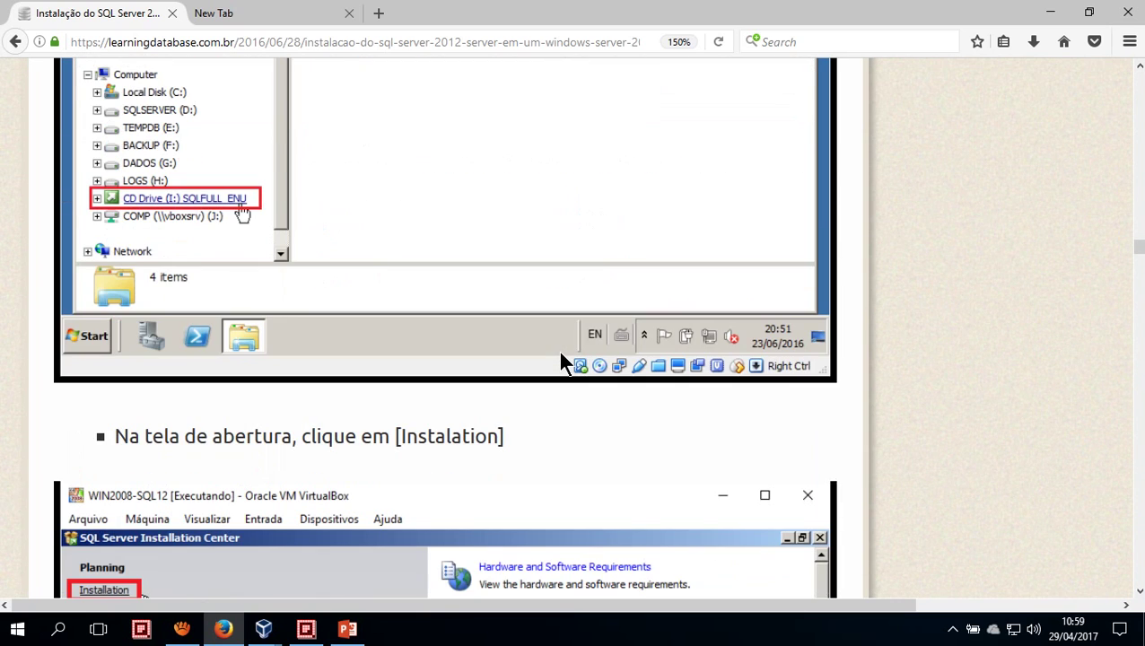
pyautogui.scroll(-5, 577, 383)
pyautogui.scroll(5, 578, 383)
pyautogui.scroll(3, 394, 303)
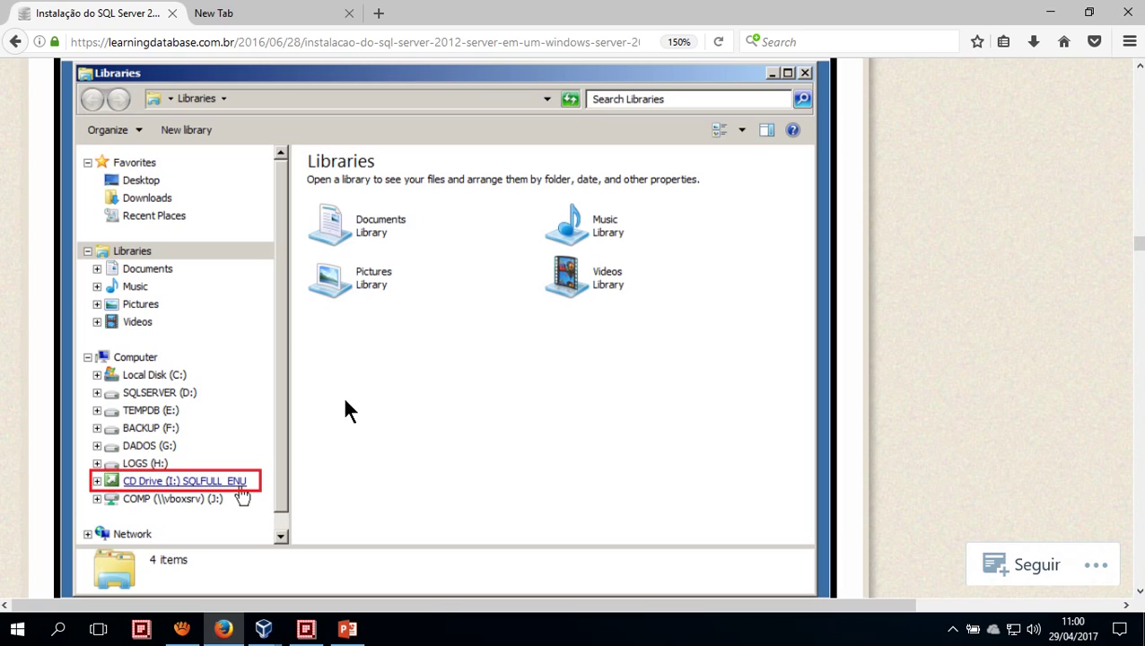
pyautogui.scroll(-5, 339, 397)
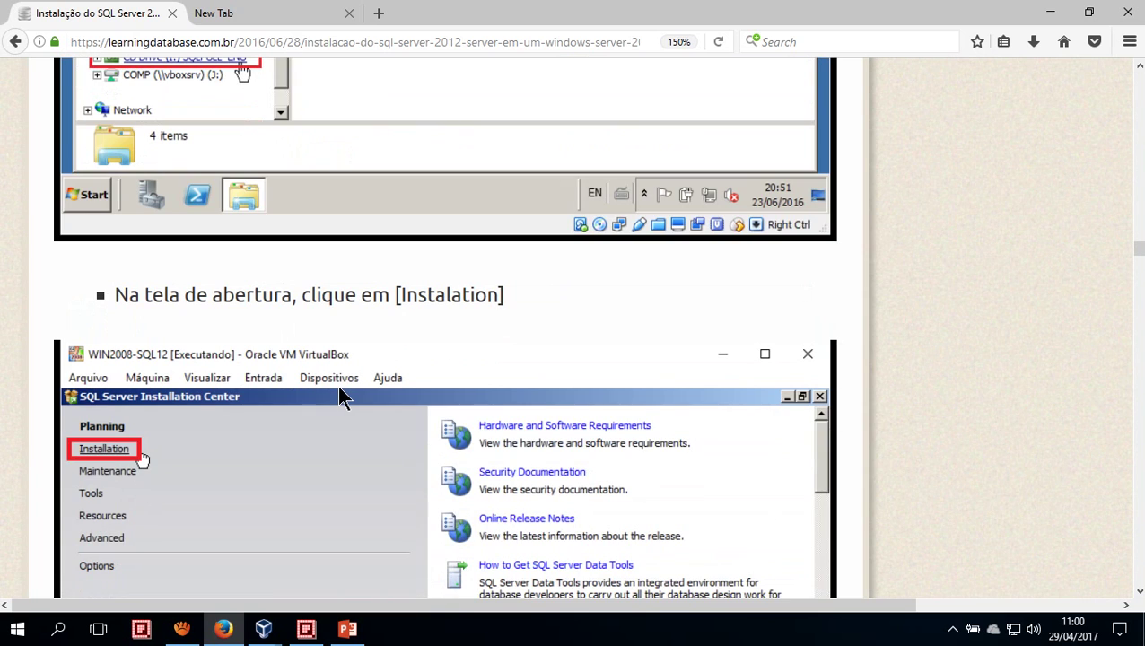
pyautogui.scroll(2, 339, 398)
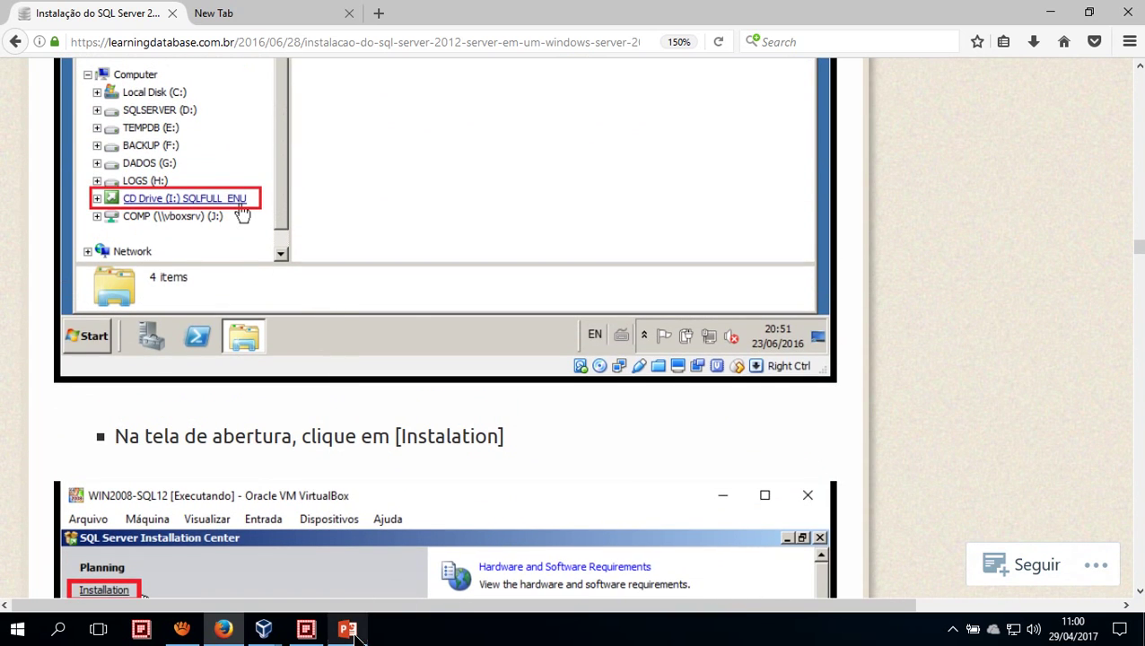
# Bring the WIN2008-SQL2014 VM forward and exit Server Manager via File > Exit
pyautogui.moveTo(270, 633)
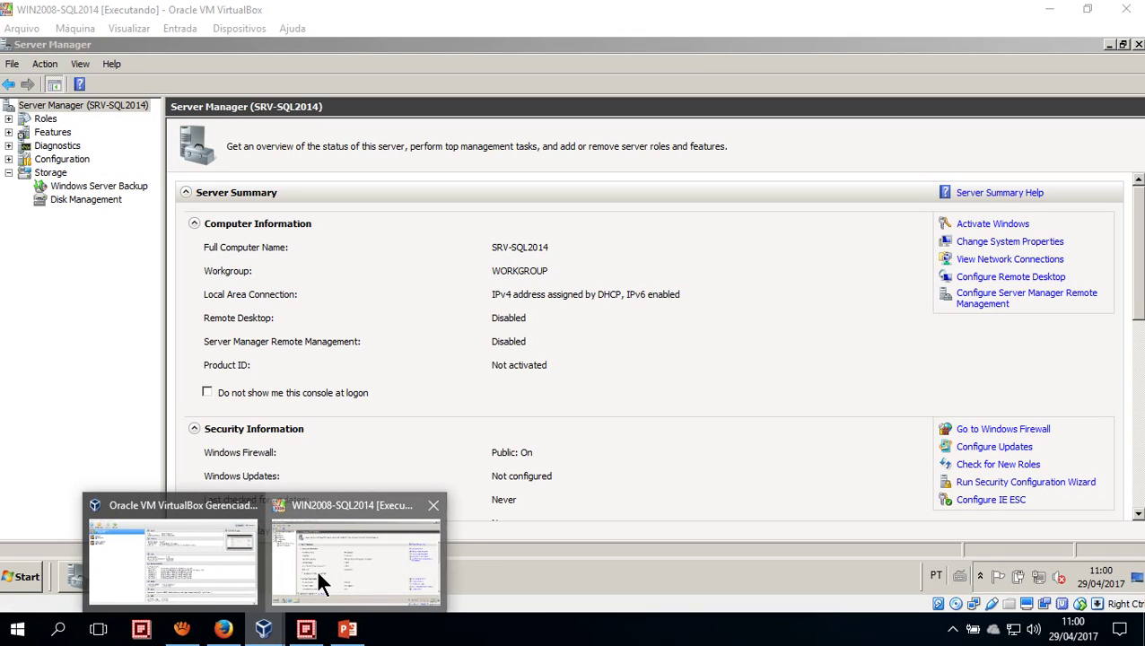
pyautogui.click(319, 576)
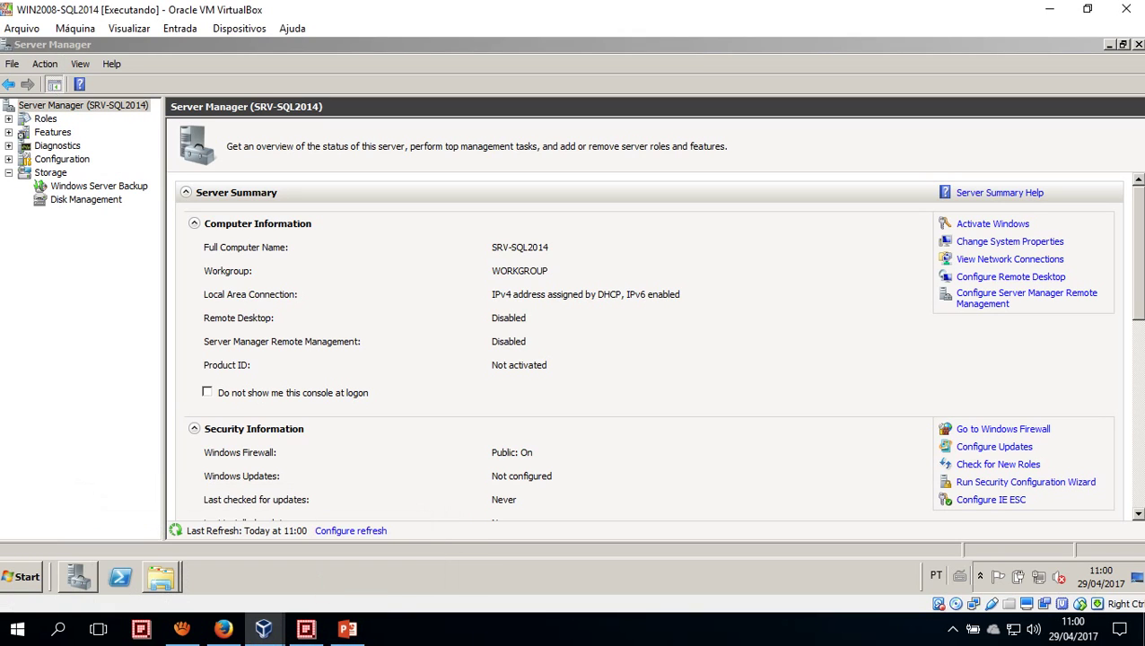
pyautogui.click(11, 65)
pyautogui.click(31, 105)
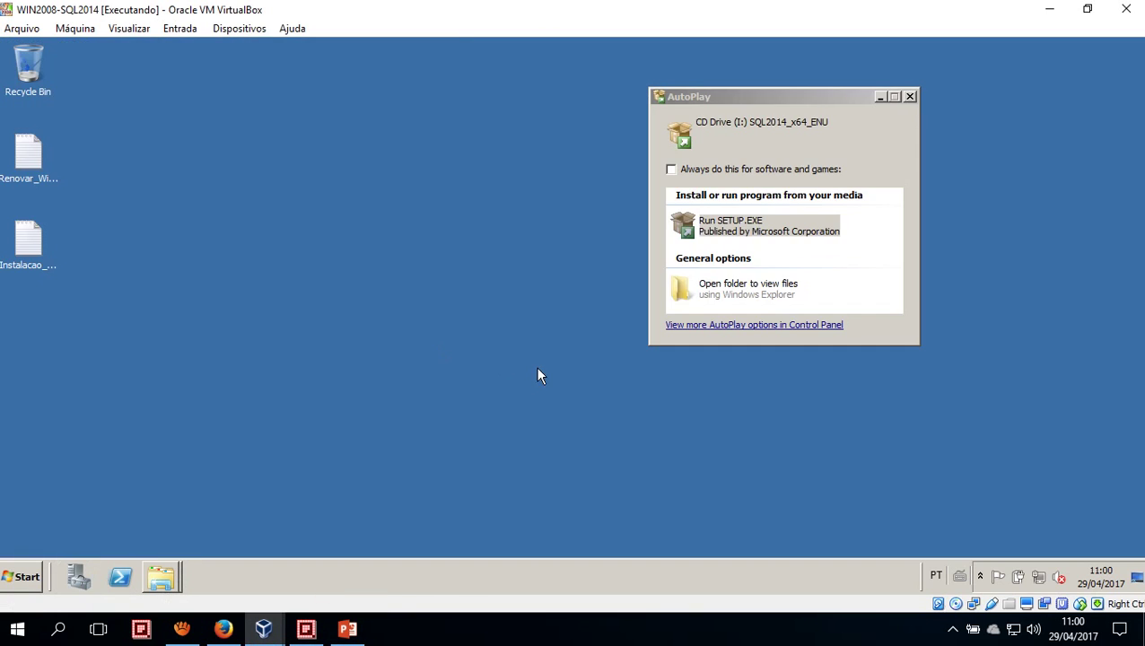
# Reposition the SQL2014_x64_ENU AutoPlay prompt, then close it without running setup
pyautogui.moveTo(802, 102); pyautogui.dragTo(489, 132)
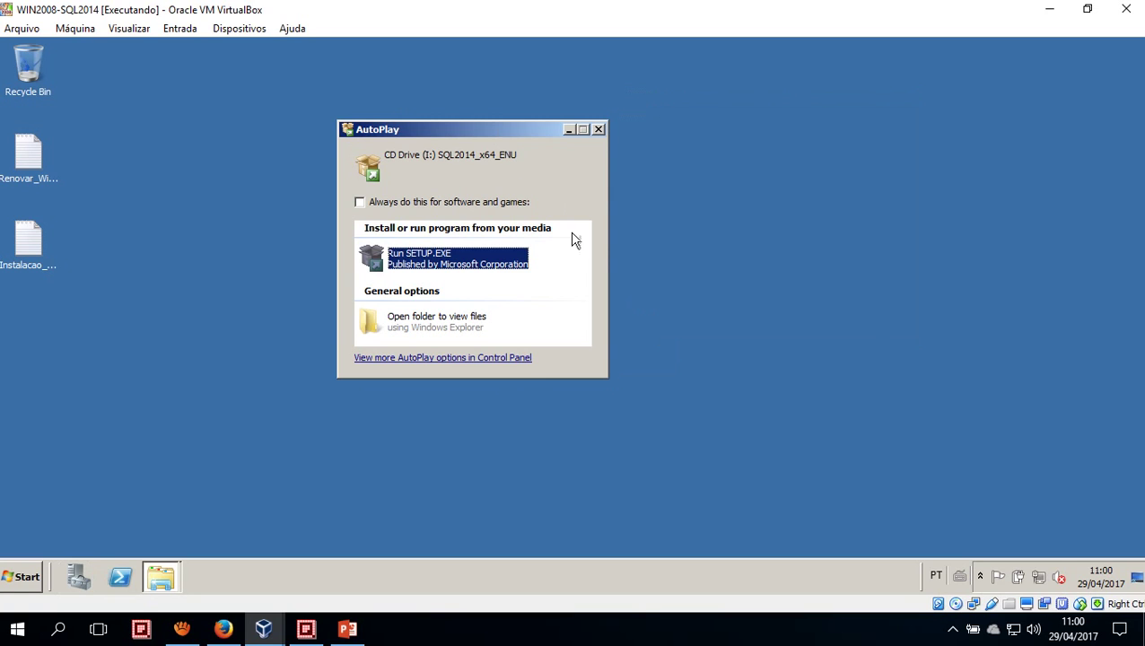
pyautogui.click(25, 174)
pyautogui.click(31, 249)
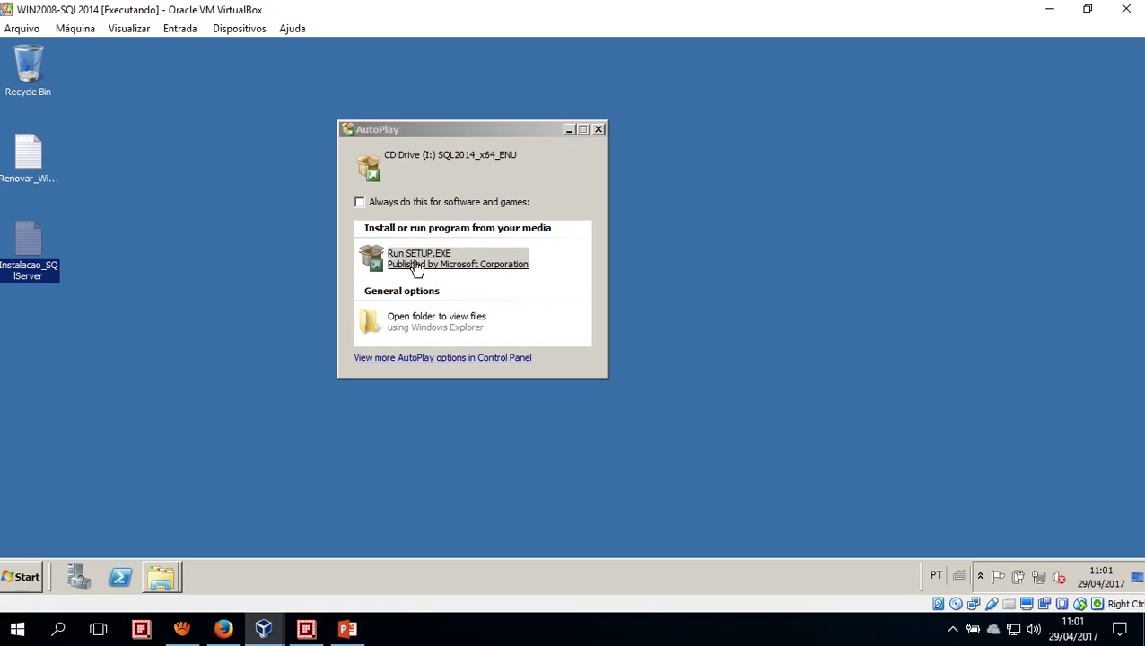
pyautogui.moveTo(489, 131); pyautogui.dragTo(518, 134)
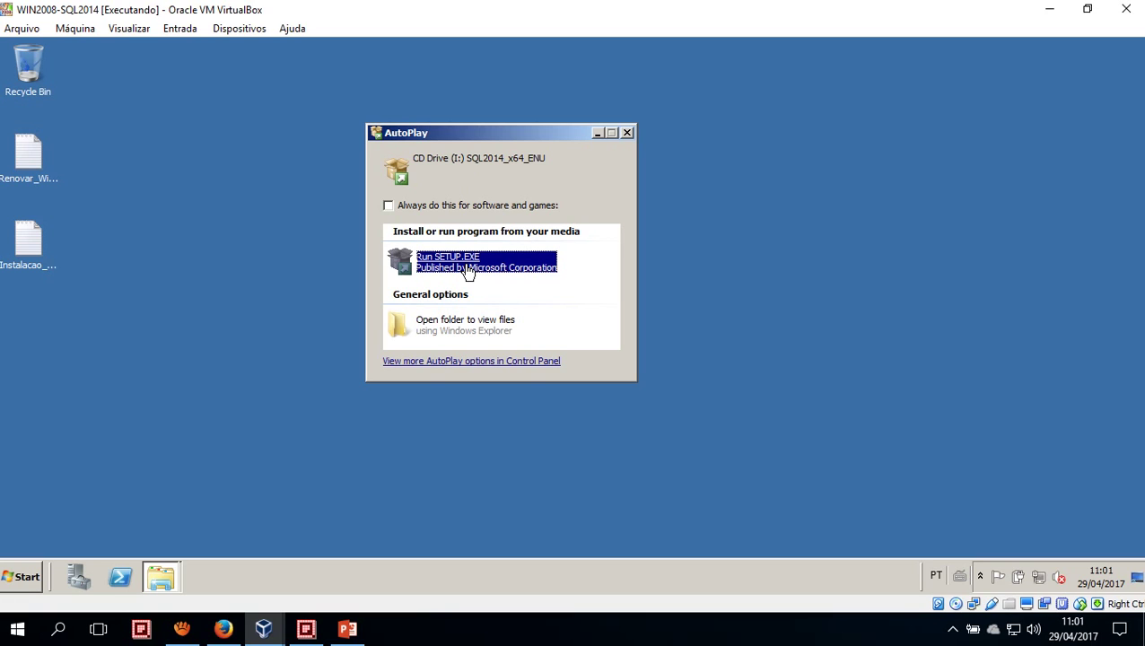
pyautogui.moveTo(500, 140); pyautogui.dragTo(513, 141)
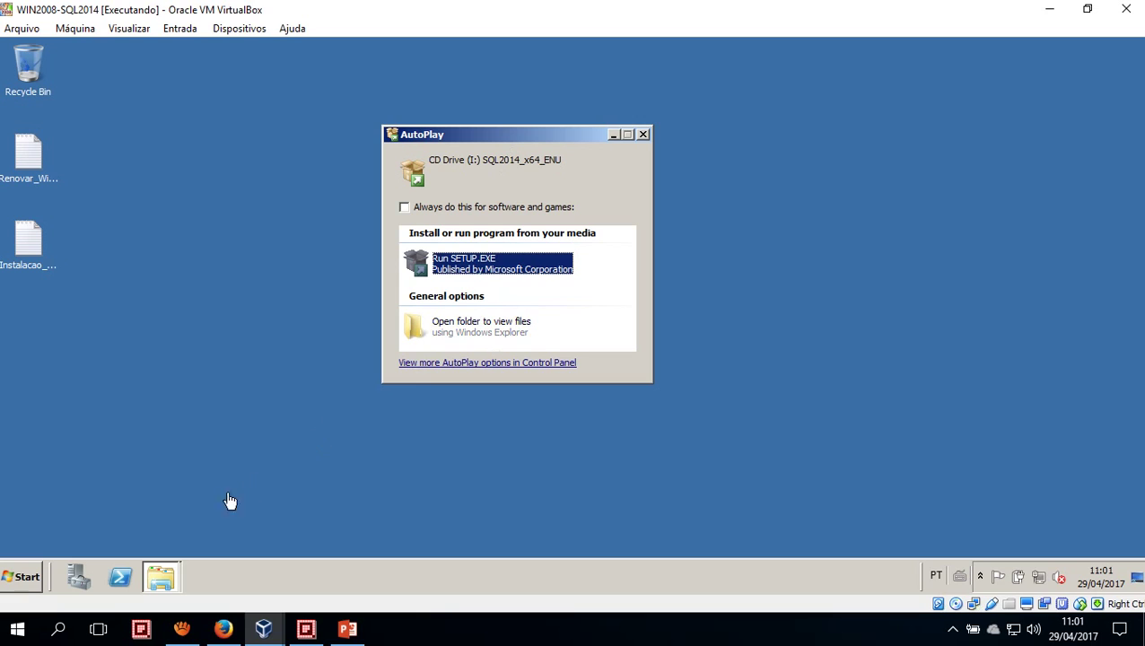
pyautogui.click(162, 579)
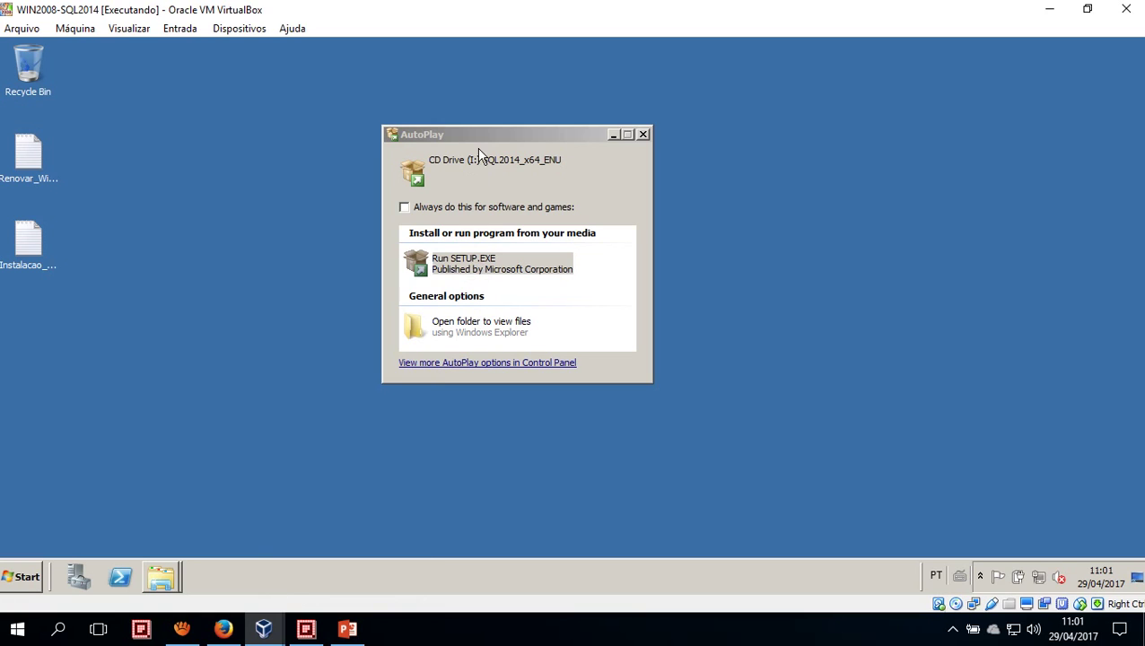
pyautogui.moveTo(490, 133); pyautogui.dragTo(415, 118)
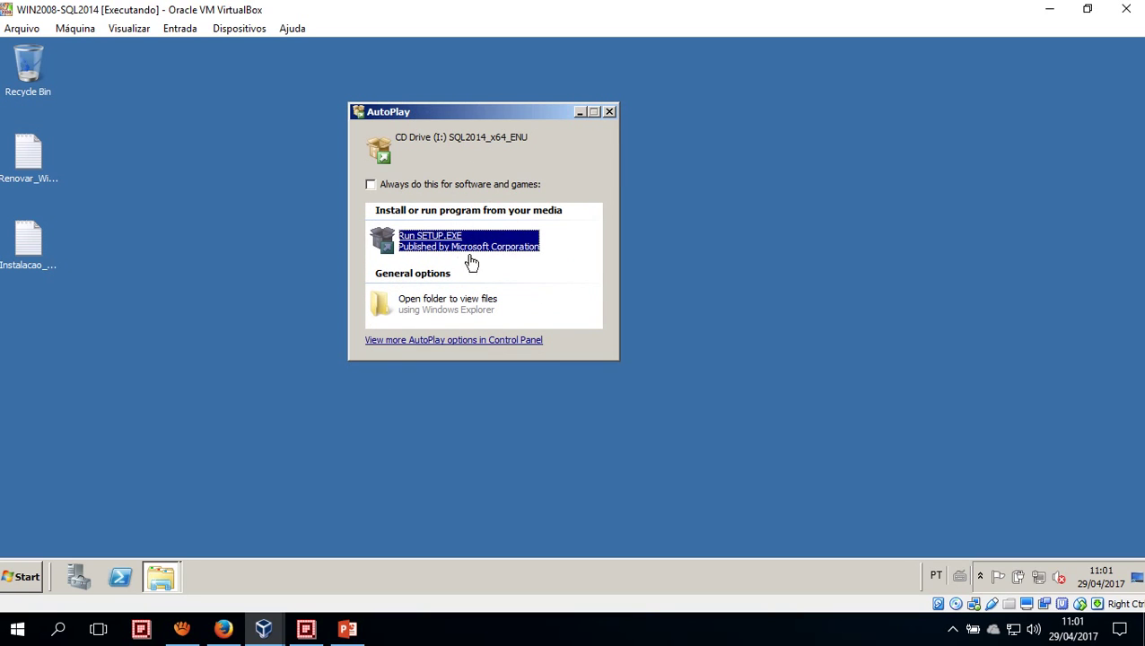
pyautogui.moveTo(512, 109); pyautogui.dragTo(548, 96)
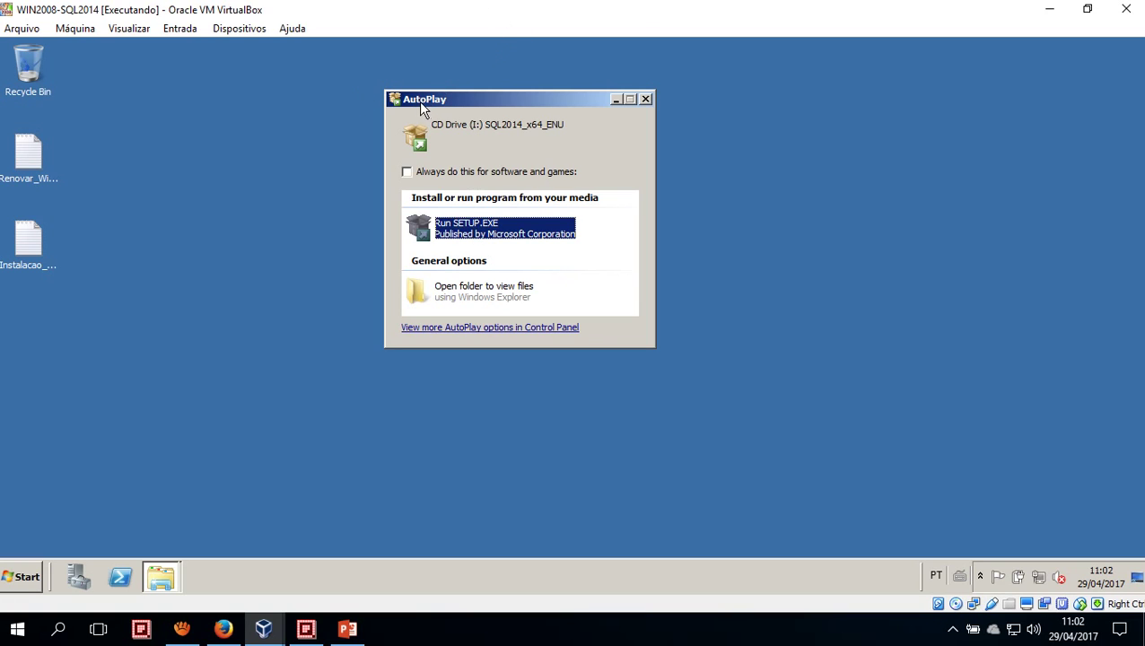
pyautogui.click(645, 98)
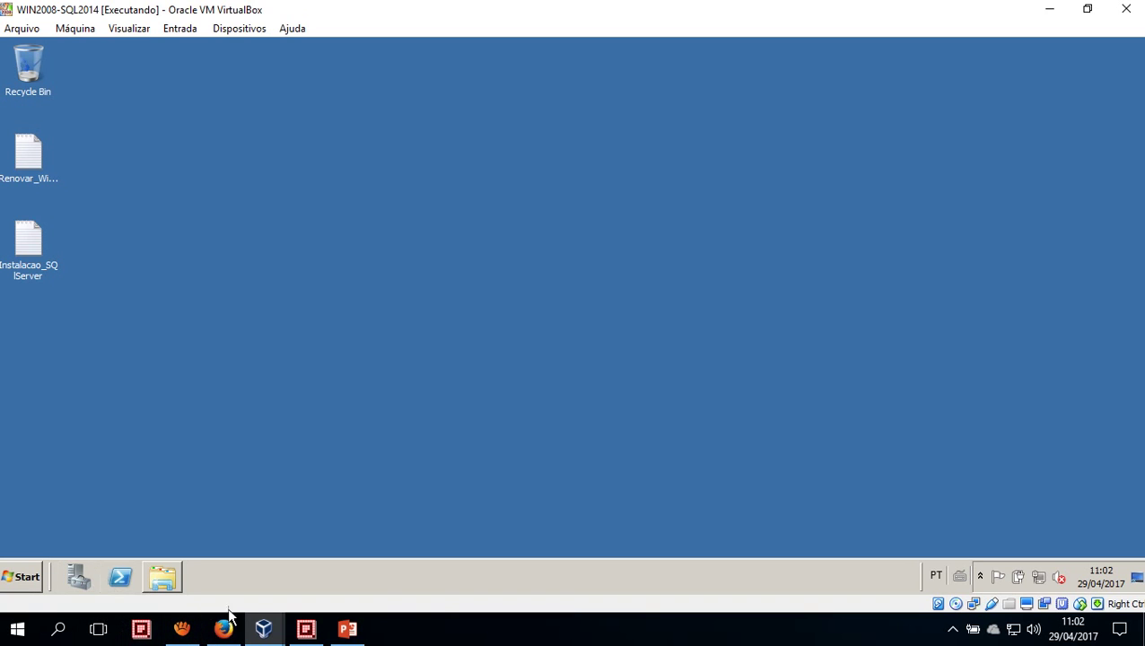
# Open WIN2008-SQL2014's Configurações > Armazenamento and select the attached SQLServer2014SP1 ISO
pyautogui.moveTo(263, 628)
pyautogui.click(230, 565)
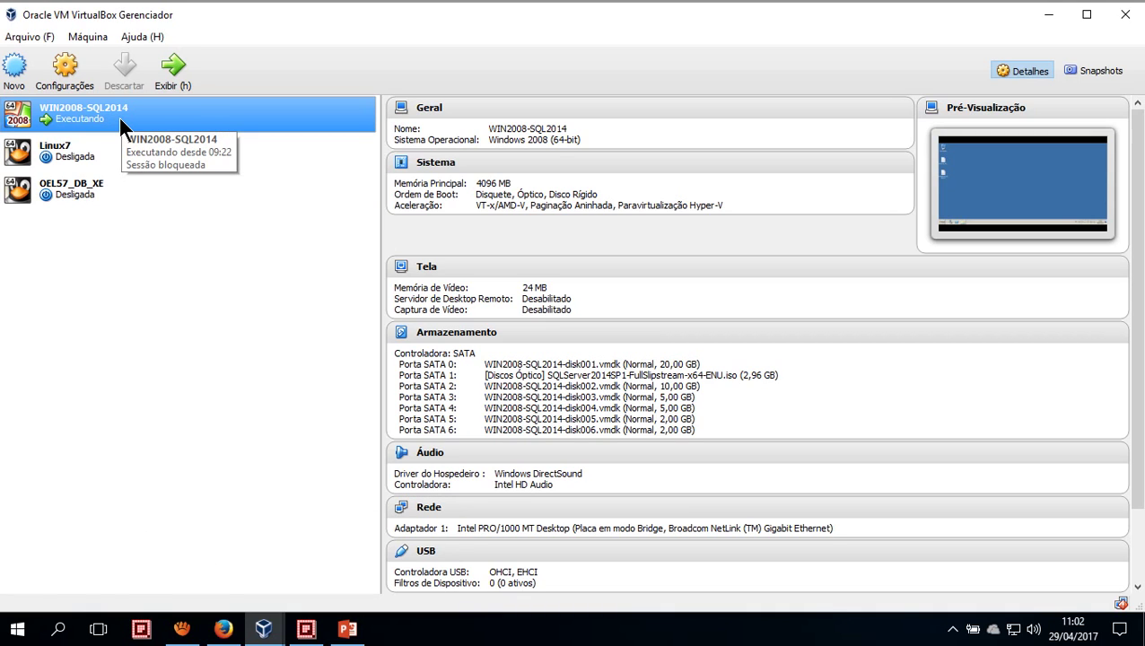
pyautogui.click(72, 76)
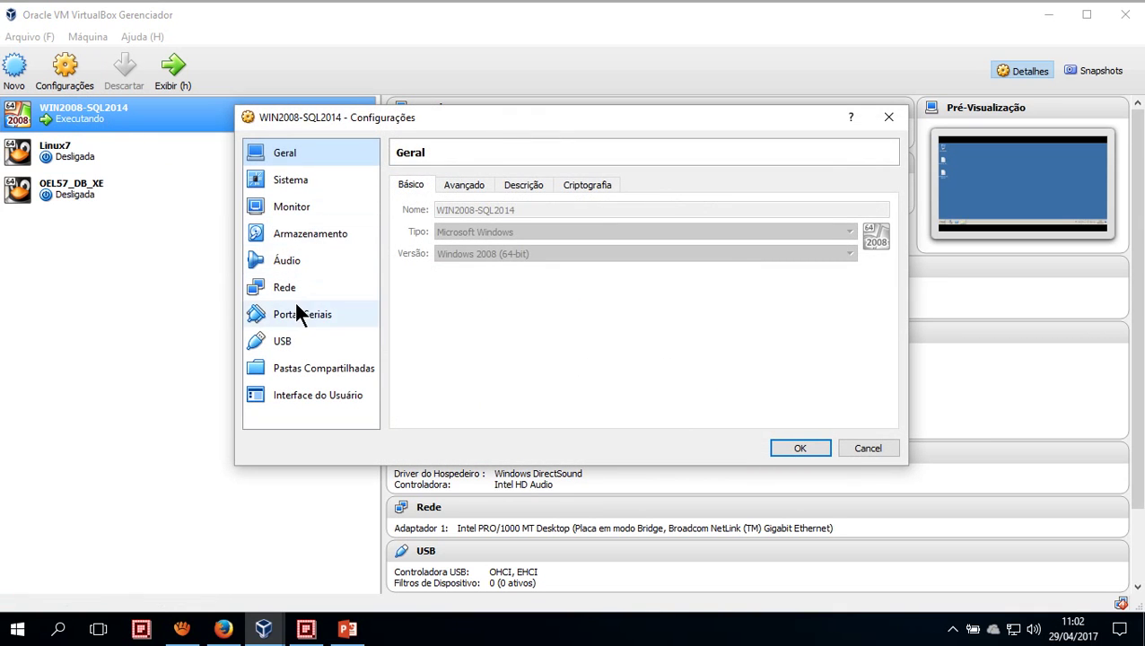
pyautogui.click(293, 232)
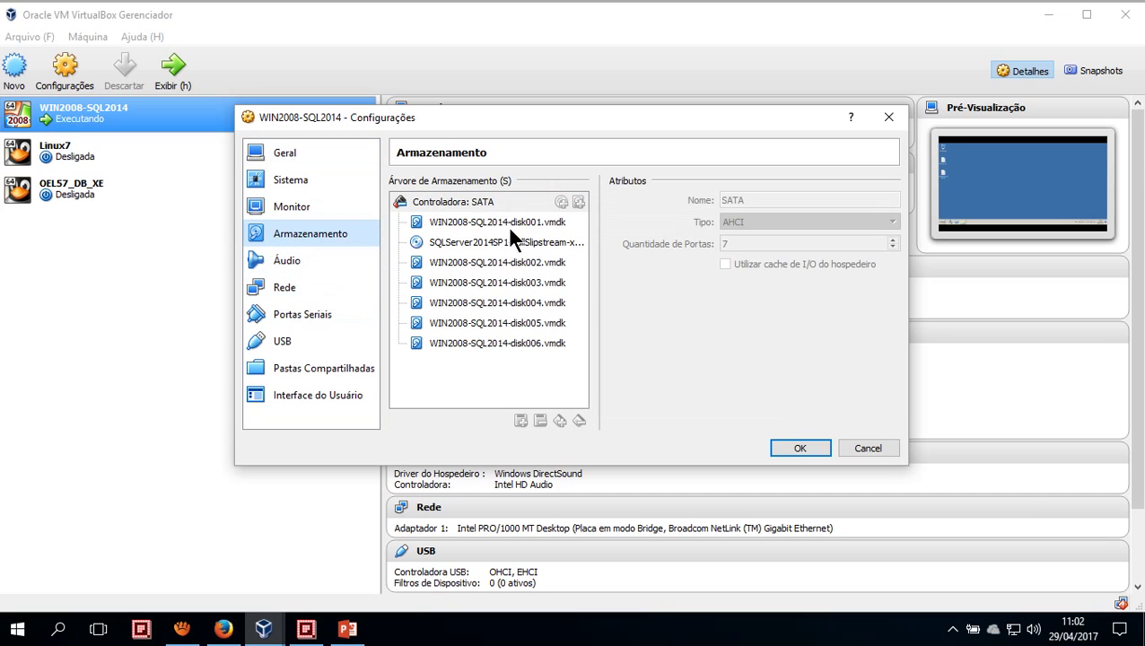
pyautogui.click(485, 244)
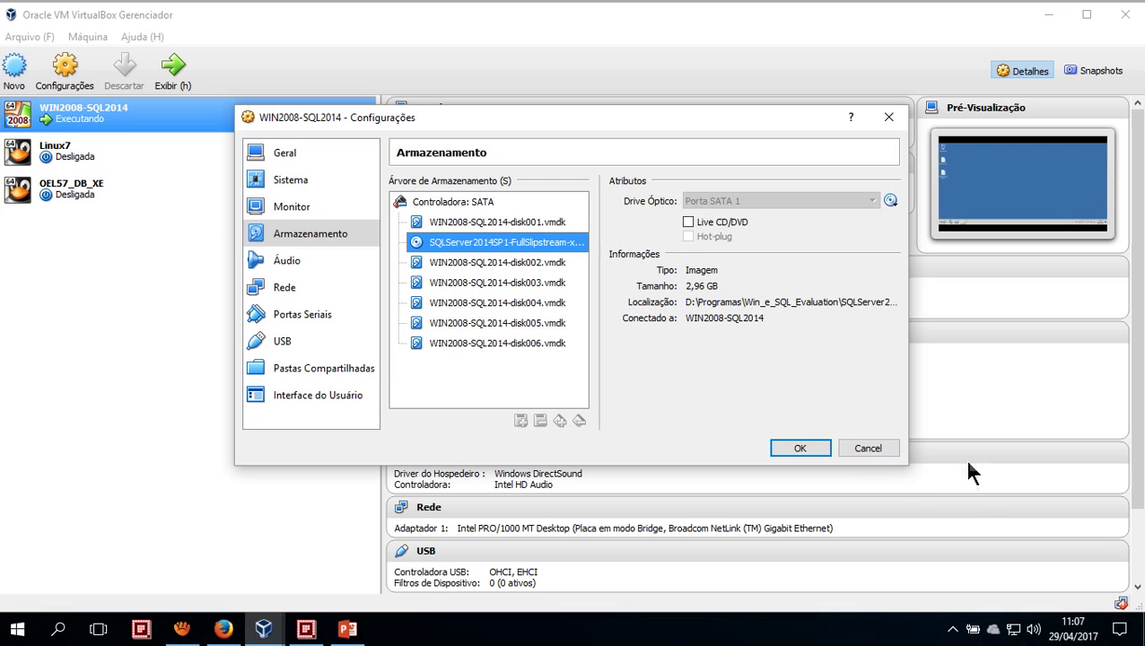
# Cancel the storage settings unchanged and switch to the running WIN2008-SQL2014 guest window
pyautogui.click(885, 448)
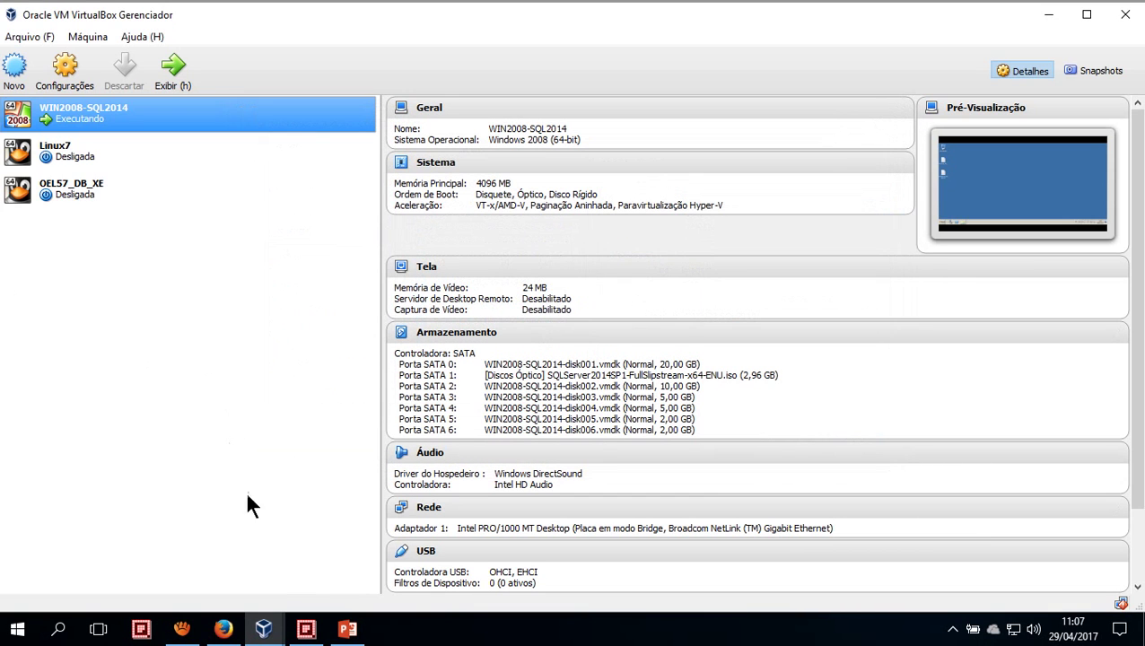
pyautogui.moveTo(263, 628)
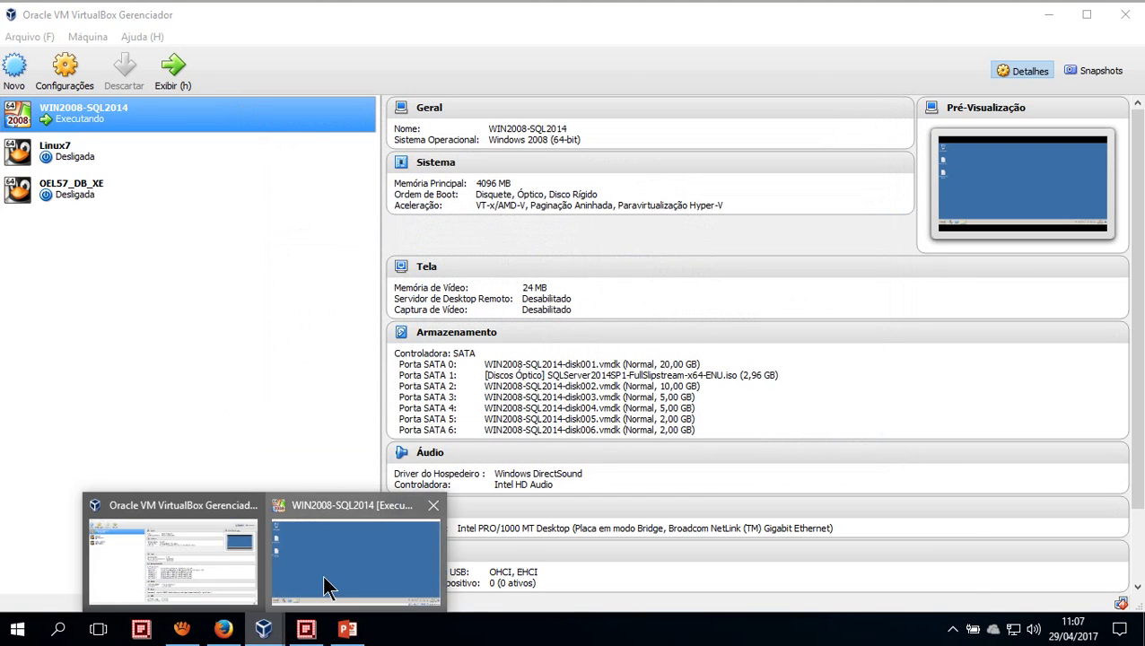
pyautogui.click(324, 585)
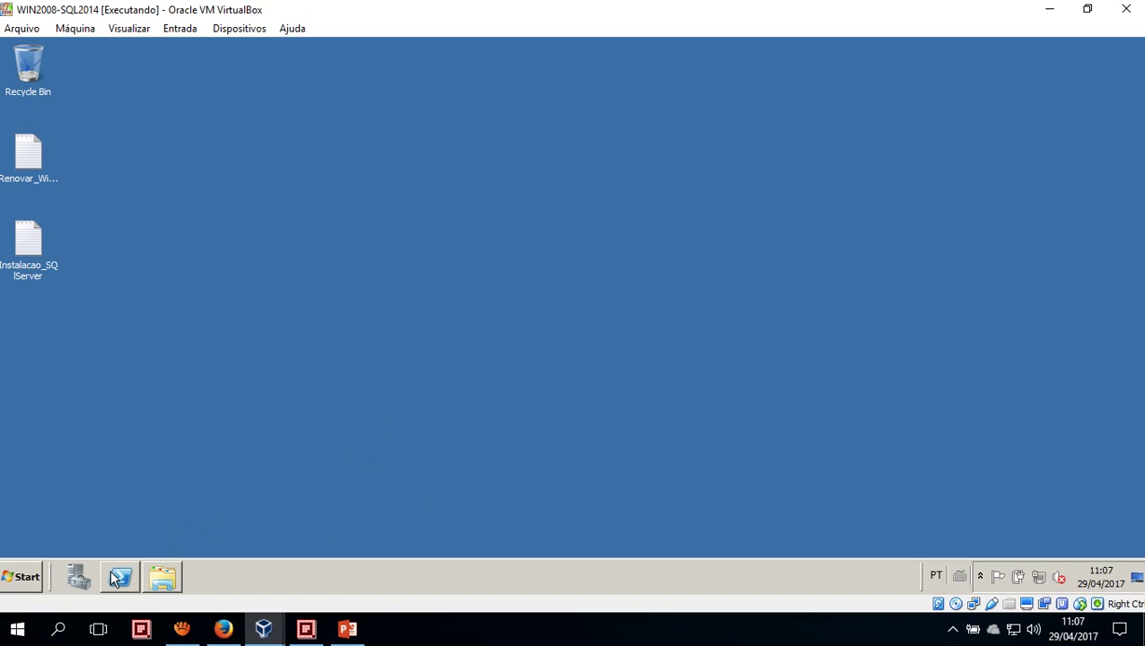
# In the guest's Computer window, select CD Drive (I:) SQL2014_x64_ENU, then minimize the window
pyautogui.click(162, 576)
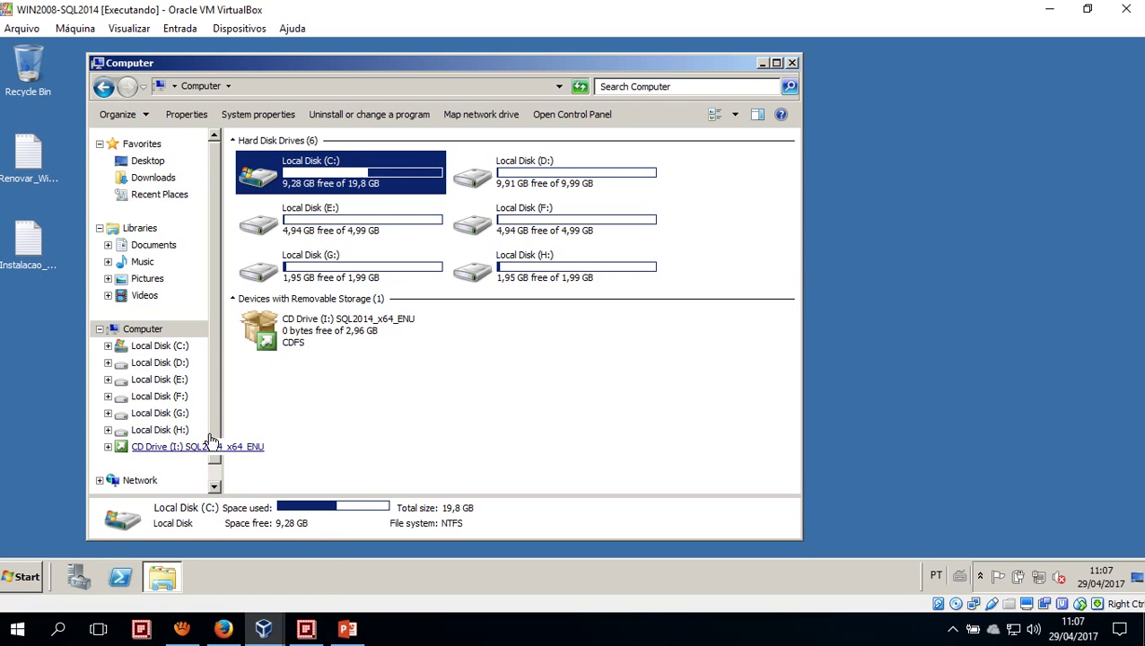
pyautogui.click(287, 339)
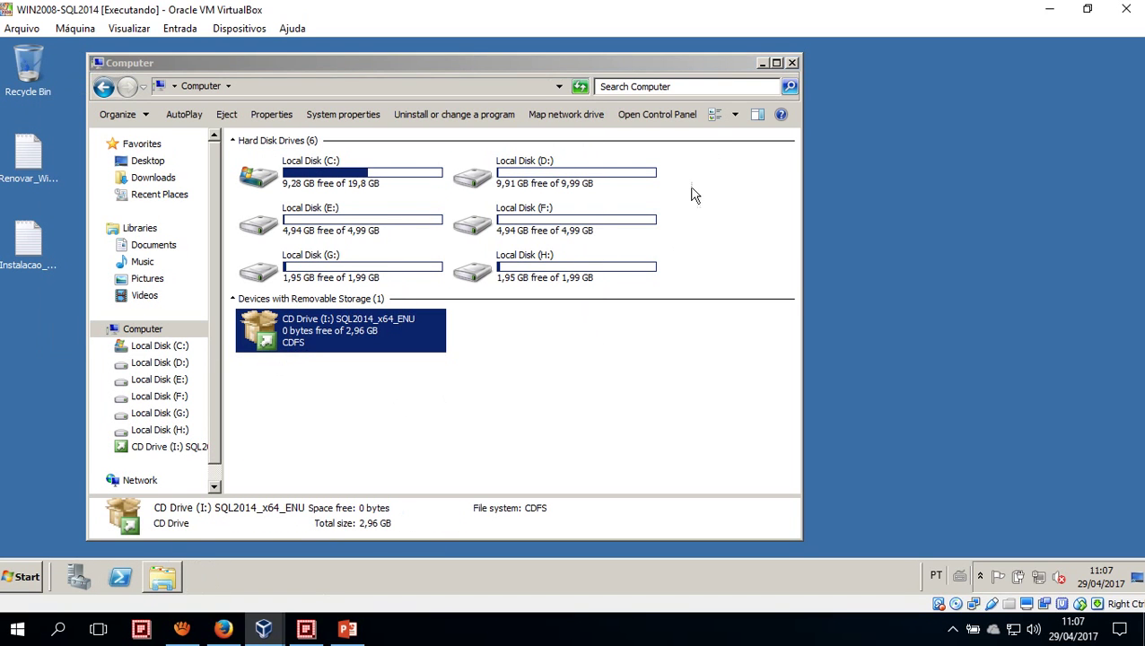
pyautogui.click(762, 63)
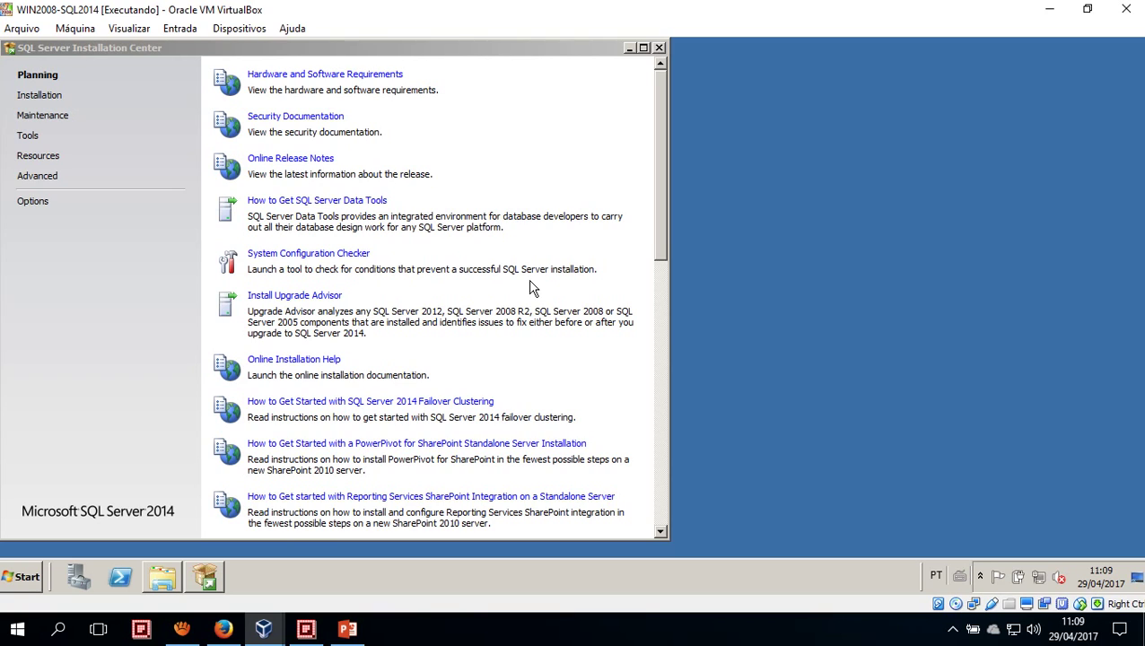
# Move the SQL Server Installation Center window slightly to the right
pyautogui.moveTo(205, 50); pyautogui.dragTo(301, 52)
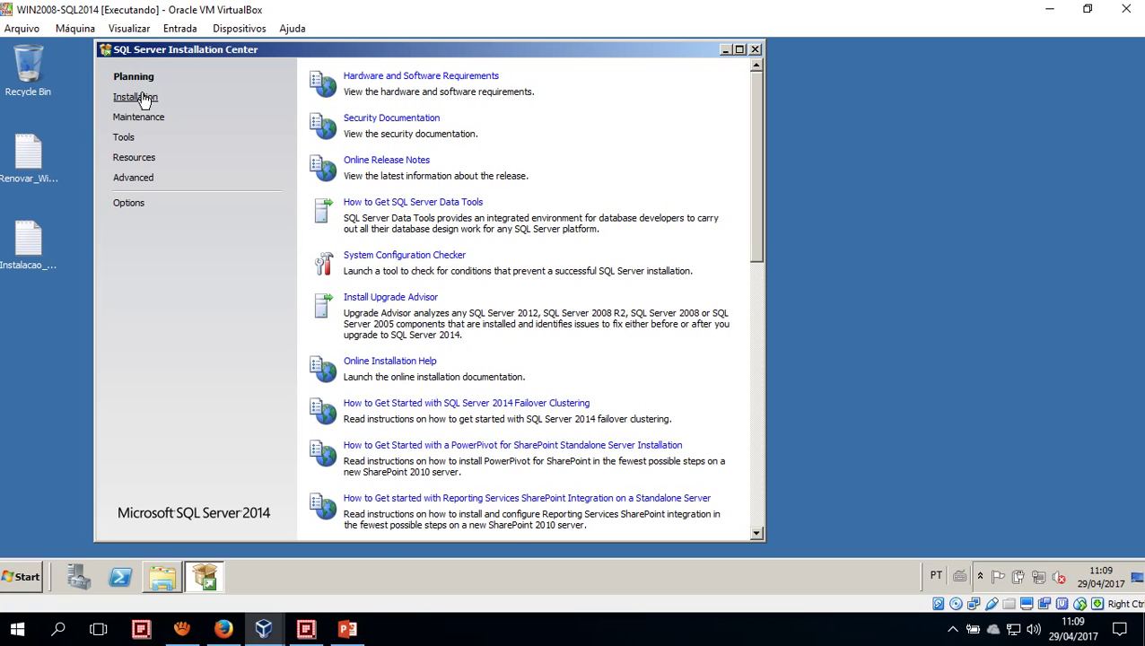
pyautogui.moveTo(213, 52); pyautogui.dragTo(280, 83)
pyautogui.moveTo(292, 89); pyautogui.dragTo(310, 65)
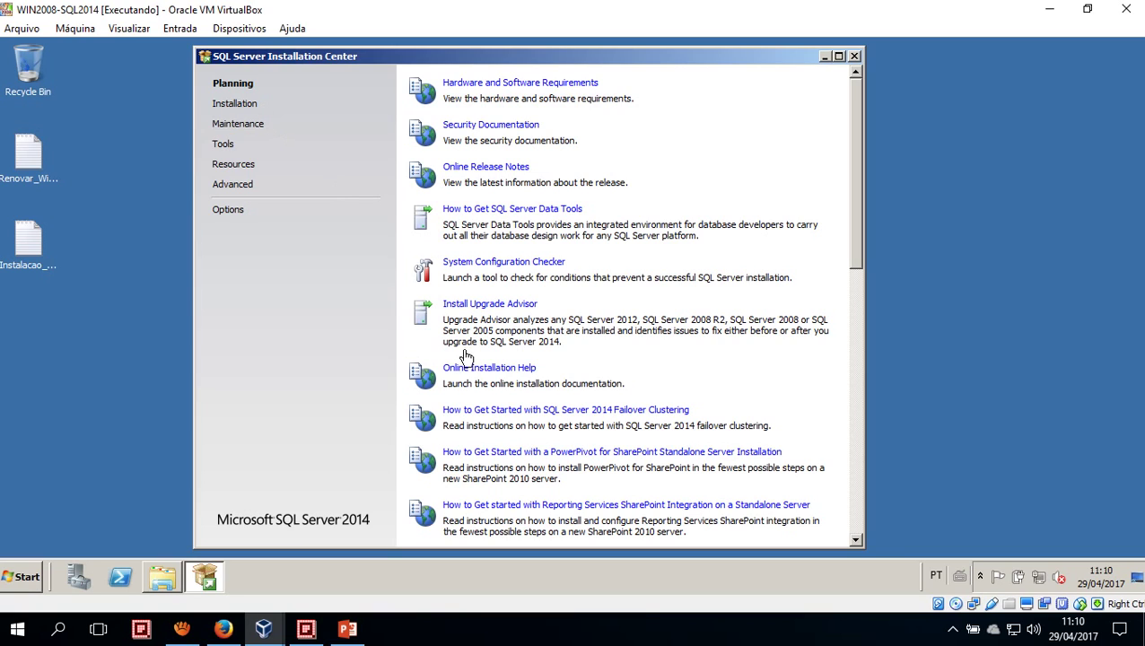
# Close the Installation Center and rerun setup from CD Drive (I:) SQL2014_x64_ENU
pyautogui.click(853, 57)
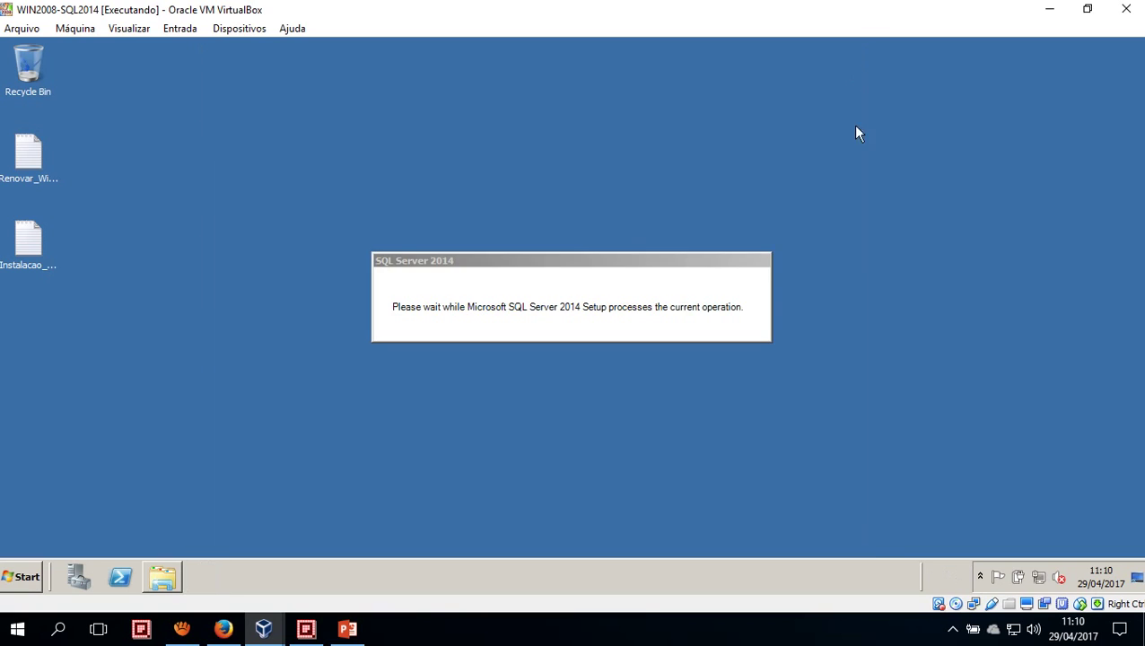
pyautogui.click(162, 577)
pyautogui.click(317, 368)
pyautogui.click(316, 349)
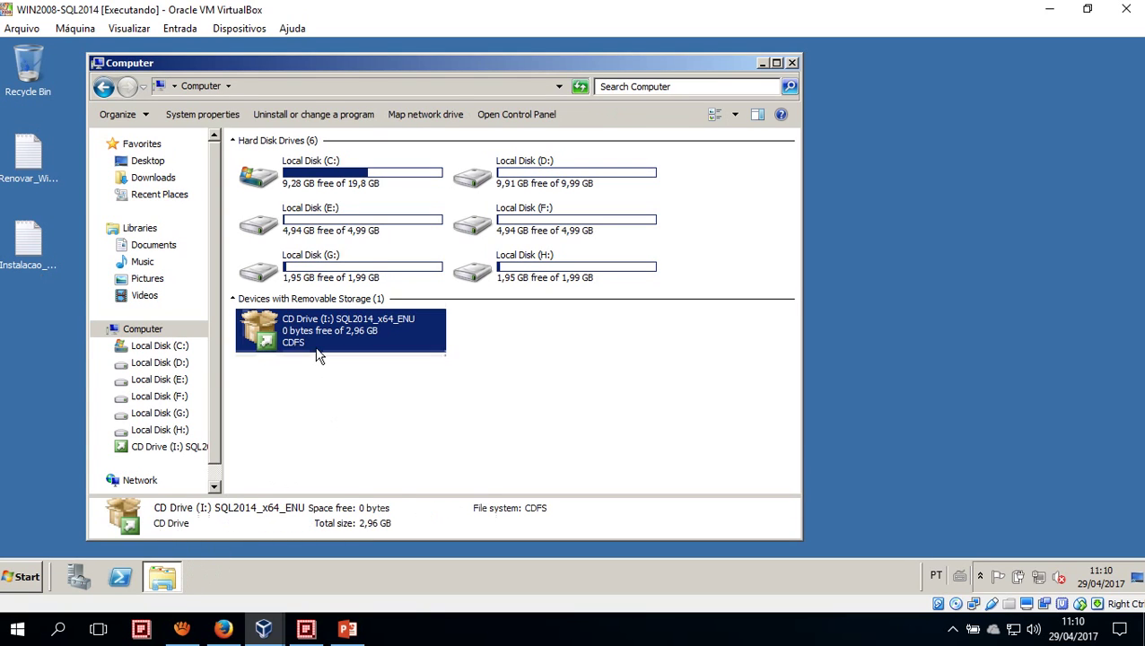
pyautogui.doubleClick(269, 334)
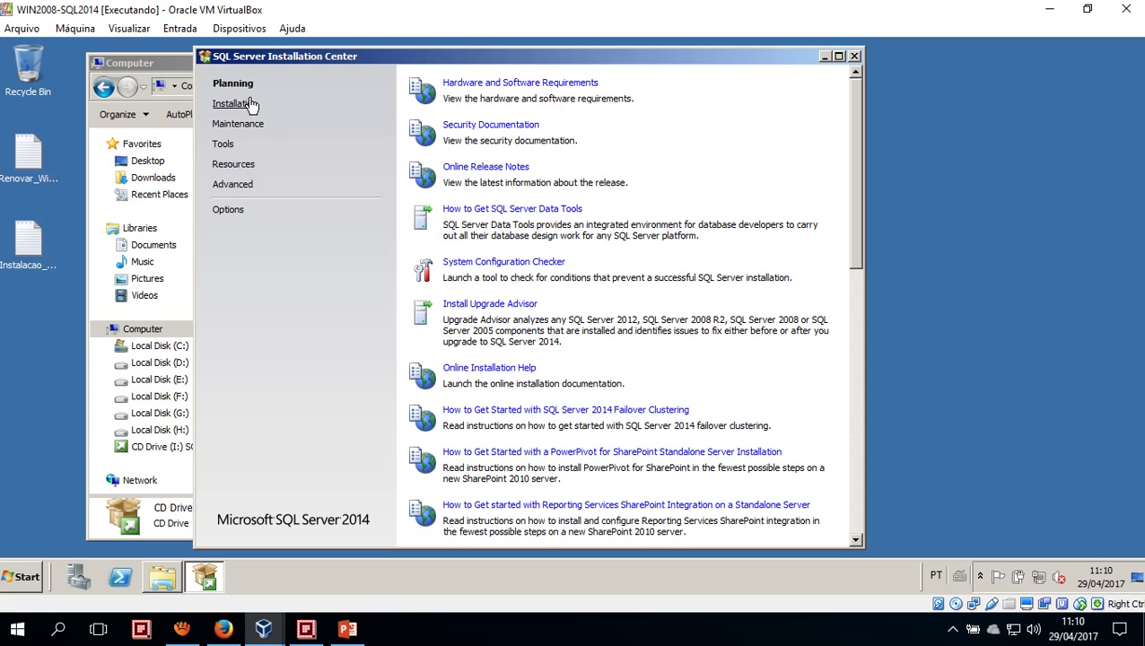
# Minimize the guest's Computer window and settle the Installation Center window into place
pyautogui.moveTo(254, 64); pyautogui.dragTo(296, 63)
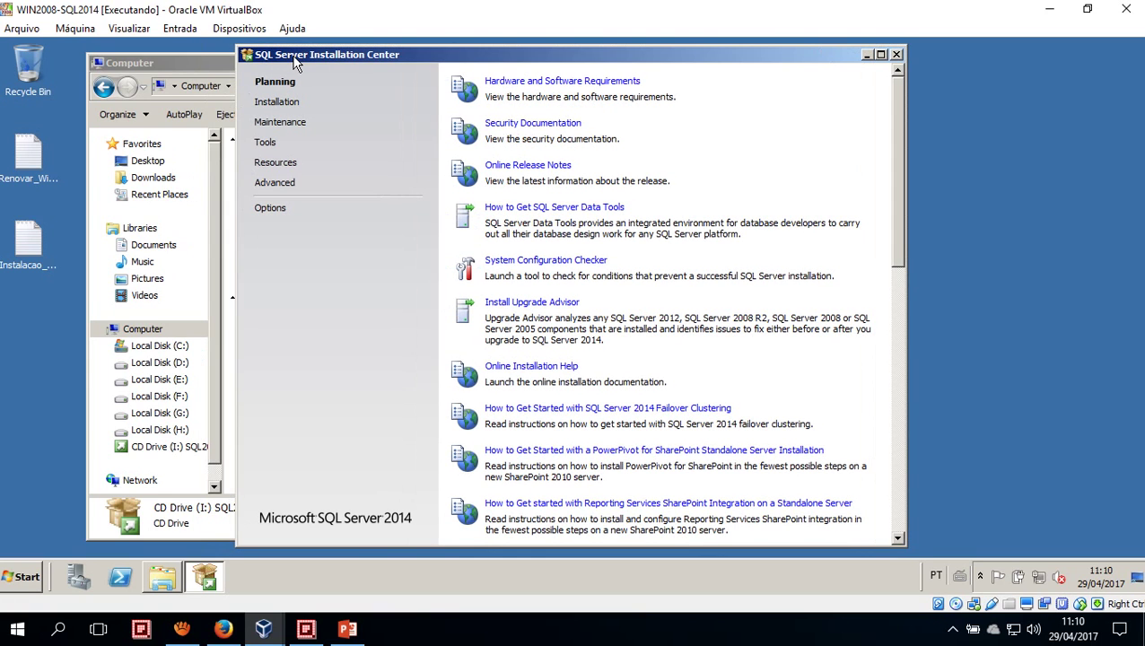
pyautogui.moveTo(171, 63); pyautogui.dragTo(148, 64)
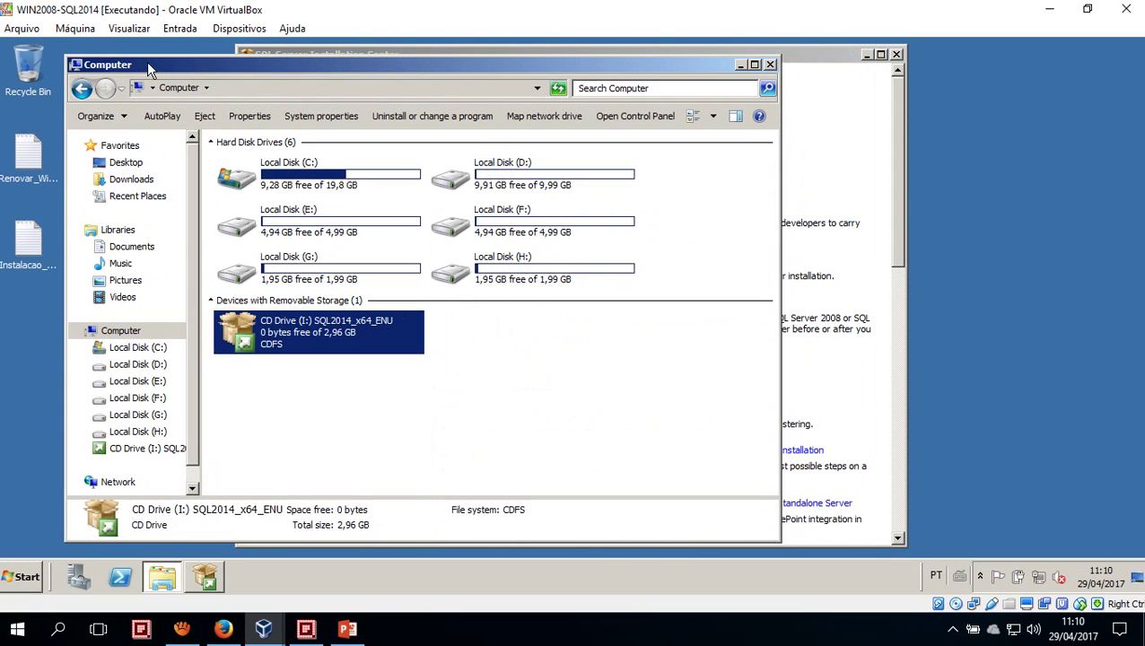
pyautogui.click(740, 66)
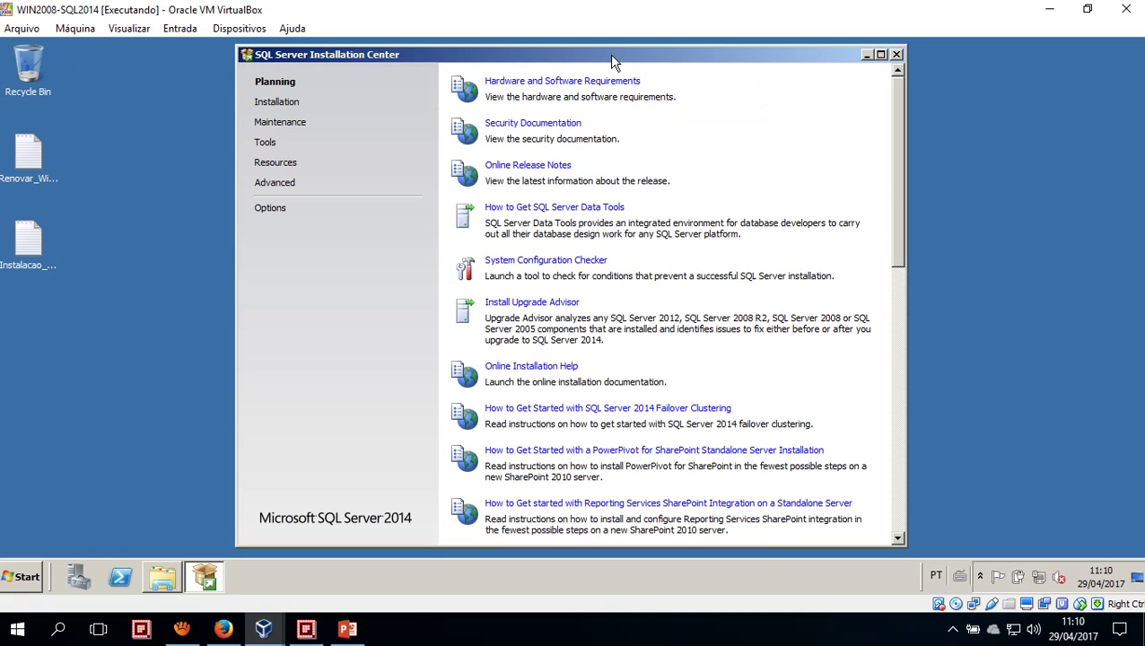
pyautogui.moveTo(585, 60); pyautogui.dragTo(590, 59)
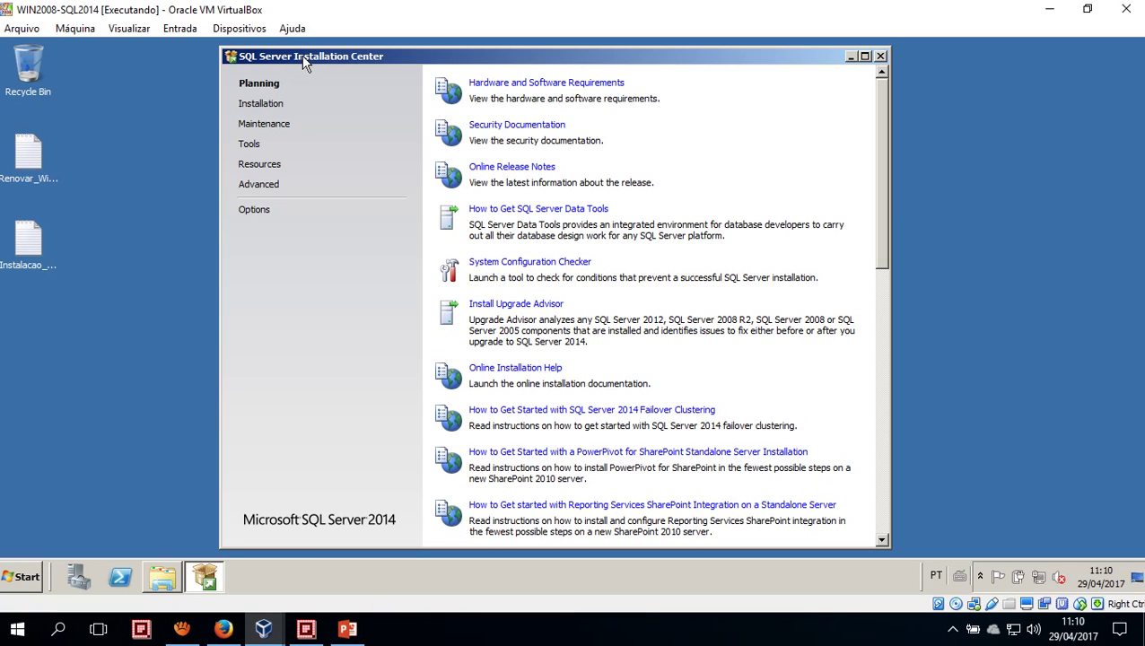
pyautogui.moveTo(339, 55); pyautogui.dragTo(333, 57)
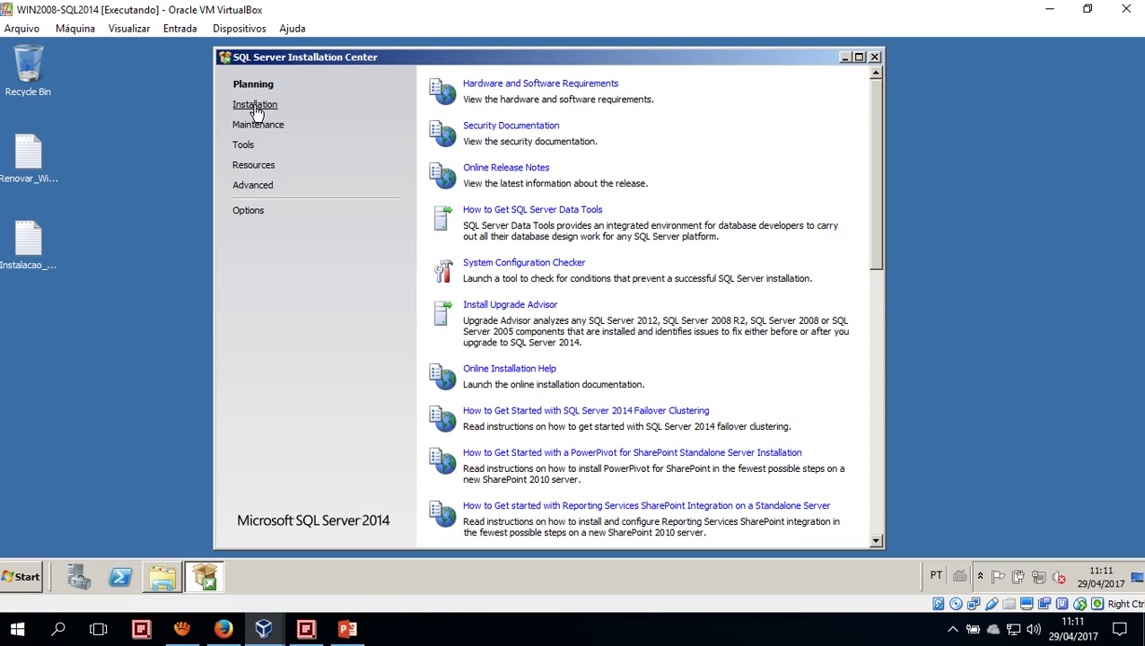
# Show the Installation page with the stand-alone, failover cluster and upgrade options
pyautogui.click(260, 107)
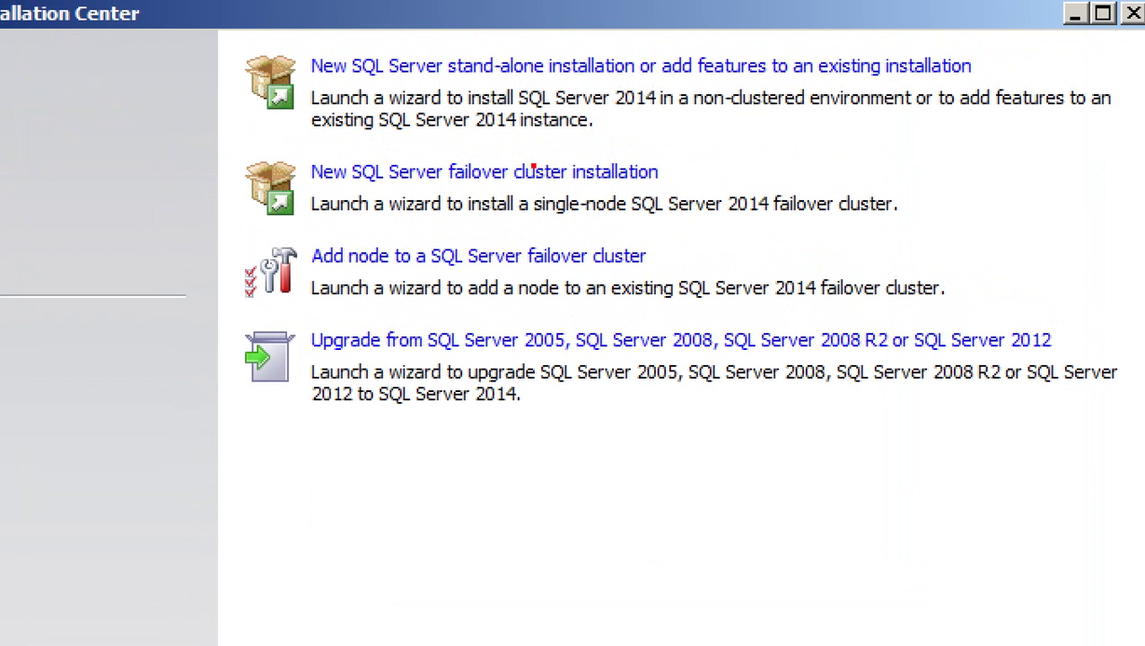
pyautogui.moveTo(290, 41)
pyautogui.mouseDown()
pyautogui.moveTo(409, 118)
pyautogui.moveTo(659, 146)
pyautogui.moveTo(1133, 156)
pyautogui.moveTo(1135, 137)
pyautogui.mouseUp()
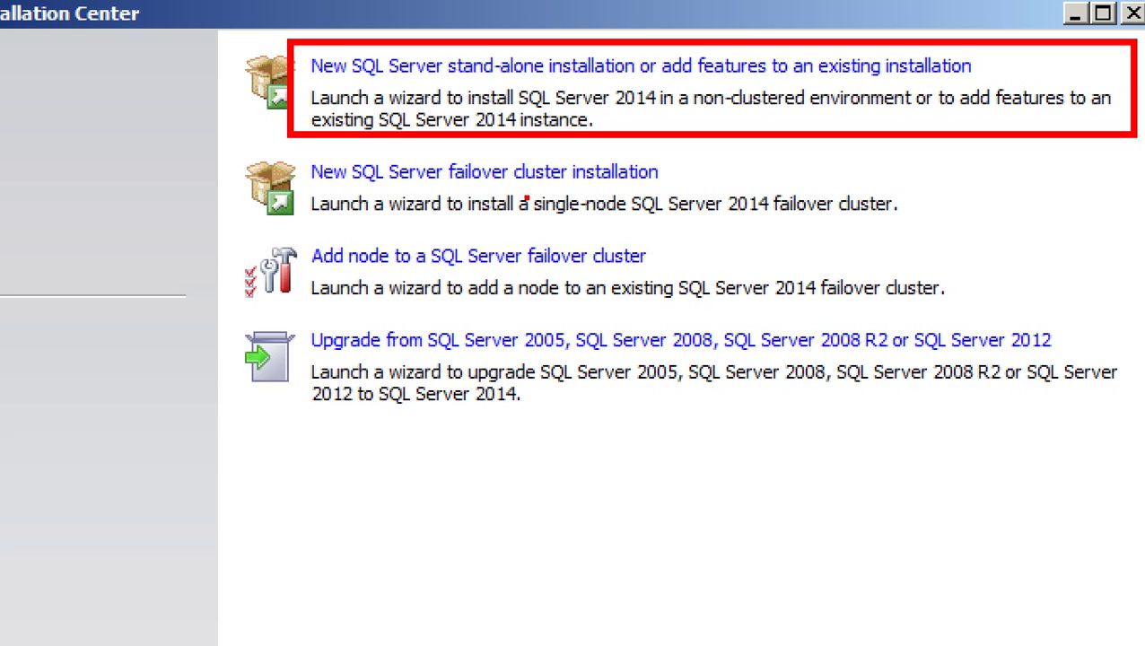
pyautogui.moveTo(308, 173); pyautogui.dragTo(150, 115)
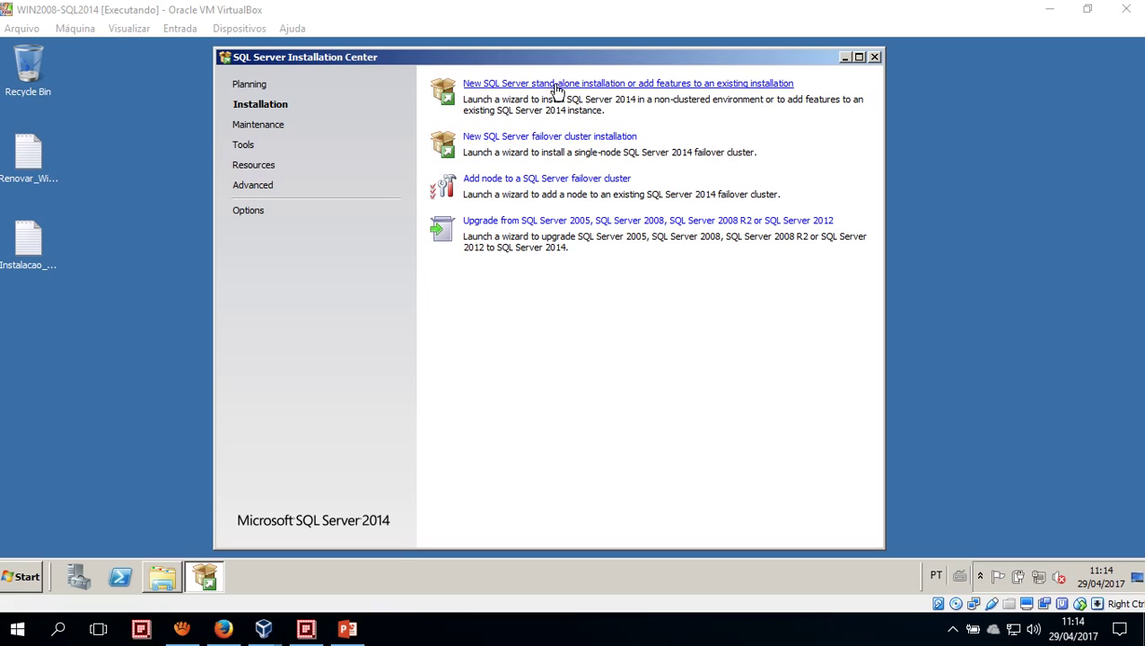
# Start a New SQL Server stand-alone installation to launch the Setup wizard
pyautogui.click(547, 85)
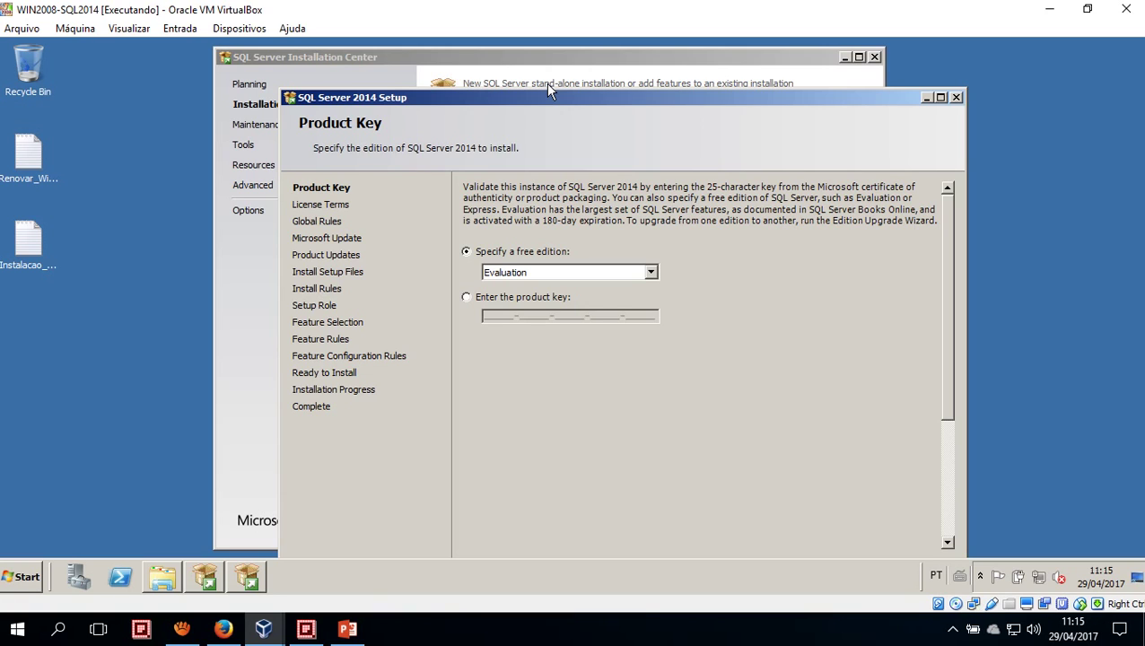
# Keep the free Evaluation edition on the Product Key page and continue
pyautogui.moveTo(537, 96); pyautogui.dragTo(493, 56)
pyautogui.click(479, 253)
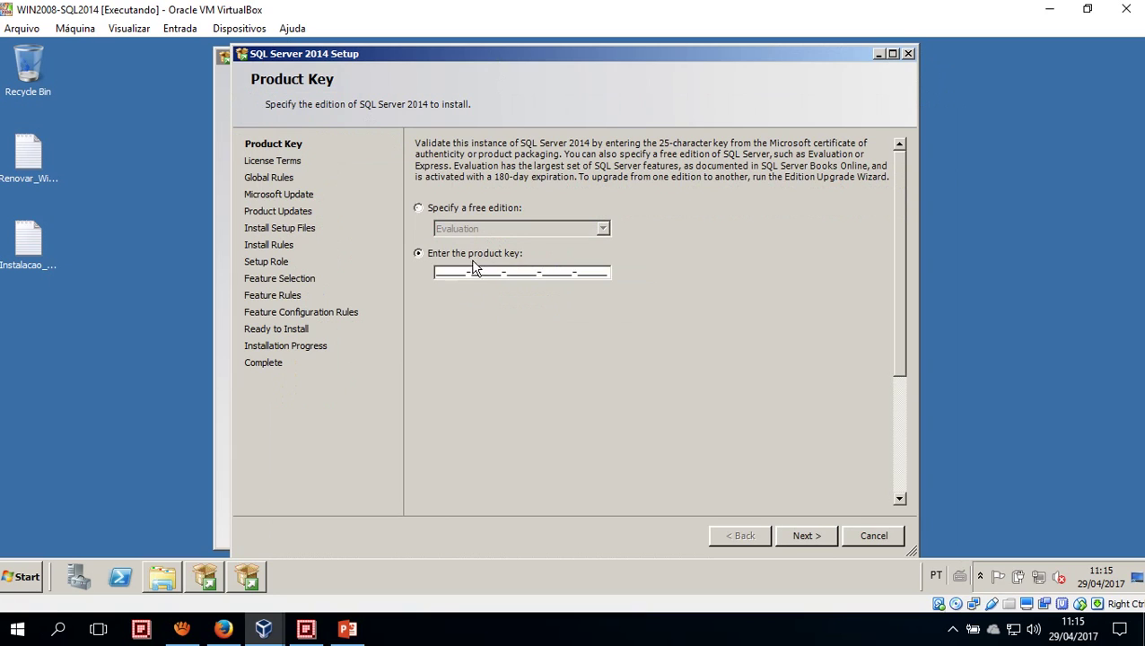
pyautogui.click(418, 208)
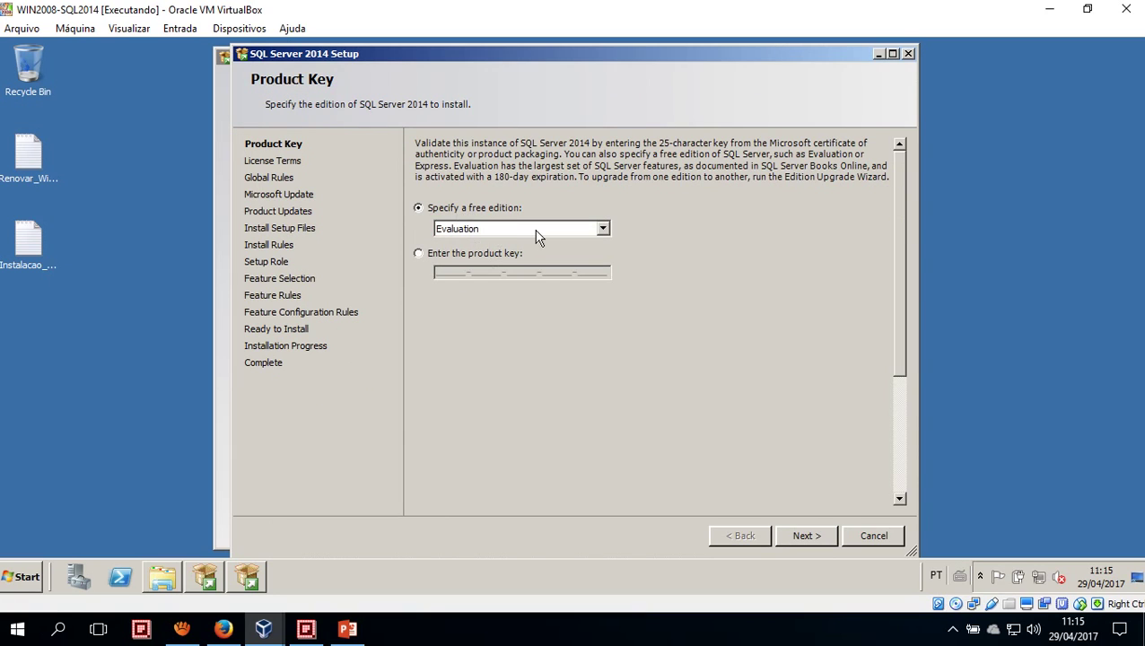
pyautogui.click(603, 229)
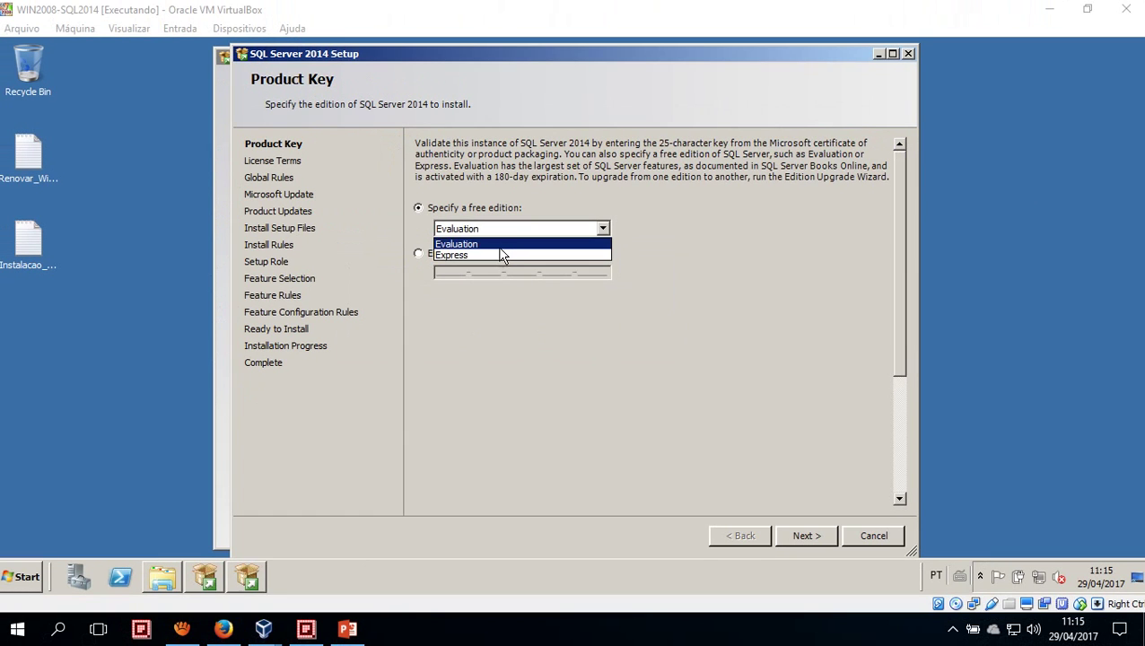
pyautogui.click(463, 288)
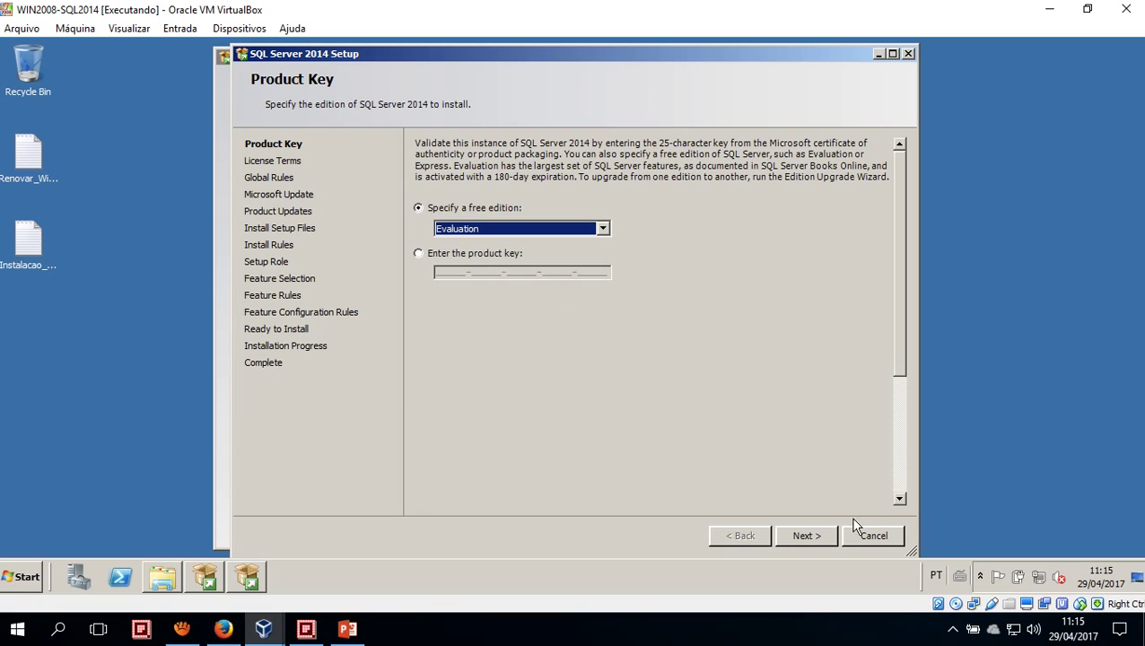
pyautogui.click(805, 535)
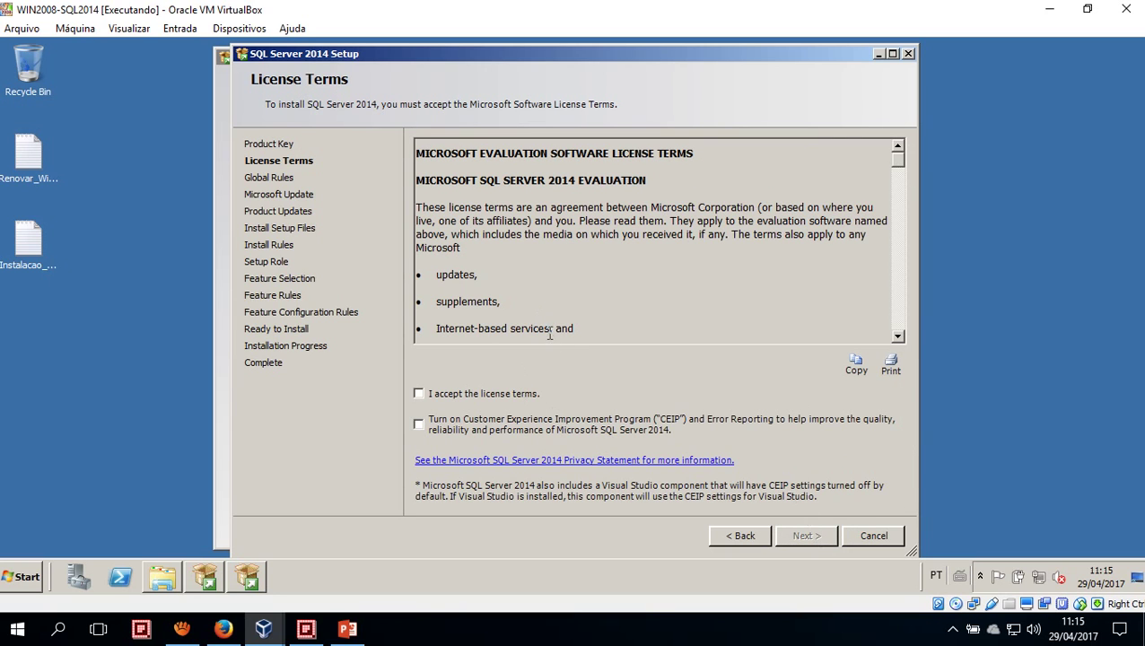
# Accept the SQL Server 2014 Evaluation license terms and continue
pyautogui.moveTo(896, 158); pyautogui.dragTo(899, 328)
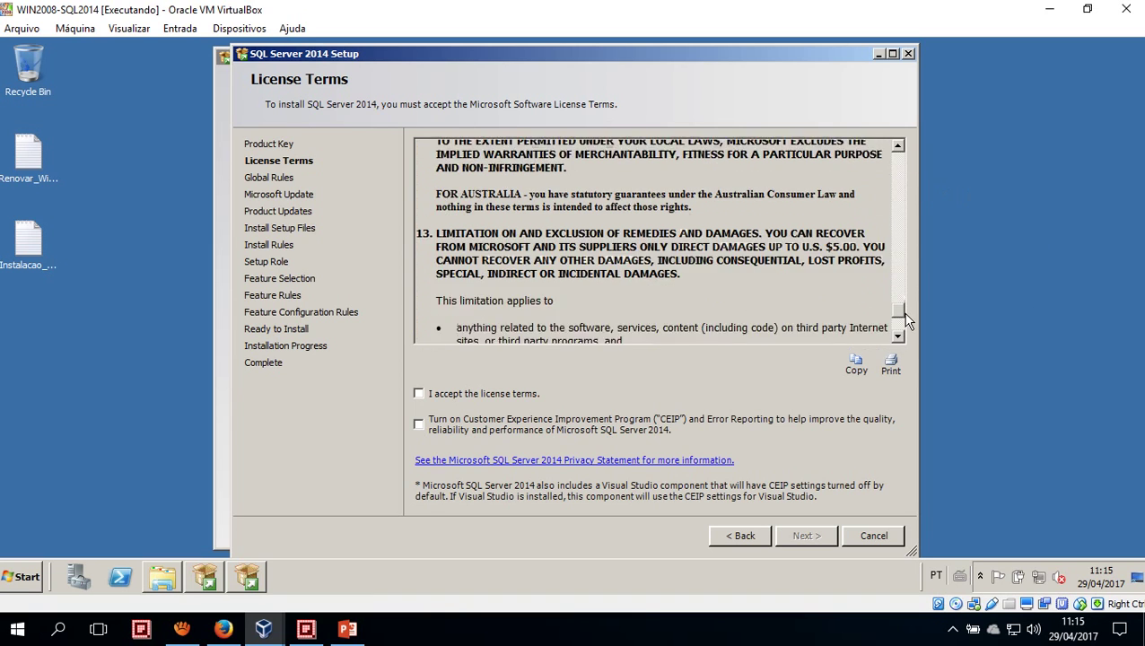
pyautogui.click(418, 395)
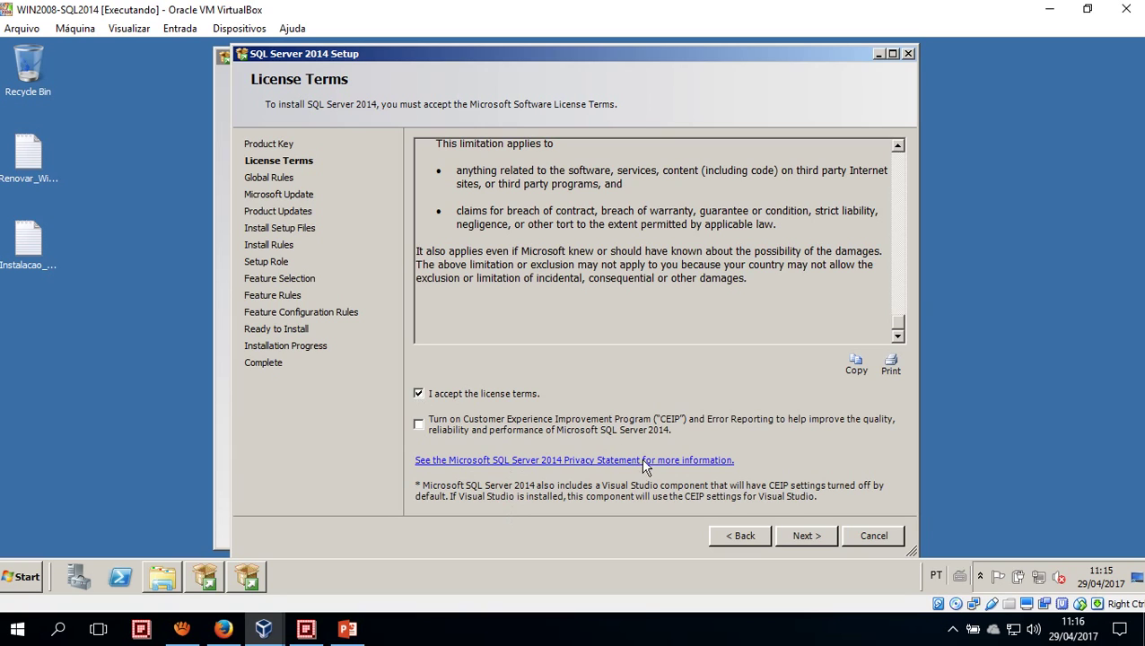
pyautogui.click(802, 538)
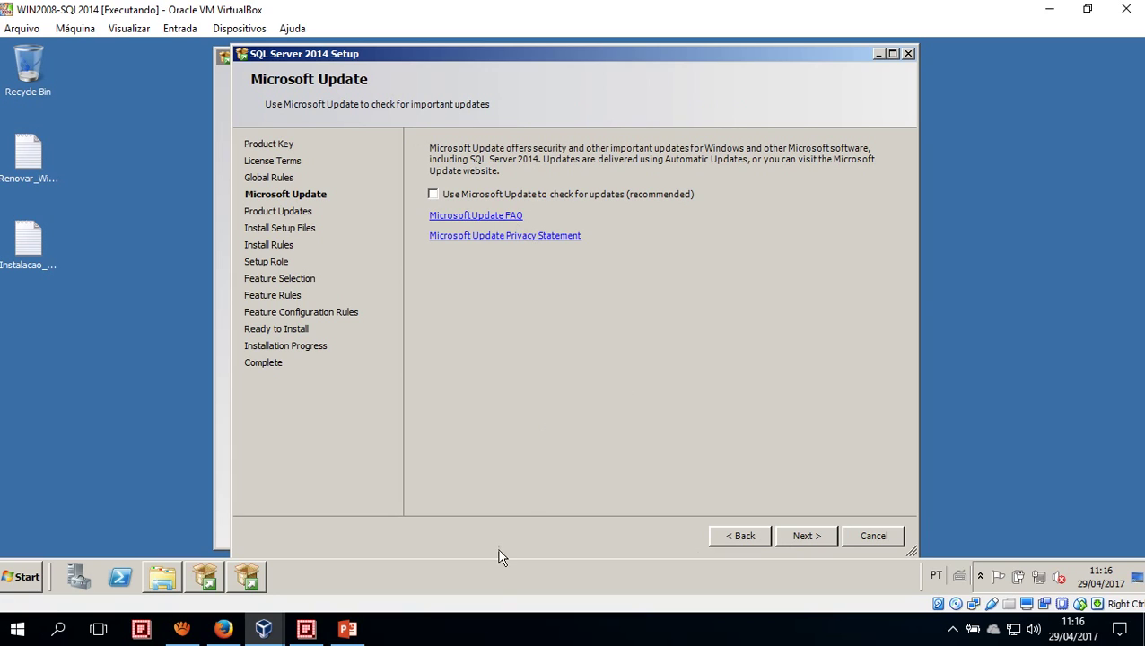
# Leave 'Use Microsoft Update' unchecked and proceed to Install Setup Files
pyautogui.click(487, 643)
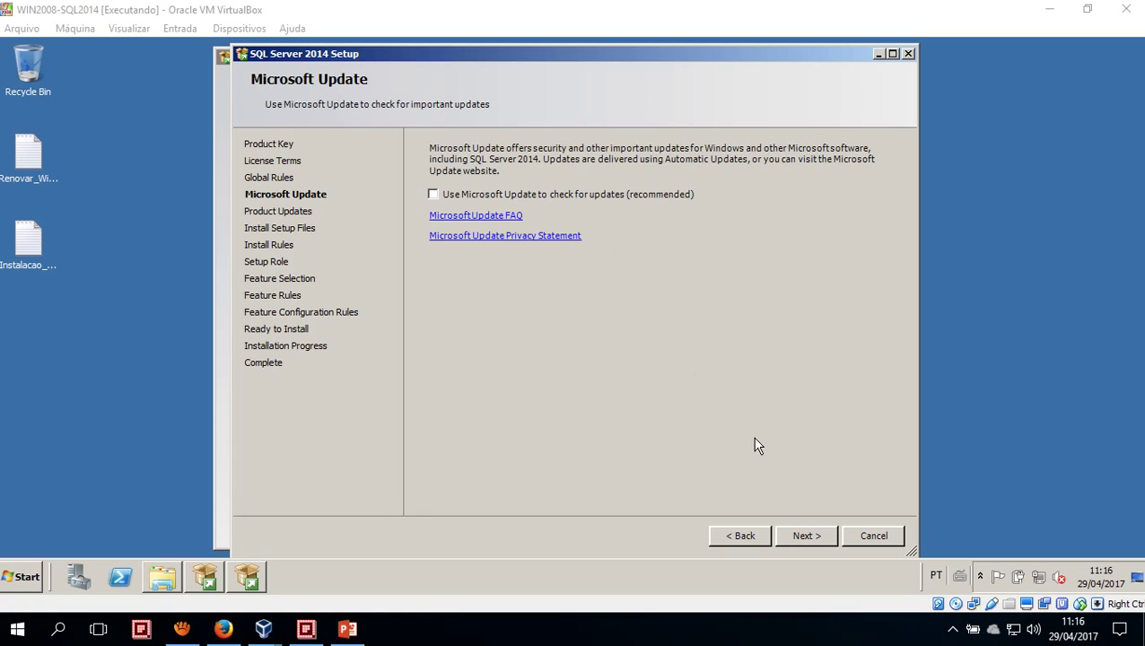
pyautogui.click(809, 540)
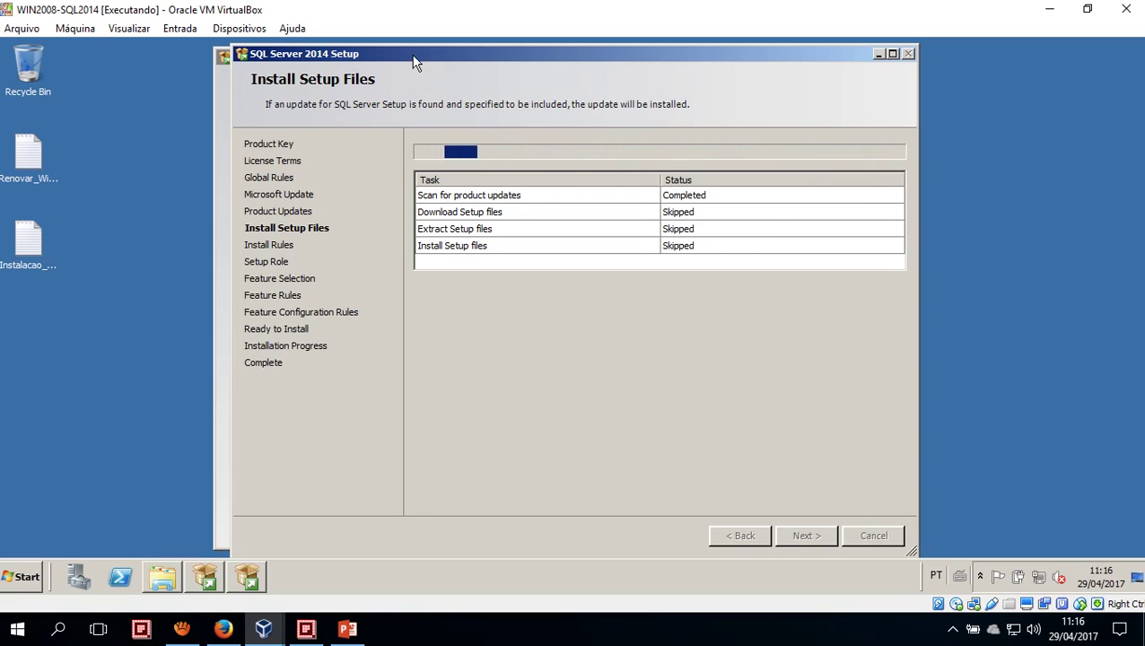
# View the install rule details, noting the Windows Firewall warning, and continue to Setup Role
pyautogui.moveTo(388, 56); pyautogui.dragTo(336, 52)
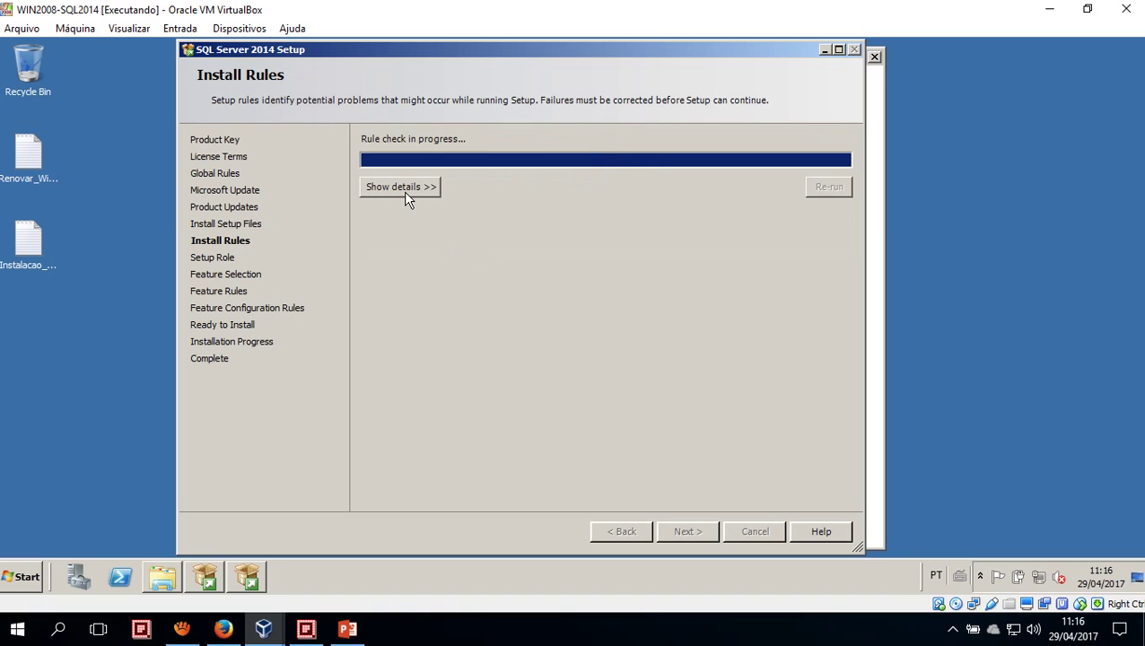
pyautogui.click(404, 190)
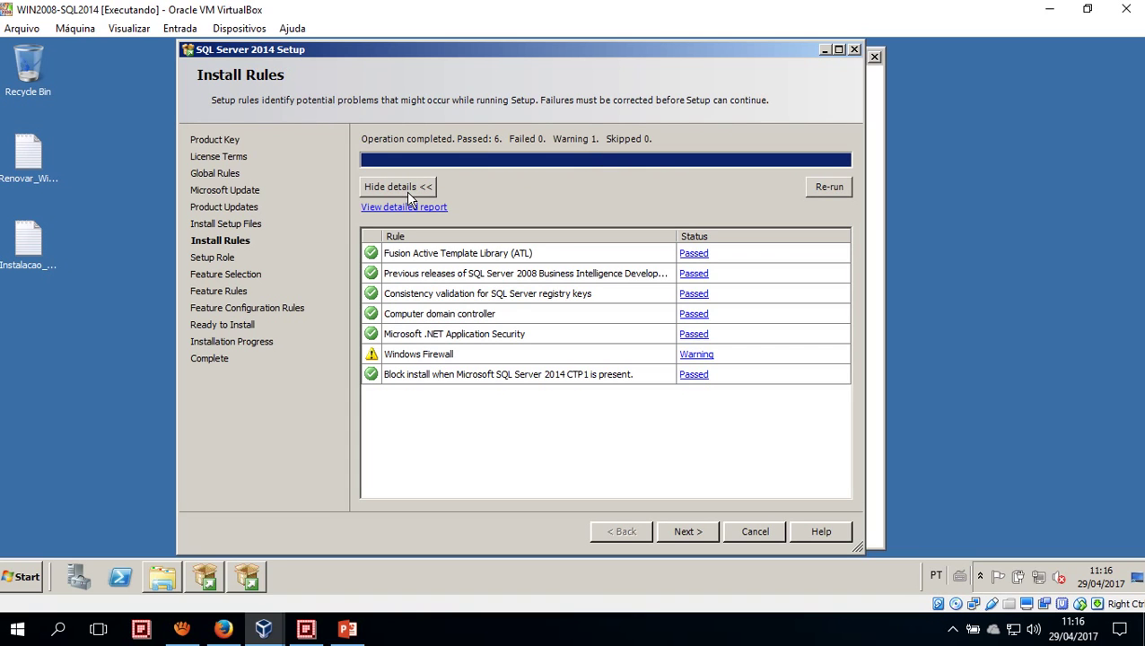
pyautogui.click(567, 627)
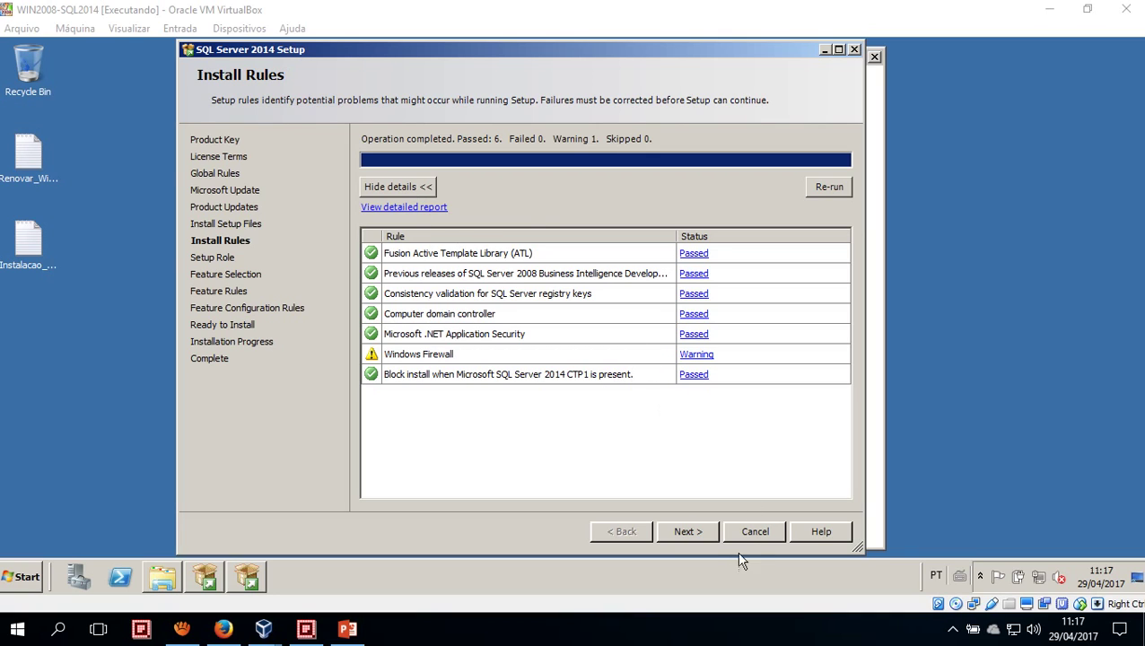
pyautogui.click(687, 532)
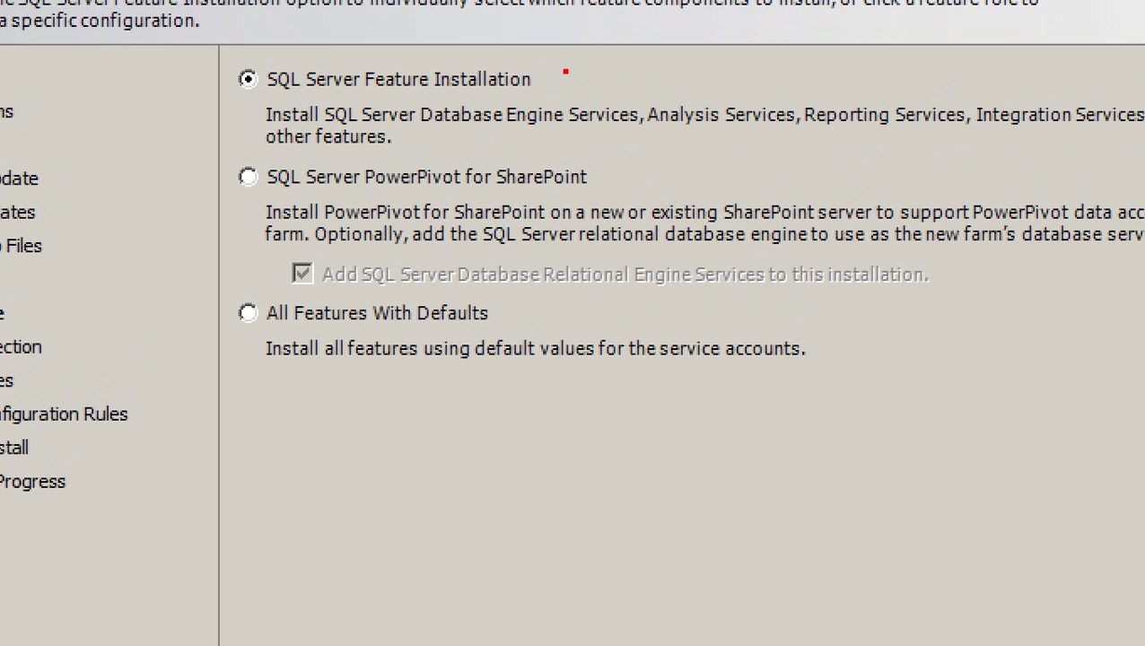
# Keep 'SQL Server Feature Installation' as the setup role and proceed to feature selection
pyautogui.moveTo(565, 72); pyautogui.dragTo(708, 40)
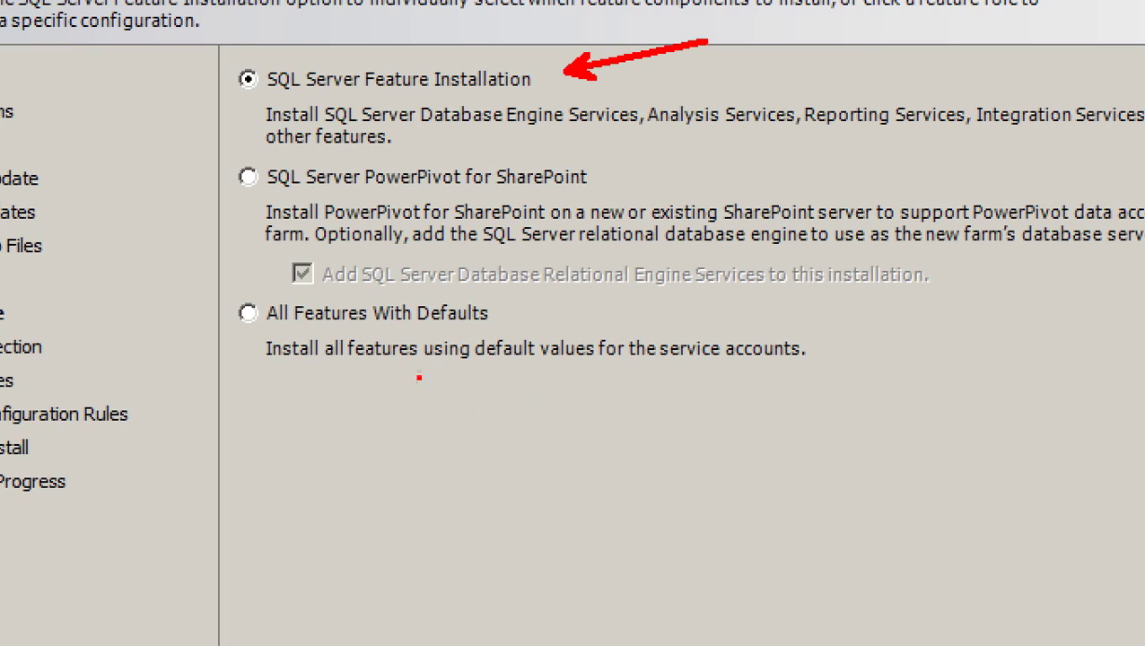
pyautogui.moveTo(305, 314); pyautogui.dragTo(477, 228)
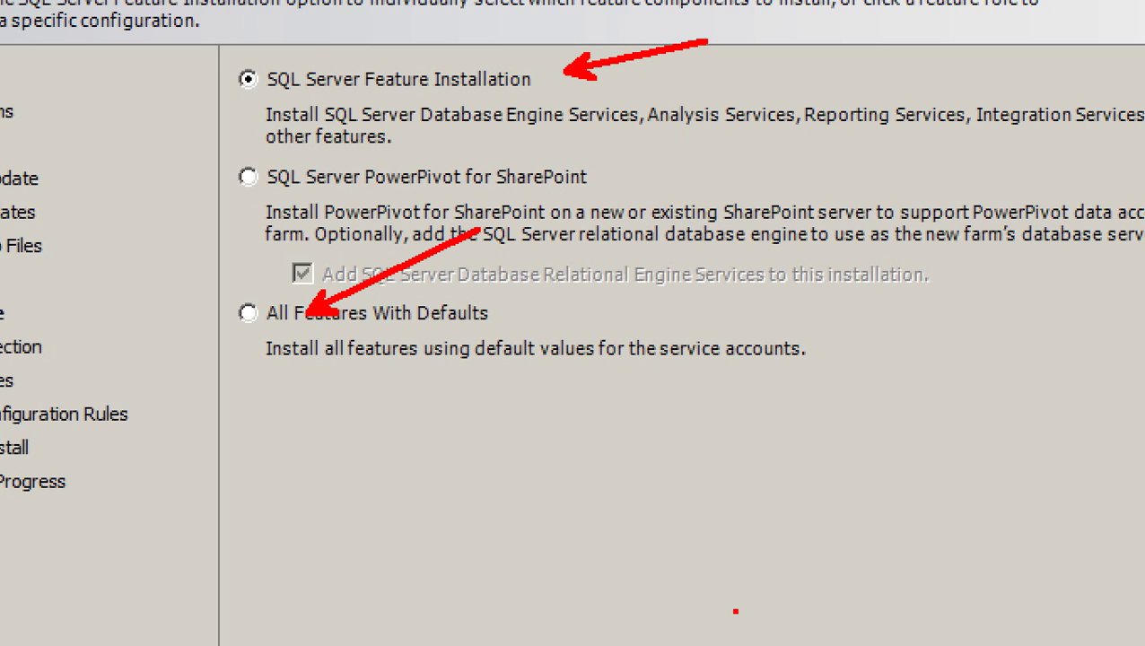
pyautogui.press('Escape')
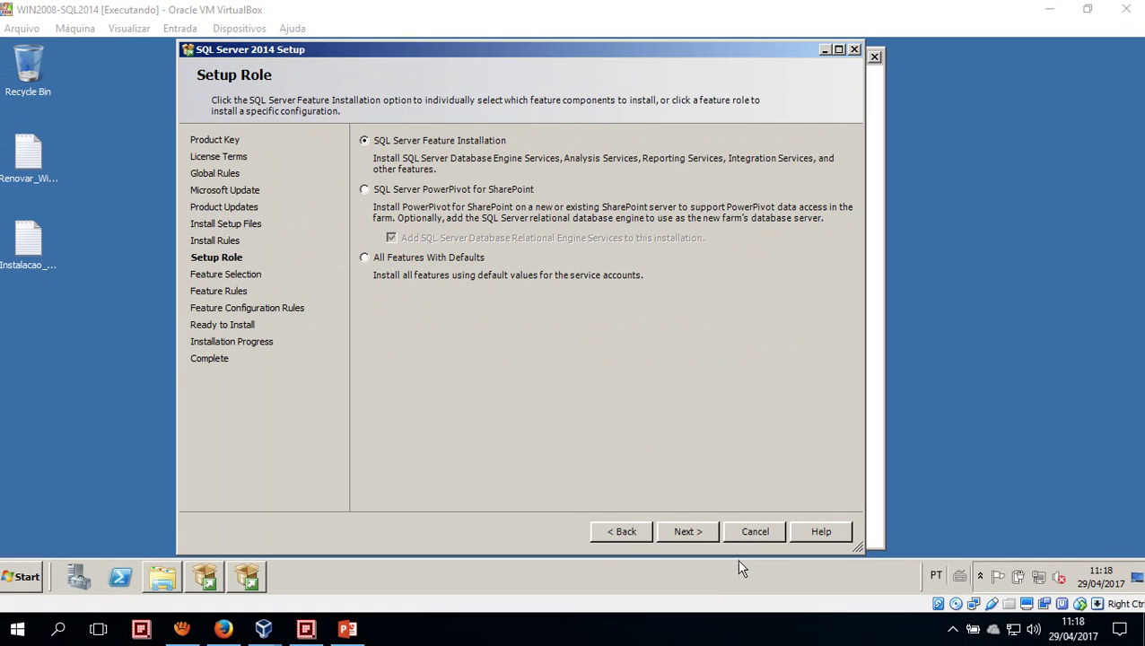
pyautogui.click(700, 539)
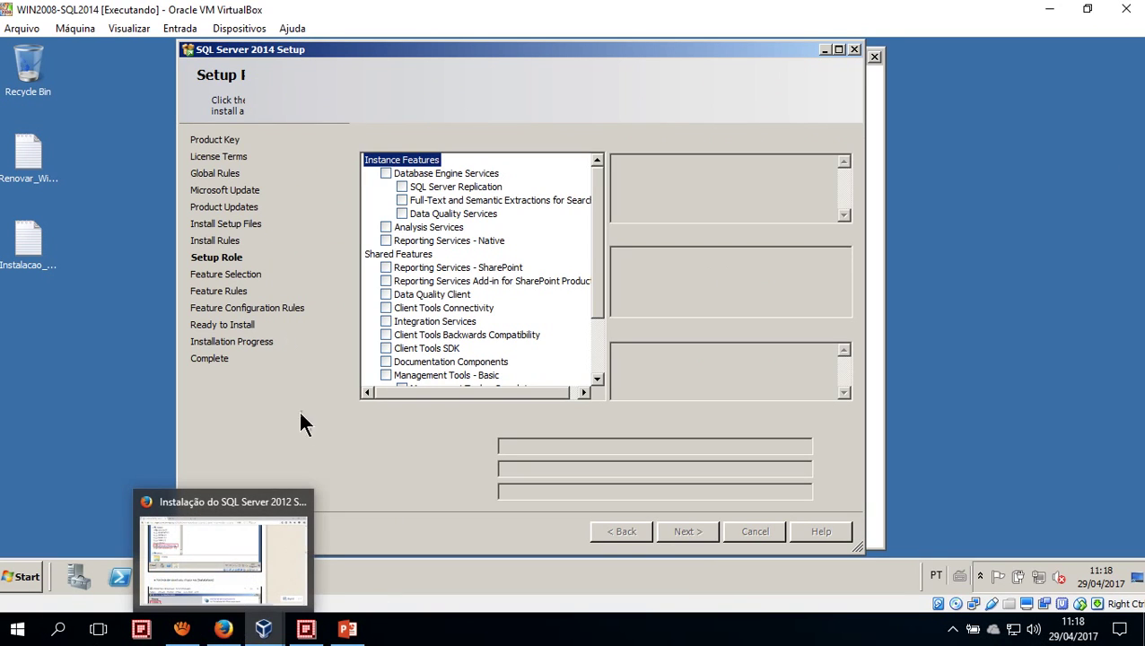
# Scroll the Firefox tutorial to the Feature Selection screenshot showing which features are ticked
pyautogui.click(224, 629)
pyautogui.scroll(-20, 211, 435)
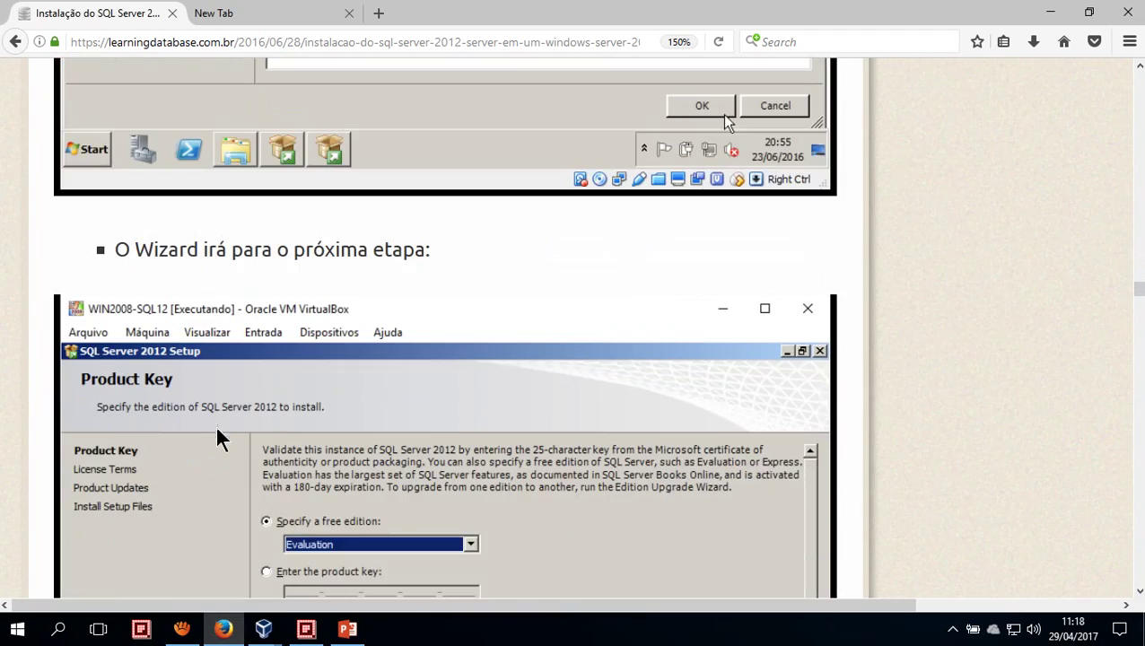
pyautogui.scroll(-20, 216, 425)
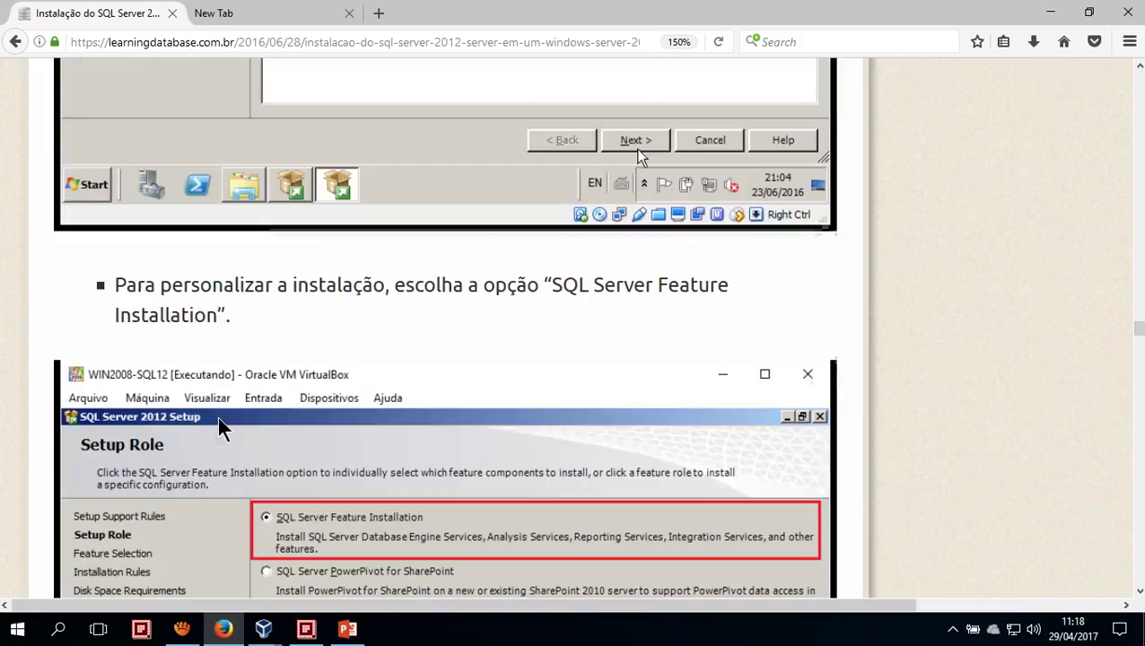
pyautogui.scroll(-10, 219, 415)
pyautogui.scroll(5, 236, 390)
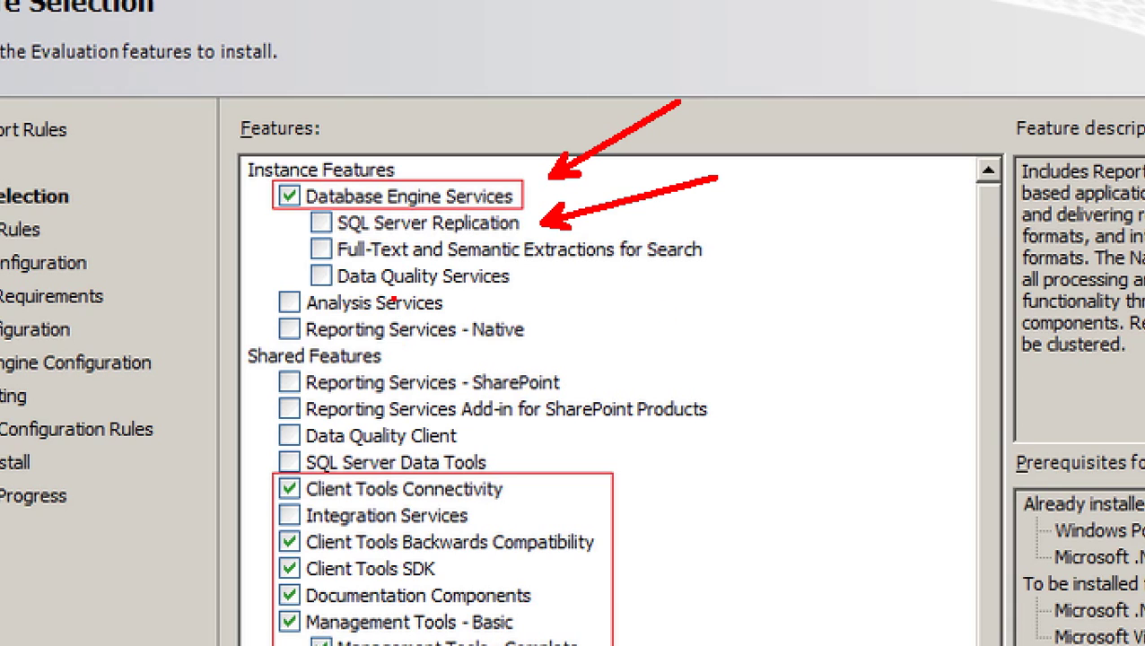
# Mark Database Engine Services on the tutorial screenshot and scroll down to its D: directory settings
pyautogui.moveTo(319, 150); pyautogui.dragTo(418, 21)
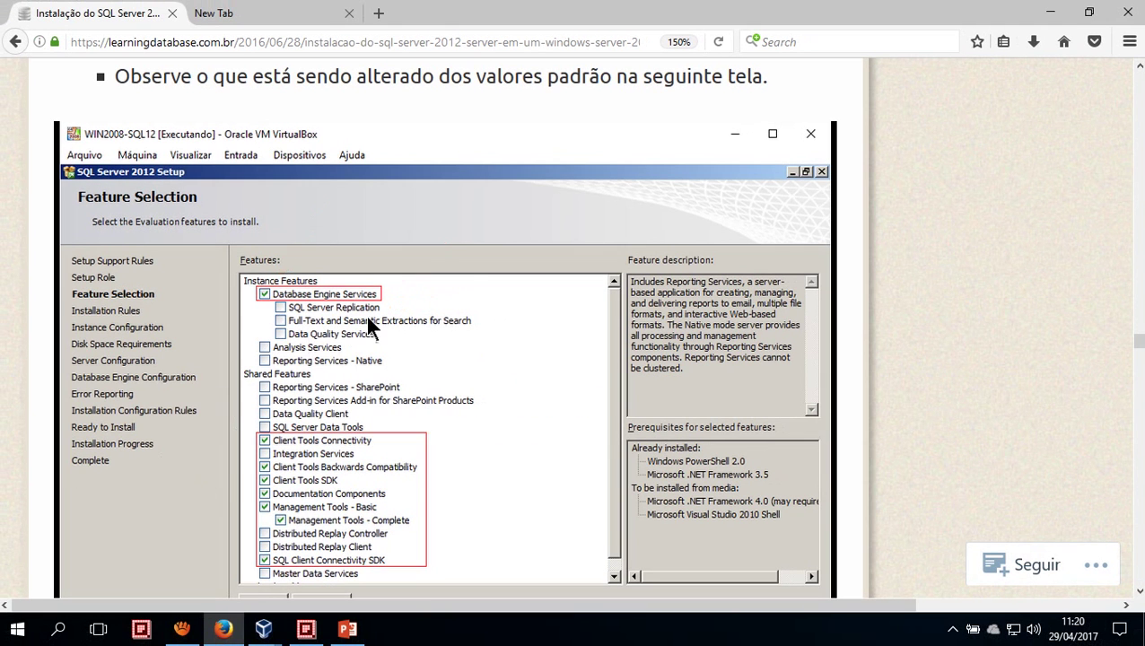
pyautogui.scroll(-3, 327, 345)
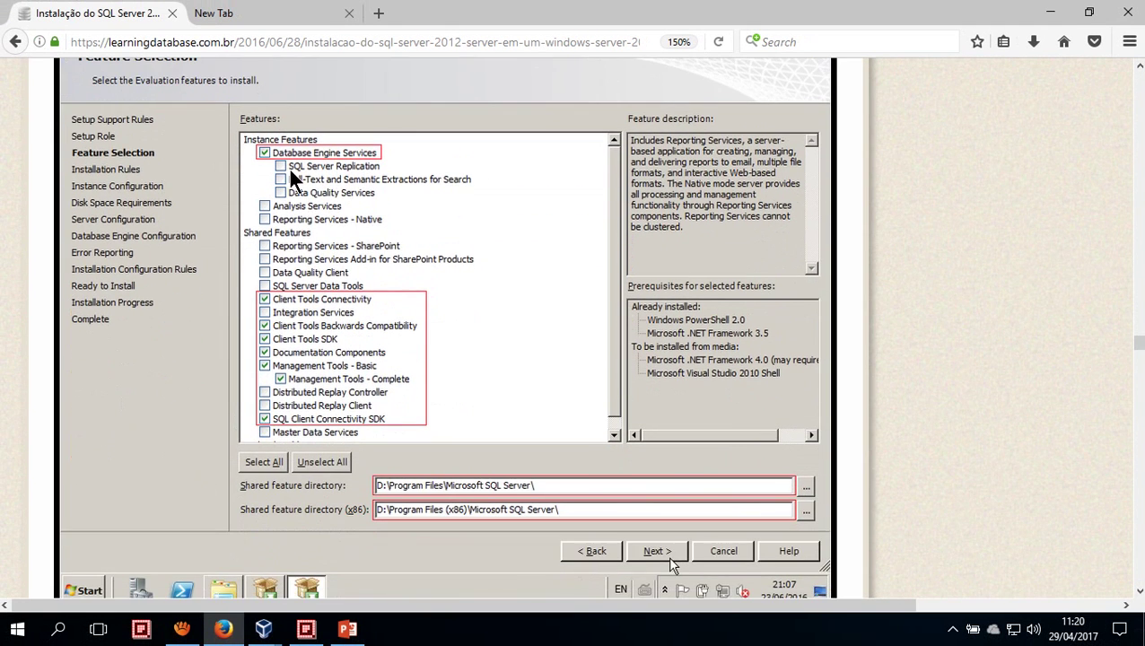
# Tick Database Engine Services in the VM's Feature Selection page
pyautogui.click(262, 629)
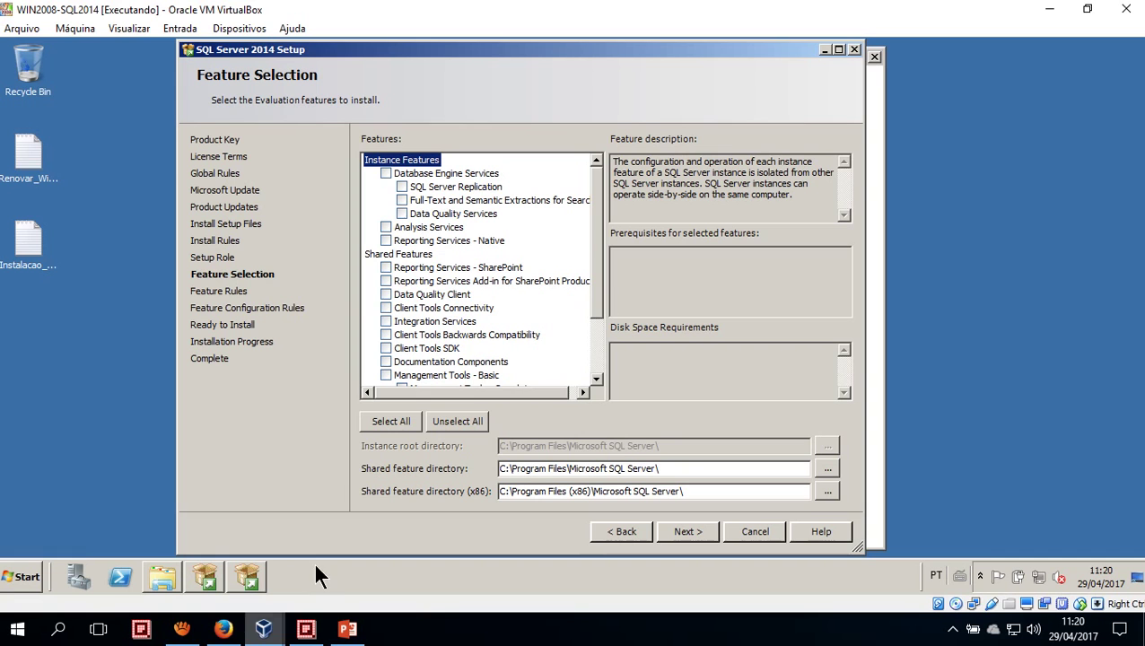
pyautogui.click(385, 173)
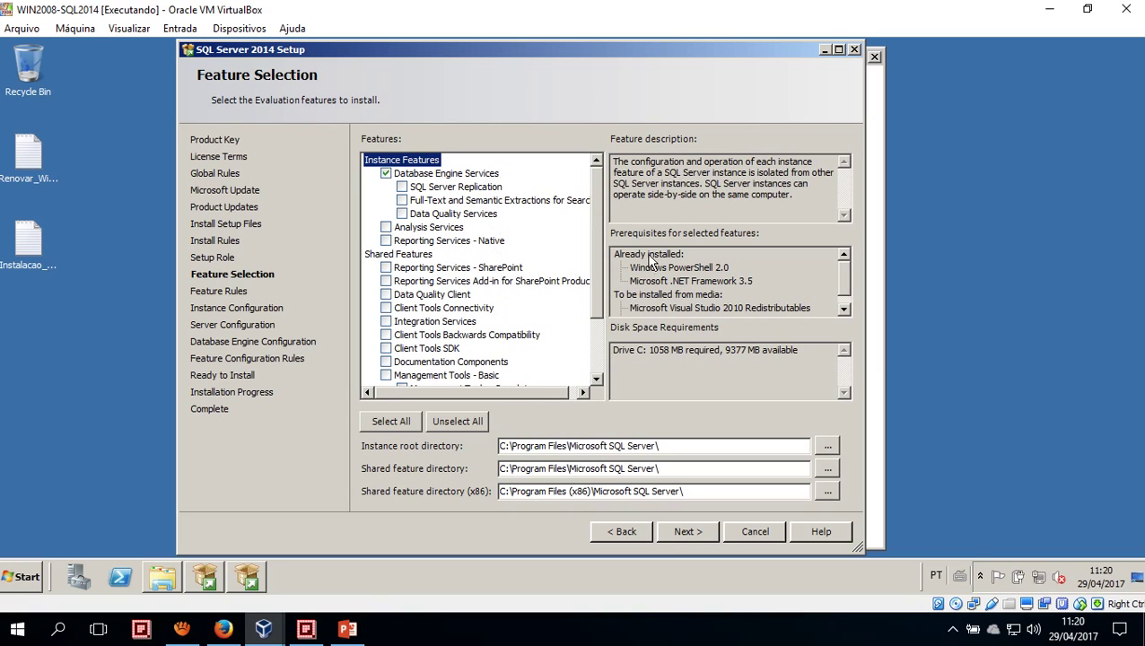
pyautogui.hotkey('alt', 'Tab')
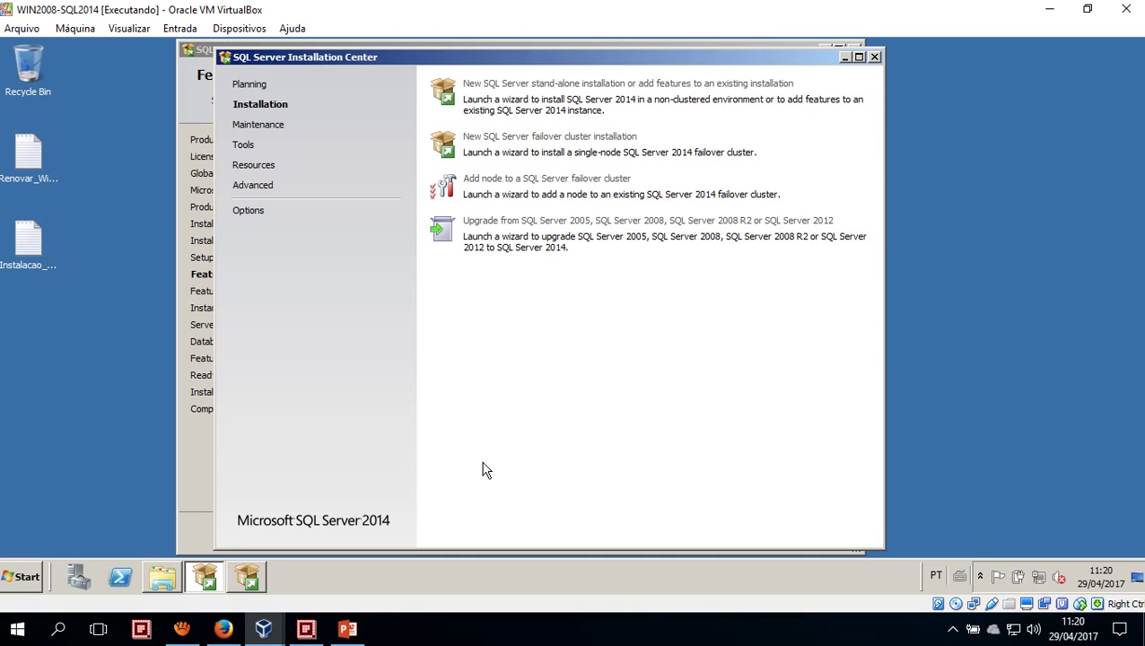
pyautogui.hotkey('alt', 'Tab')
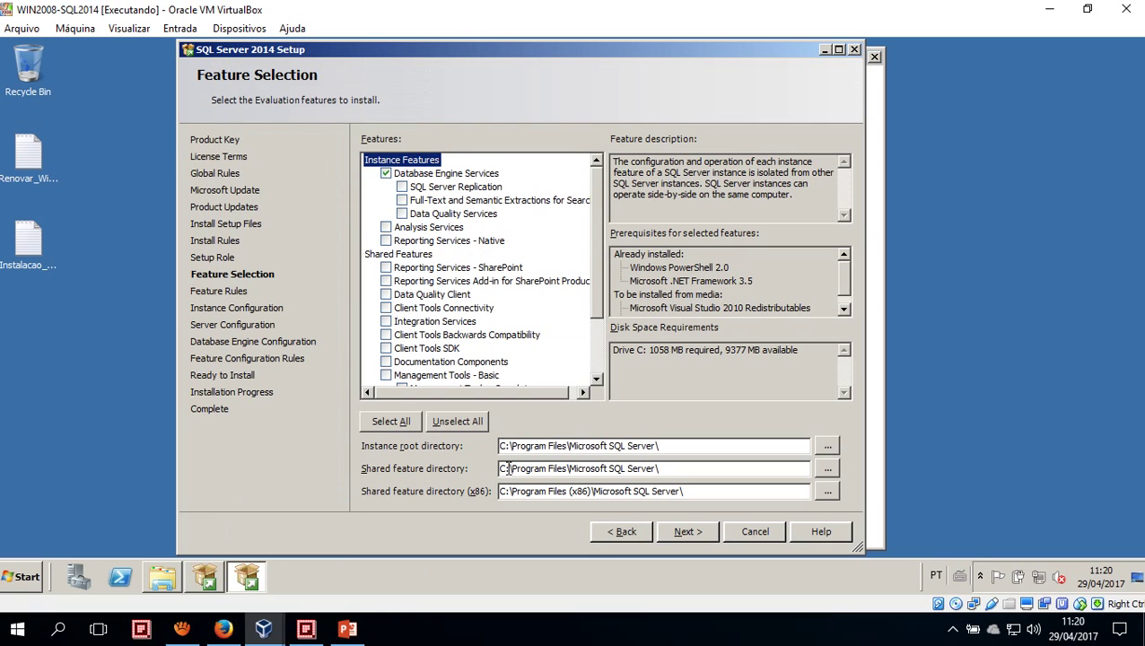
pyautogui.click(223, 629)
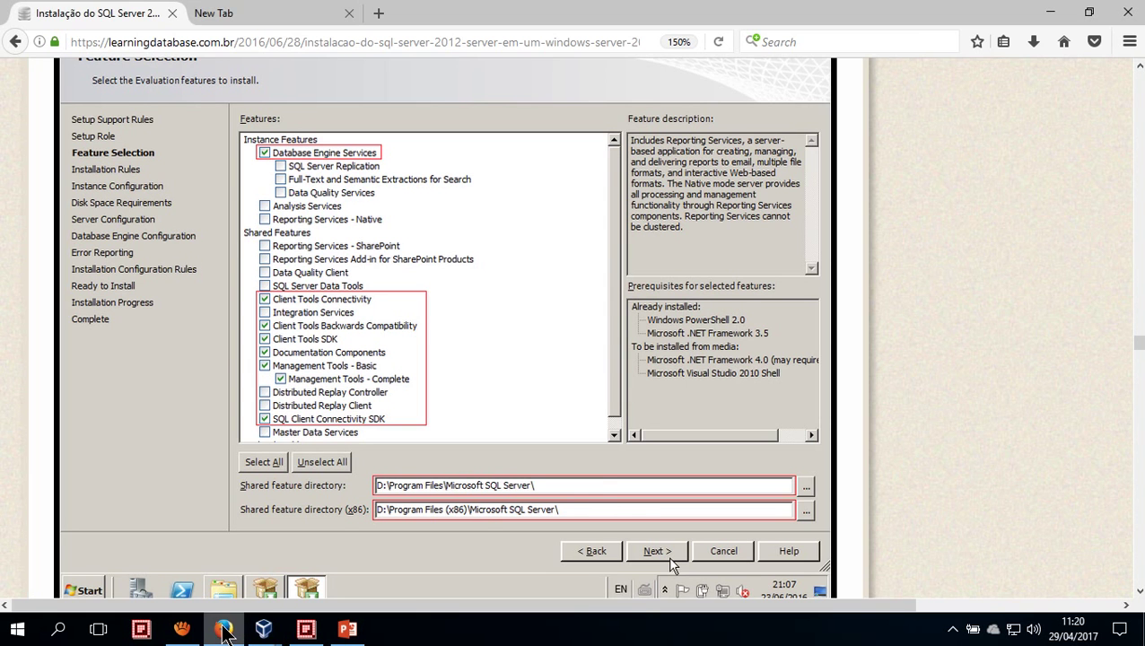
pyautogui.click(224, 630)
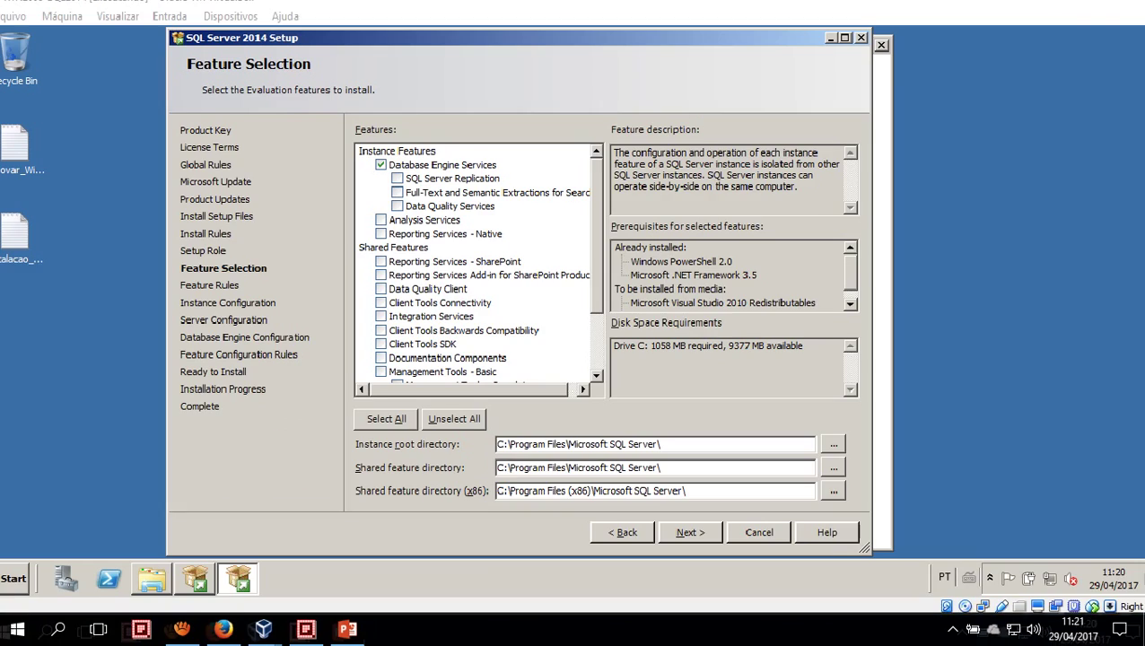
# Change the instance root, shared feature and shared feature (x86) directories from C: to D:
pyautogui.click(505, 445)
pyautogui.press('BackSpace')
pyautogui.write('D')
pyautogui.click(504, 468)
pyautogui.press('BackSpace')
pyautogui.write('D')
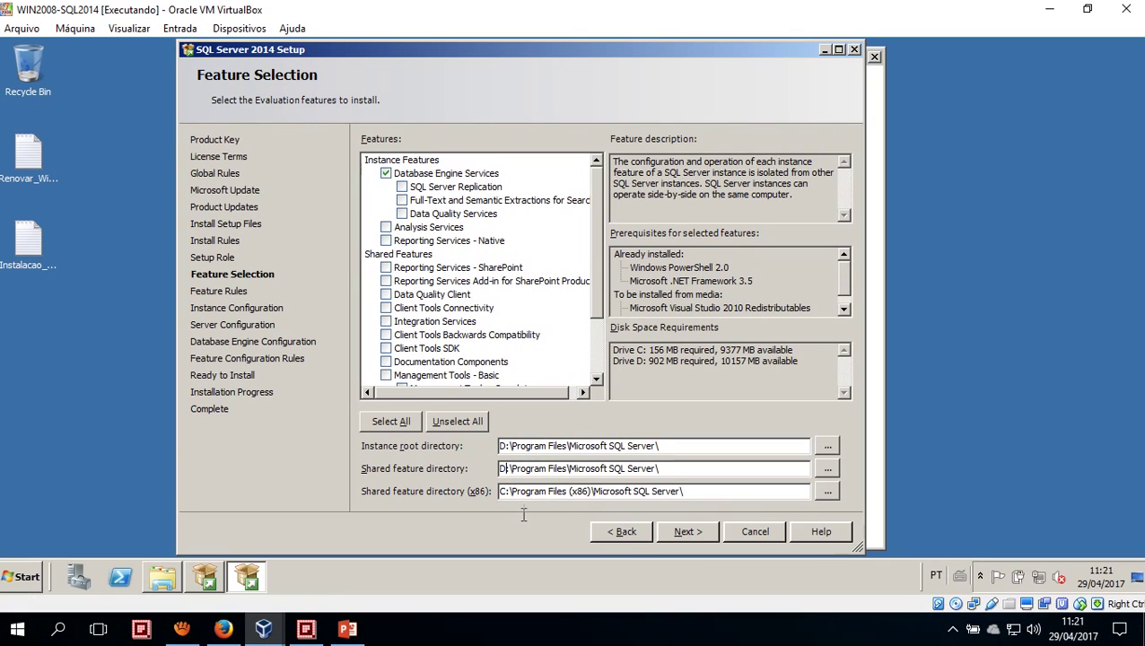
pyautogui.click(508, 494)
pyautogui.write('D')
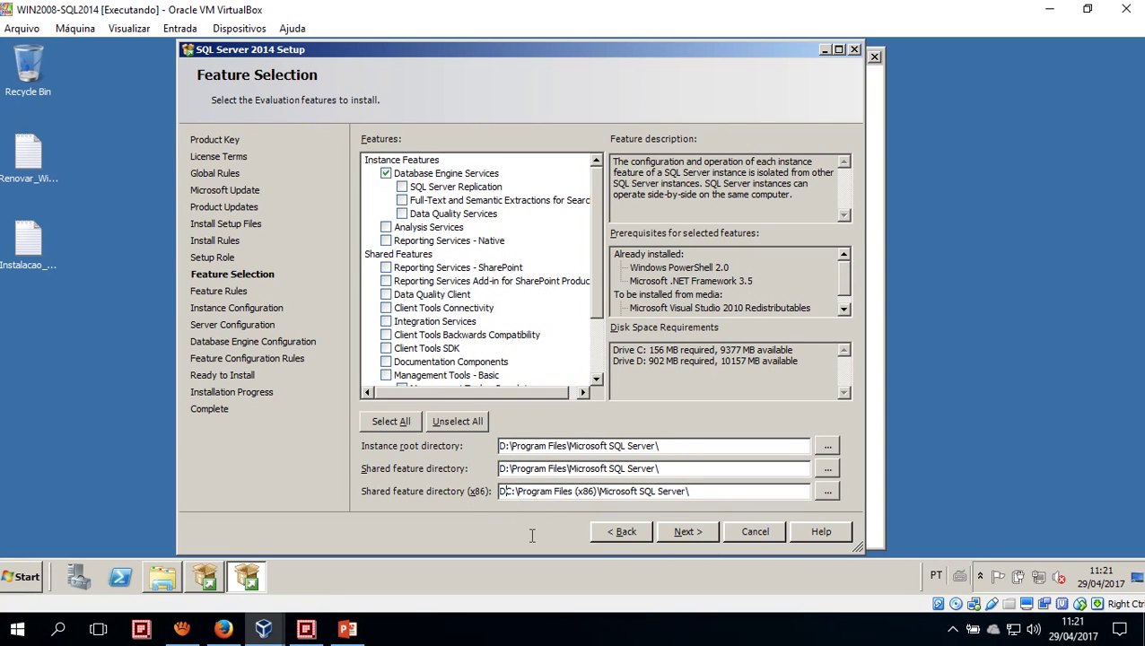
pyautogui.press('Delete')
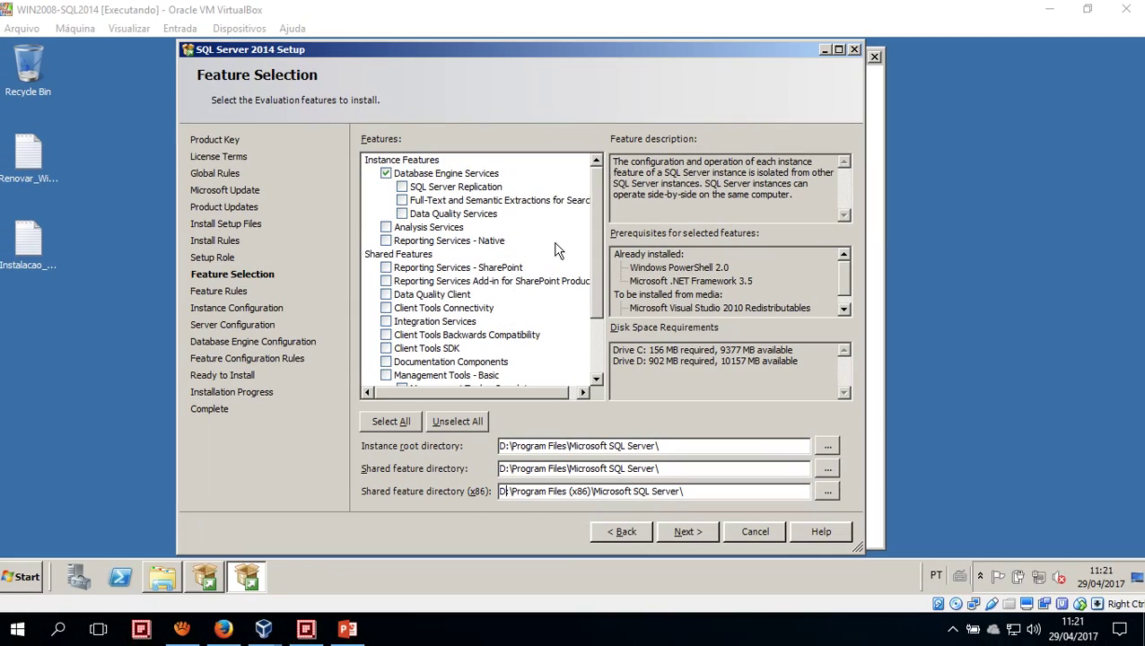
# Compare the D: directory settings against the tutorial page, then return to the setup wizard
pyautogui.moveTo(595, 238); pyautogui.dragTo(594, 297)
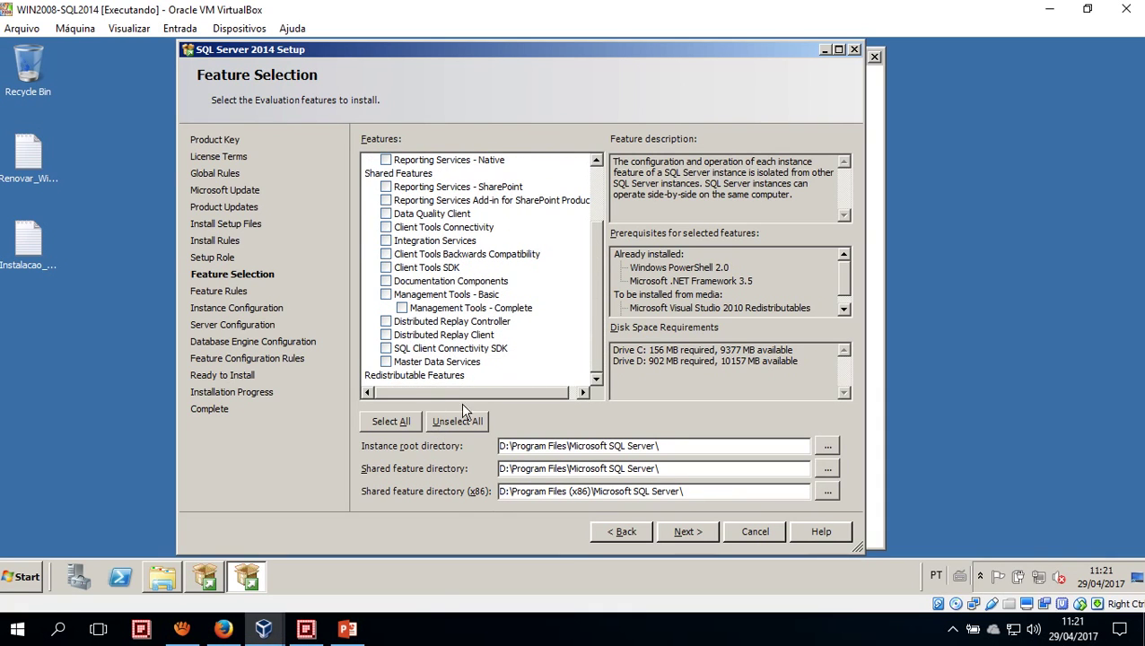
pyautogui.click(223, 628)
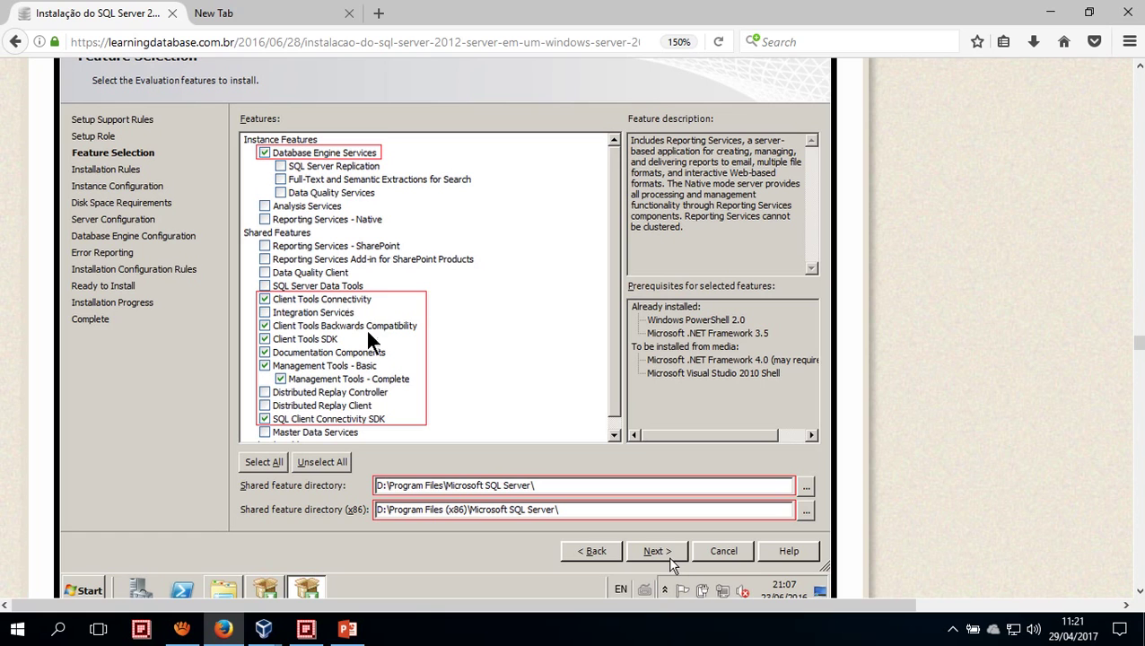
pyautogui.click(263, 628)
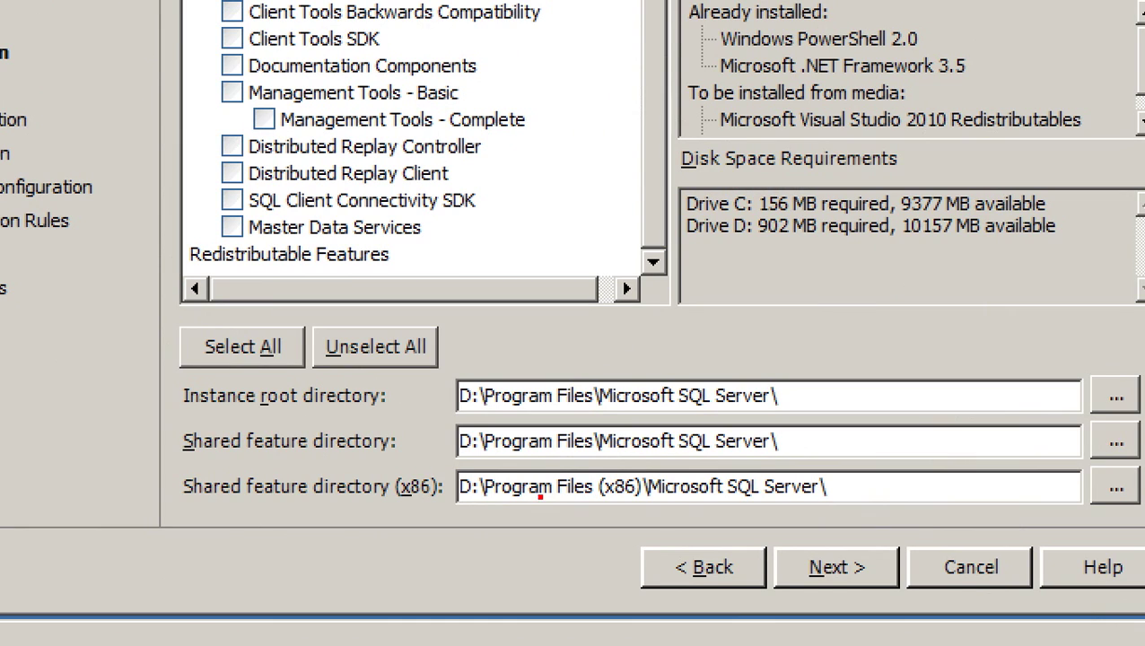
pyautogui.moveTo(437, 363); pyautogui.dragTo(481, 539)
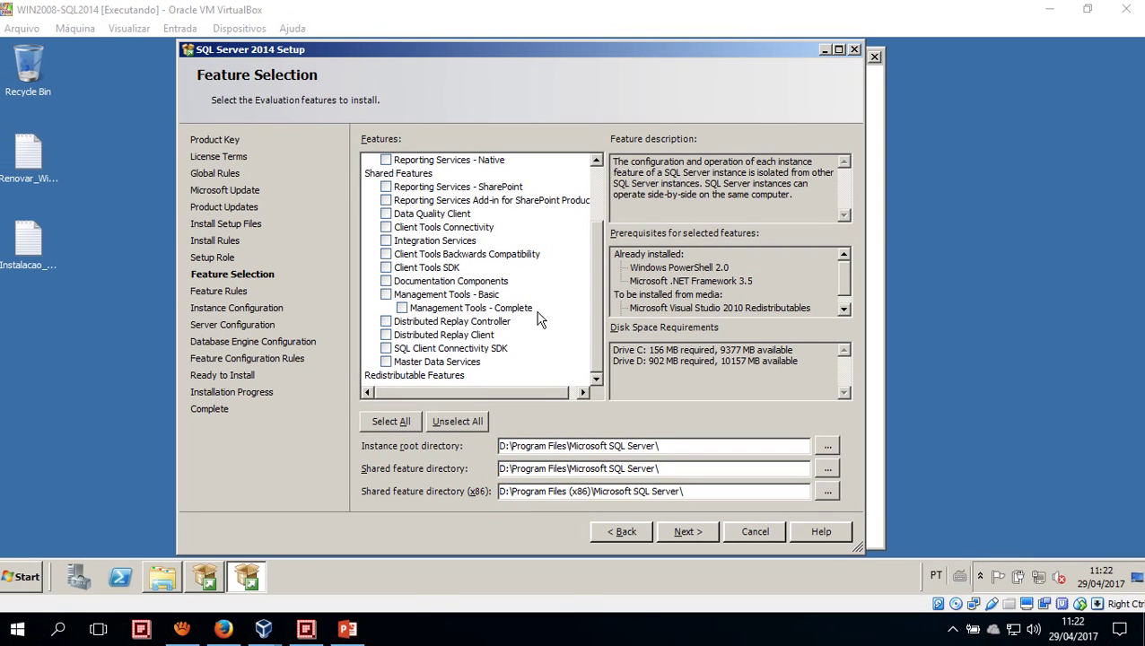
# Tick Client Tools Connectivity, Client Tools Backwards Compatibility and Management Tools, then continue to Instance Configuration
pyautogui.click(387, 229)
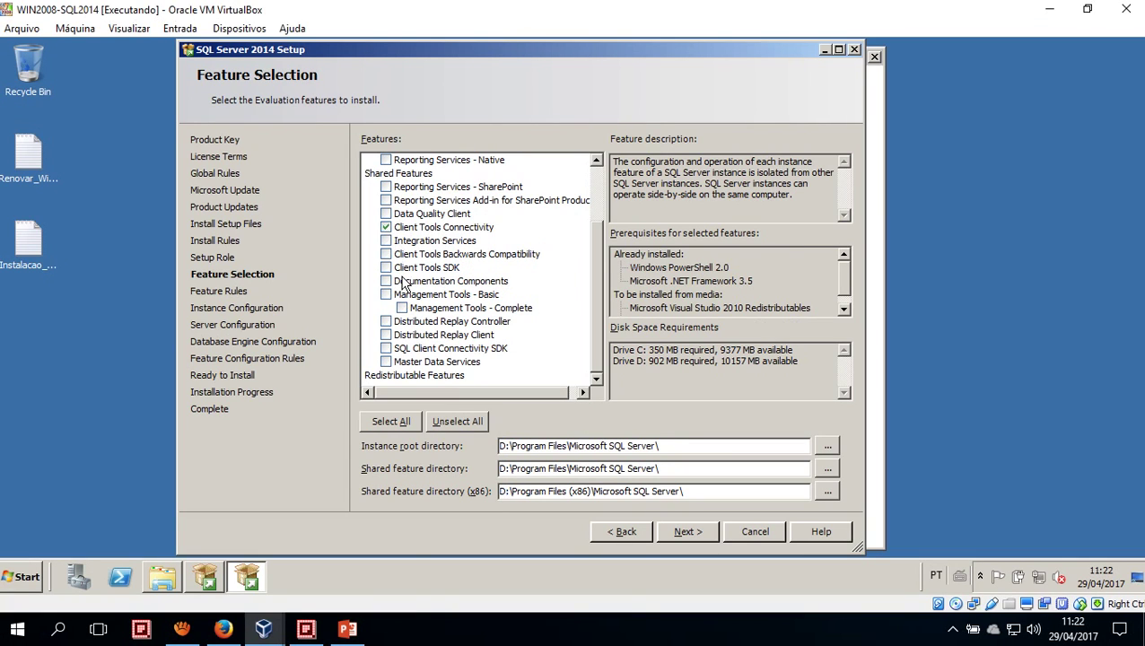
pyautogui.click(386, 255)
pyautogui.click(386, 295)
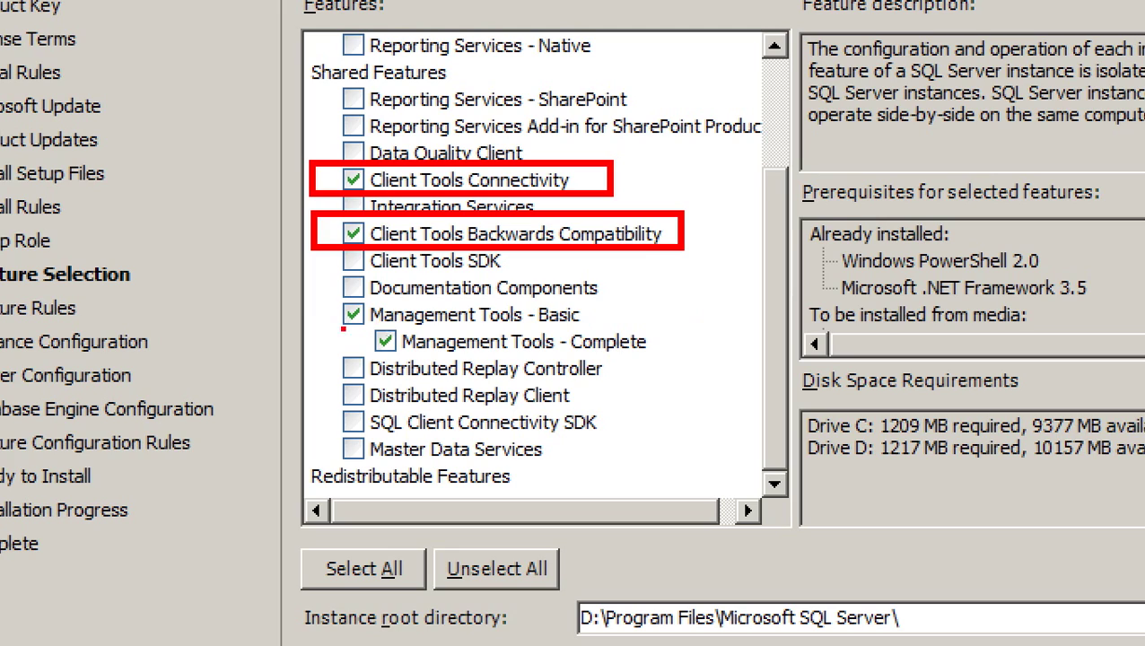
pyautogui.moveTo(306, 298)
pyautogui.mouseDown()
pyautogui.moveTo(532, 409)
pyautogui.moveTo(689, 356)
pyautogui.mouseUp()
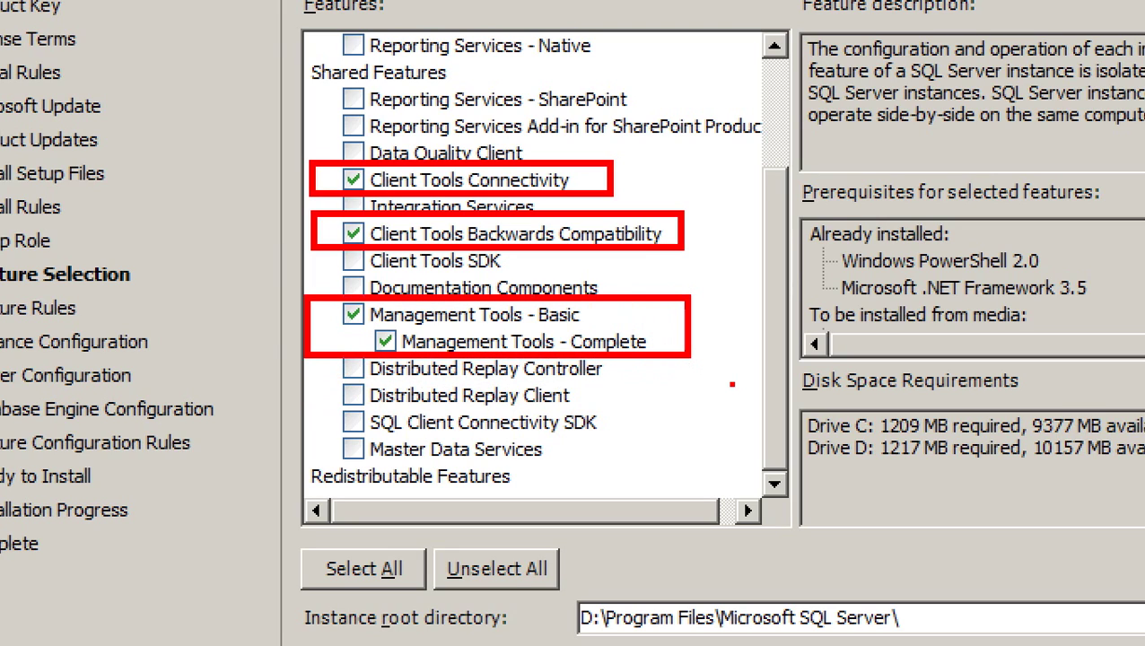
pyautogui.press('Escape')
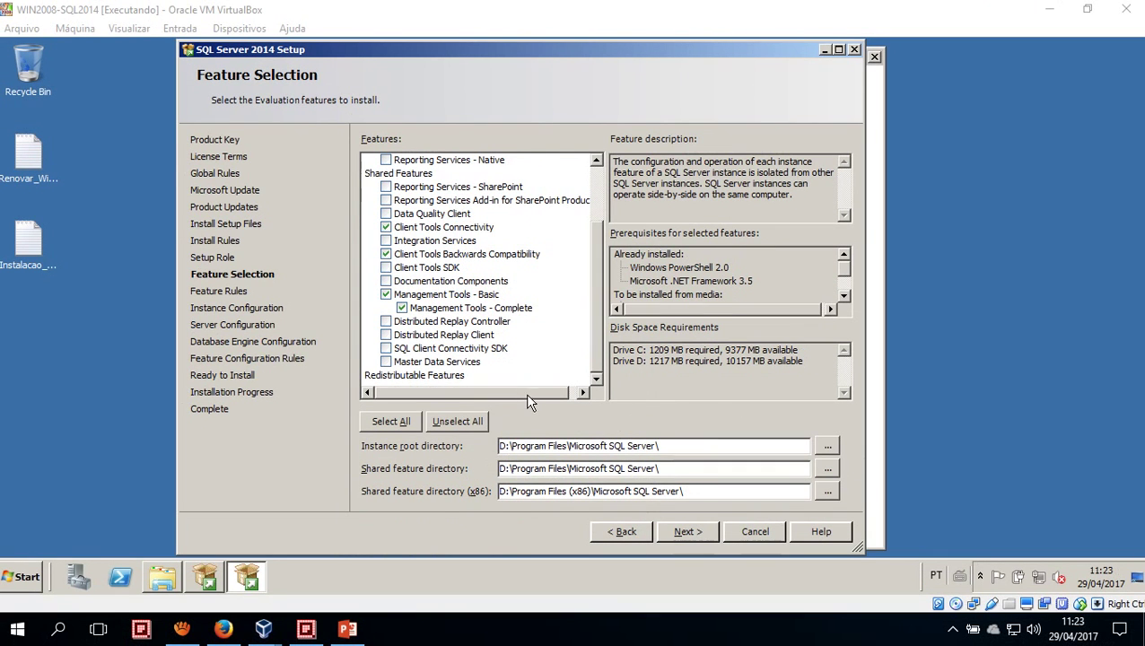
pyautogui.click(696, 531)
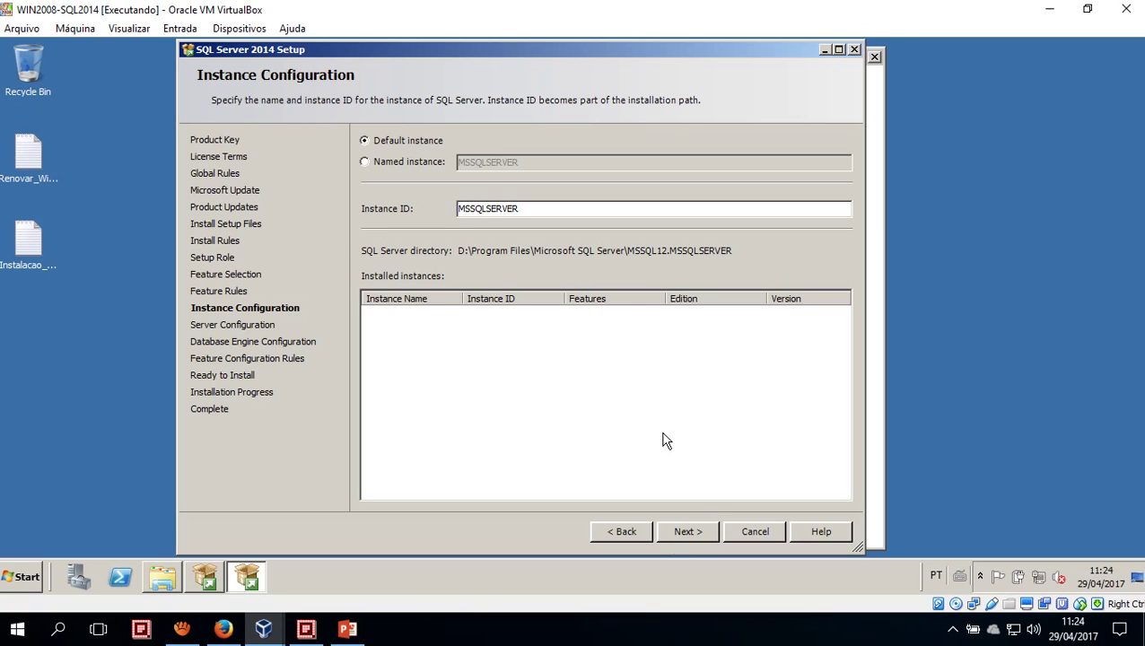
# Keep the default instance MSSQLSERVER and advance to Server Configuration
pyautogui.click(703, 535)
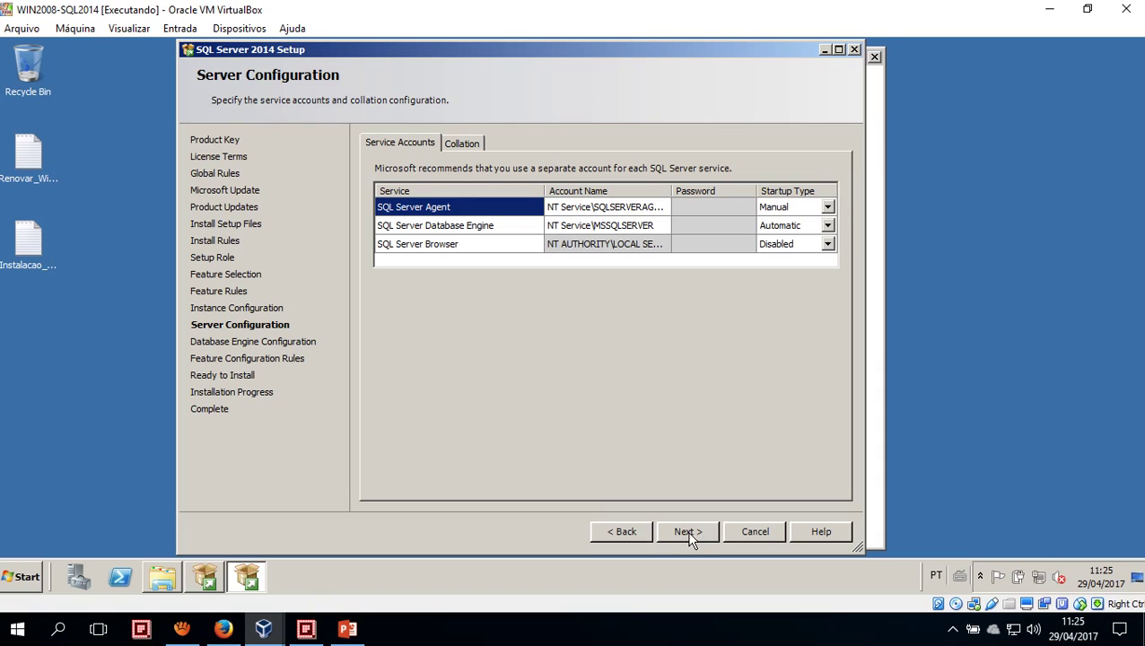
pyautogui.click(641, 531)
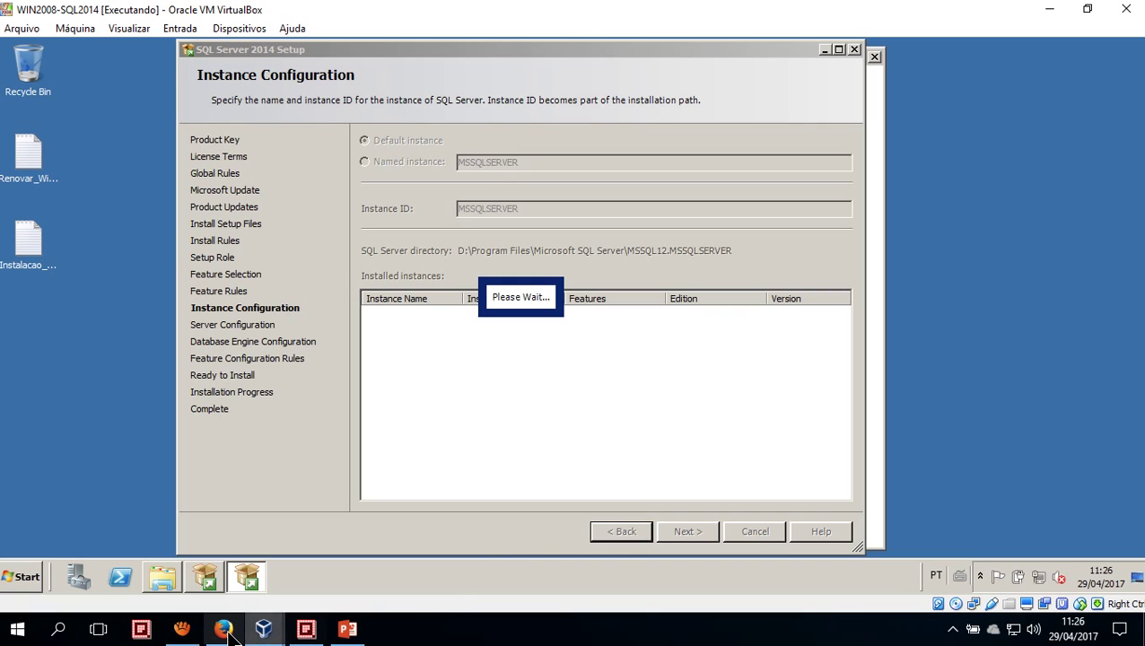
# Check the Firefox tutorial, then return to the VM's Feature Rules page showing 3 checks passed
pyautogui.click(223, 630)
pyautogui.scroll(-3, 400, 448)
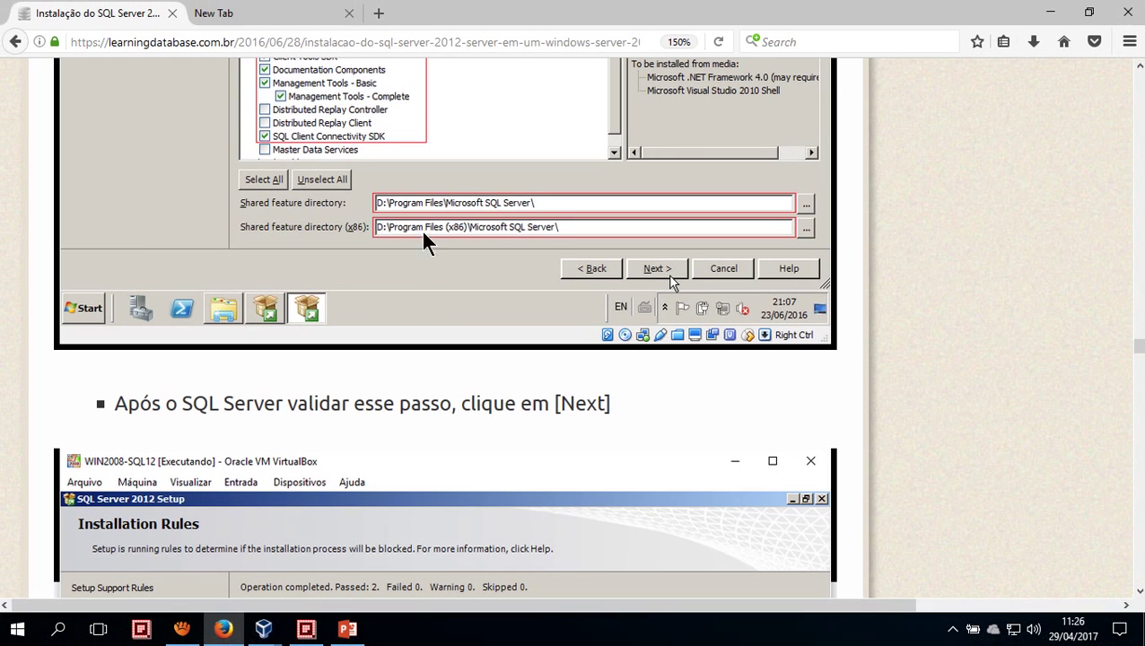
pyautogui.hotkey('alt', 'Tab')
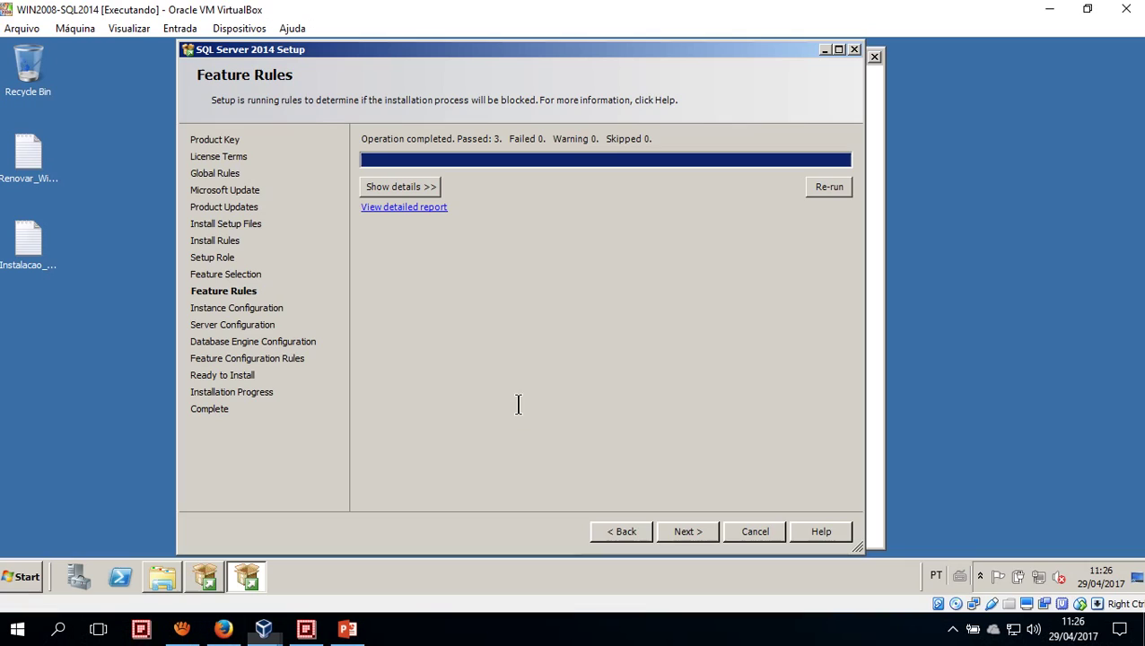
# Go back to Feature Selection, review the ticked client and management tools, and advance to Instance Configuration
pyautogui.click(628, 533)
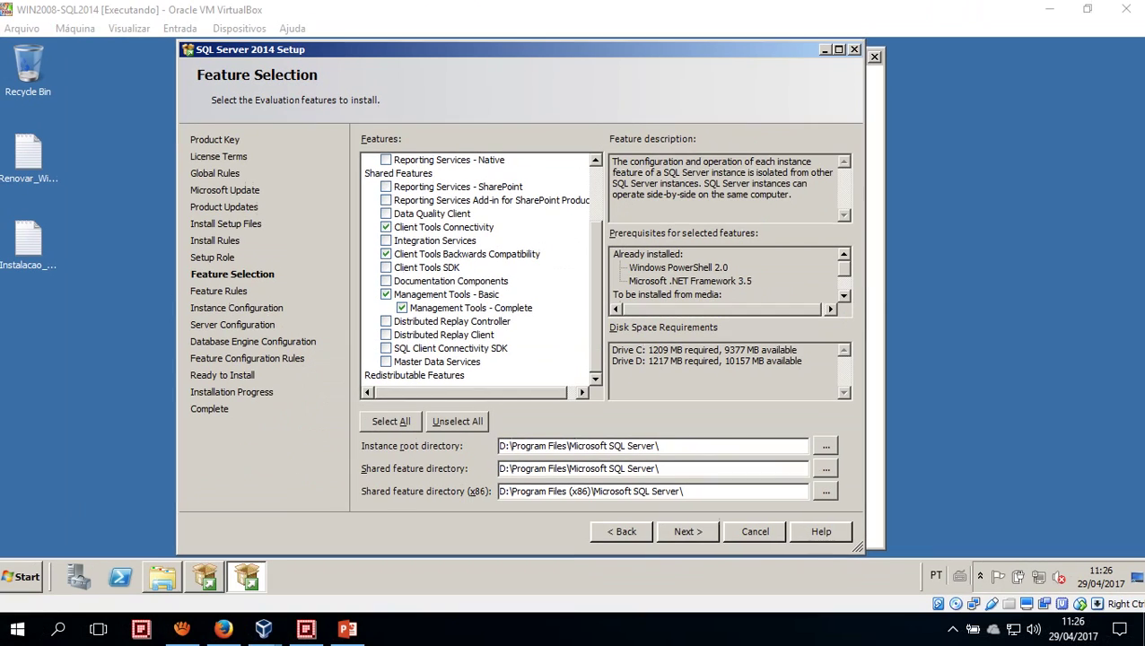
pyautogui.click(688, 532)
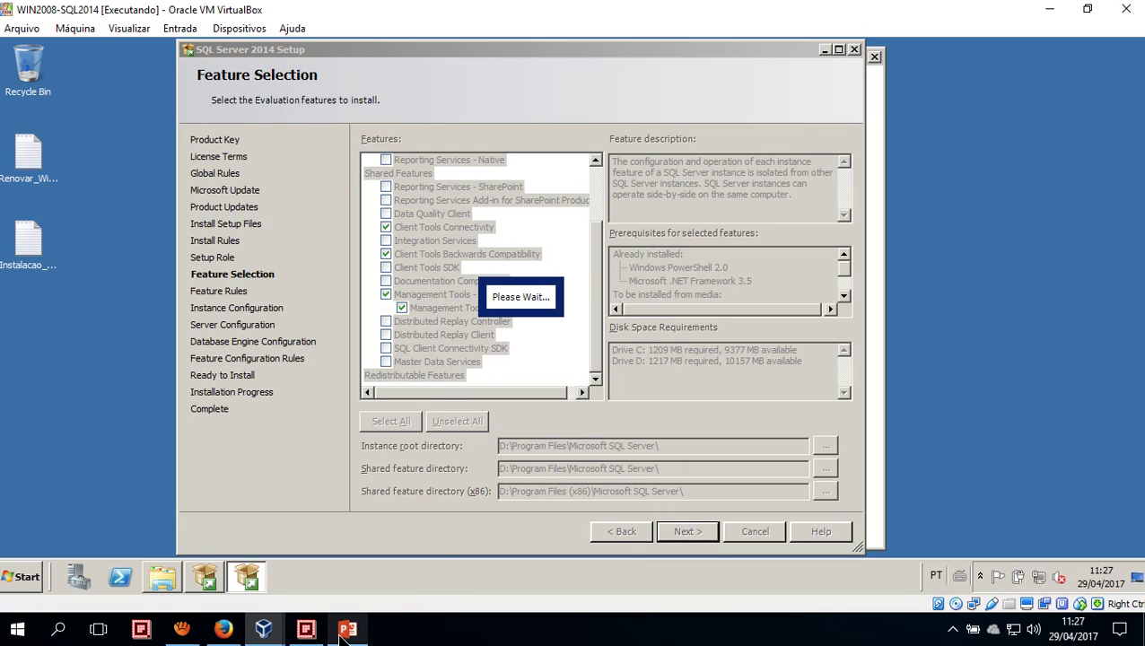
pyautogui.moveTo(342, 633)
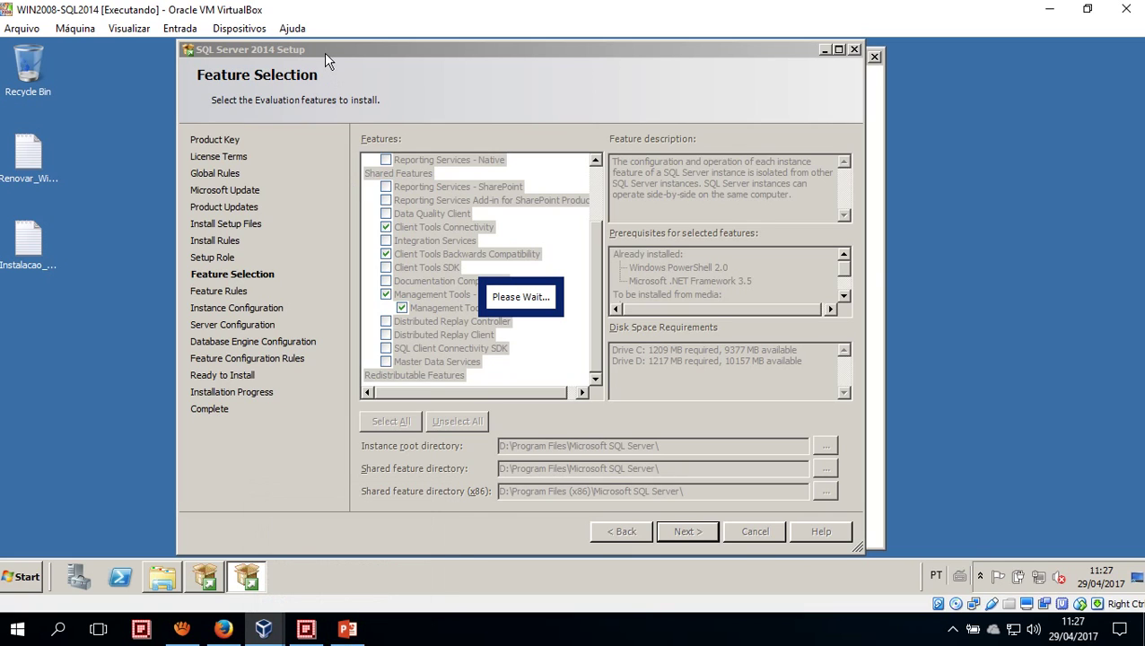
pyautogui.click(679, 532)
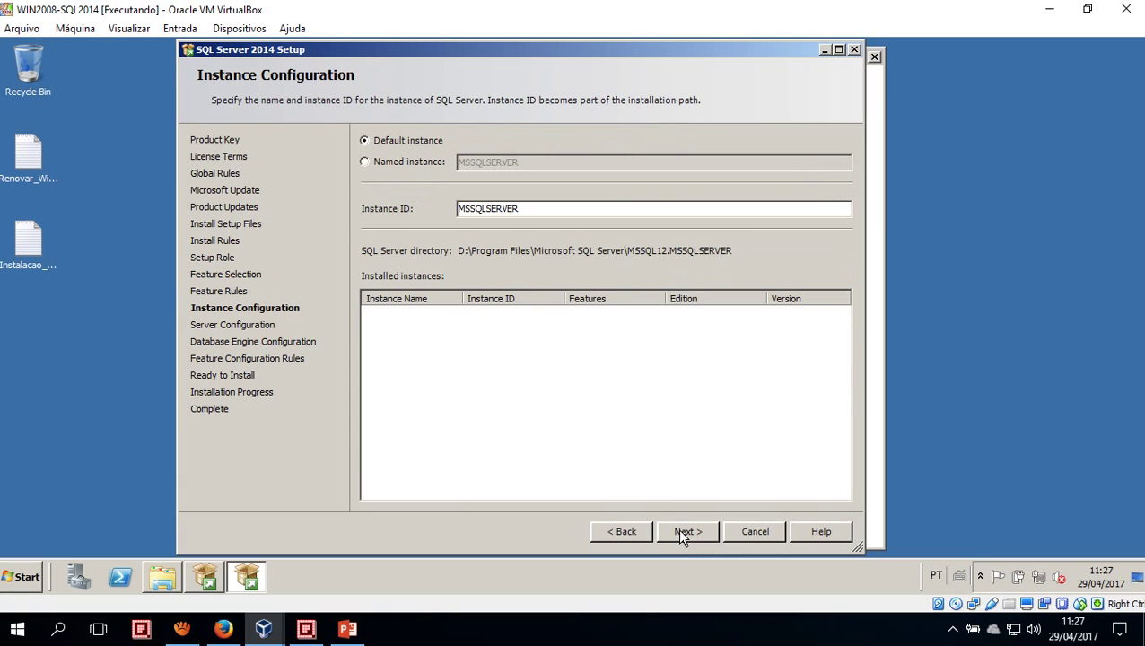
# Accept Default instance MSSQLSERVER on Instance Configuration and move on to Server Configuration
pyautogui.click(682, 531)
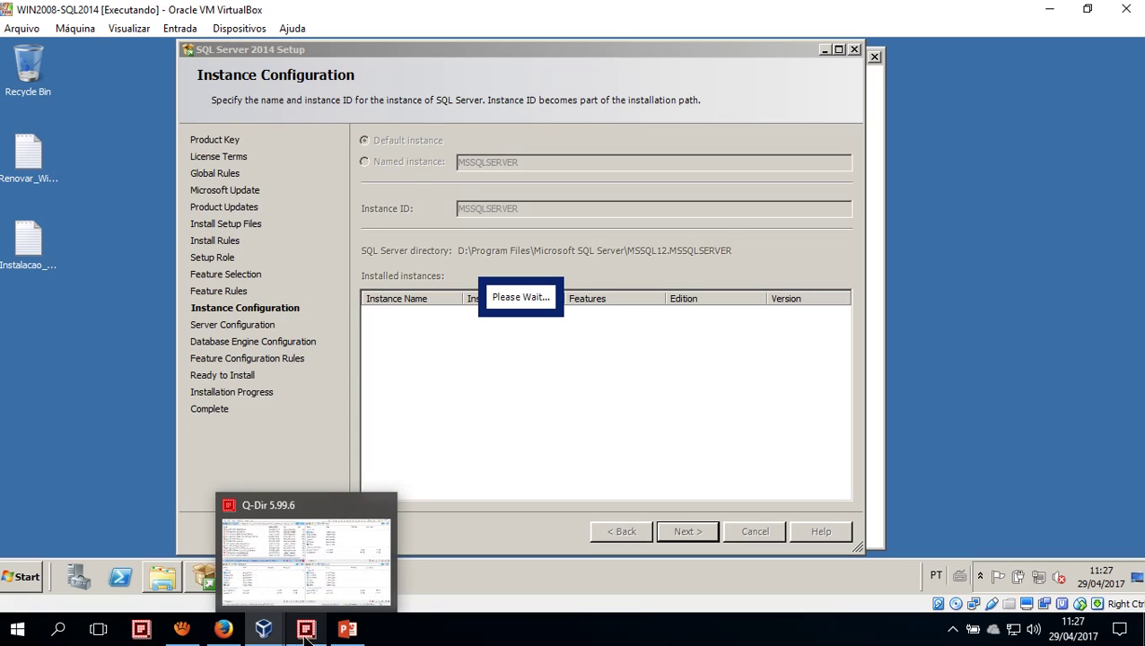
pyautogui.moveTo(275, 632)
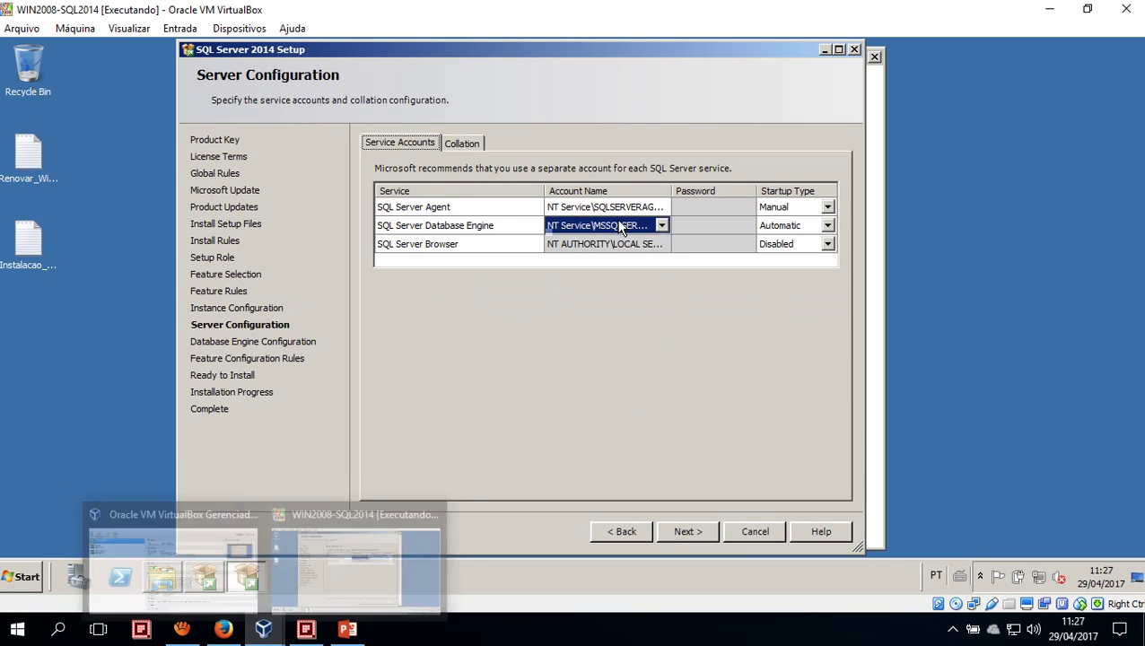
# Inspect the SQL Server Agent and Database Engine rows' Account Name and Password cells on Service Accounts
pyautogui.click(496, 229)
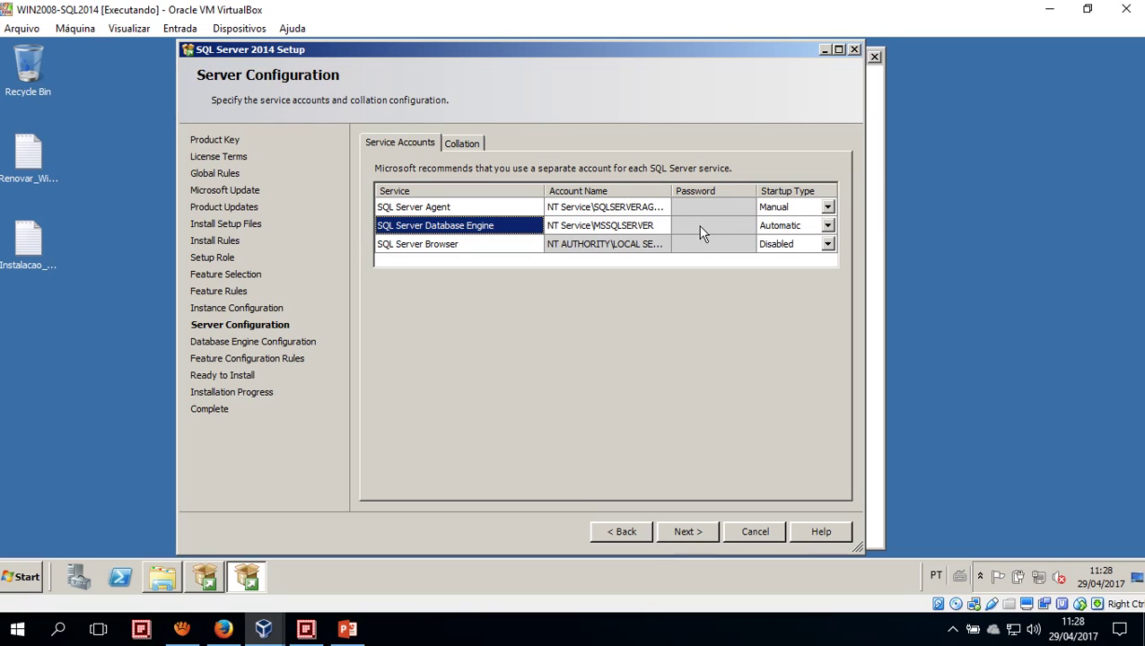
pyautogui.click(460, 208)
pyautogui.click(458, 223)
pyautogui.click(653, 209)
pyautogui.click(702, 212)
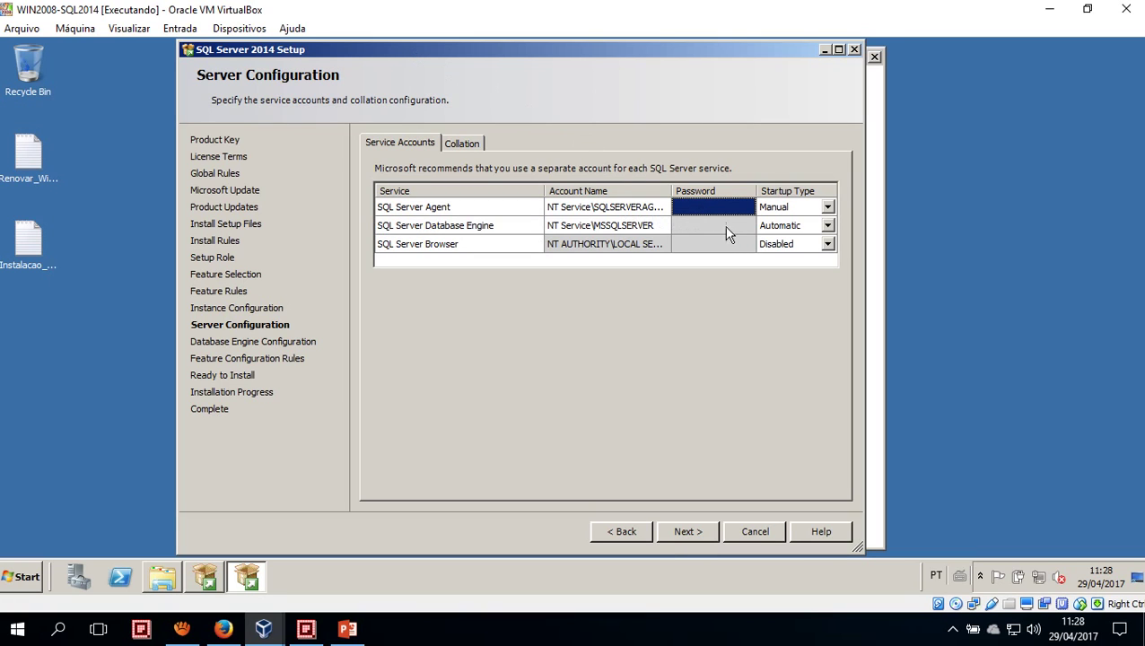
pyautogui.click(723, 226)
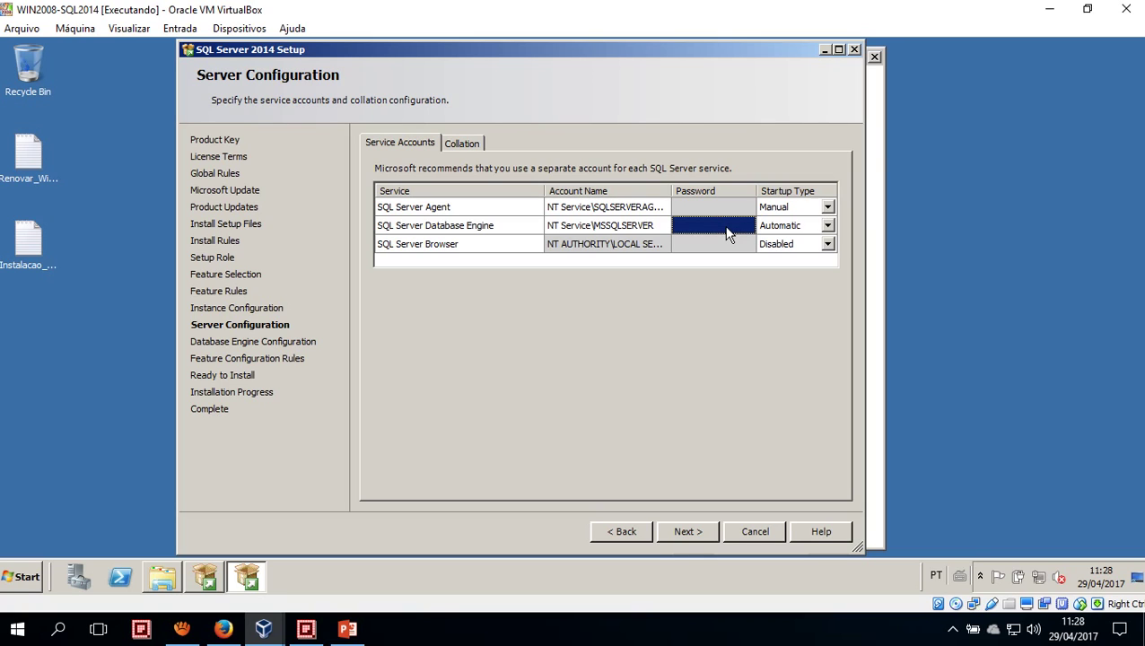
pyautogui.click(717, 209)
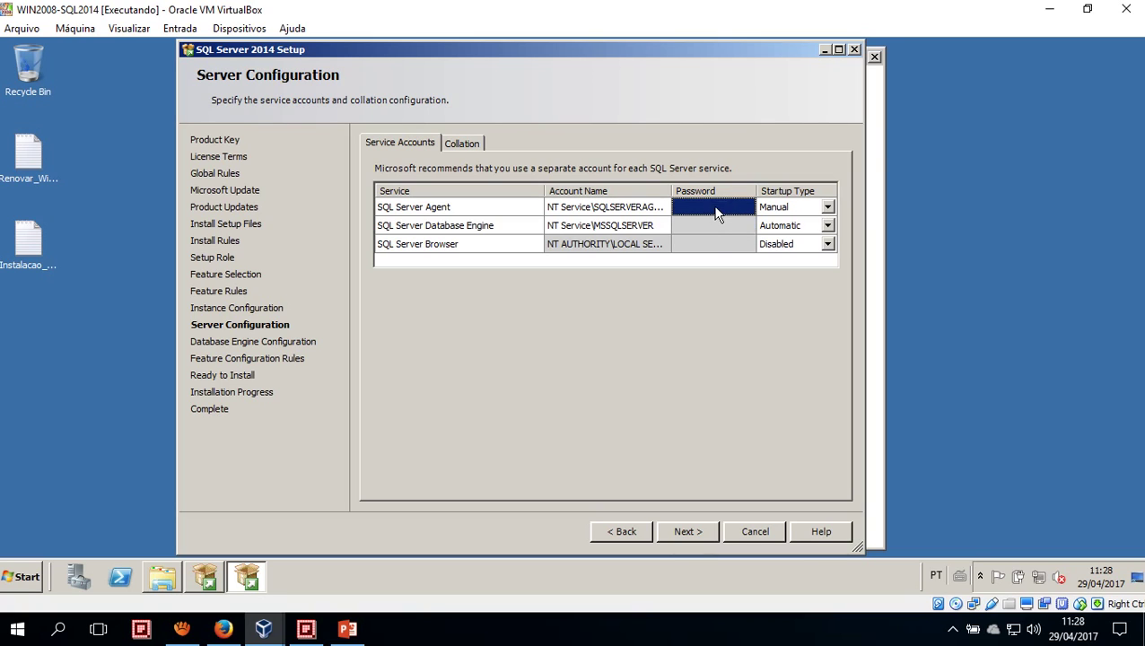
pyautogui.click(704, 232)
pyautogui.click(703, 213)
pyautogui.click(704, 233)
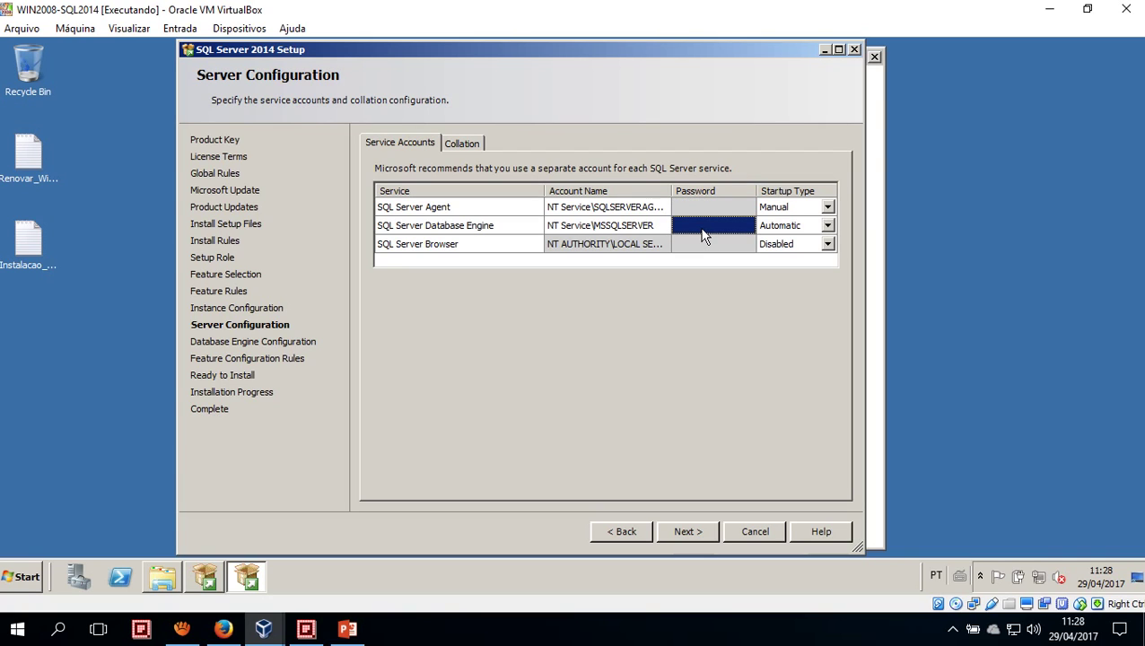
# Open the guest's Control Panel from the Start menu
pyautogui.click(36, 574)
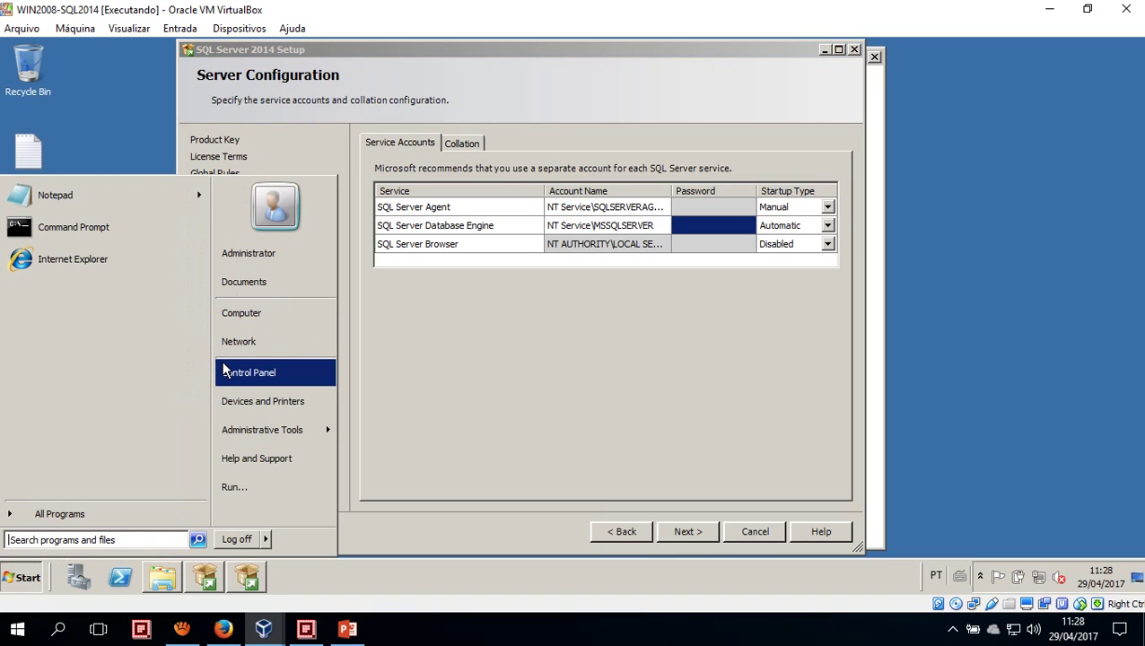
pyautogui.moveTo(242, 433)
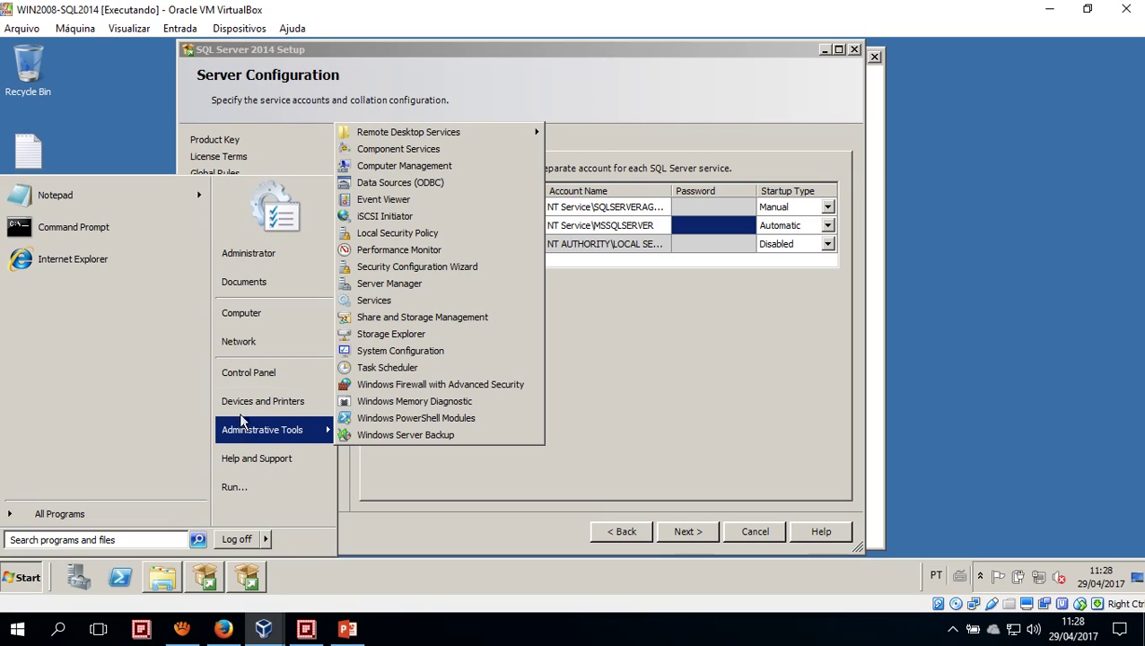
pyautogui.click(251, 372)
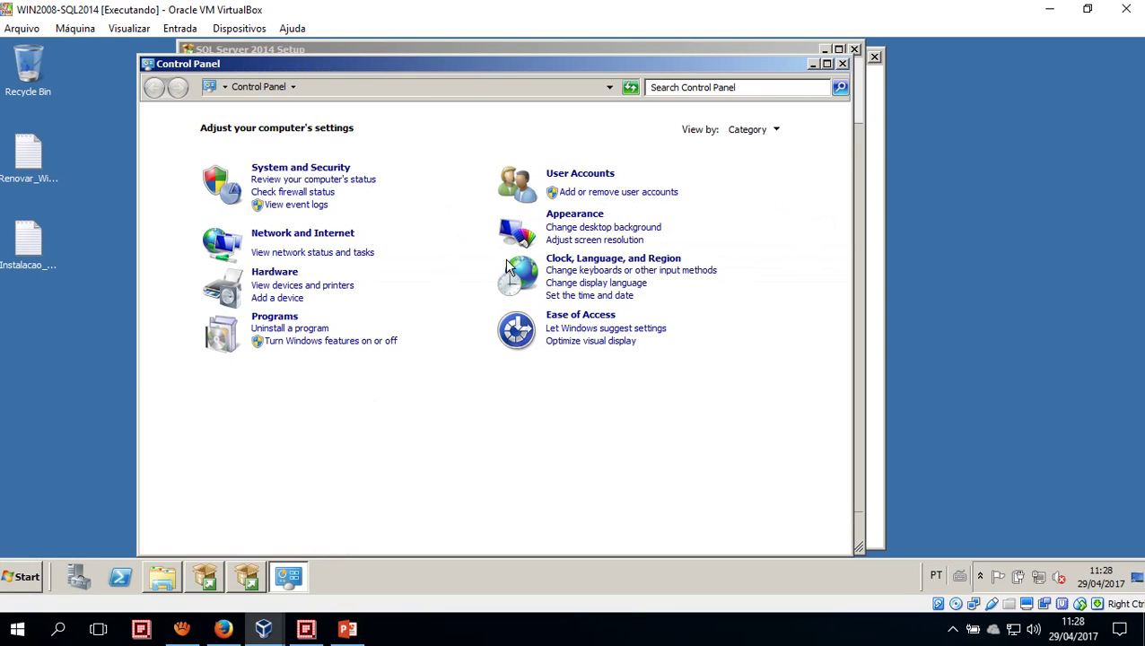
# Go to User Accounts > Manage Accounts and open the 'Create a new account' form
pyautogui.click(574, 173)
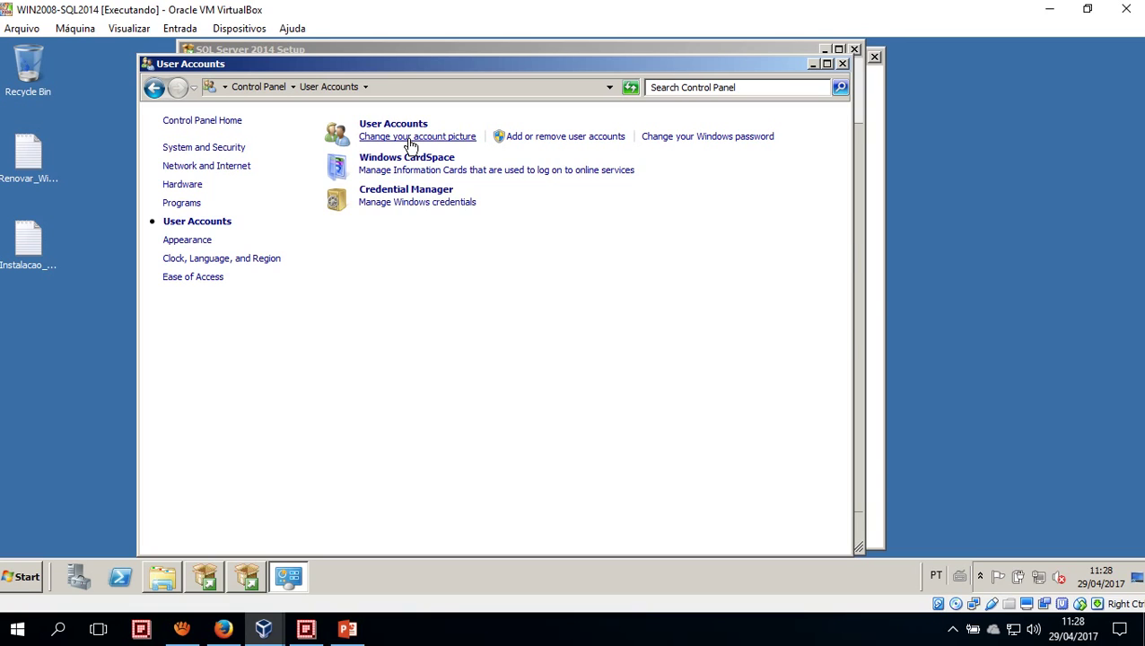
pyautogui.click(568, 142)
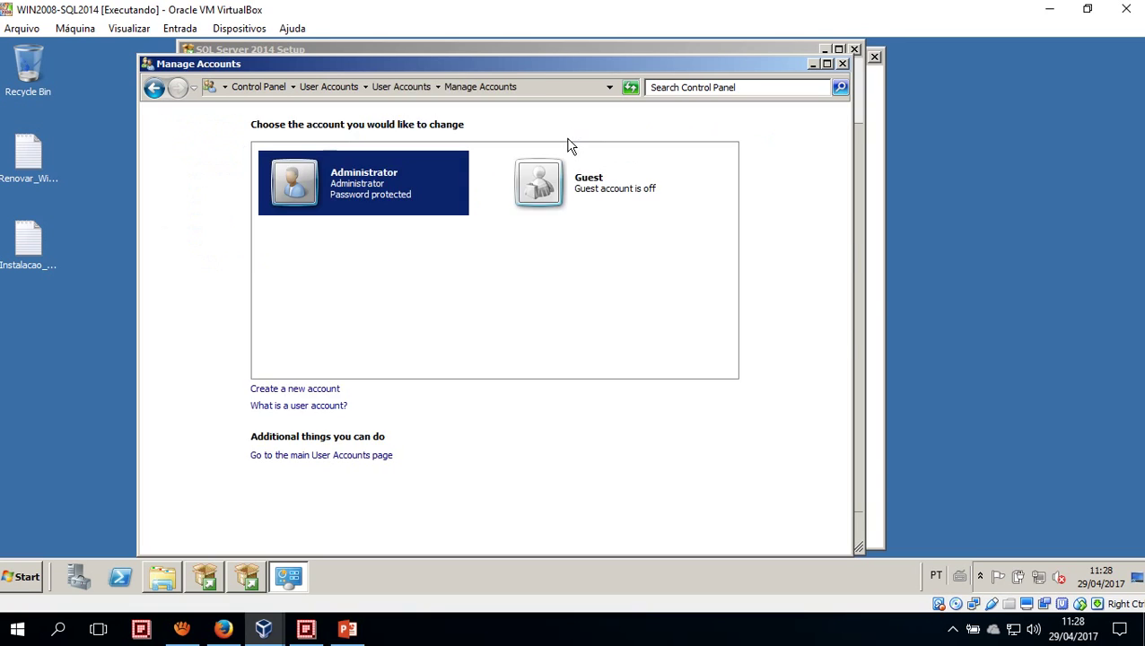
pyautogui.click(309, 392)
# Create a standard user account named SQL_DE
pyautogui.click(300, 156)
pyautogui.write('SQL')
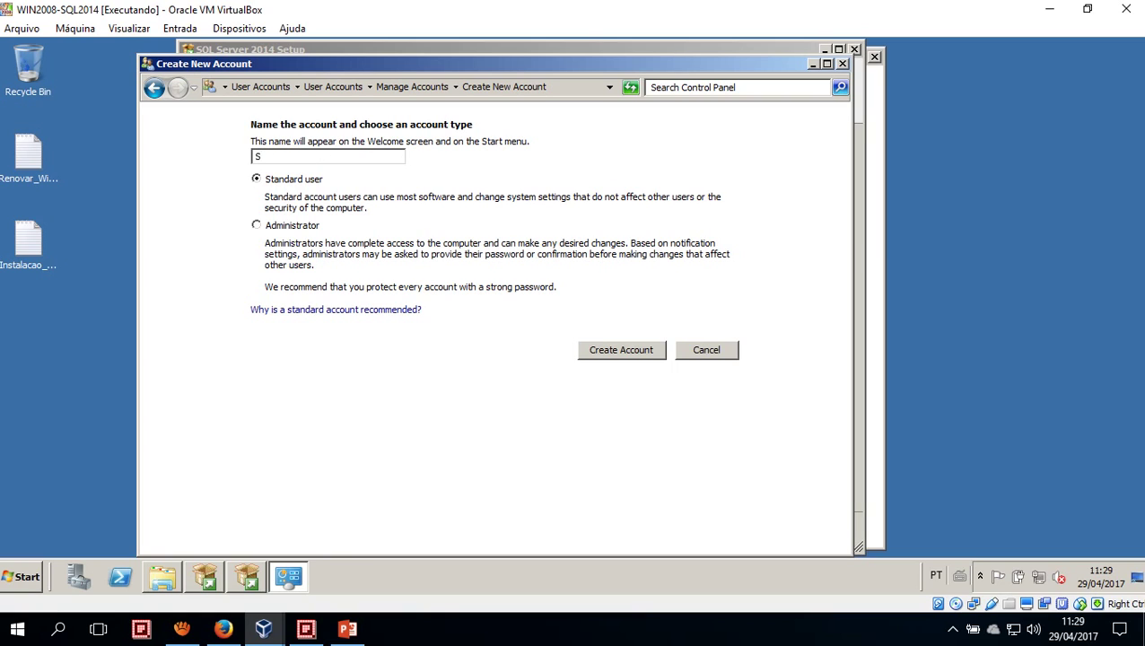
pyautogui.write('_DE')
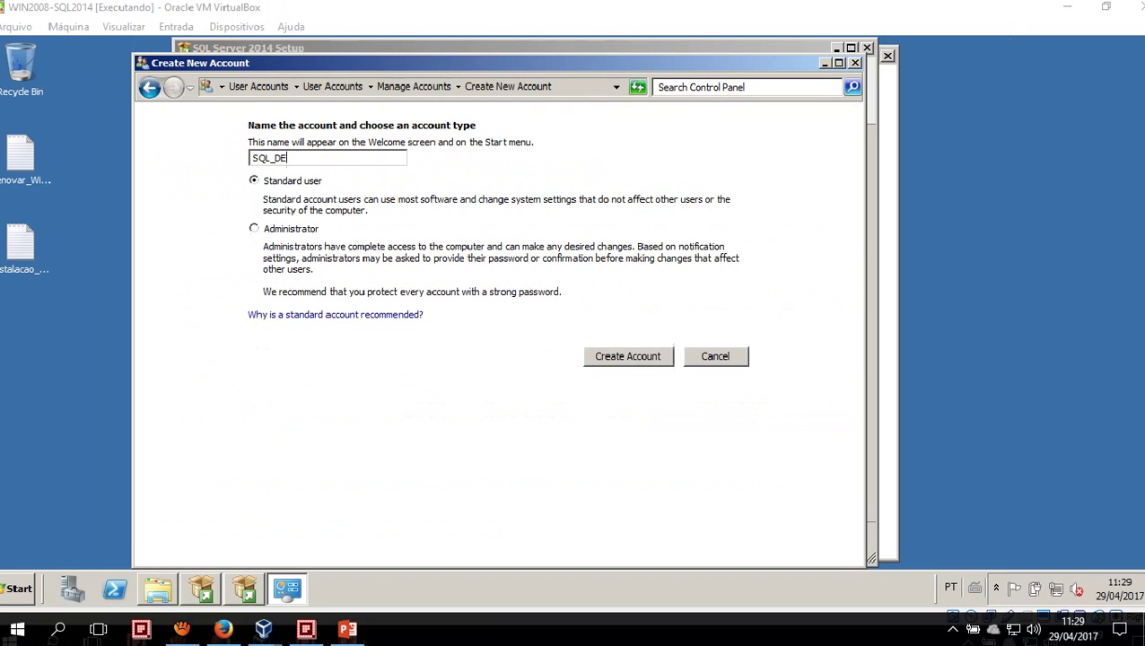
pyautogui.click(621, 350)
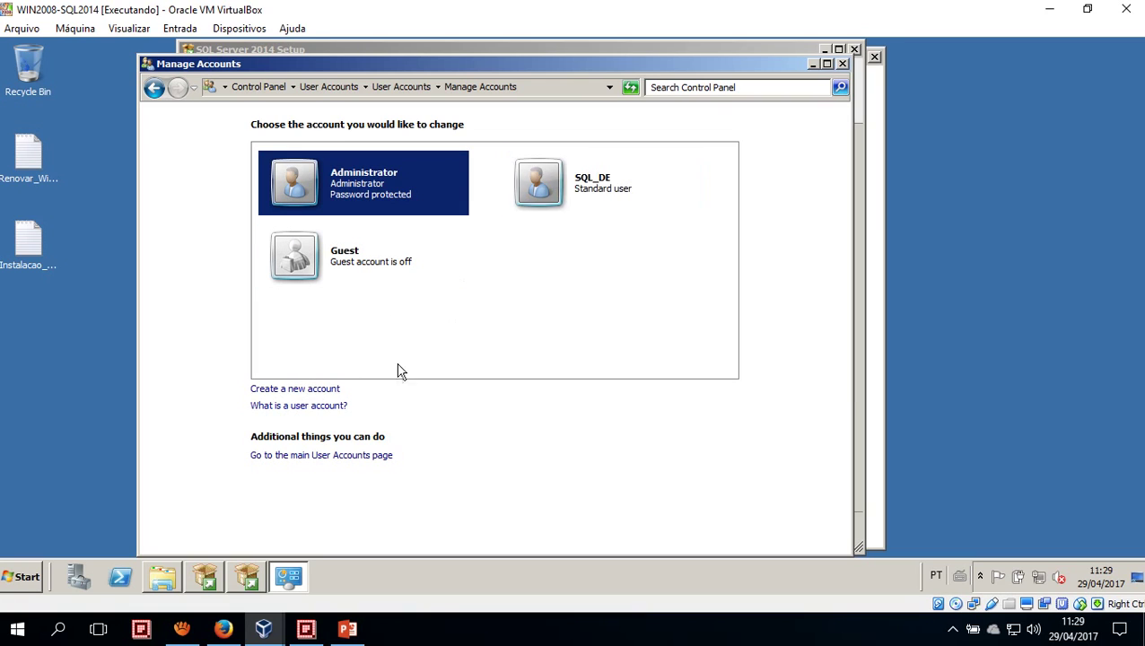
# Create a second standard user account named SQL_AGENT and return to the account list
pyautogui.click(335, 390)
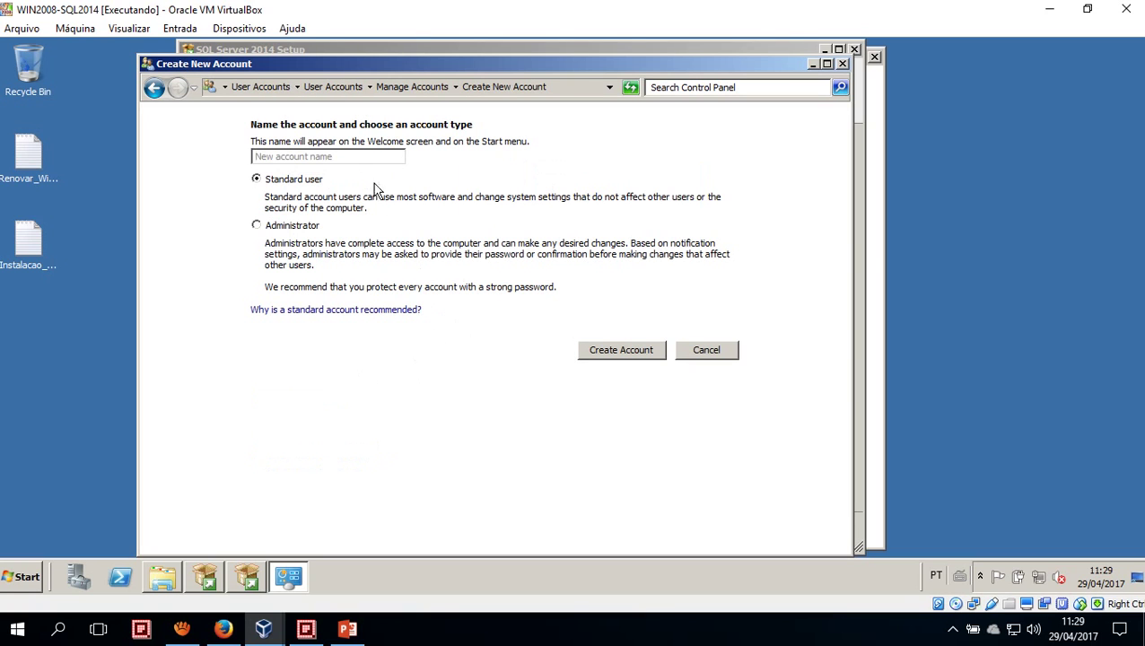
pyautogui.click(341, 158)
pyautogui.write('SQL_AGENT')
pyautogui.click(551, 639)
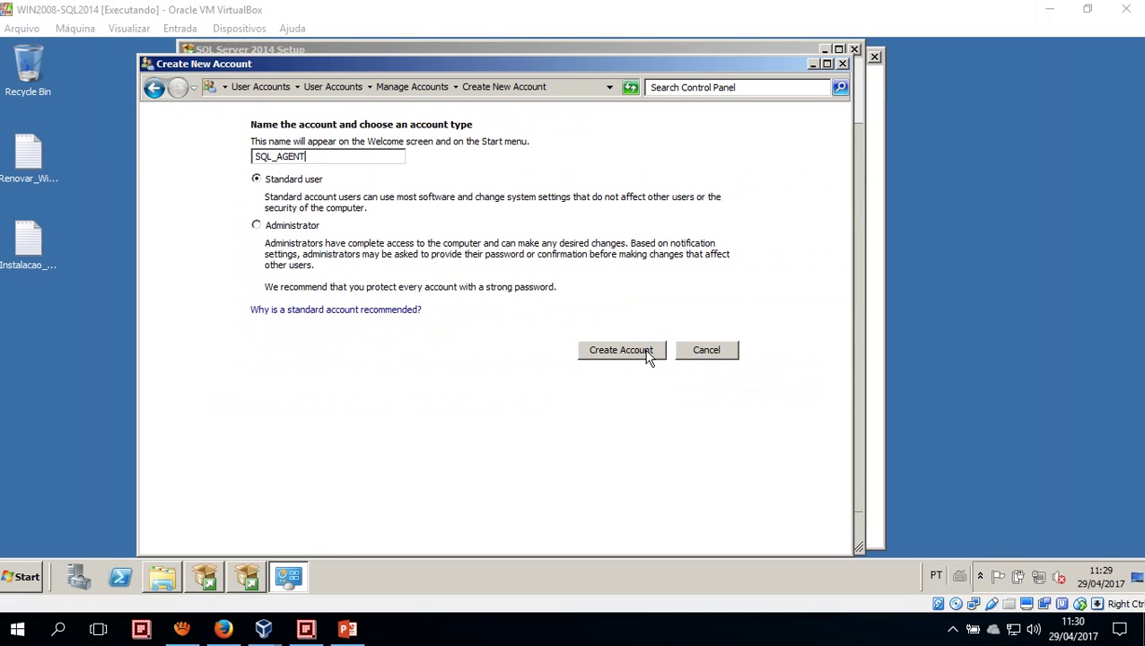
pyautogui.click(647, 355)
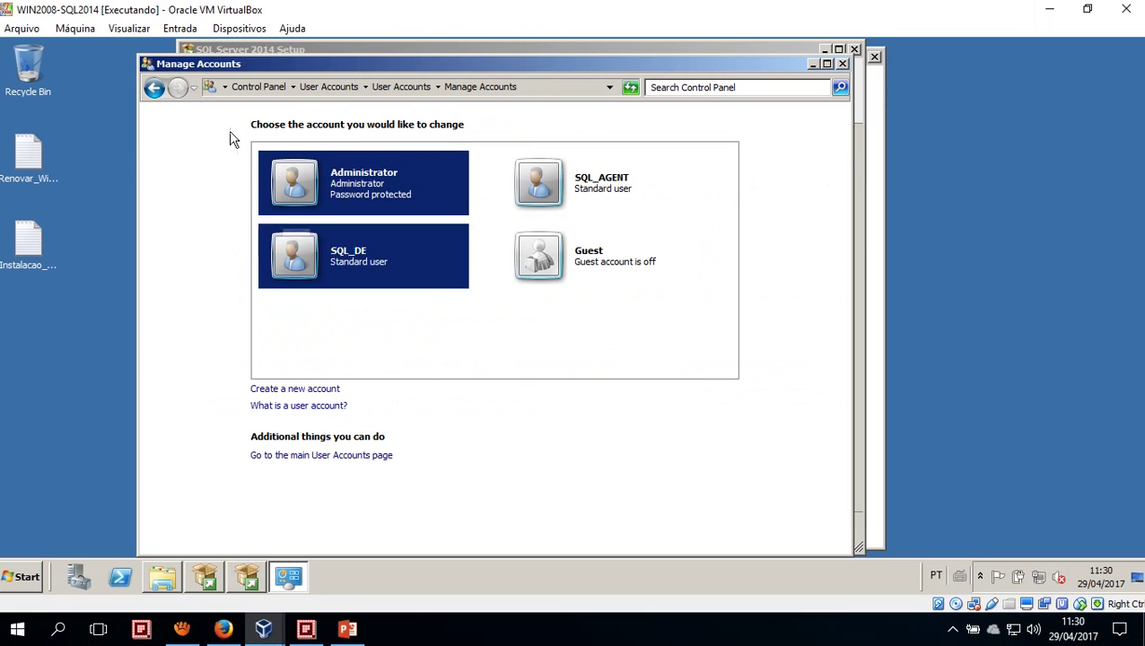
pyautogui.click(155, 90)
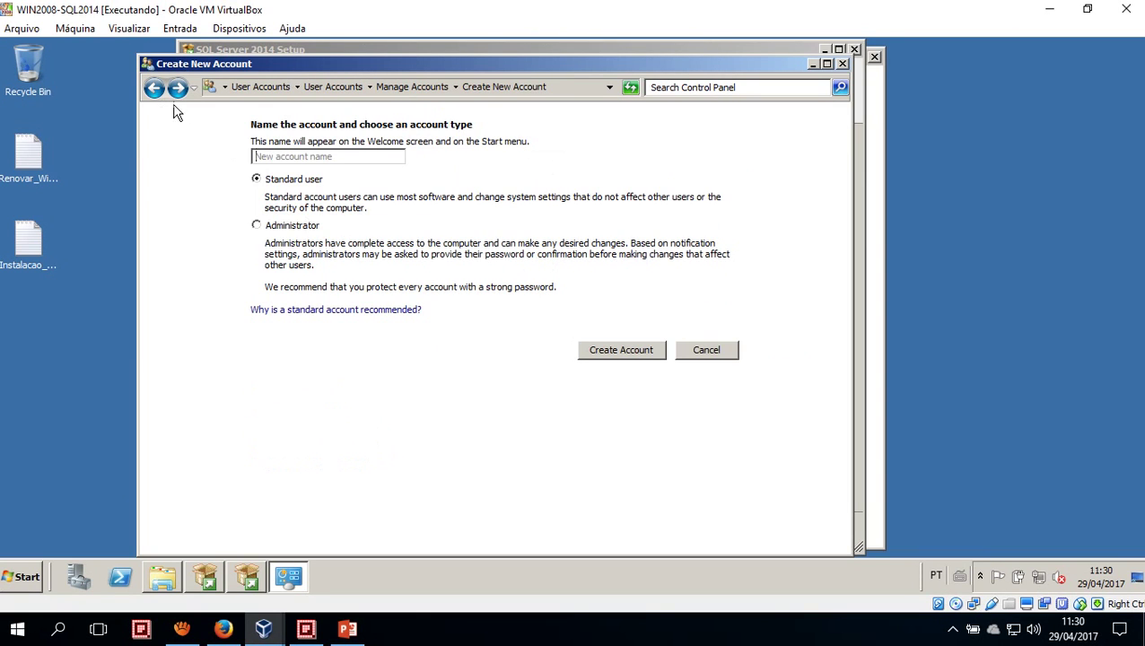
pyautogui.click(154, 90)
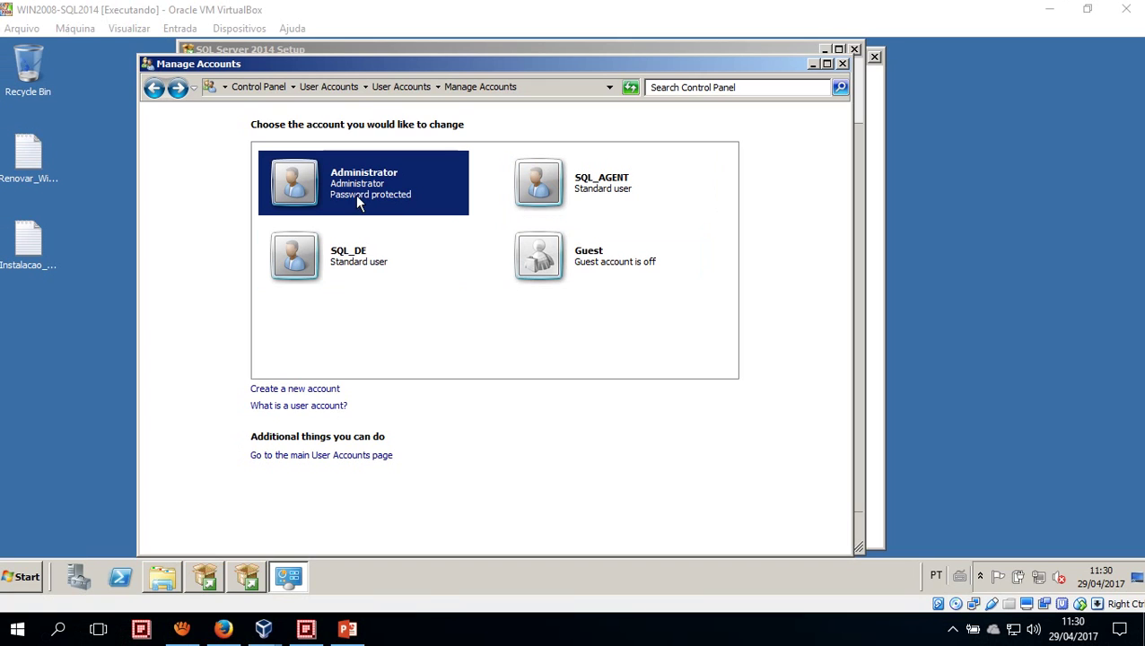
# Give SQL_DE a password, confirm it, add a password hint, and save
pyautogui.click(334, 260)
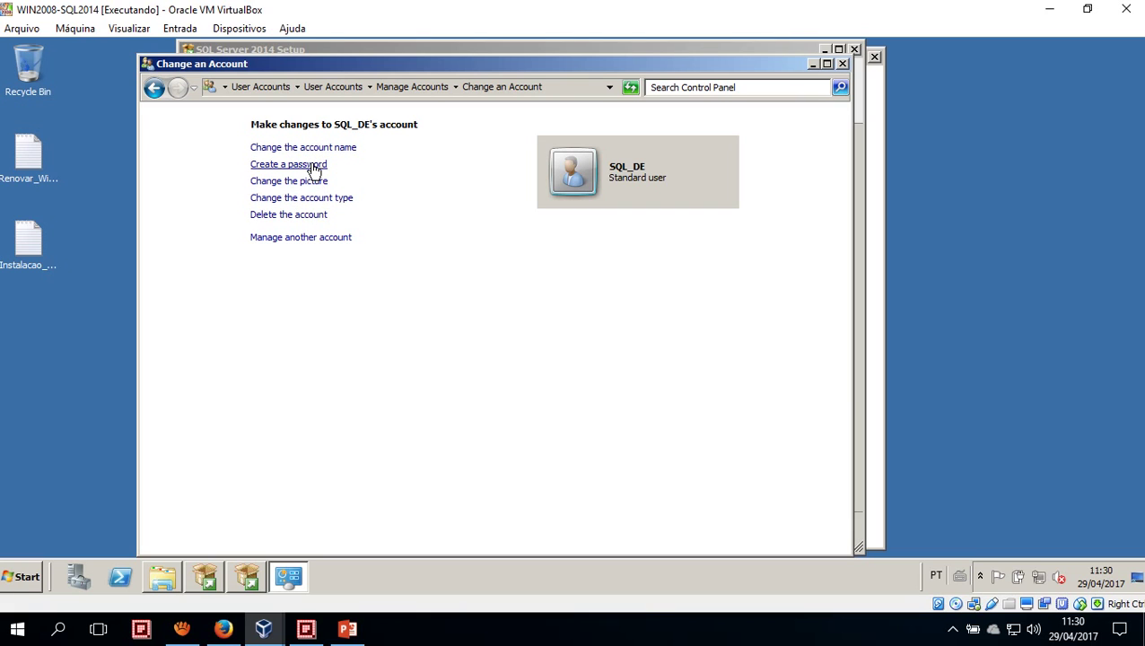
pyautogui.click(313, 170)
pyautogui.click(326, 285)
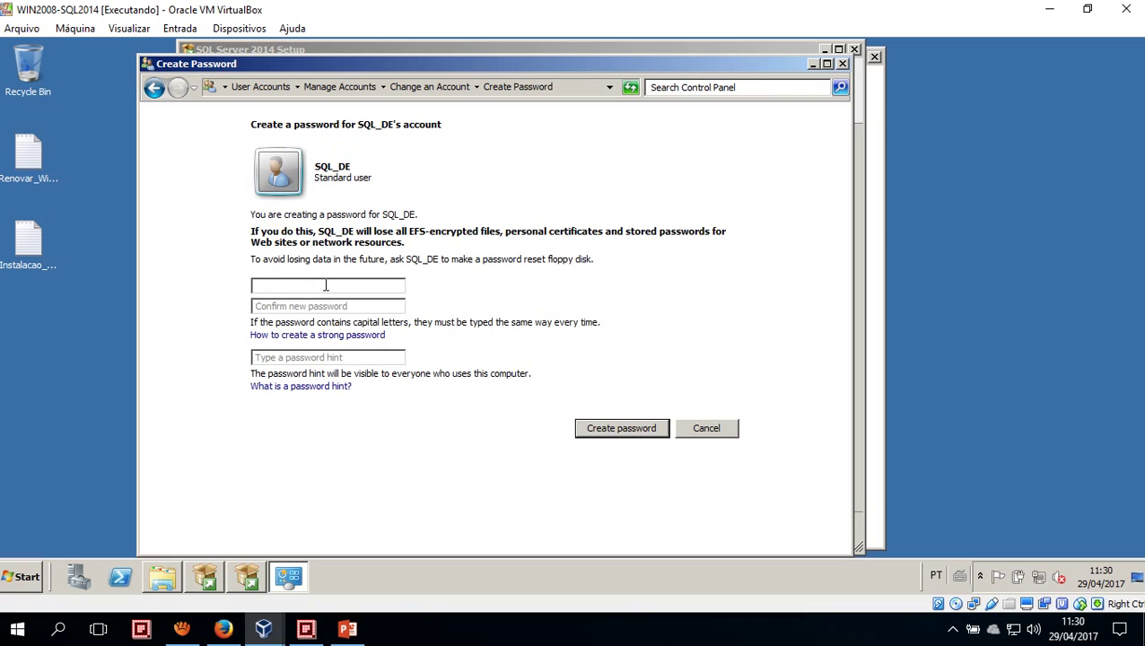
pyautogui.write('••••••••')
pyautogui.press('capslock')
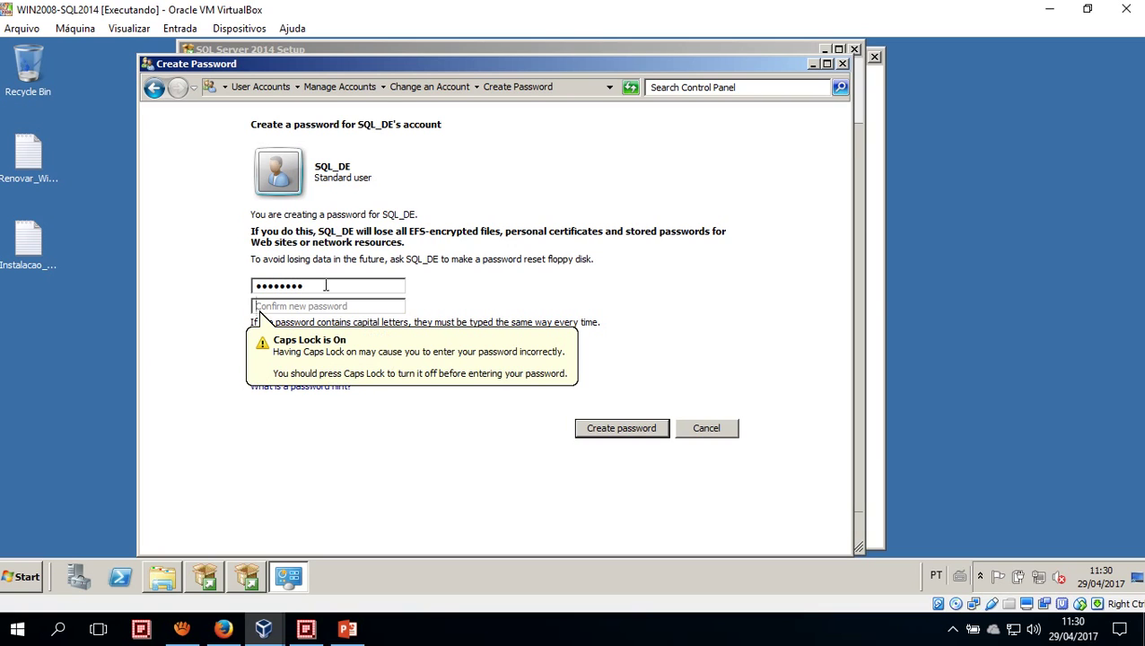
pyautogui.click(326, 285)
pyautogui.doubleClick(325, 285)
pyautogui.write('••••••••')
pyautogui.press('Tab')
pyautogui.write('••••••••')
pyautogui.press('Tab')
pyautogui.press('Tab')
pyautogui.write('P@ssw')
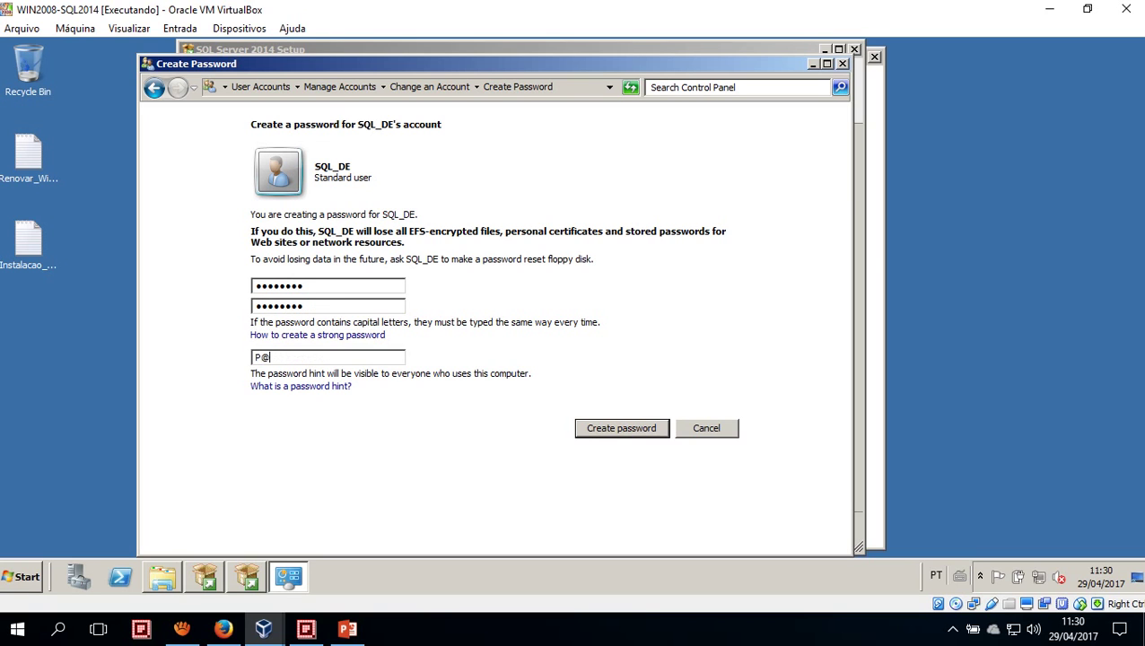
pyautogui.write('0rd')
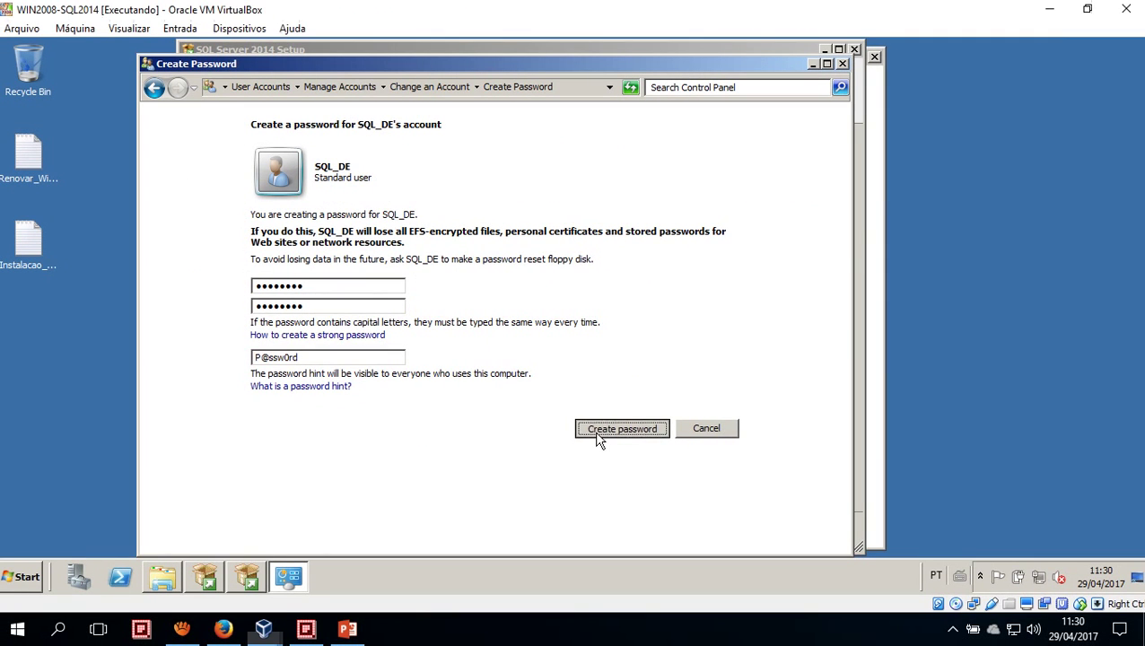
pyautogui.click(873, 490)
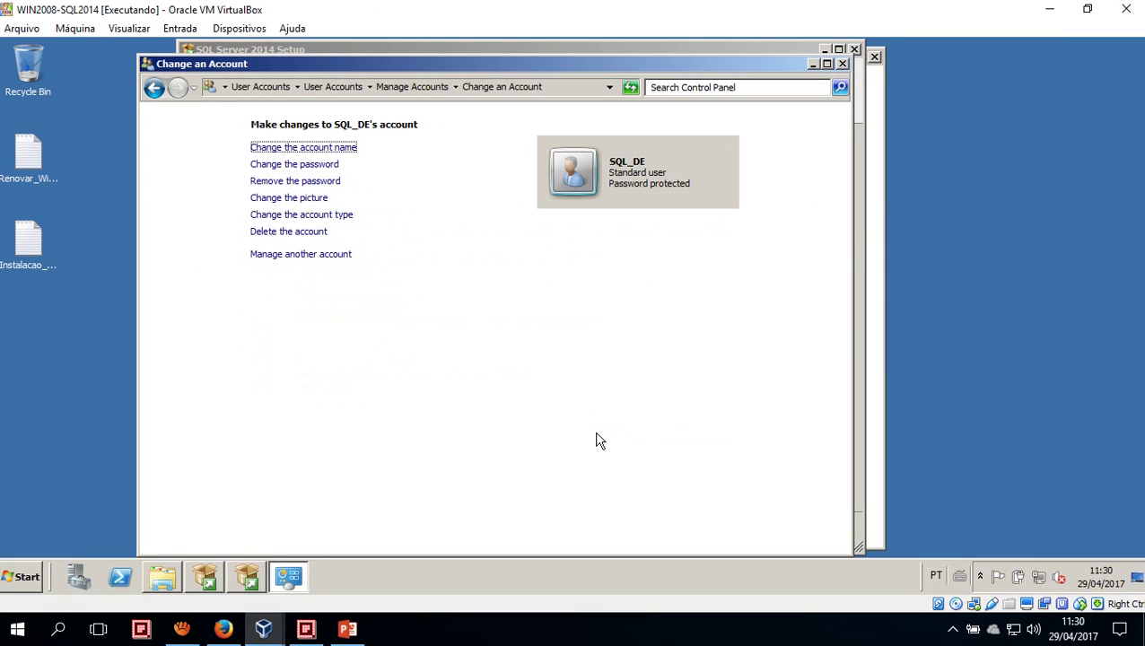
# Return to the account list and open SQL_AGENT's Create Password page
pyautogui.click(149, 92)
pyautogui.click(151, 90)
pyautogui.click(582, 184)
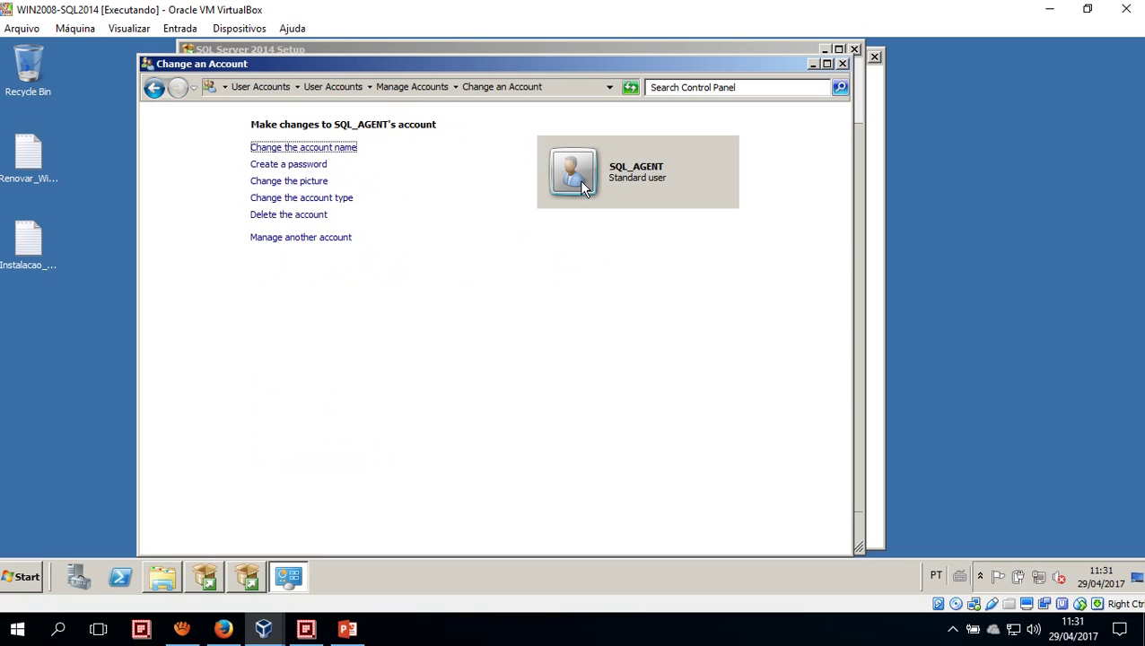
pyautogui.click(316, 165)
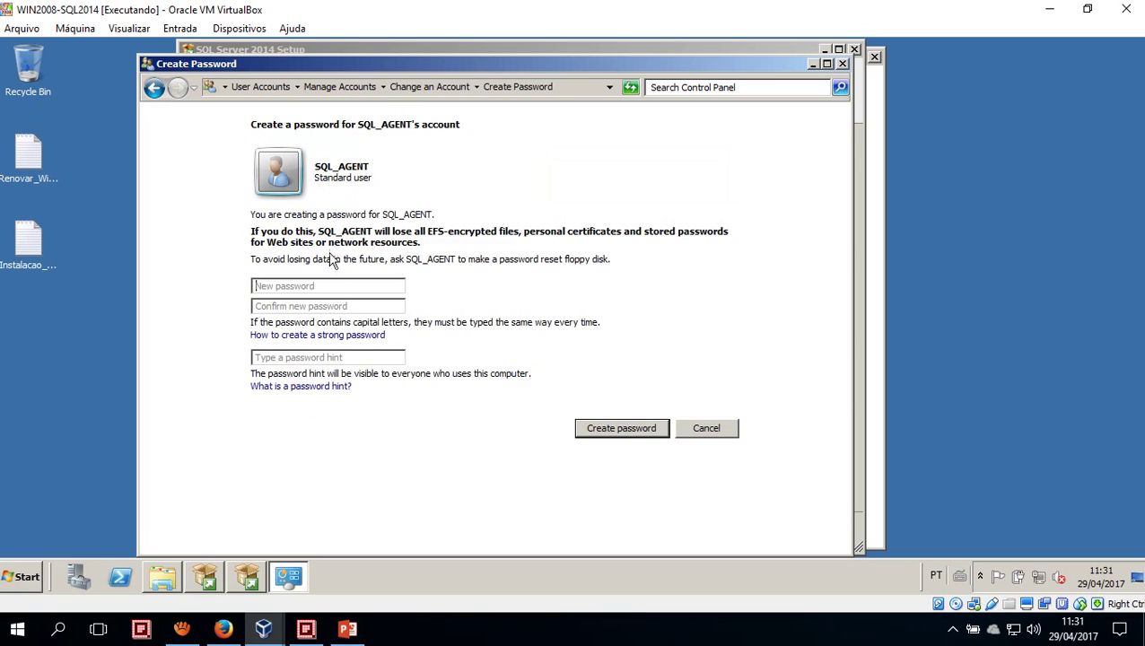
# Enter SQL_AGENT's new password, its confirmation and a password hint
pyautogui.click(322, 286)
pyautogui.write('P@ssw0rd')
pyautogui.press('Tab')
pyautogui.write('P@ssw0rd')
pyautogui.press('Tab')
pyautogui.press('Tab')
pyautogui.write('P@ssw0rd')
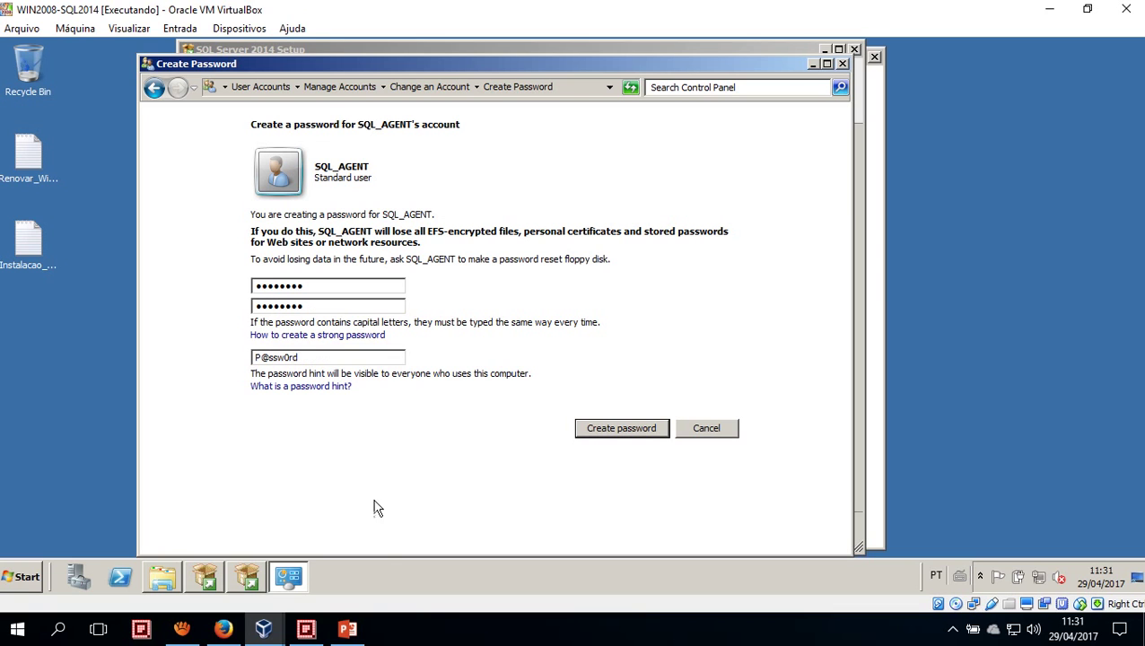
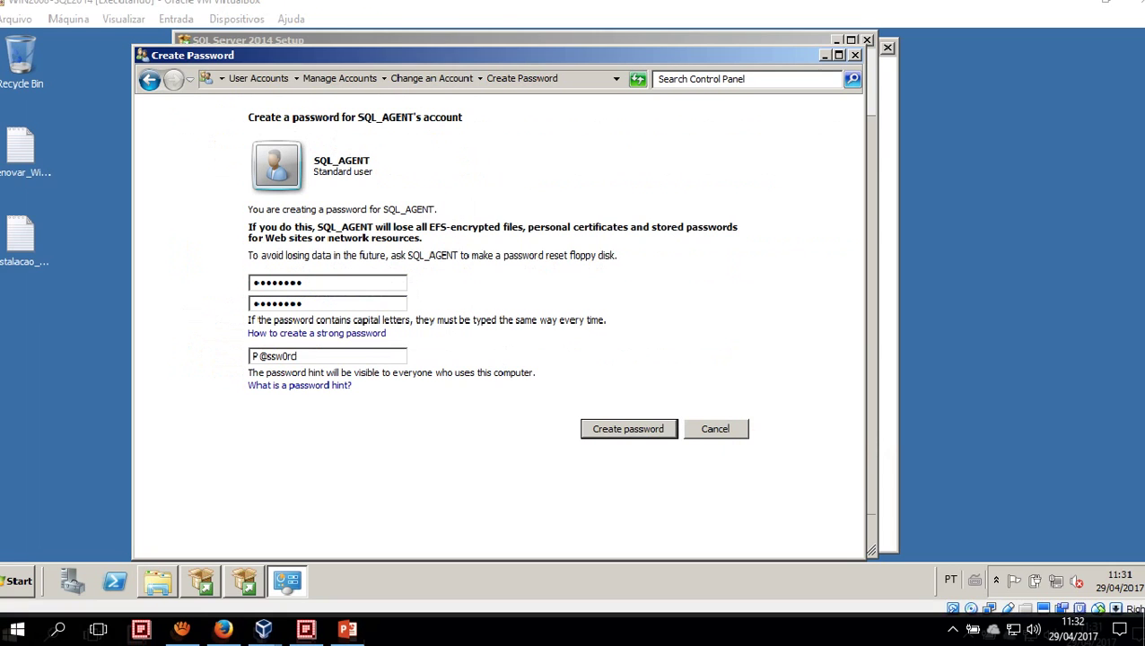
# Save SQL_AGENT's new password and go back to the Manage Accounts list
pyautogui.click(911, 454)
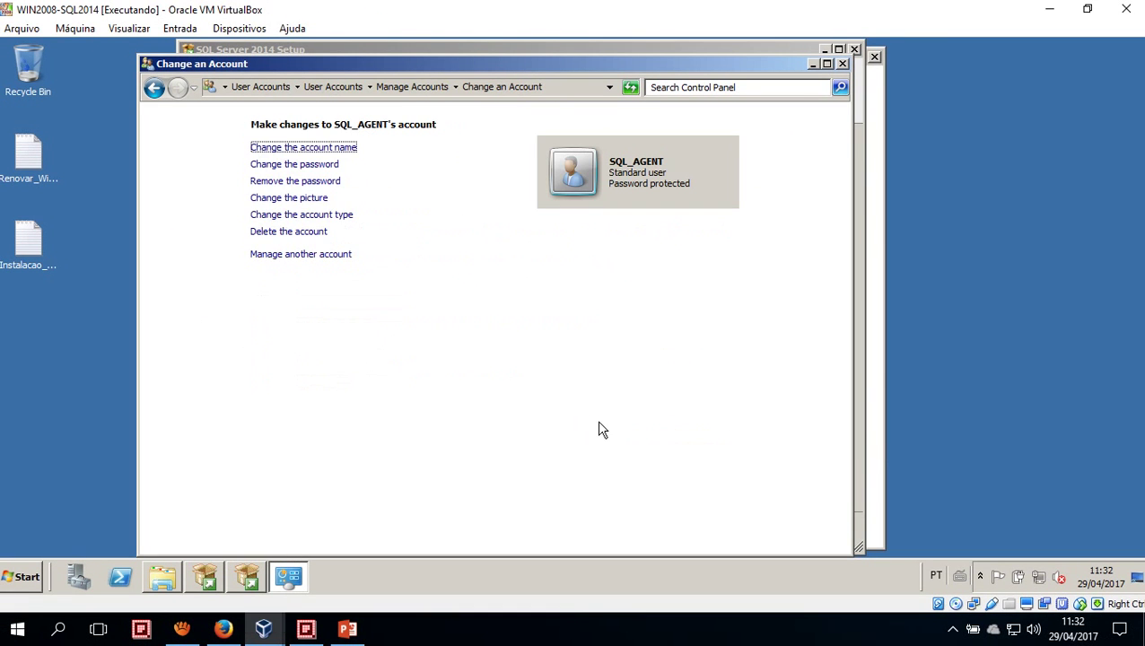
pyautogui.click(156, 88)
pyautogui.click(156, 88)
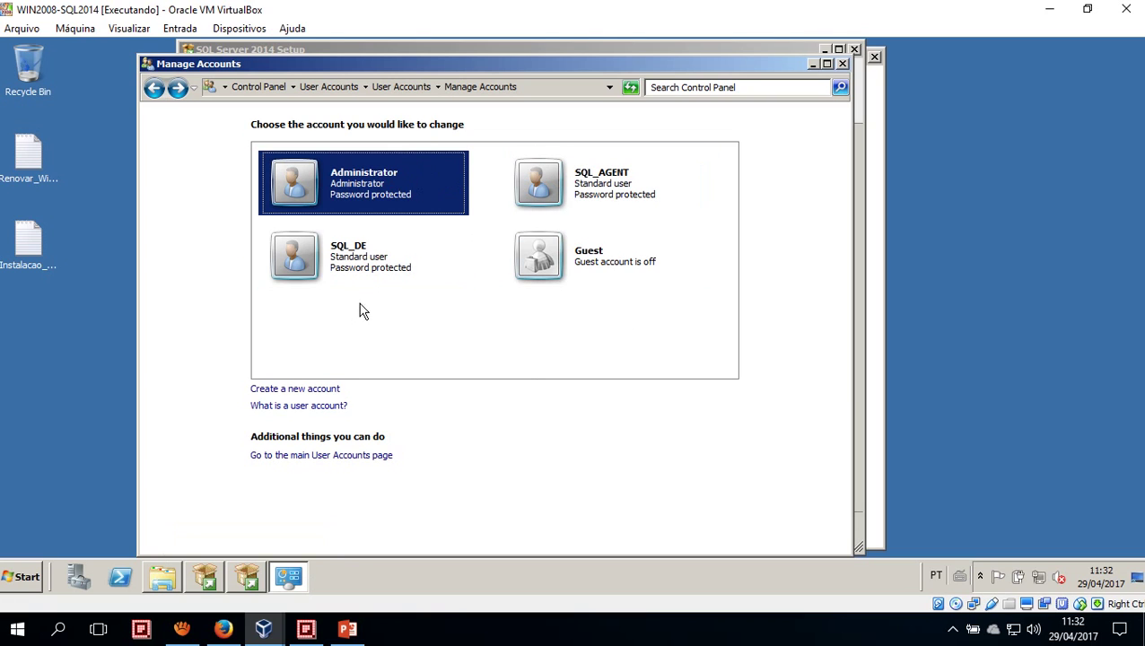
# In SQL Server Setup, browse for and set the SQL Server Agent account to SQL_AGENT
pyautogui.click(251, 579)
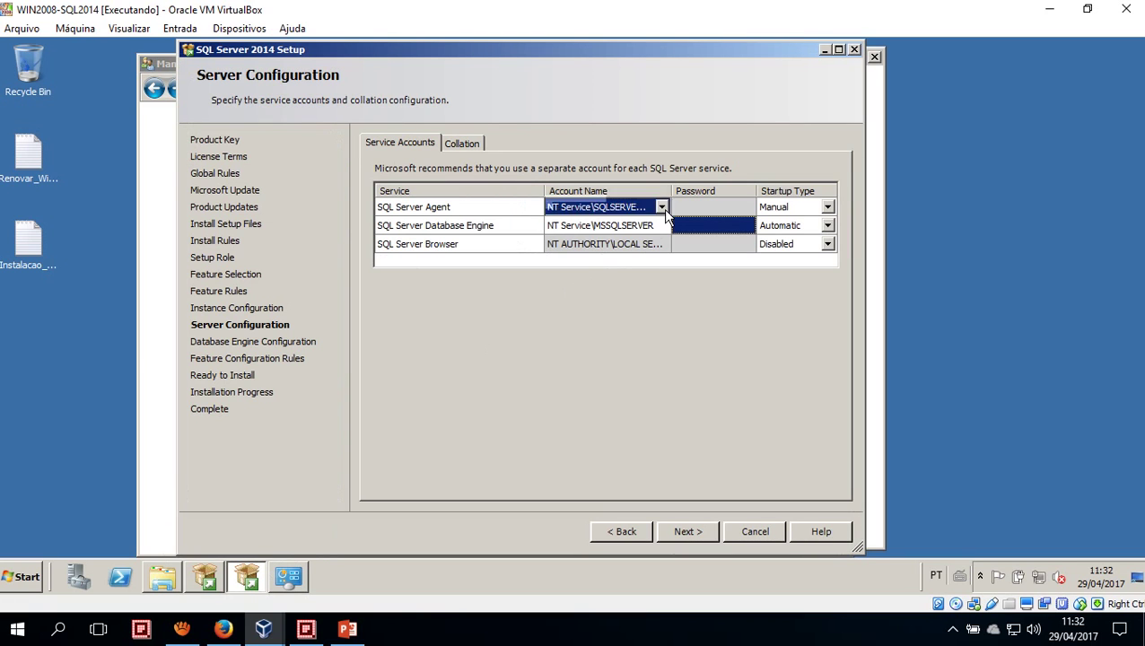
pyautogui.click(709, 209)
pyautogui.click(660, 224)
pyautogui.click(644, 209)
pyautogui.click(661, 207)
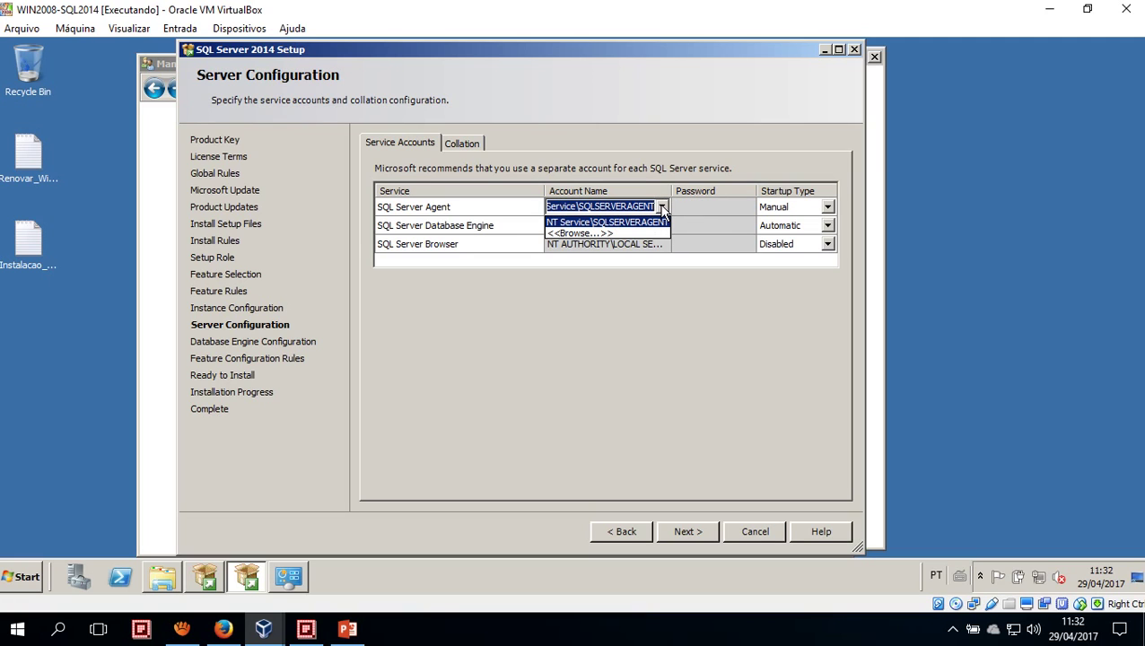
pyautogui.click(597, 233)
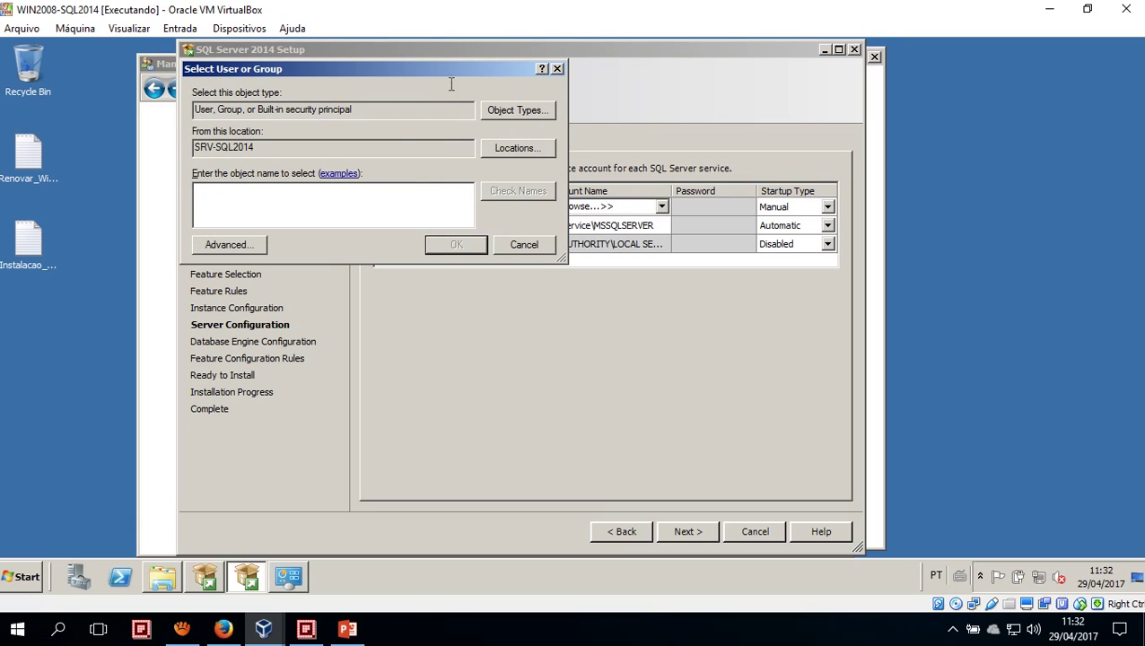
pyautogui.moveTo(449, 70); pyautogui.dragTo(553, 267)
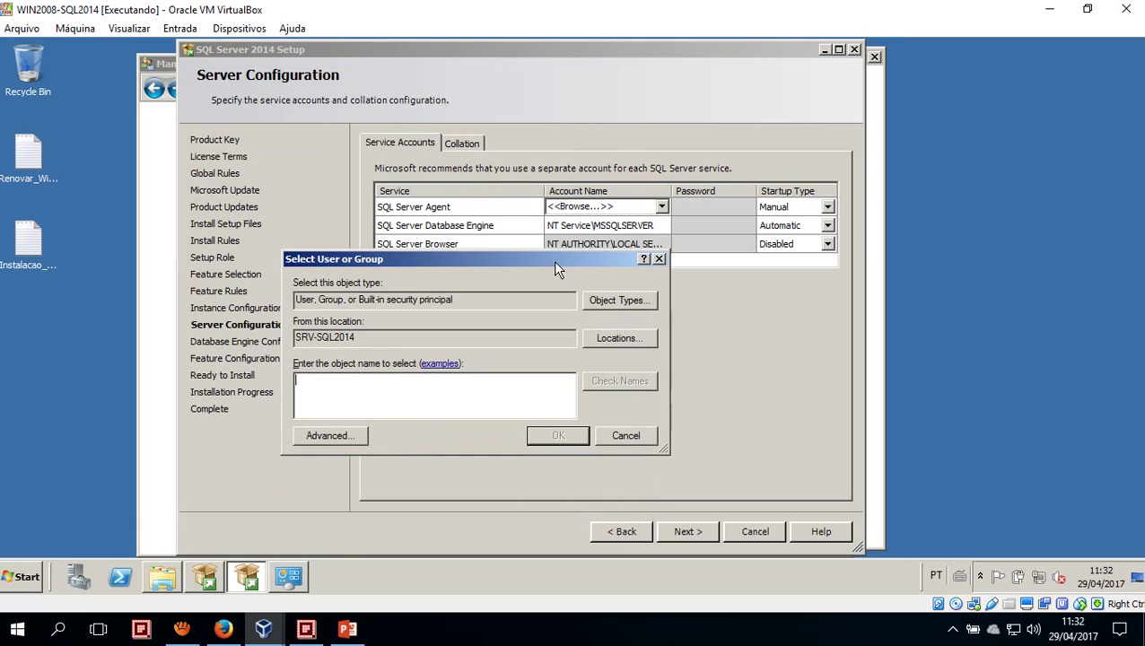
pyautogui.write('sq')
pyautogui.press('BackSpace')
pyautogui.press('BackSpace')
pyautogui.write('SQL_AGENT')
pyautogui.press('Return')
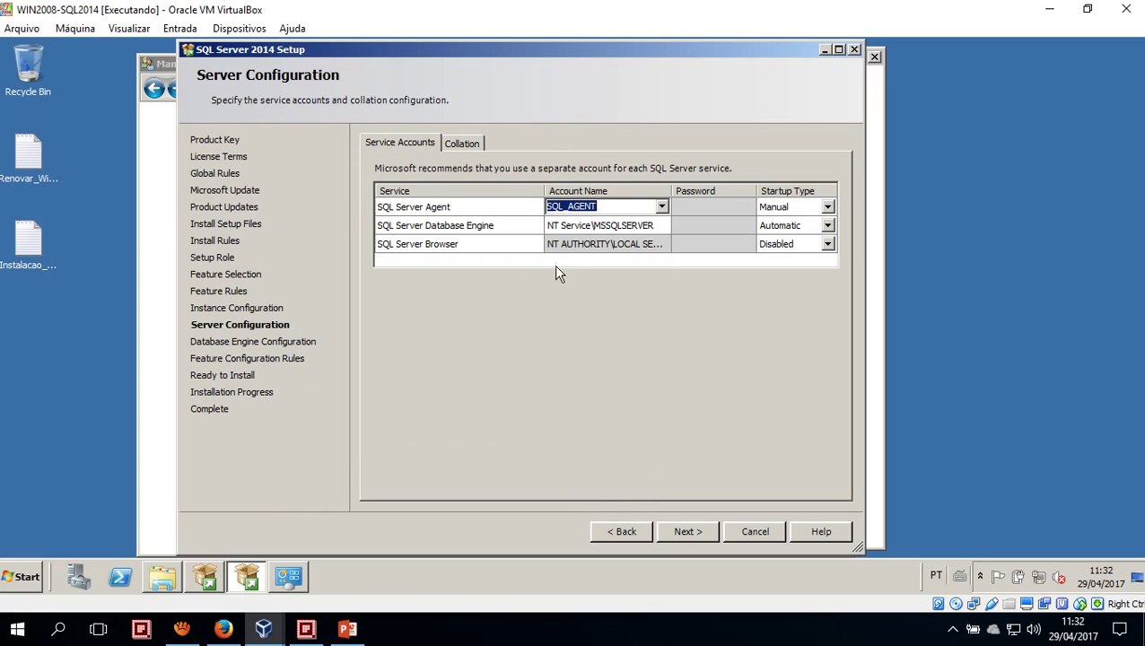
# Enter the SQL_AGENT account's password for the SQL Server Agent service
pyautogui.click(689, 207)
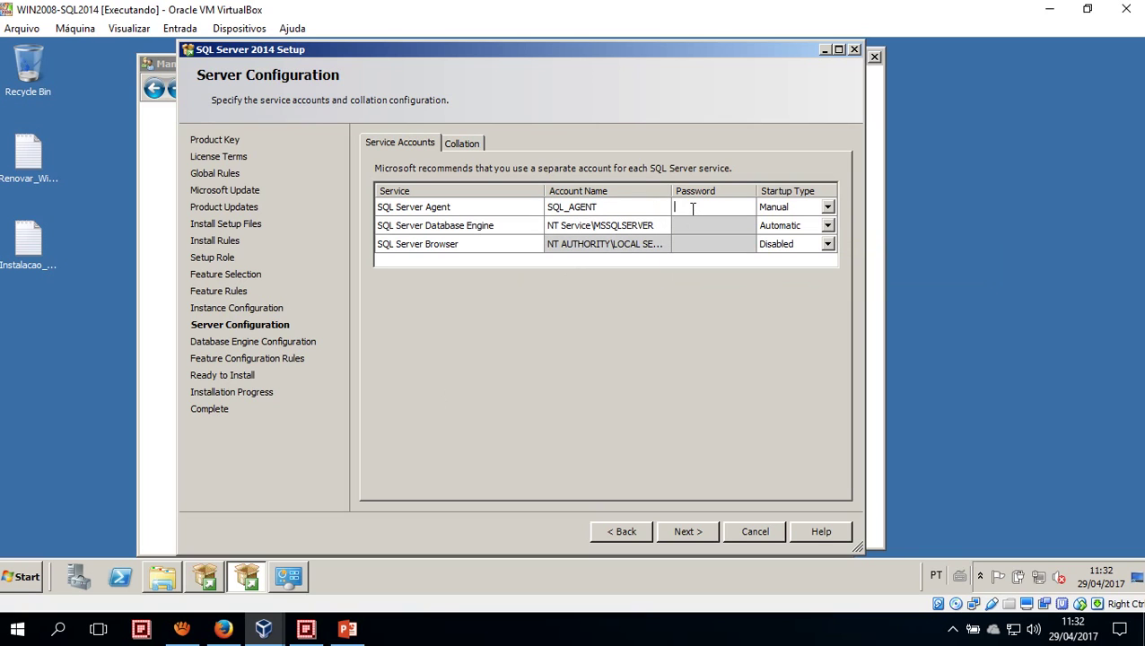
pyautogui.write('•••••')
pyautogui.press('BackSpace')
pyautogui.press('BackSpace')
pyautogui.press('BackSpace')
pyautogui.press('BackSpace')
pyautogui.press('BackSpace')
pyautogui.write('••••••••')
pyautogui.click(686, 225)
pyautogui.click(655, 225)
# Browse for and set the Database Engine service account to SQL_DE
pyautogui.click(662, 226)
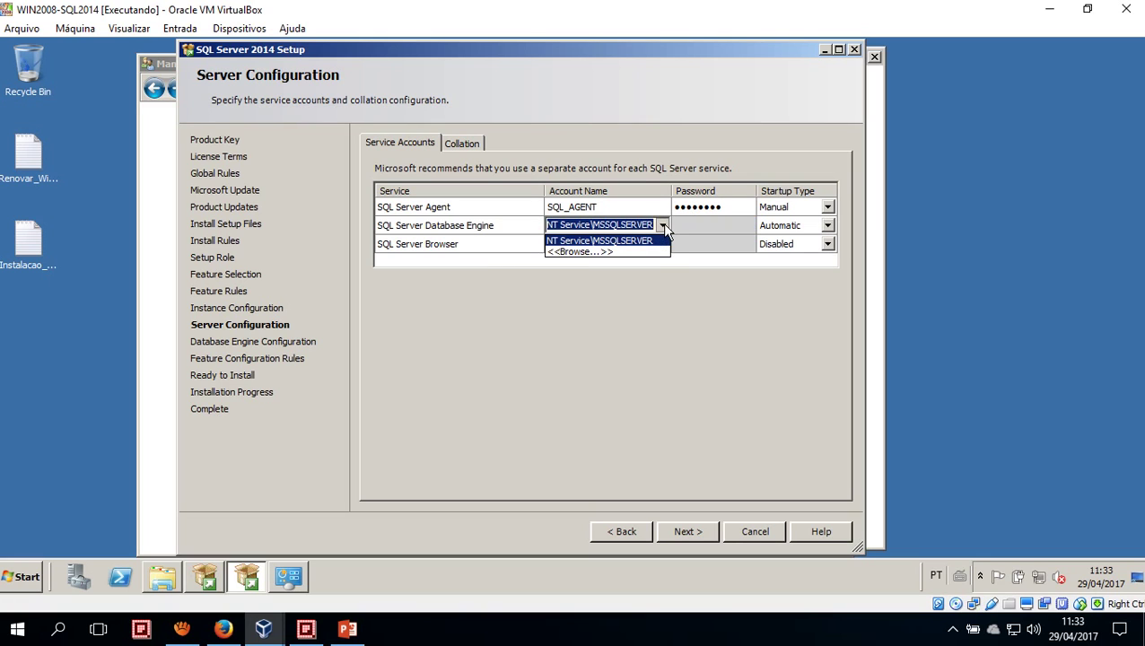
pyautogui.click(603, 252)
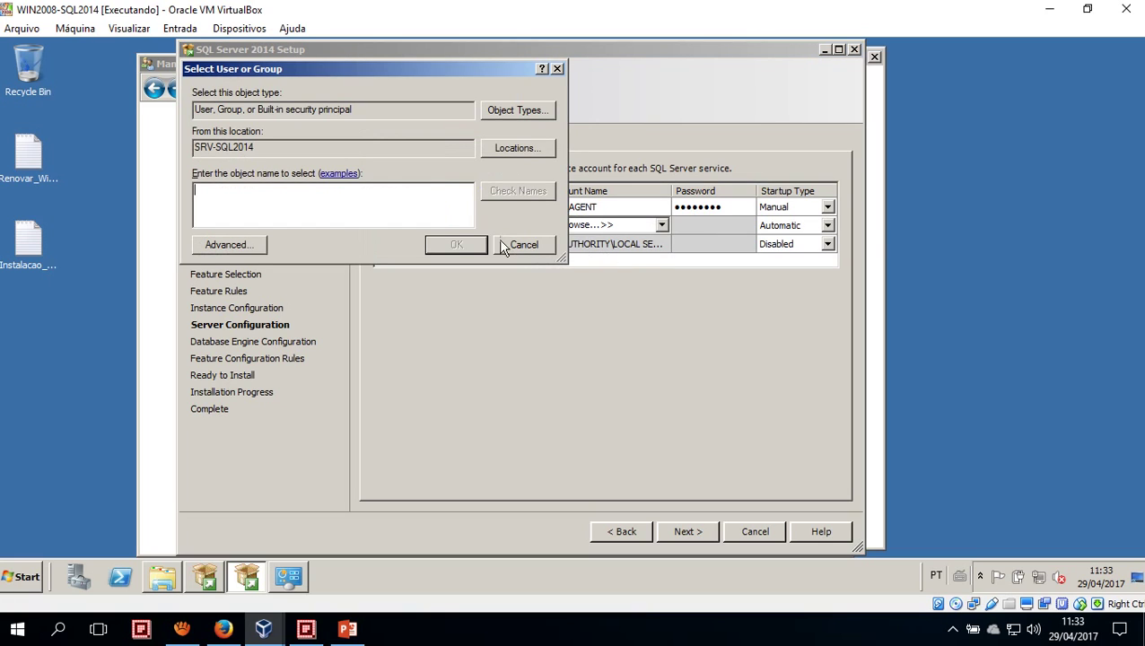
pyautogui.write('SQL_')
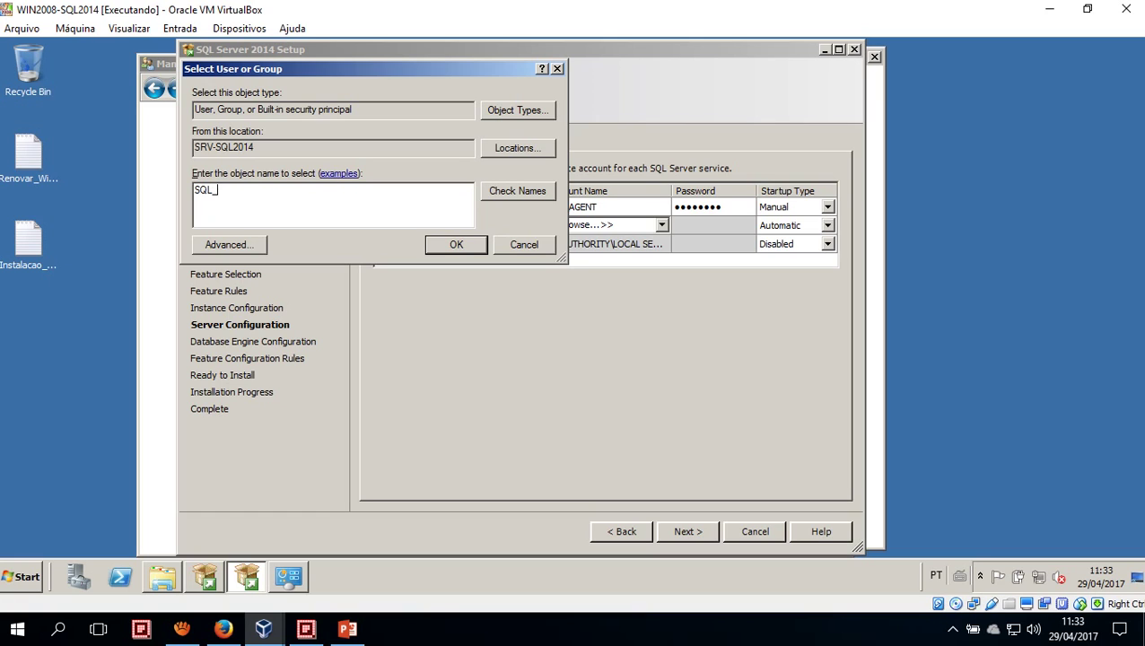
pyautogui.write('DE')
pyautogui.press('Return')
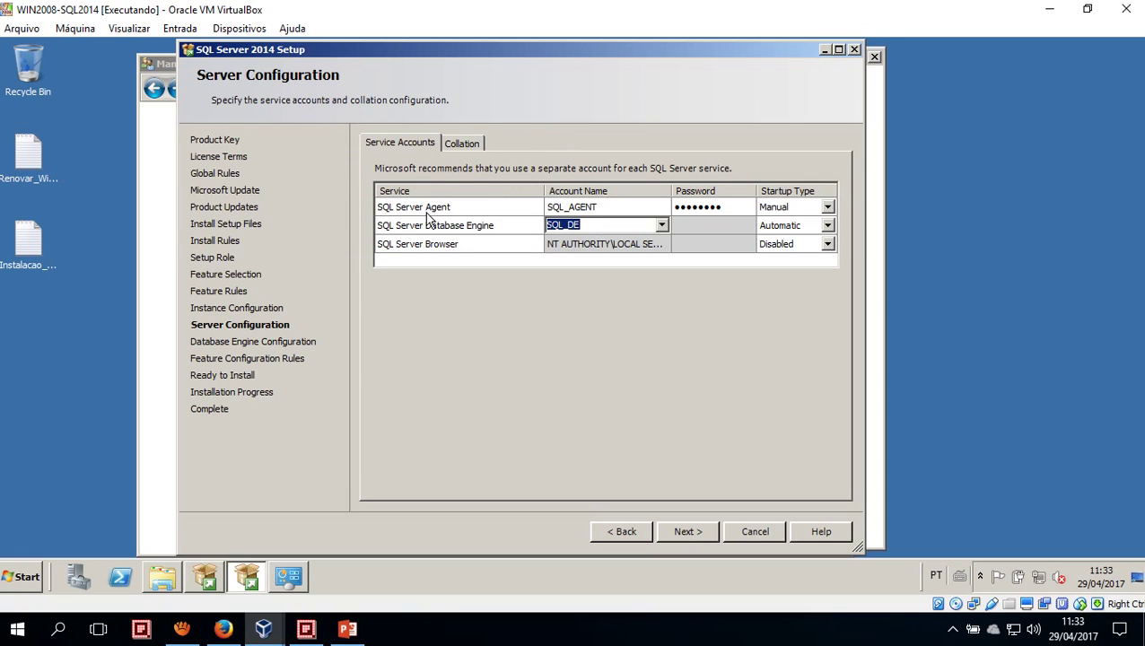
# Enter the SQL_DE account's password for the Database Engine service
pyautogui.click(689, 230)
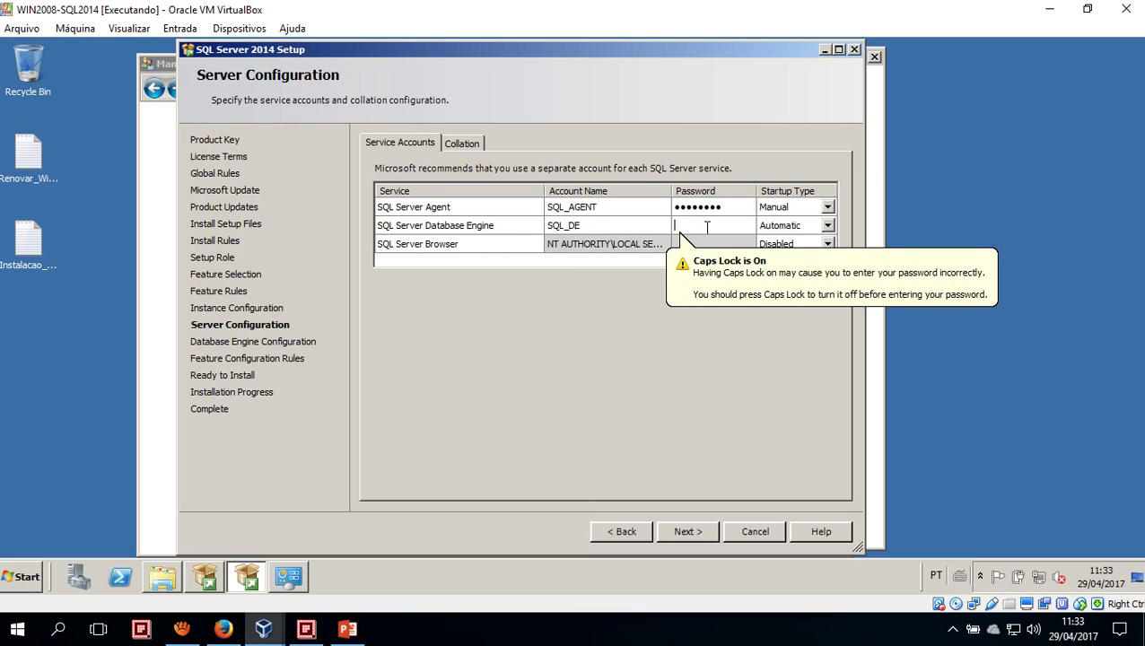
pyautogui.press('capslock')
pyautogui.write('••••••••')
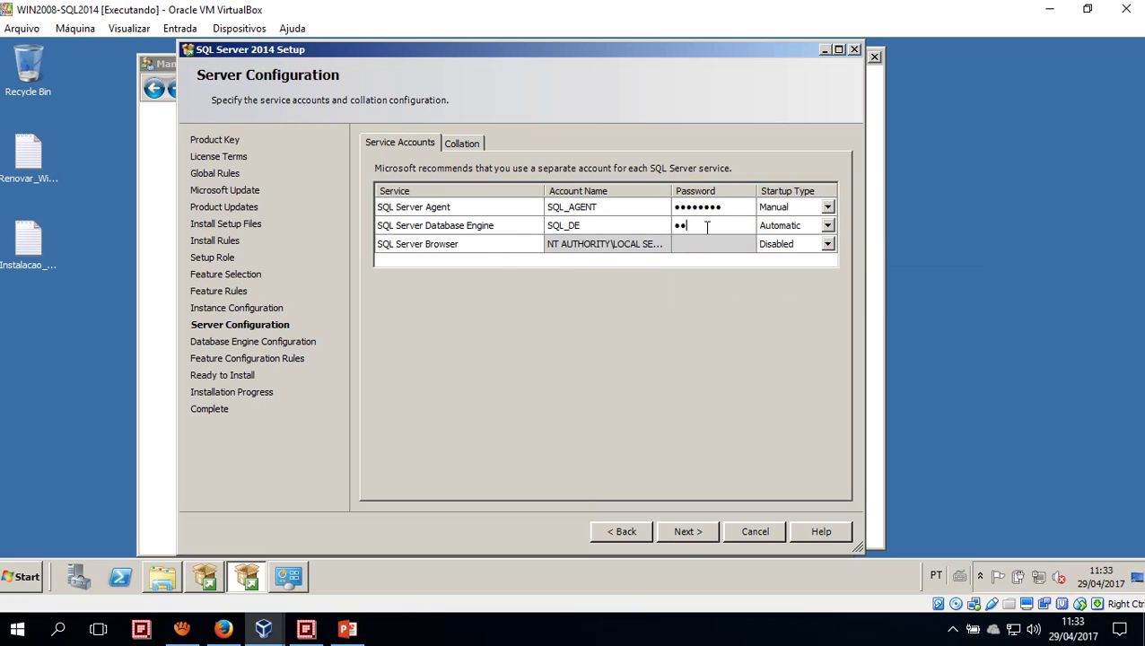
pyautogui.press('Tab')
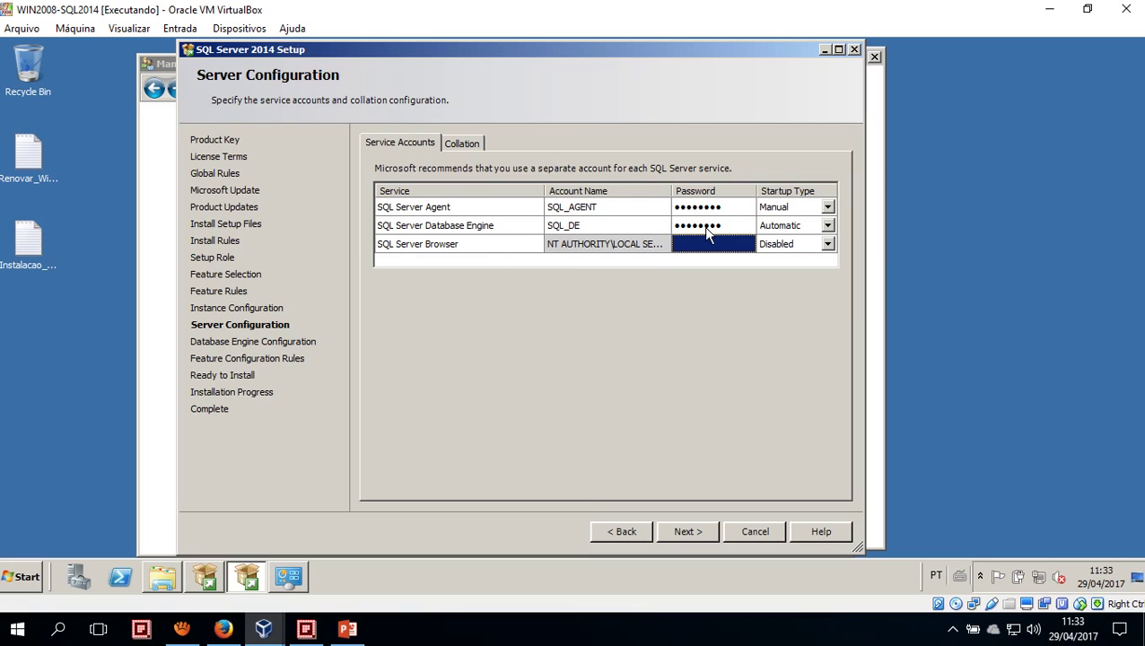
pyautogui.click(827, 207)
# Set SQL Server Agent's startup type to Automatic and switch to the Collation tab
pyautogui.click(798, 224)
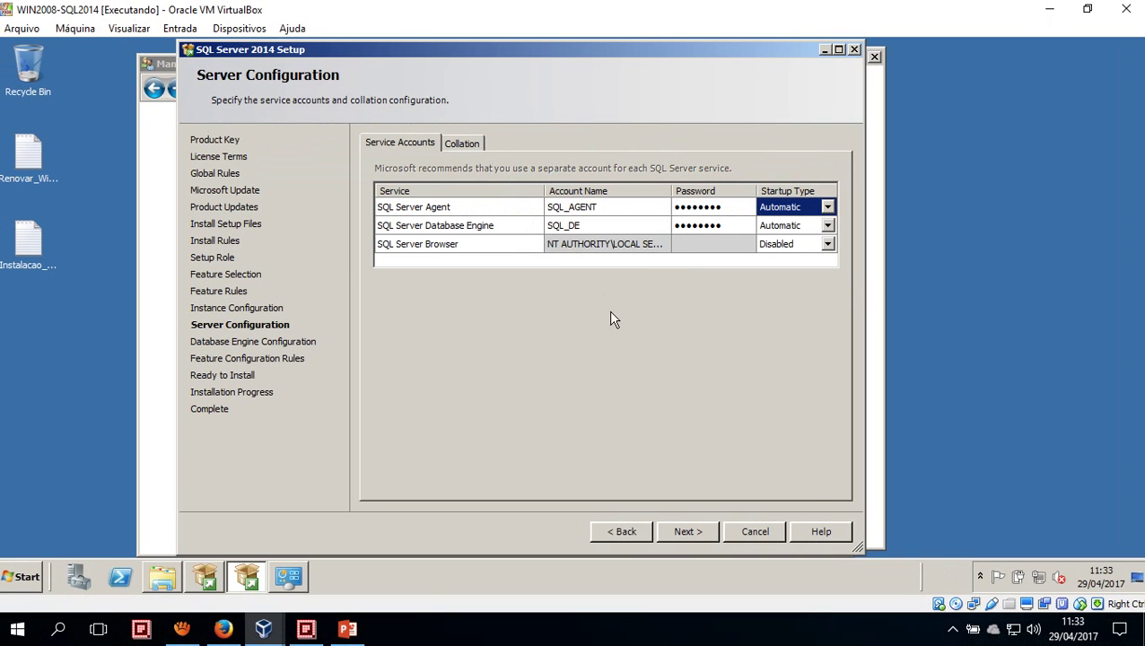
pyautogui.hotkey('ctrl', 'Tab')
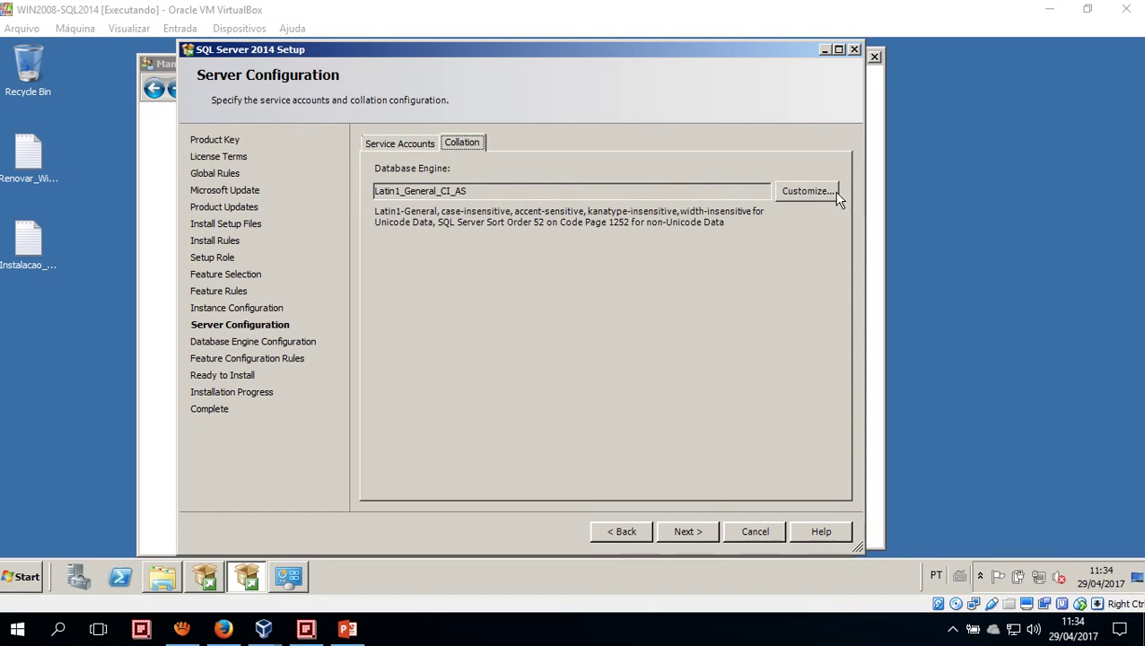
# Customize the collation to Latin1_General_CI_AI by clearing Accent-sensitive, then continue to Database Engine Configuration
pyautogui.click(1112, 140)
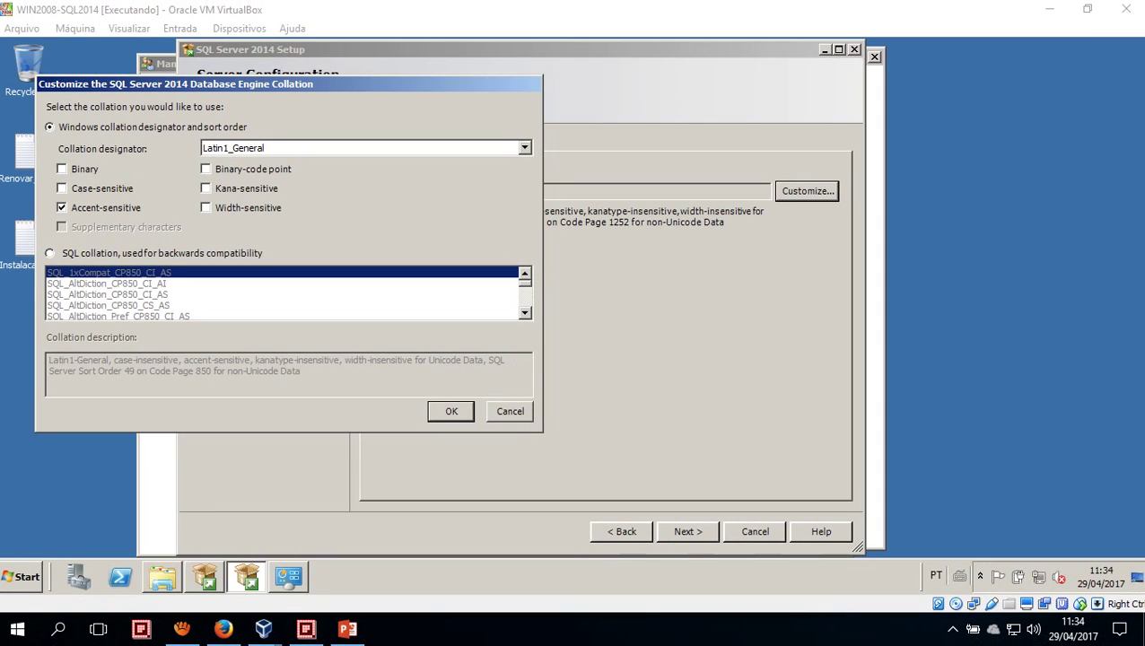
pyautogui.click(70, 207)
pyautogui.click(455, 409)
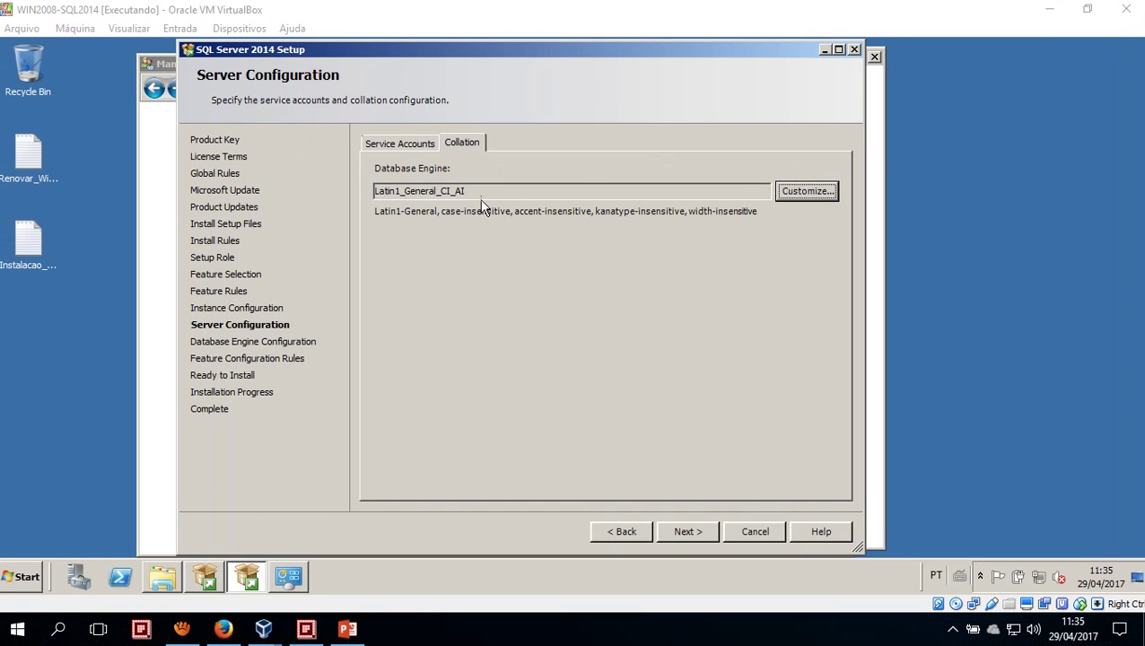
pyautogui.click(341, 35)
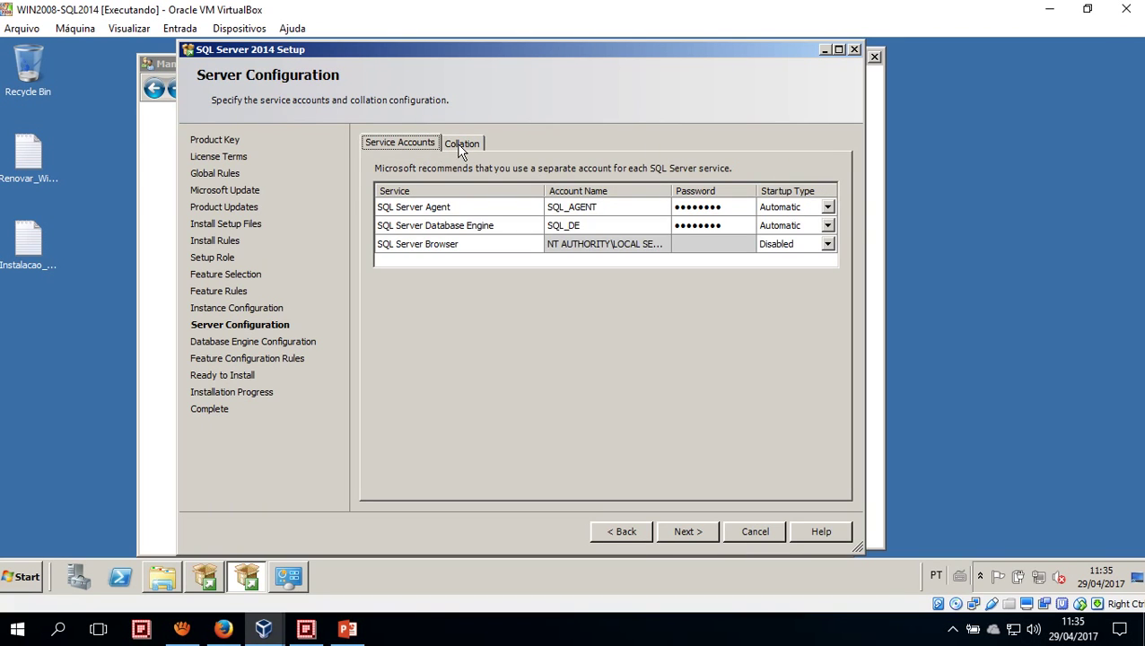
pyautogui.click(461, 143)
pyautogui.click(692, 538)
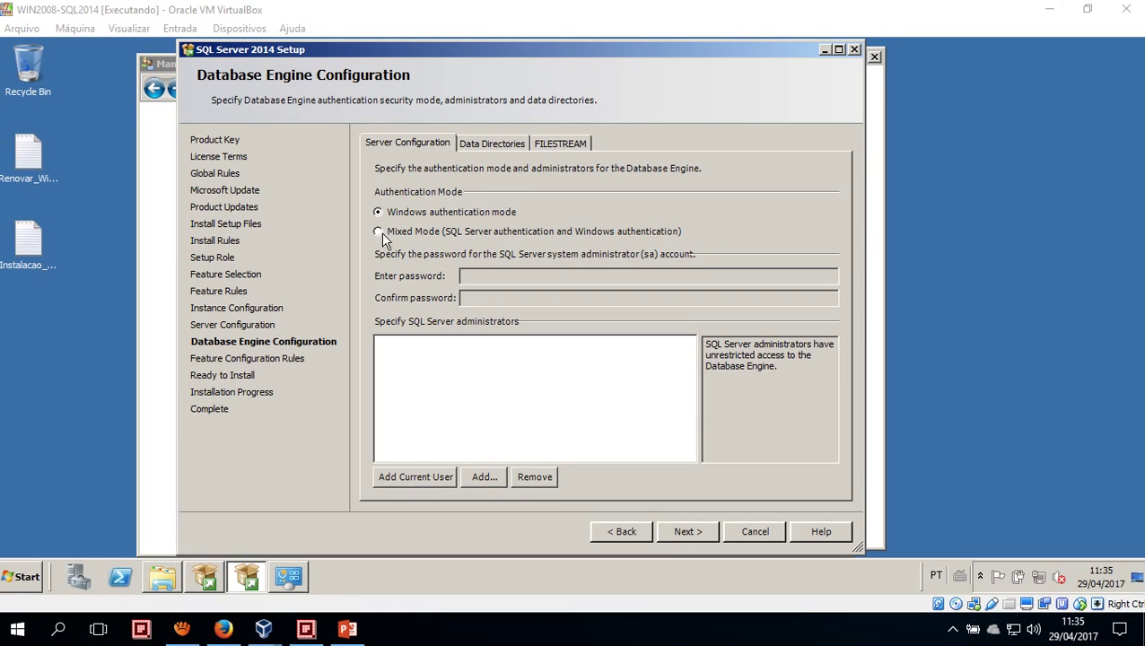
# Enable Mixed Mode with a confirmed sa password and add the current user as SQL Server administrator
pyautogui.click(308, 206)
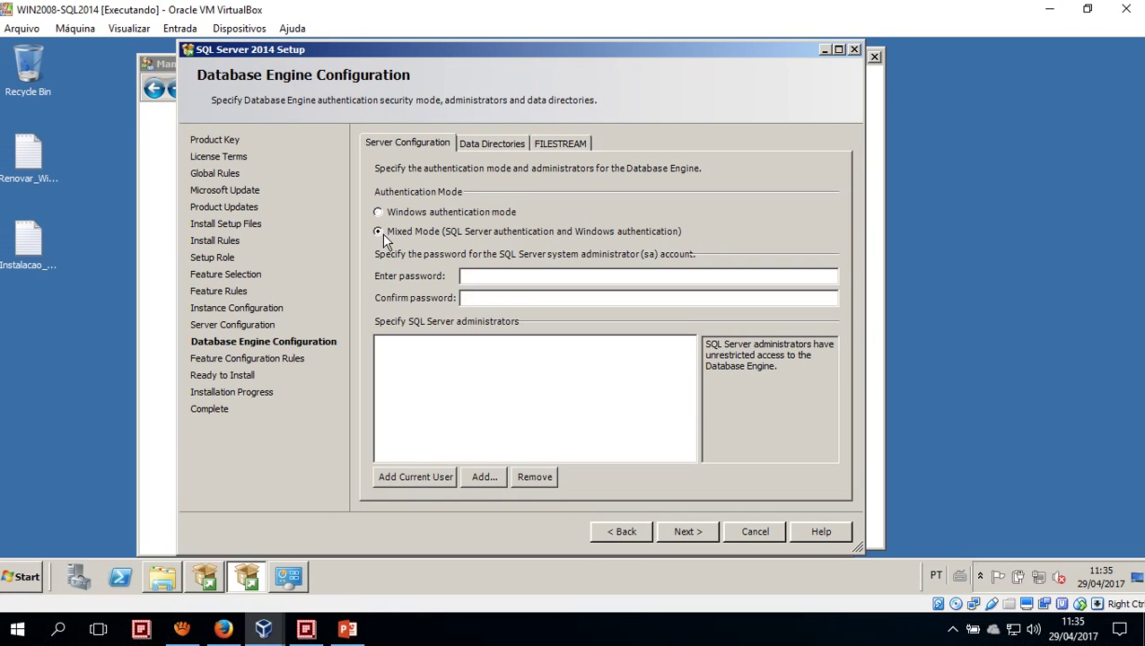
pyautogui.click(504, 279)
pyautogui.write('P@ssw0rd')
pyautogui.press('Tab')
pyautogui.write('P@ssw0rd')
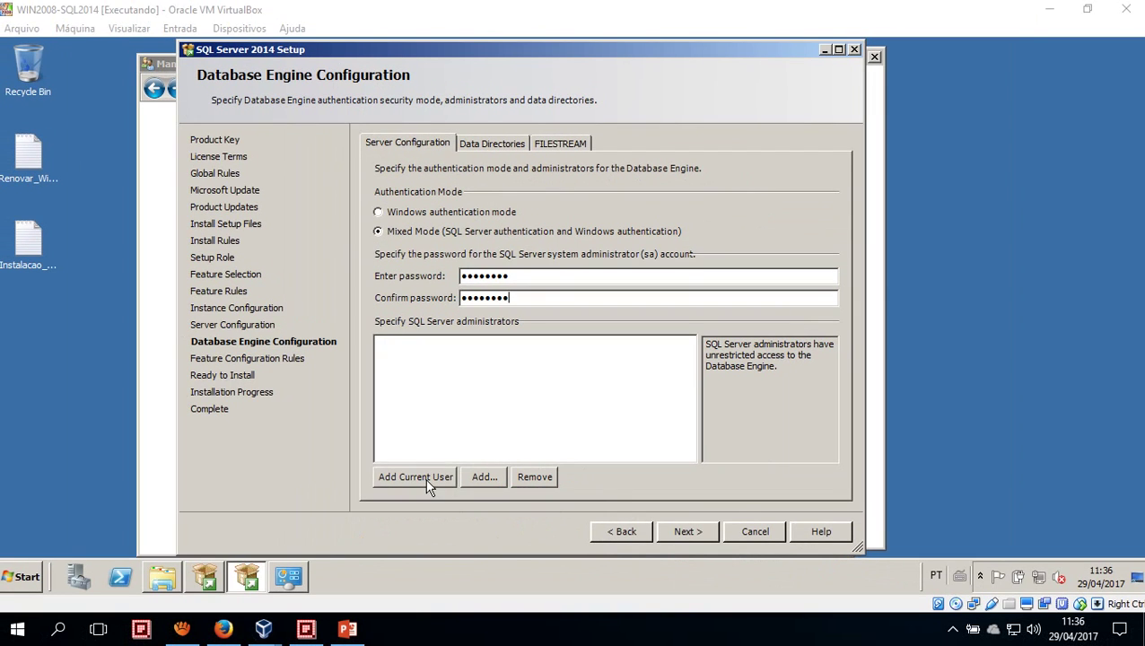
pyautogui.click(439, 539)
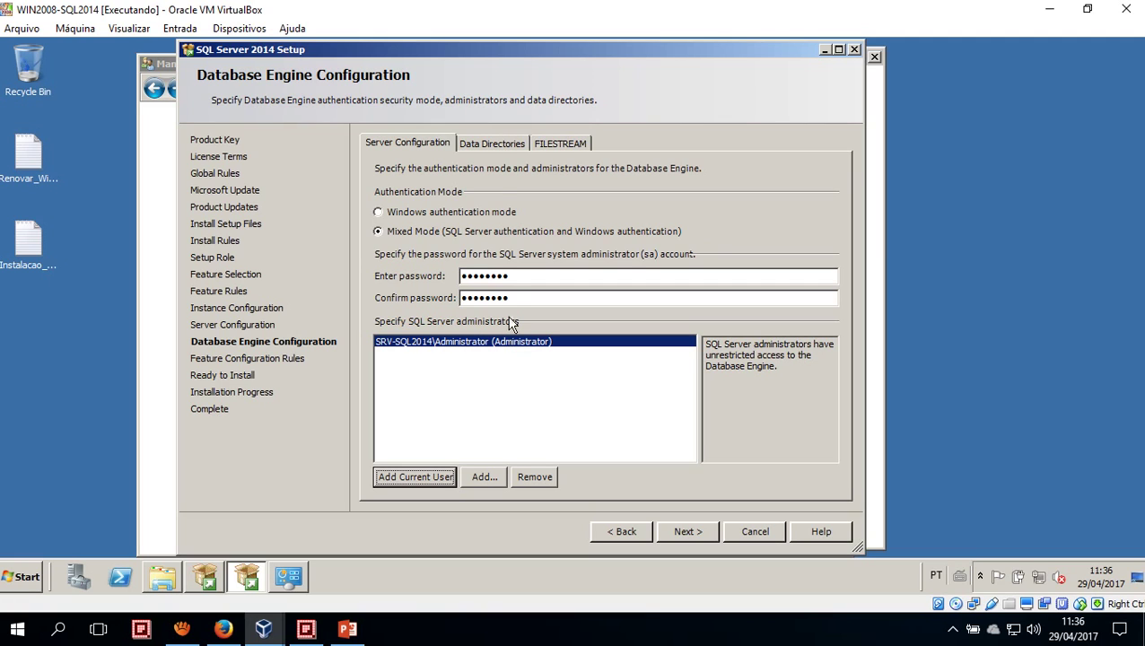
pyautogui.click(489, 141)
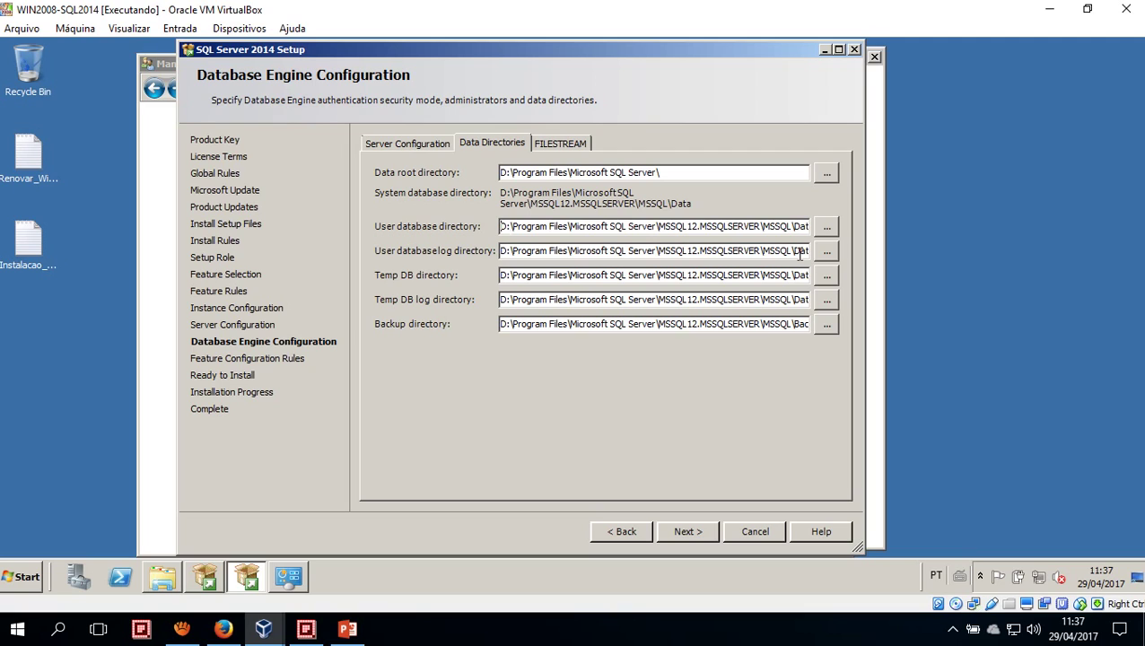
# Change the user database directory's drive letter from D to E
pyautogui.press('BackSpace')
pyautogui.write('e')
pyautogui.press('BackSpace')
pyautogui.write('E')
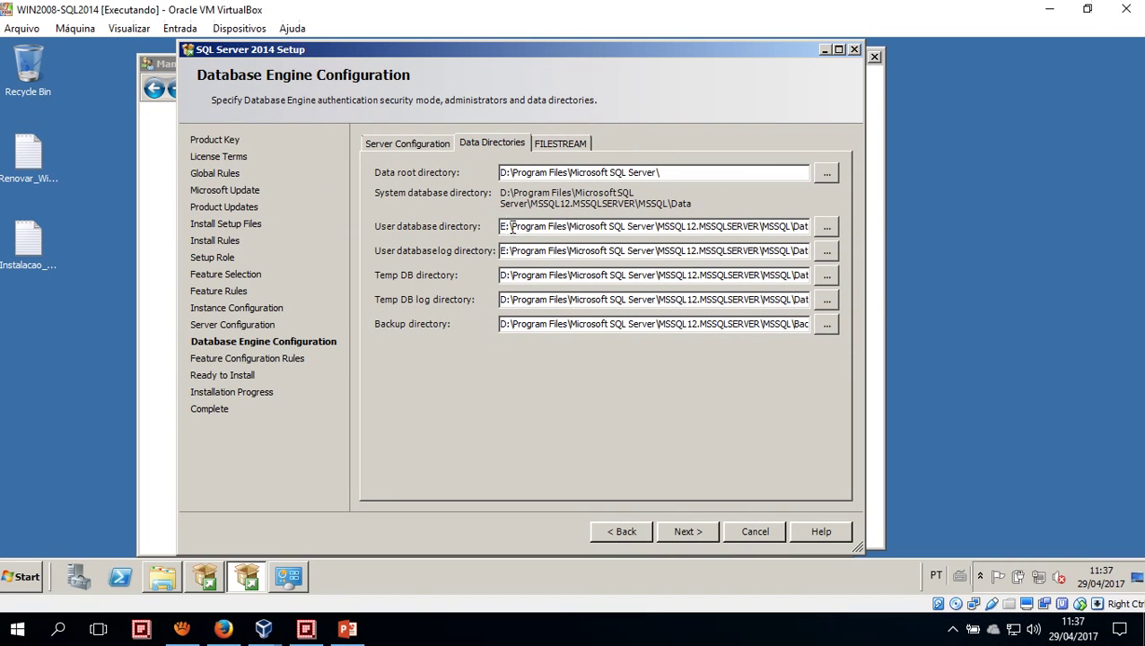
pyautogui.moveTo(512, 227); pyautogui.dragTo(841, 231)
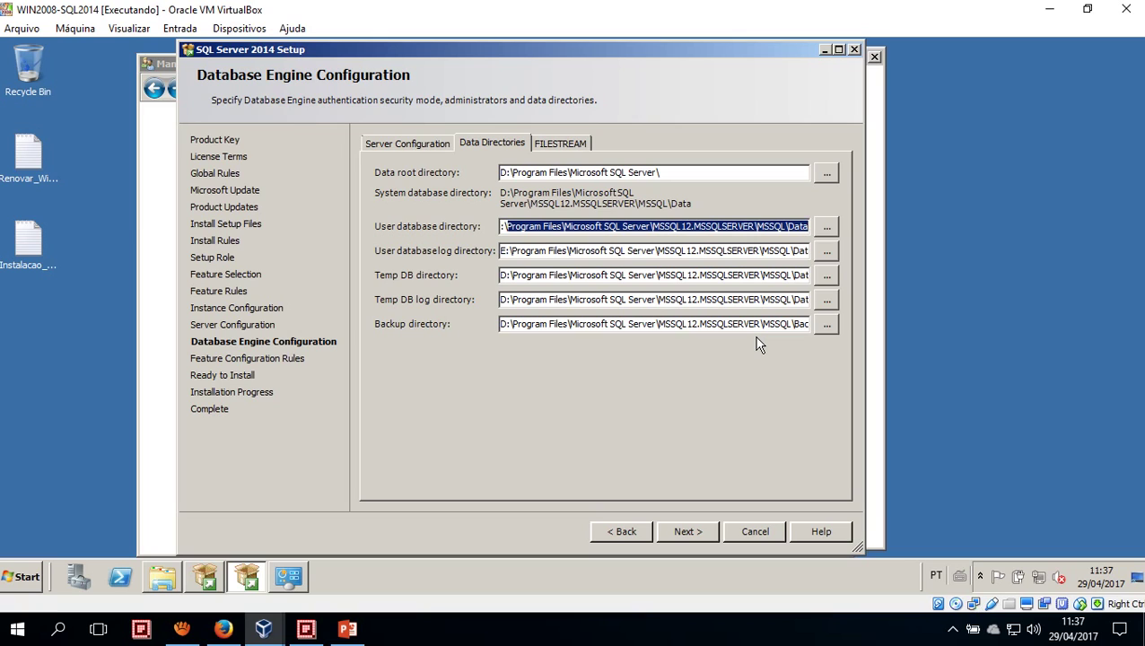
pyautogui.press('End')
pyautogui.press('Left')
pyautogui.press('Left')
pyautogui.press('Left')
pyautogui.press('Left')
pyautogui.press('Left')
pyautogui.press('Left')
pyautogui.press('Left')
pyautogui.press('Left')
pyautogui.press('Left')
pyautogui.press('Left')
pyautogui.press('Left')
pyautogui.press('Left')
pyautogui.press('Left')
pyautogui.press('Left')
pyautogui.press('Left')
pyautogui.press('Left')
pyautogui.press('Left')
pyautogui.press('Left')
pyautogui.press('Left')
pyautogui.press('Left')
pyautogui.press('Left')
pyautogui.press('Left')
pyautogui.press('Left')
pyautogui.press('Left')
pyautogui.press('Left')
pyautogui.press('Left')
pyautogui.press('Left')
pyautogui.press('Left')
pyautogui.press('Left')
pyautogui.press('Left')
pyautogui.press('Left')
pyautogui.press('Left')
pyautogui.press('Left')
pyautogui.press('Left')
pyautogui.press('Left')
pyautogui.press('Left')
pyautogui.press('Left')
pyautogui.press('Left')
pyautogui.press('Left')
pyautogui.press('Left')
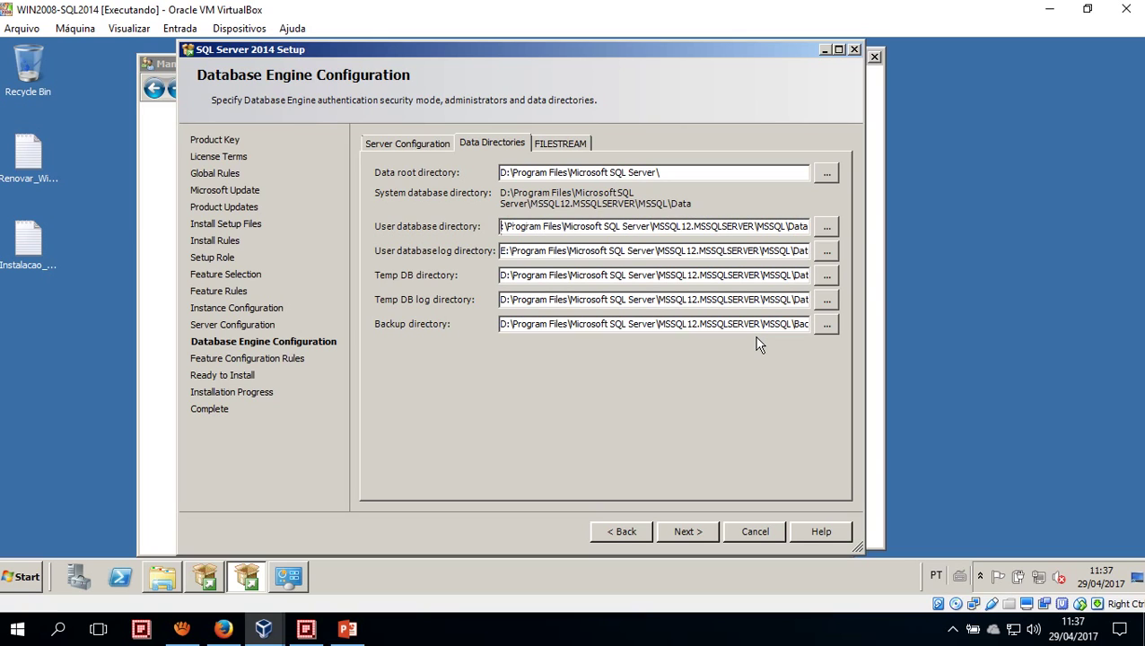
pyautogui.press('Right')
pyautogui.press('Right')
pyautogui.press('Right')
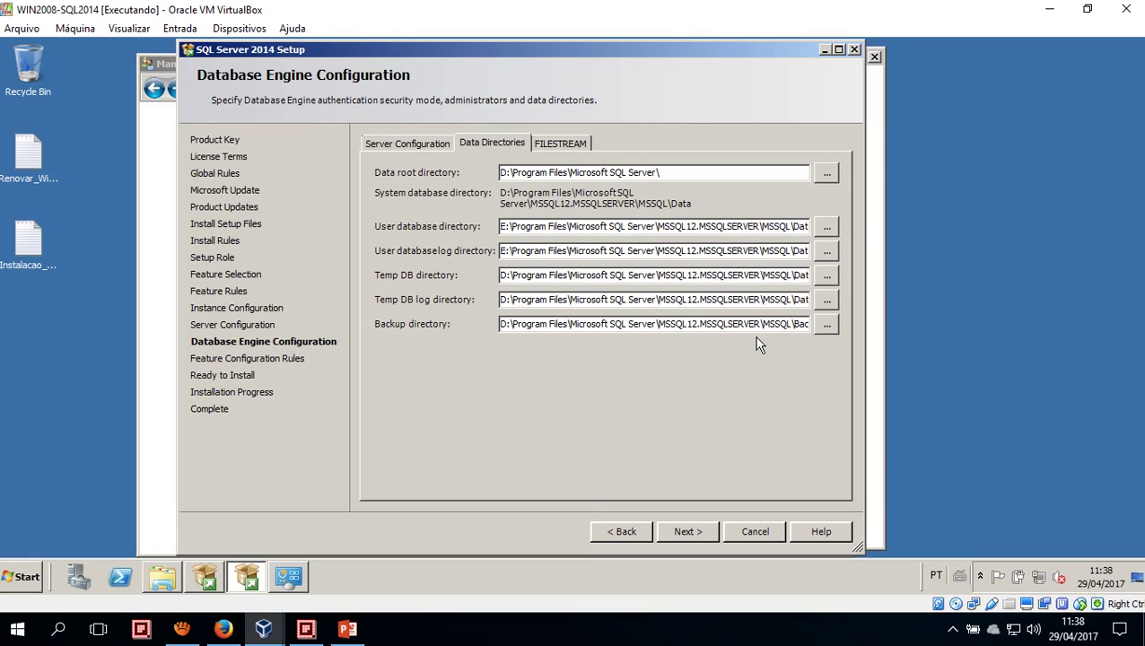
# Trim the path to E:\MSSQL12.MSSQLSERVER\Data and move the user database log directory to drive F
pyautogui.hotkey('shift', 'Right')
pyautogui.hotkey('shift', 'Right')
pyautogui.hotkey('shift', 'Right')
pyautogui.hotkey('shift', 'Right')
pyautogui.hotkey('shift', 'Right')
pyautogui.hotkey('shift', 'Right')
pyautogui.hotkey('shift', 'Right')
pyautogui.hotkey('shift', 'Right')
pyautogui.hotkey('shift', 'Right')
pyautogui.hotkey('shift', 'Right')
pyautogui.hotkey('shift', 'Right')
pyautogui.hotkey('shift', 'Right')
pyautogui.hotkey('shift', 'Right')
pyautogui.hotkey('shift', 'Right')
pyautogui.hotkey('shift', 'Right')
pyautogui.hotkey('shift', 'Right')
pyautogui.hotkey('shift', 'Right')
pyautogui.hotkey('shift', 'Right')
pyautogui.hotkey('shift', 'Right')
pyautogui.hotkey('shift', 'Right')
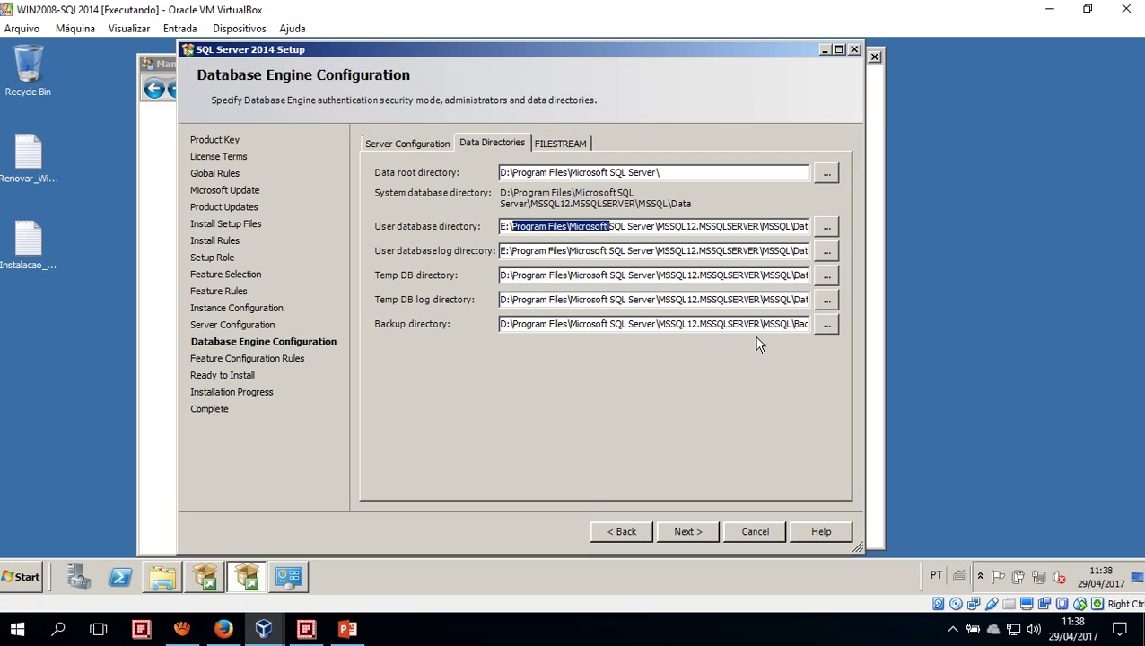
pyautogui.press('BackSpace')
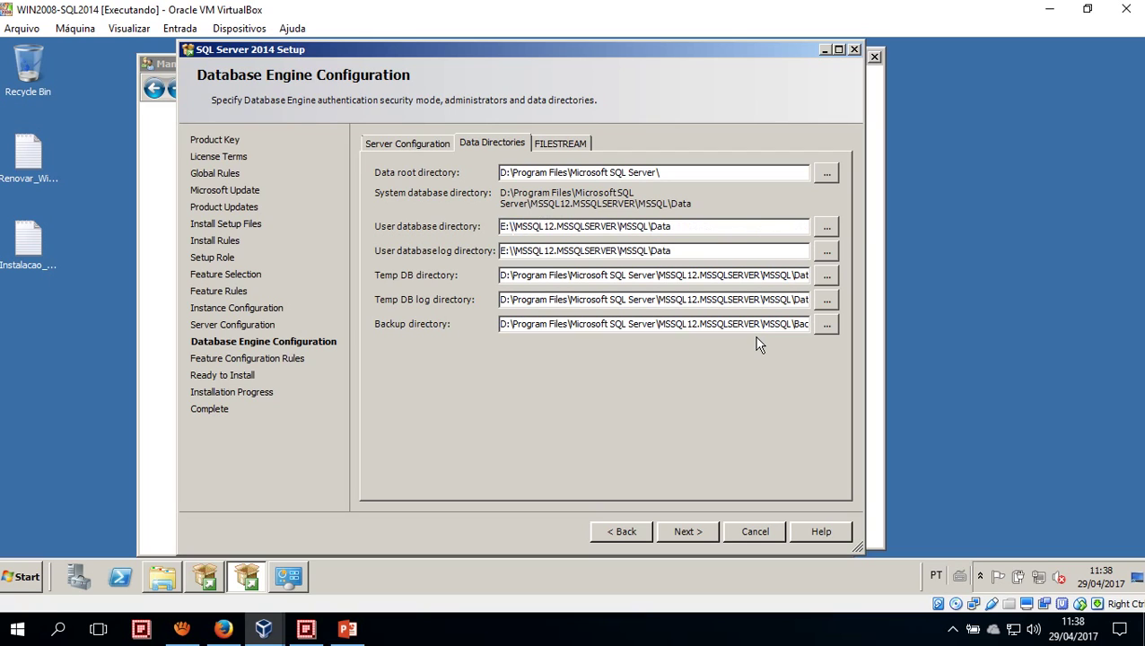
pyautogui.press('BackSpace')
pyautogui.hotkey('ctrl', 'Right')
pyautogui.hotkey('ctrl', 'Right')
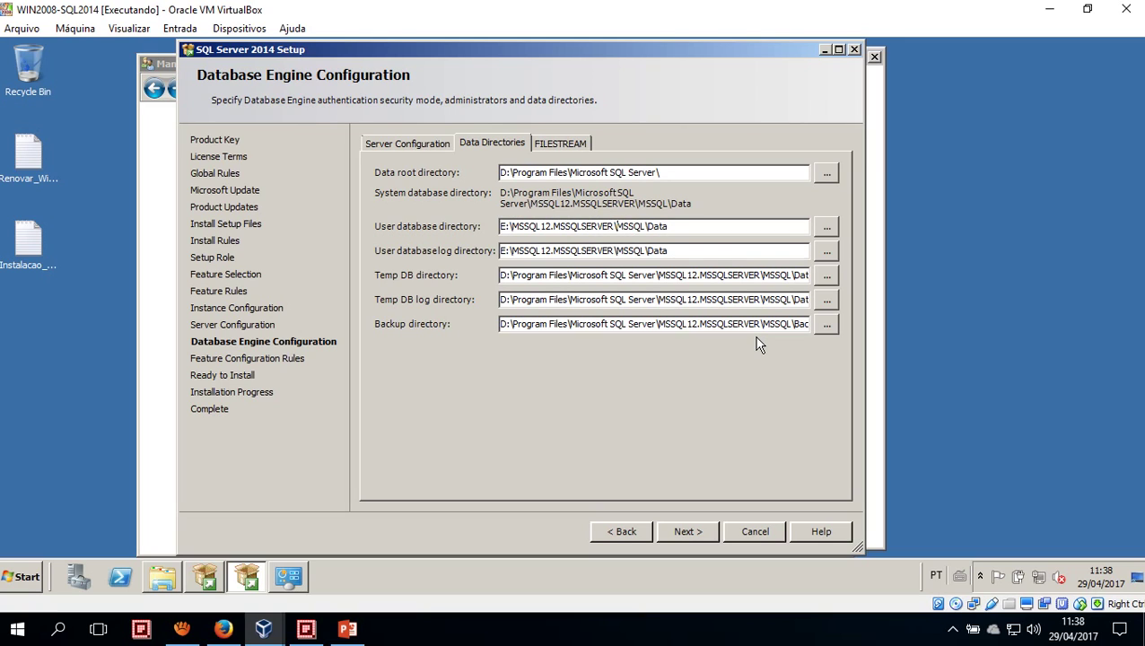
pyautogui.hotkey('shift', 'End')
pyautogui.hotkey('shift', 'Left')
pyautogui.hotkey('shift', 'Left')
pyautogui.hotkey('shift', 'Left')
pyautogui.hotkey('shift', 'Left')
pyautogui.hotkey('shift', 'Left')
pyautogui.press('Delete')
pyautogui.press('Delete')
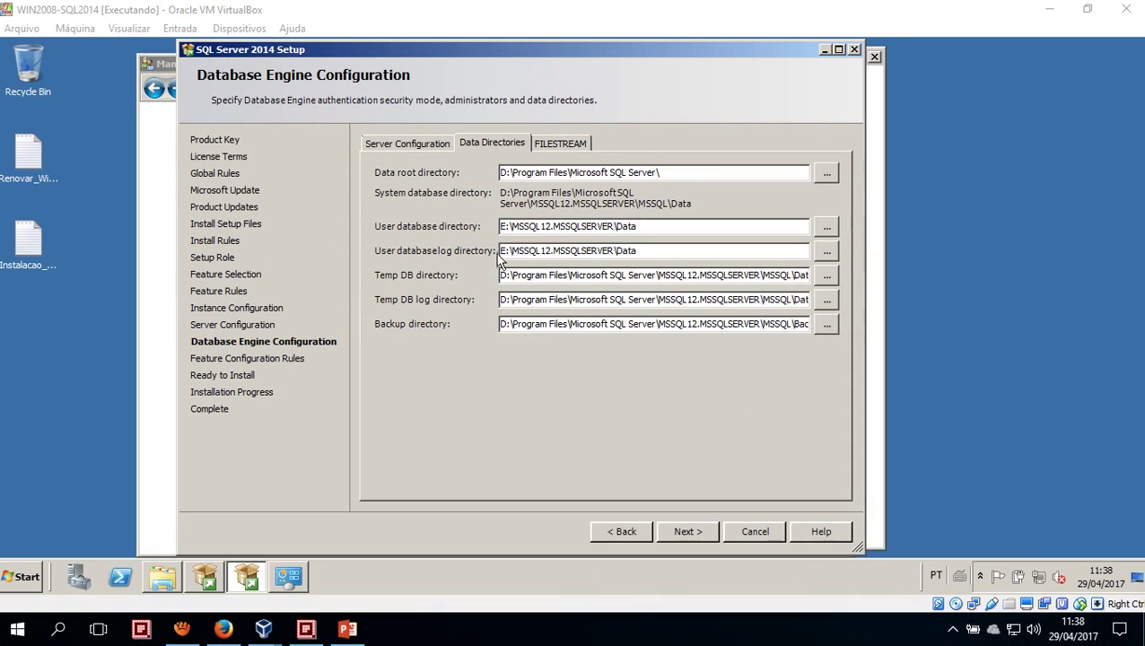
pyautogui.moveTo(506, 250); pyautogui.dragTo(471, 249)
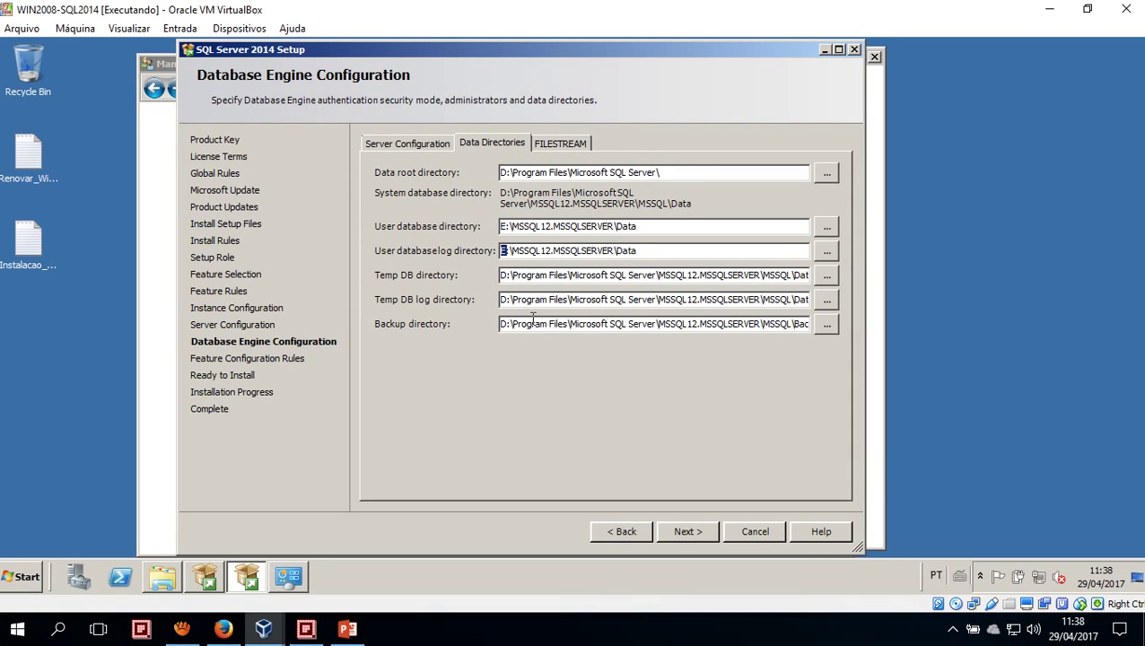
pyautogui.write('F')
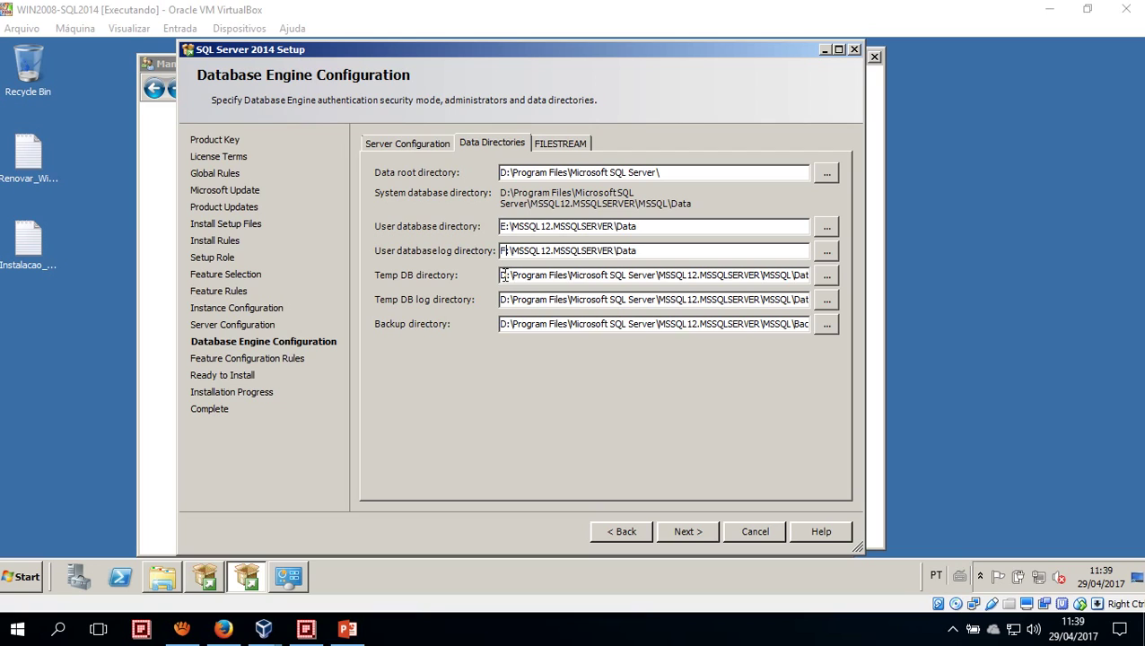
# Change the Temp DB directory's drive from D to G and verify the Temp DB log path starts with G:
pyautogui.click(503, 279)
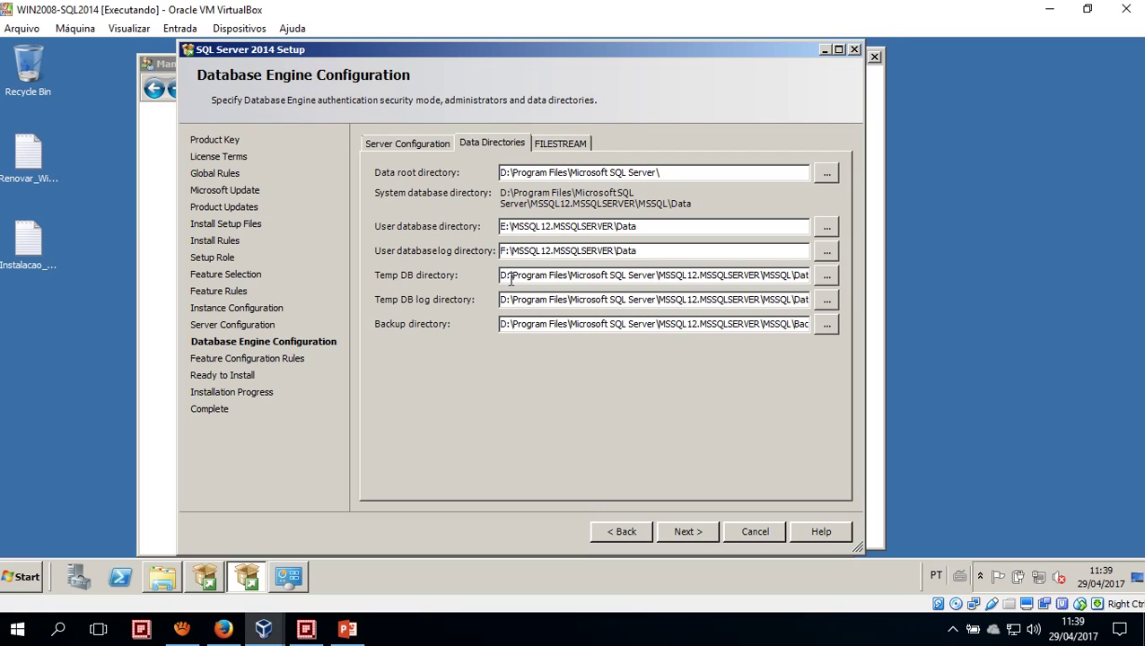
pyautogui.write('g')
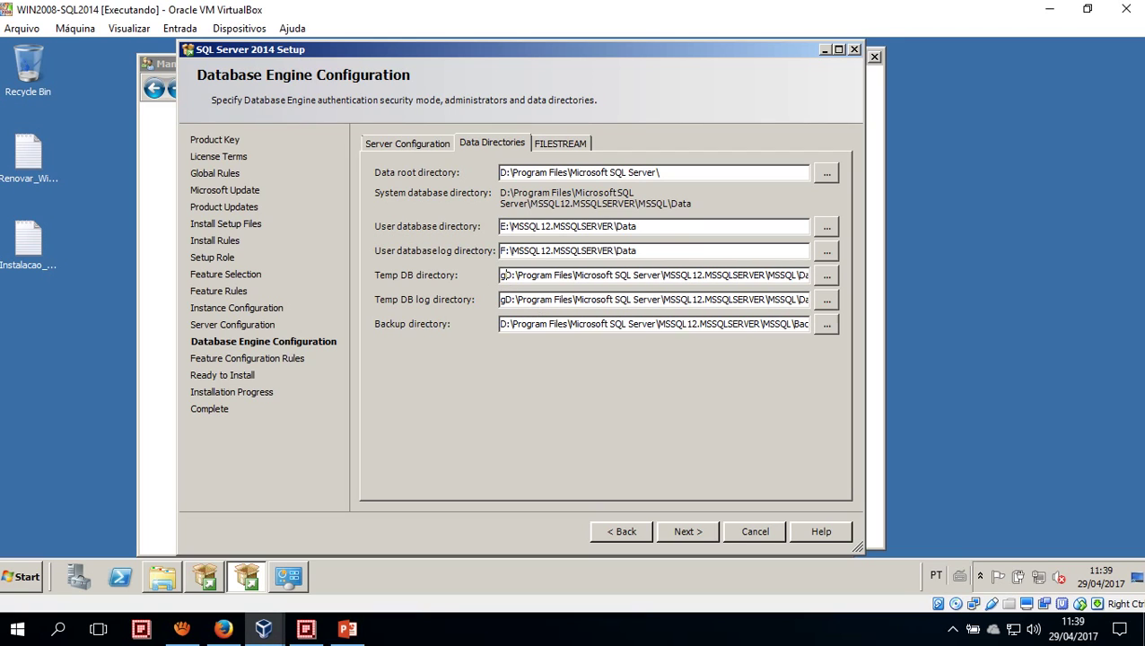
pyautogui.press('BackSpace')
pyautogui.press('Delete')
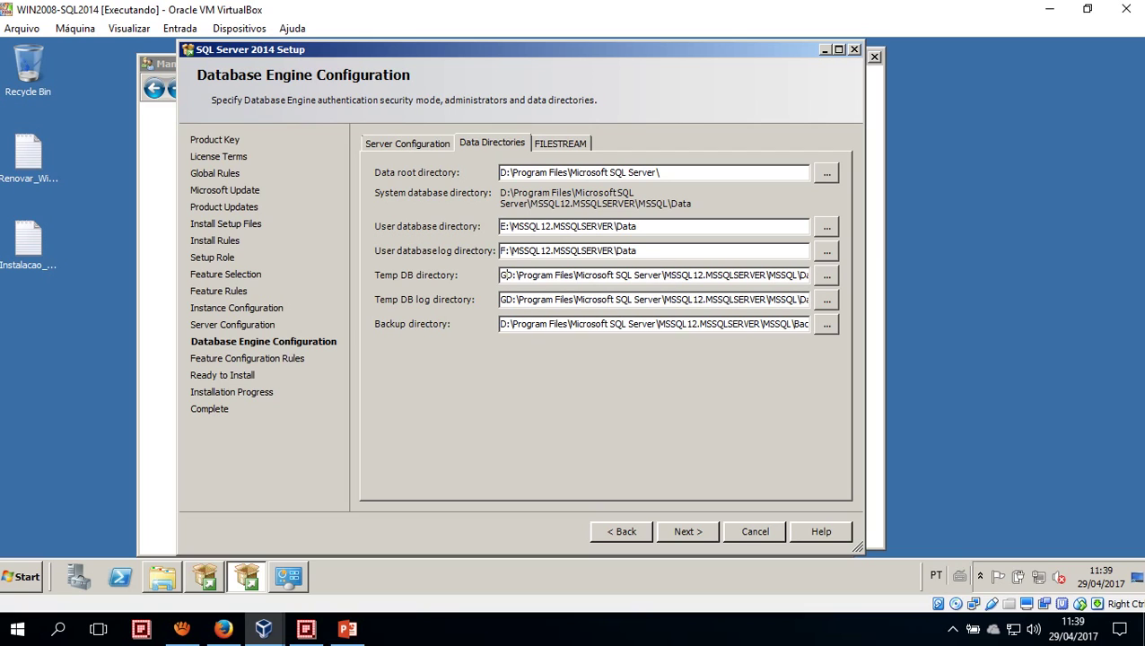
pyautogui.write('G')
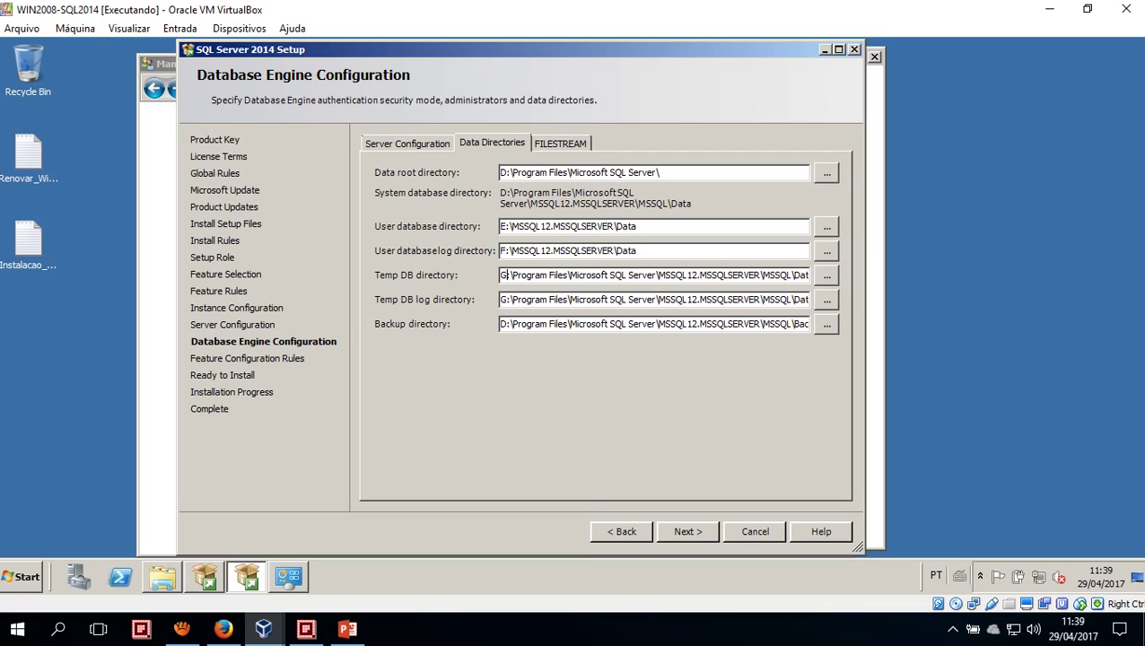
pyautogui.press('Tab')
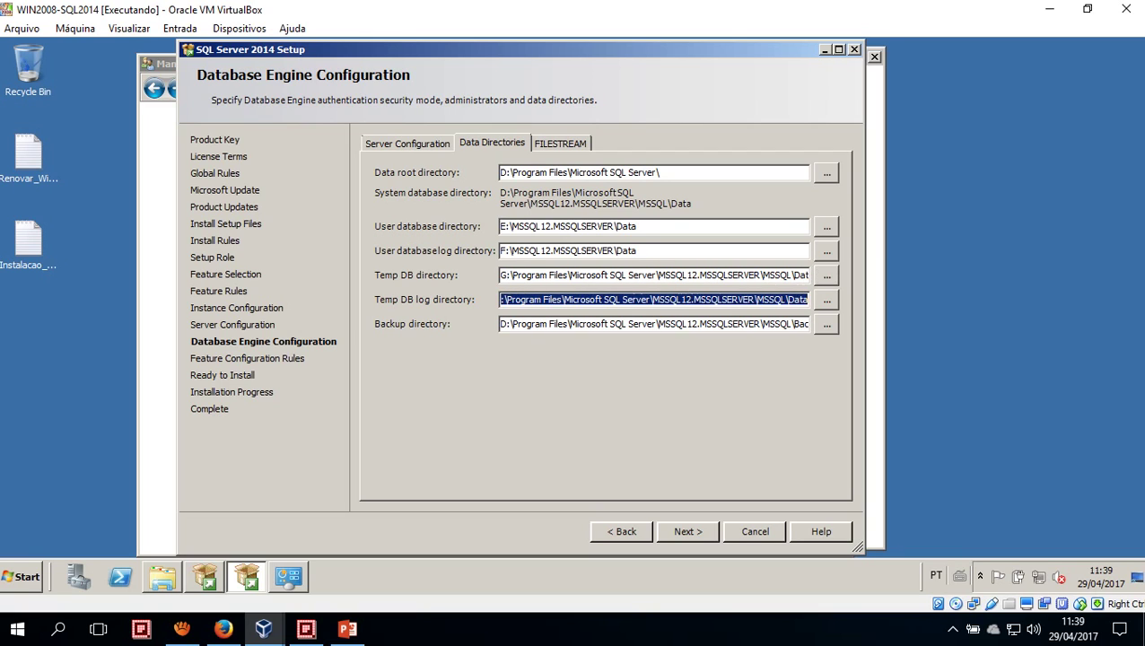
pyautogui.press('End')
pyautogui.hotkey('shift', 'Tab')
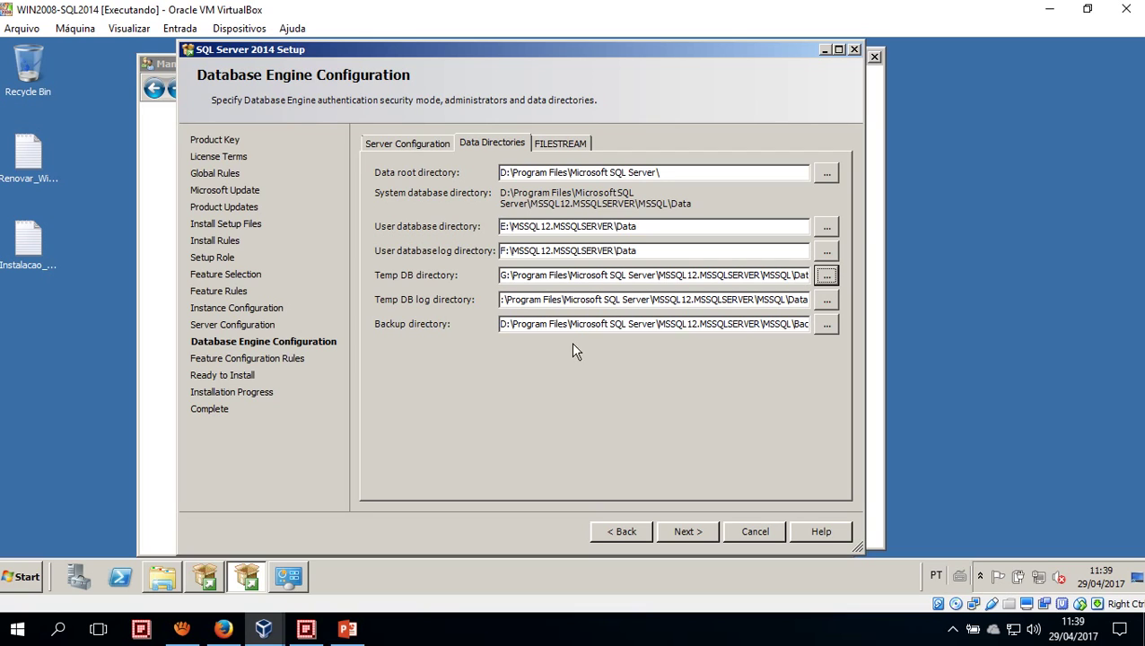
pyautogui.click(575, 302)
pyautogui.press('Home')
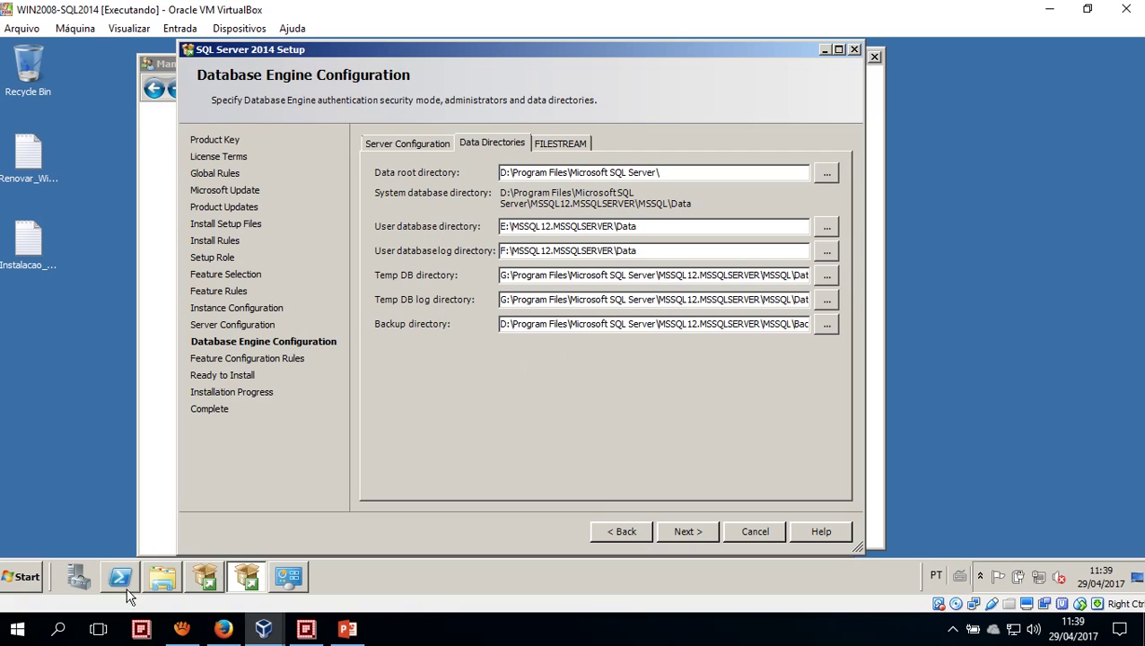
pyautogui.click(154, 581)
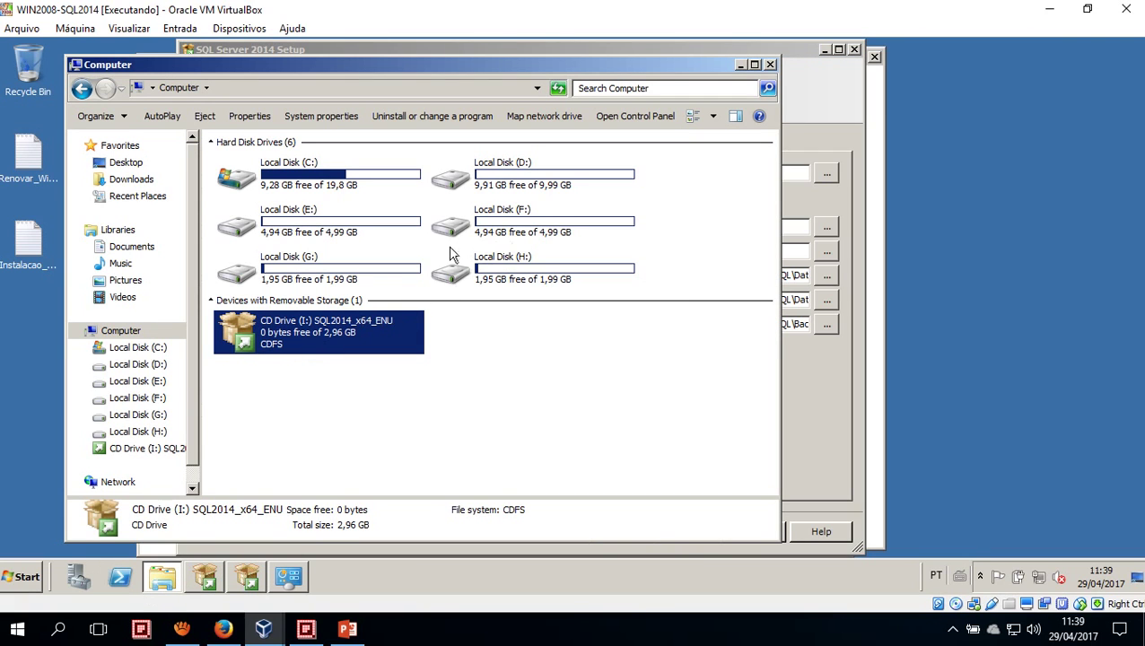
pyautogui.click(741, 66)
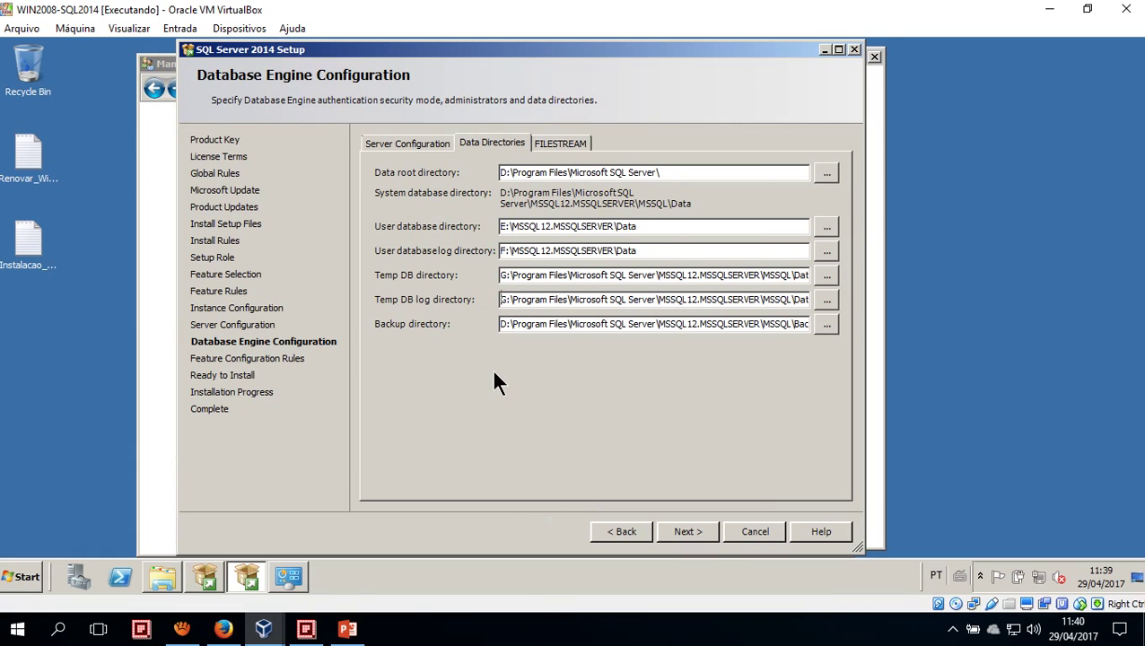
# Change the backup path's drive to H and strip Program Files\Microsoft SQL Server and the extra MSSQL folder
pyautogui.click(502, 324)
pyautogui.press('Delete')
pyautogui.write('F')
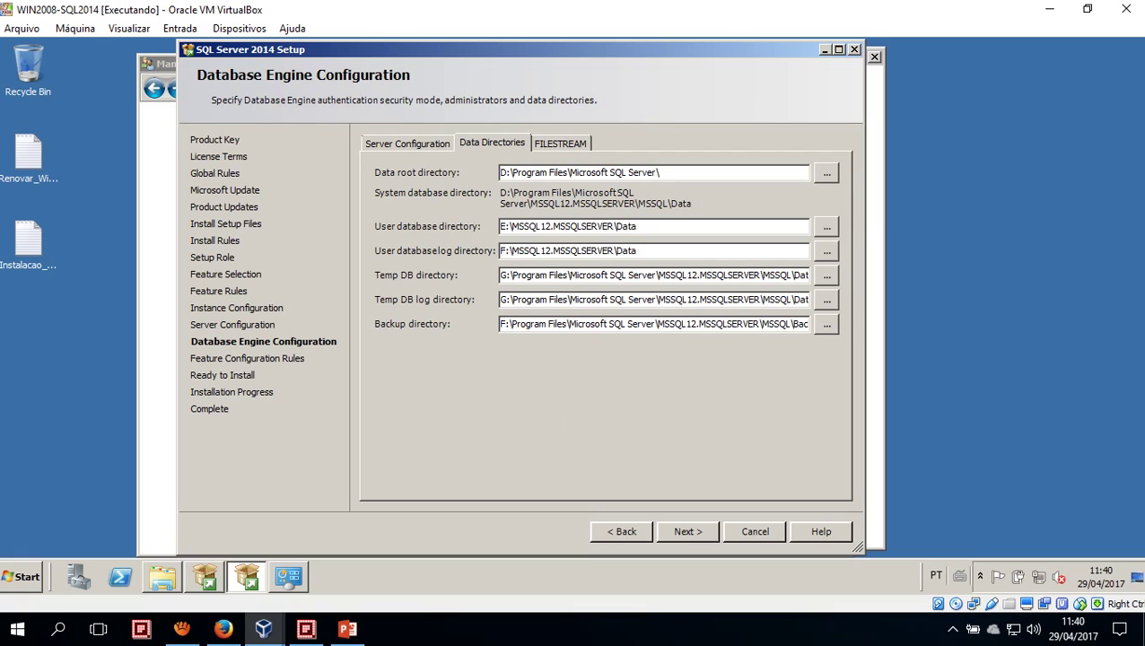
pyautogui.press('BackSpace')
pyautogui.write('H')
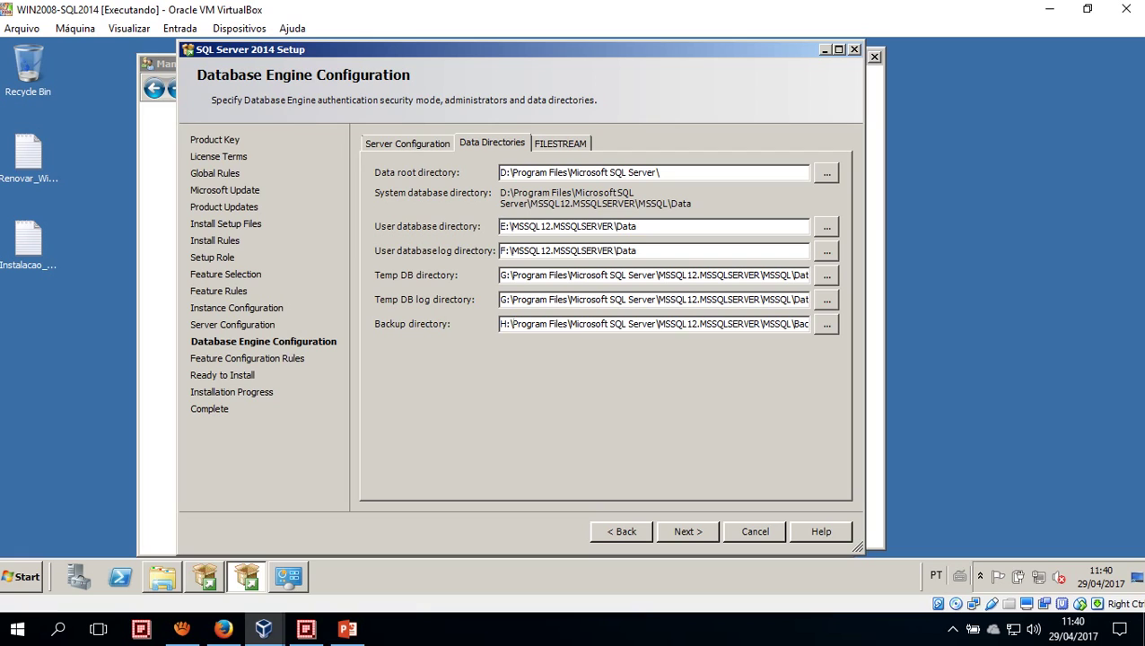
pyautogui.moveTo(513, 323); pyautogui.dragTo(656, 324)
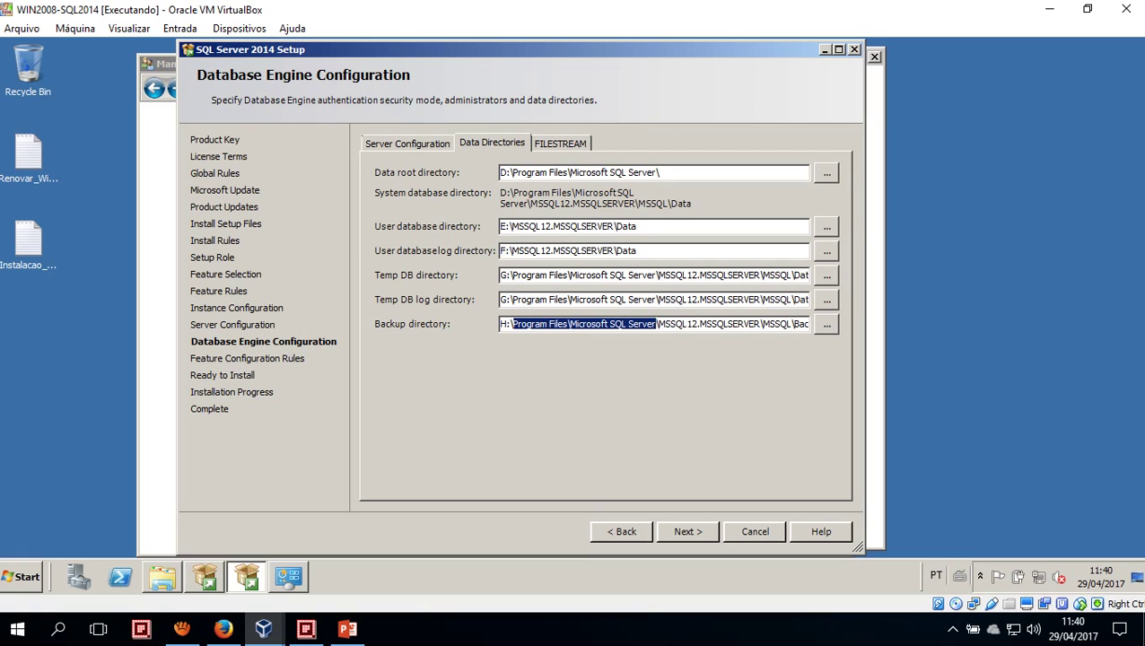
pyautogui.press('Delete')
pyautogui.press('Delete')
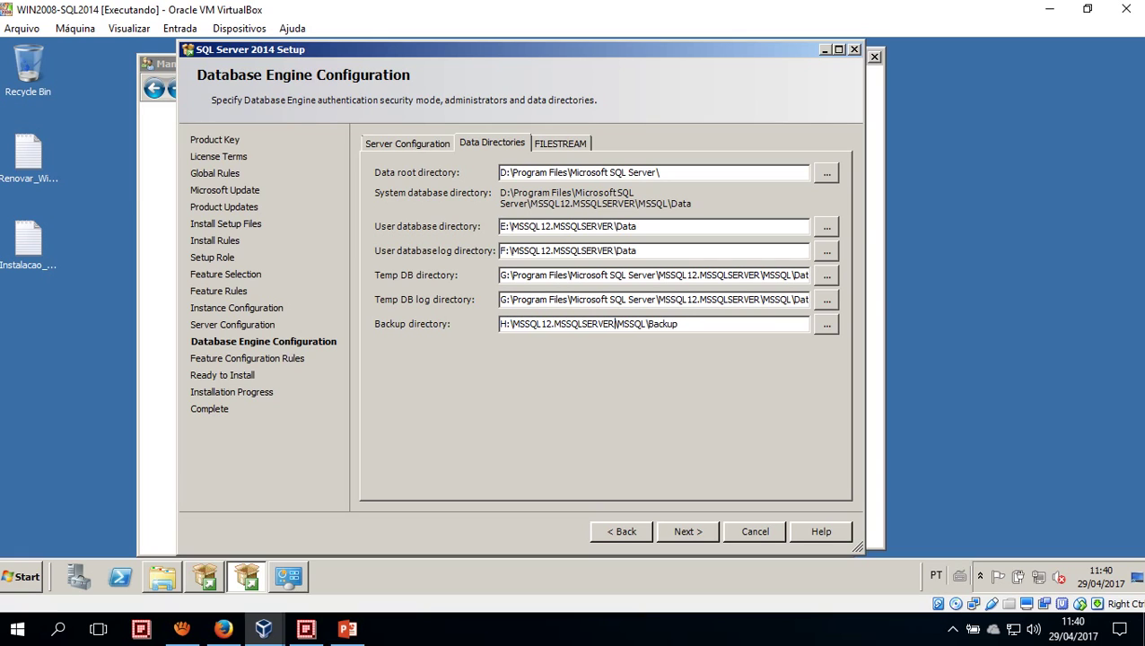
pyautogui.press('BackSpace')
pyautogui.press('BackSpace')
pyautogui.press('BackSpace')
pyautogui.press('BackSpace')
pyautogui.press('BackSpace')
pyautogui.press('BackSpace')
pyautogui.press('BackSpace')
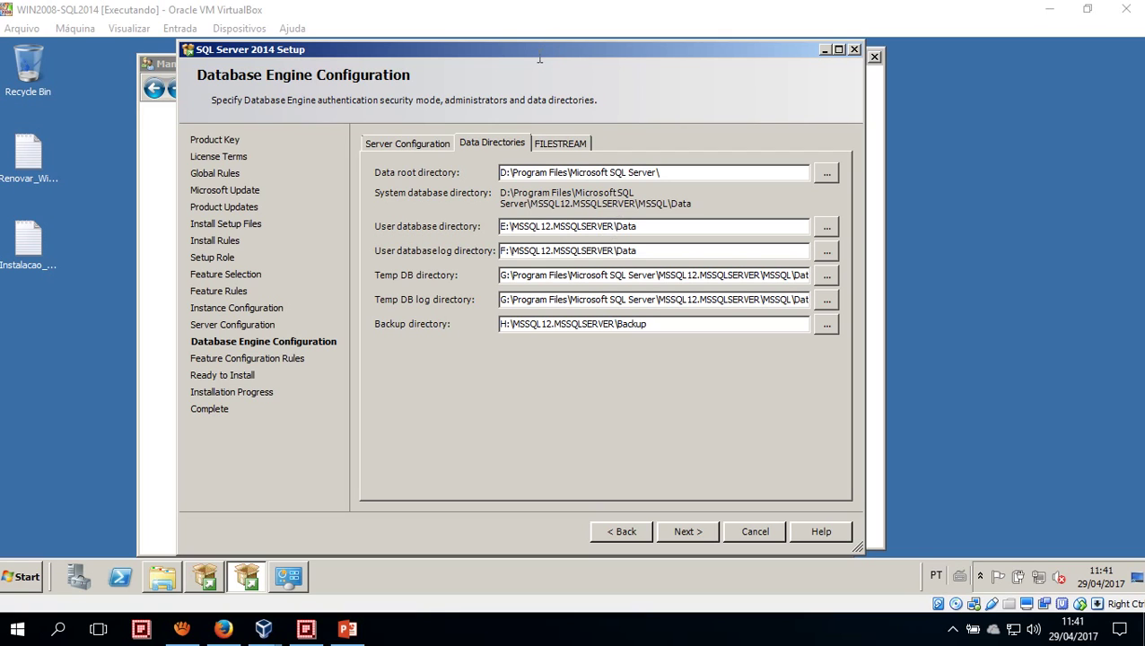
# Review the FILESTREAM and Server Configuration tabs, then advance to the next setup page
pyautogui.click(553, 143)
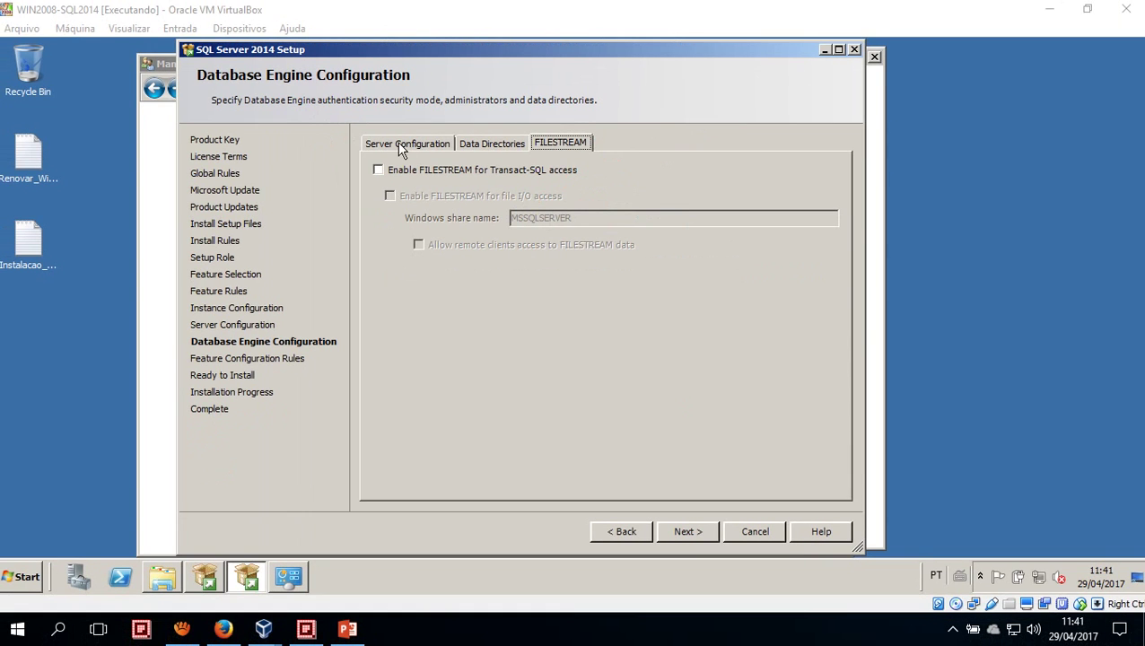
pyautogui.click(374, 70)
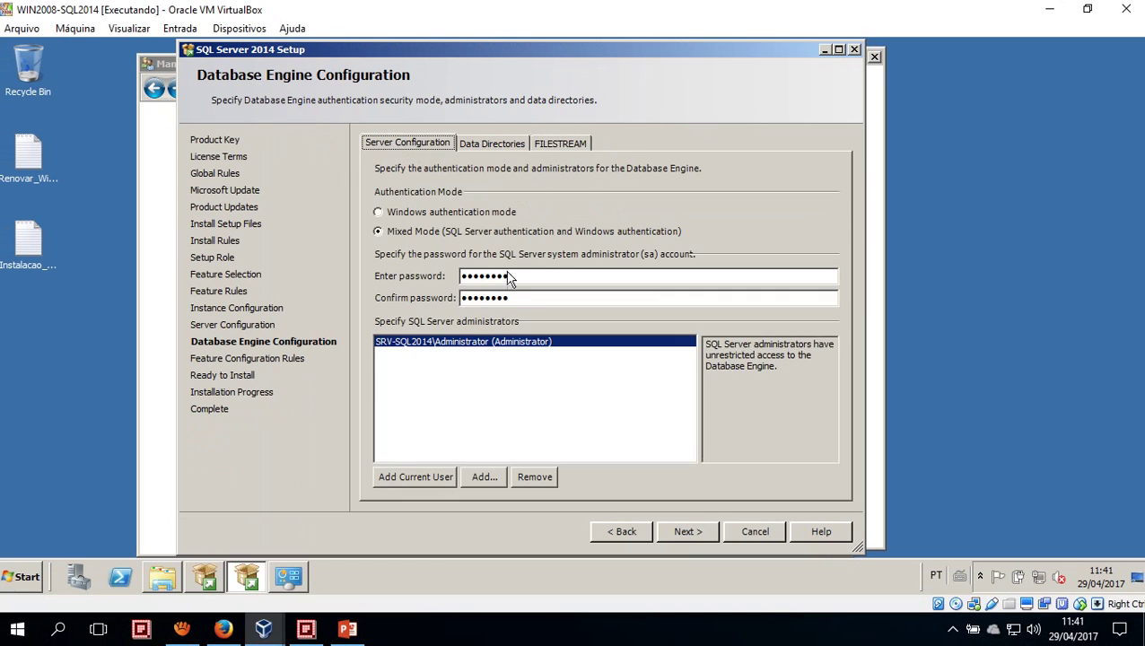
pyautogui.click(689, 537)
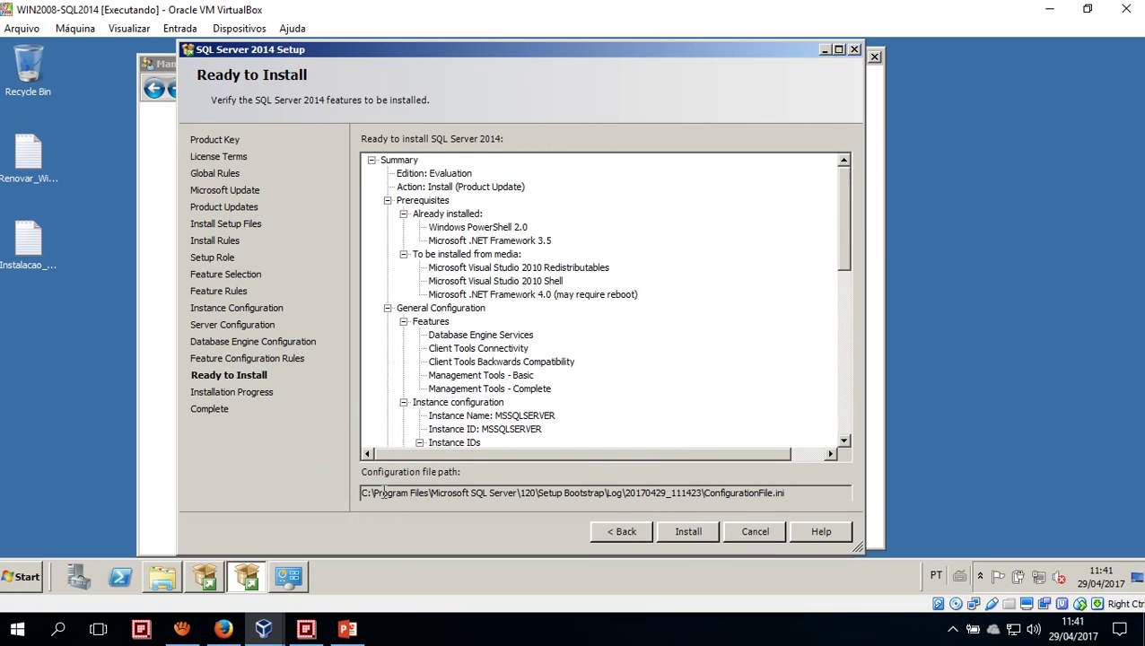
pyautogui.moveTo(365, 499); pyautogui.dragTo(829, 498)
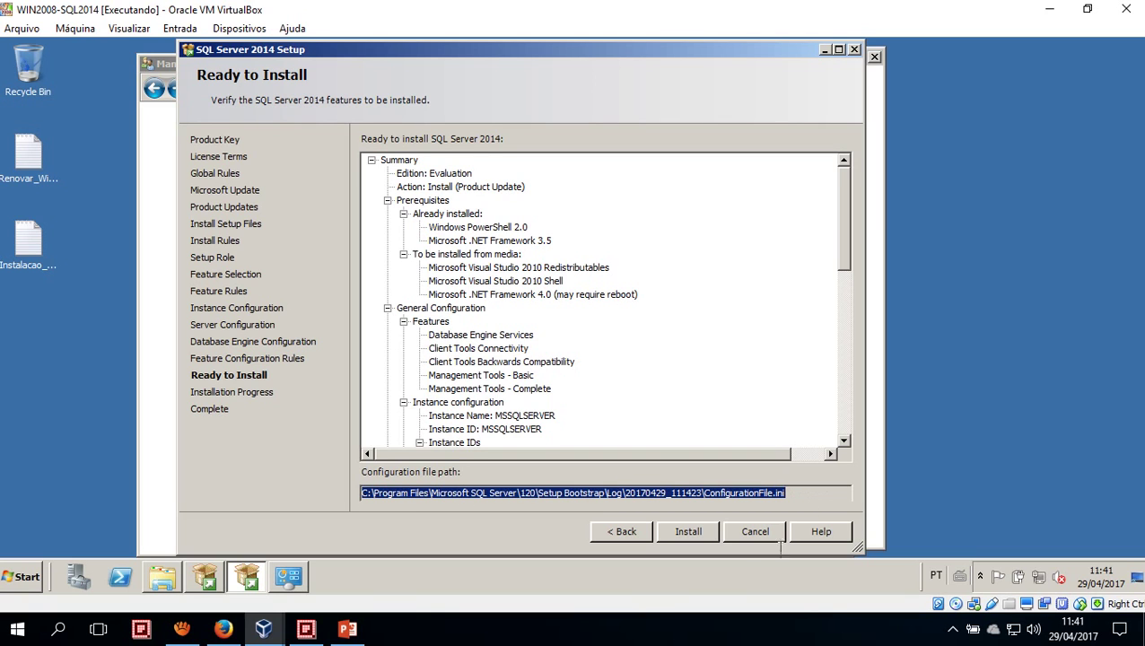
pyautogui.click(644, 617)
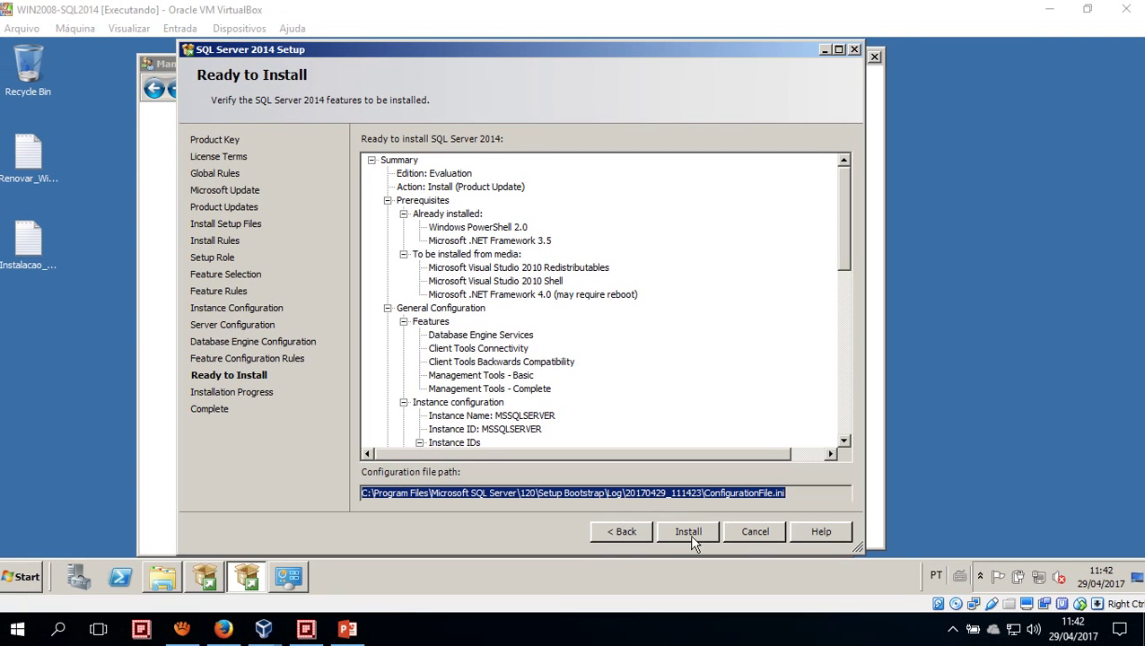
# Launch the SQL Server 2014 install from the Ready to Install page so Windows Installer actions begin
pyautogui.click(689, 532)
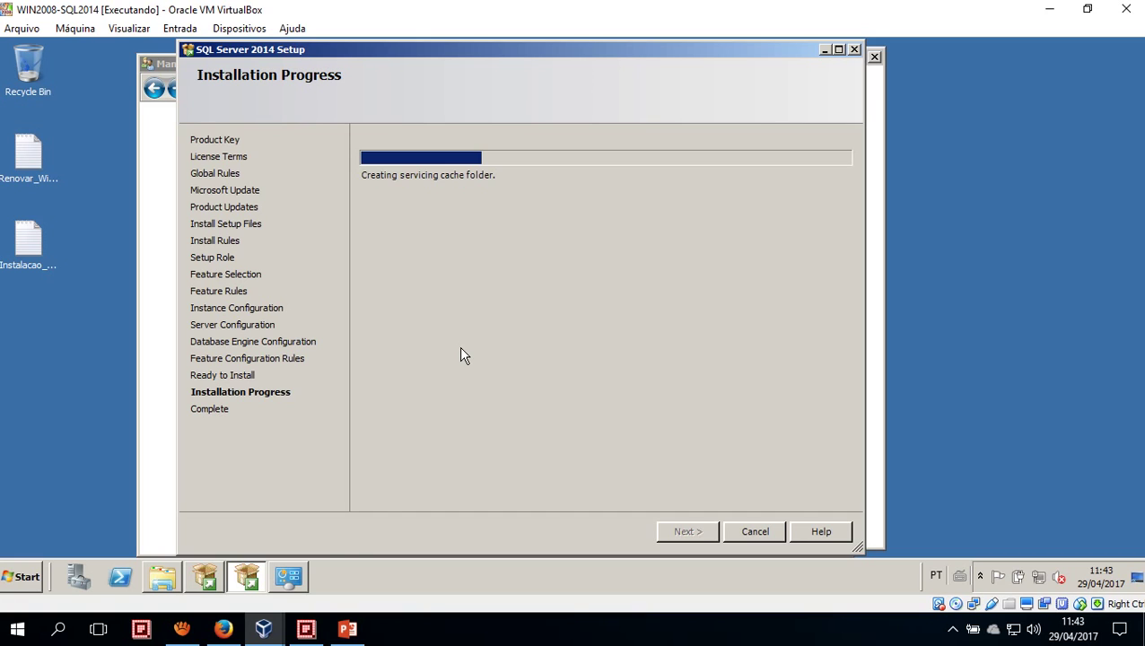
pyautogui.moveTo(348, 633)
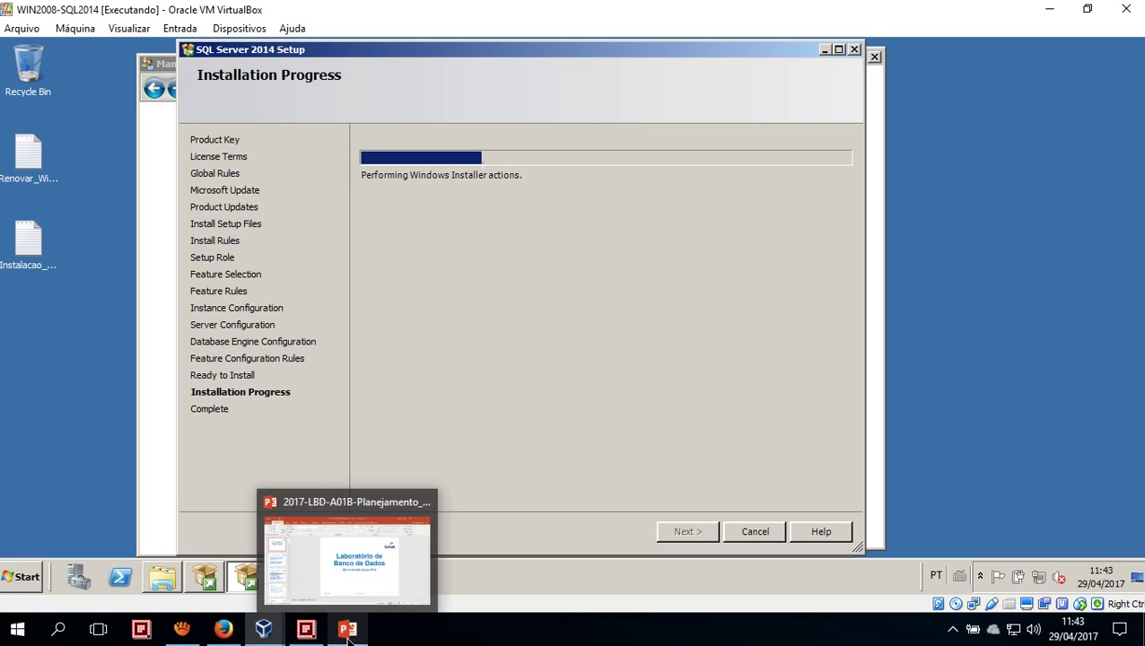
pyautogui.click(184, 632)
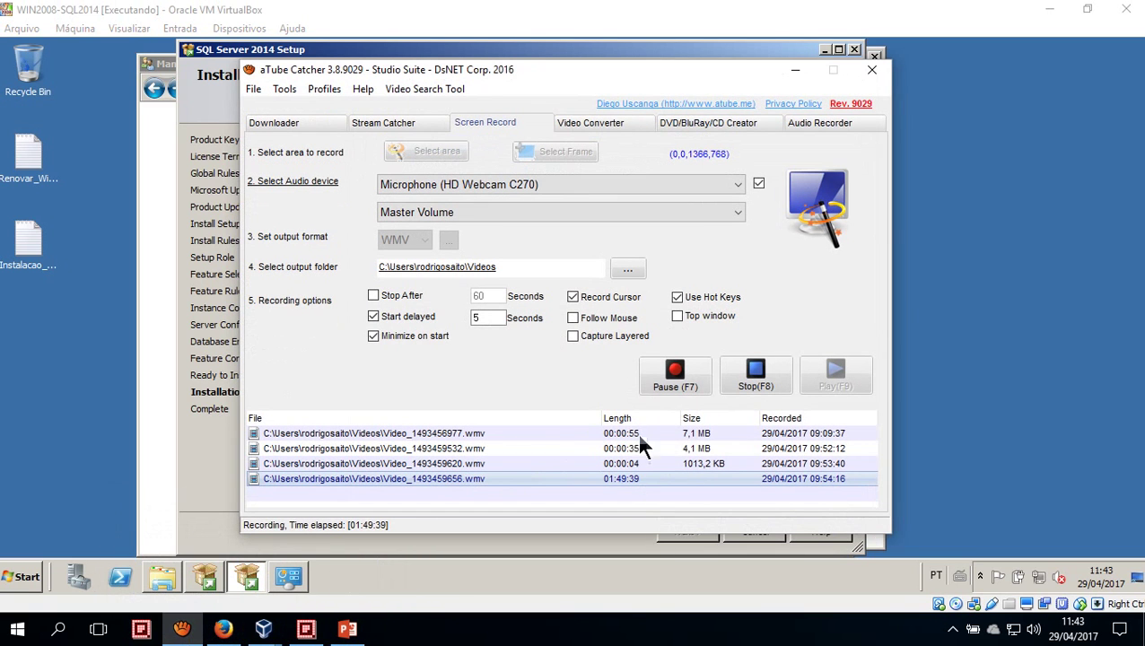